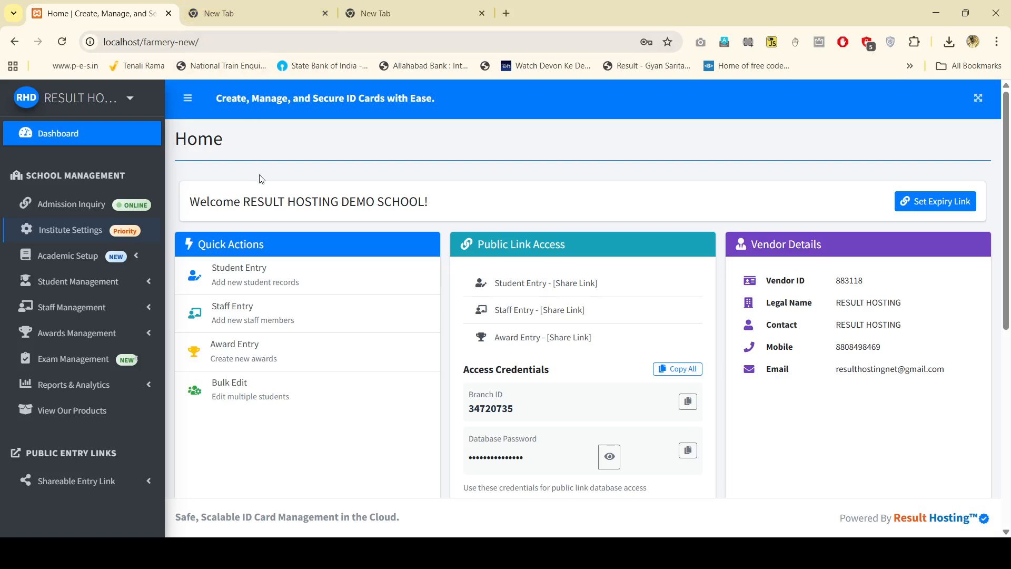
Step: Highlight the school name and the Students count on the dashboard
left_click_drag(246, 204, 424, 204)
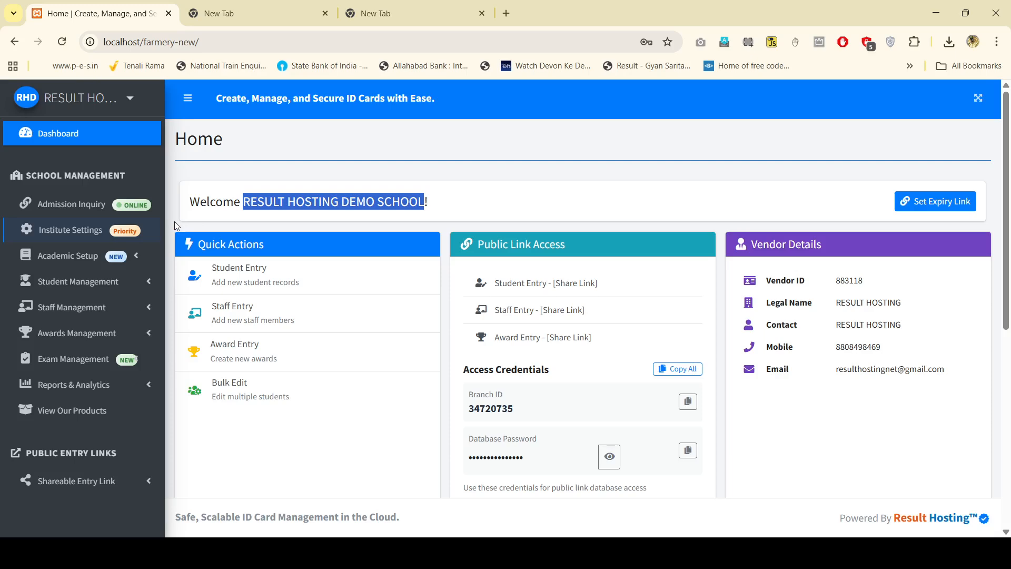
left_click(443, 232)
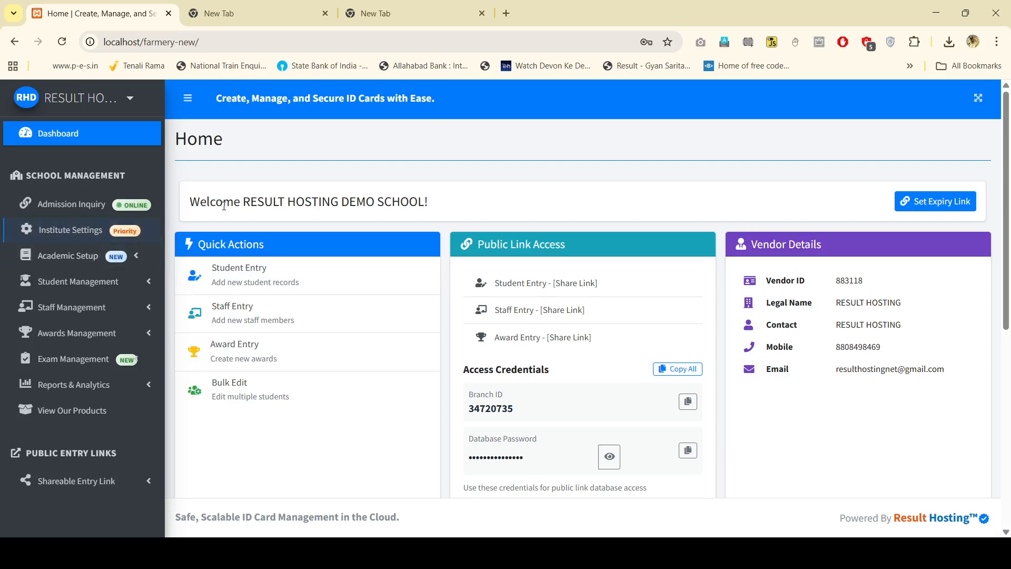
scroll(237, 242, "down", 5)
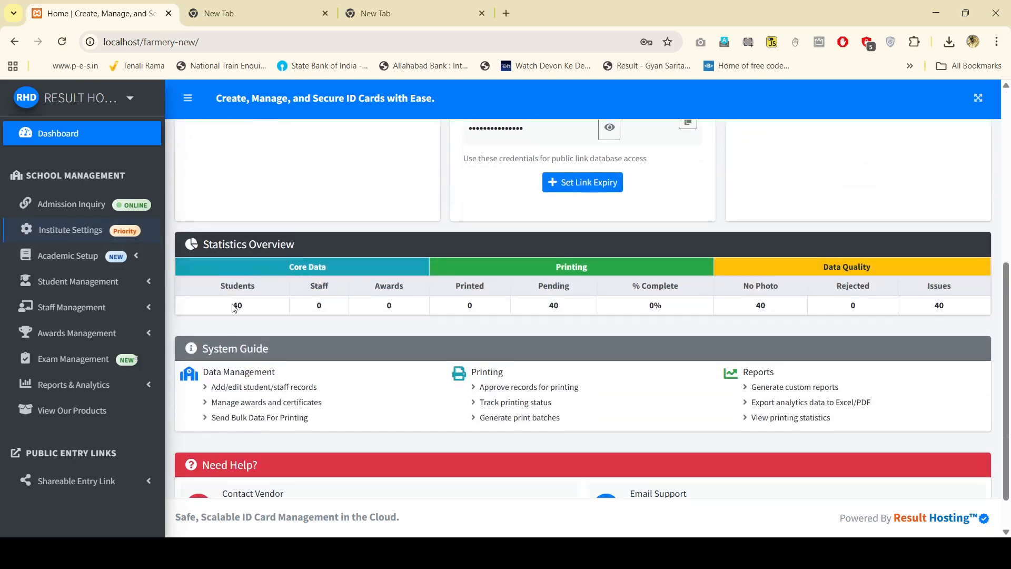
left_click_drag(232, 306, 276, 314)
left_click(276, 314)
scroll(857, 354, "up", 4)
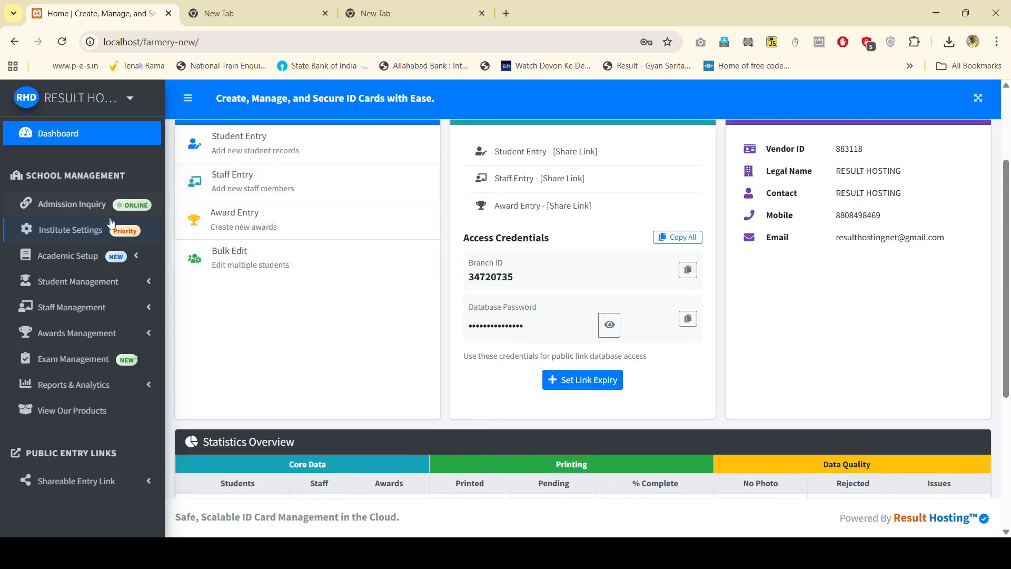
Step: Go to Institute Settings and review the institute details form
left_click(86, 232)
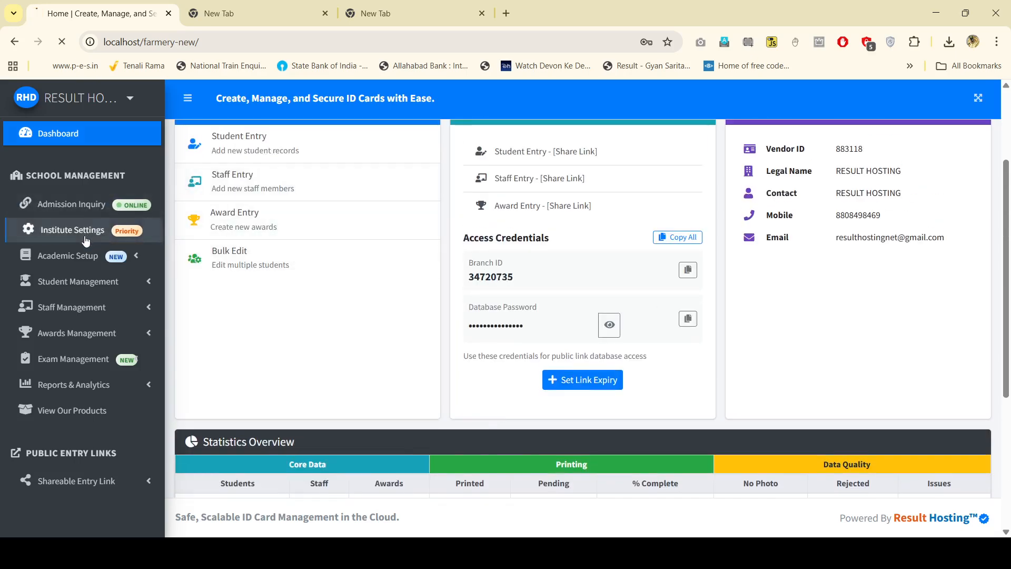
scroll(346, 323, "down", 2)
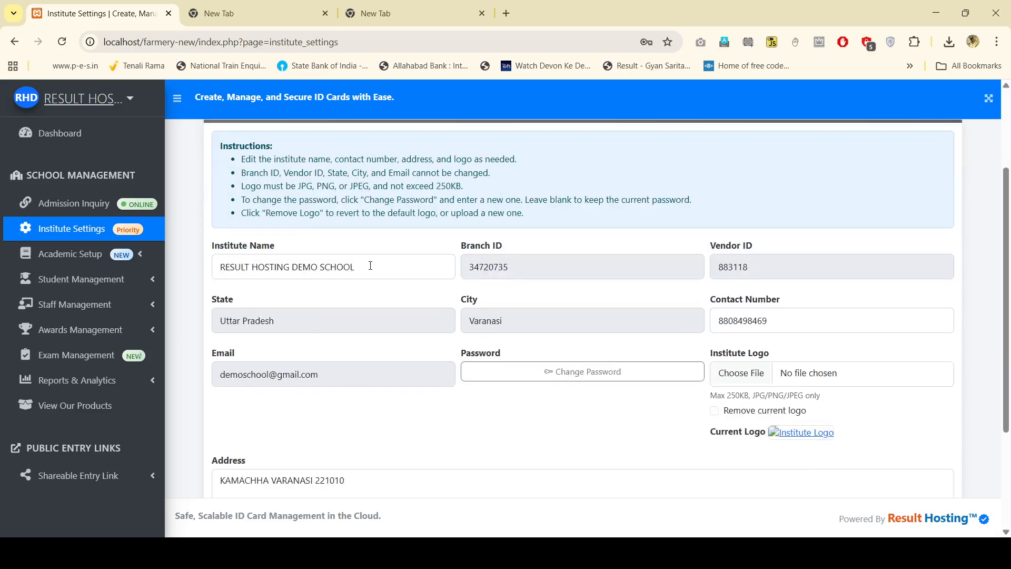
scroll(776, 337, "down", 2)
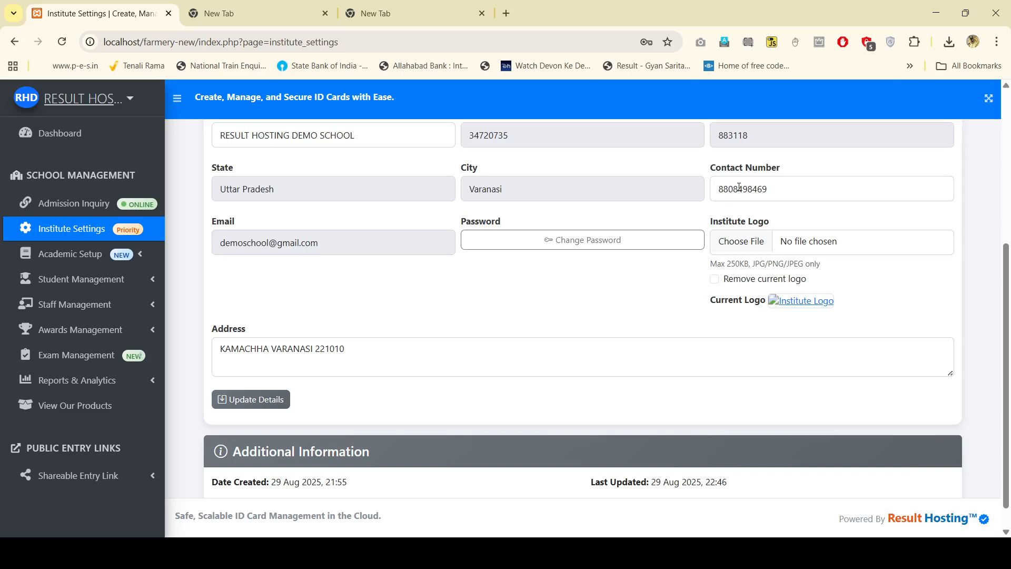
left_click(771, 189)
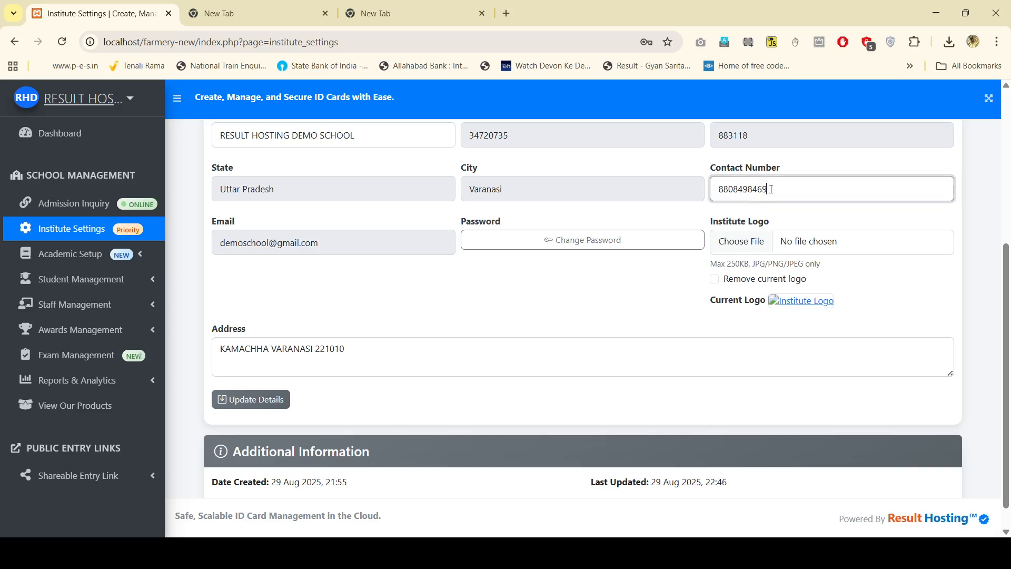
left_click(739, 313)
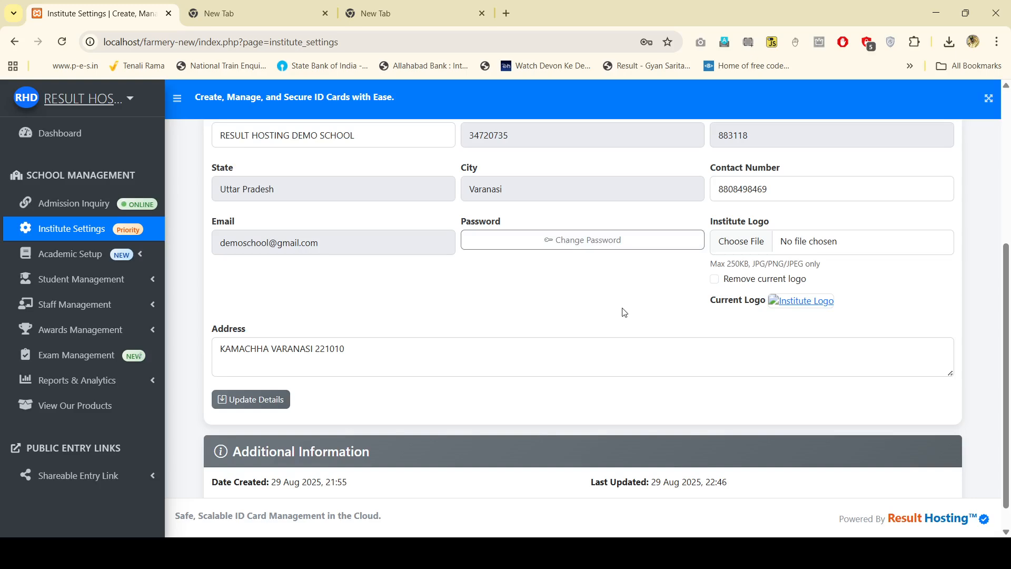
scroll(624, 312, "up", 1)
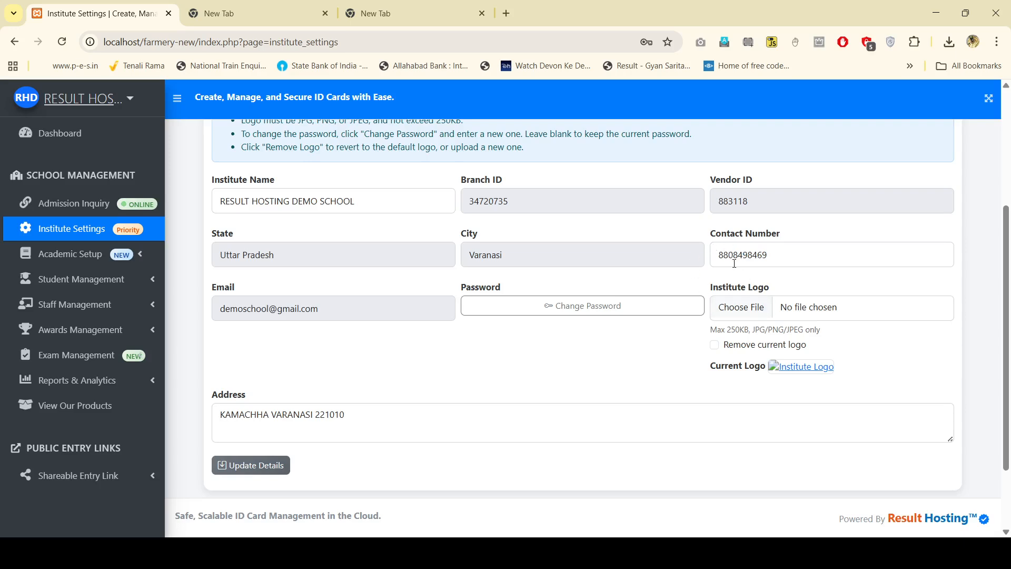
scroll(639, 388, "down", 2)
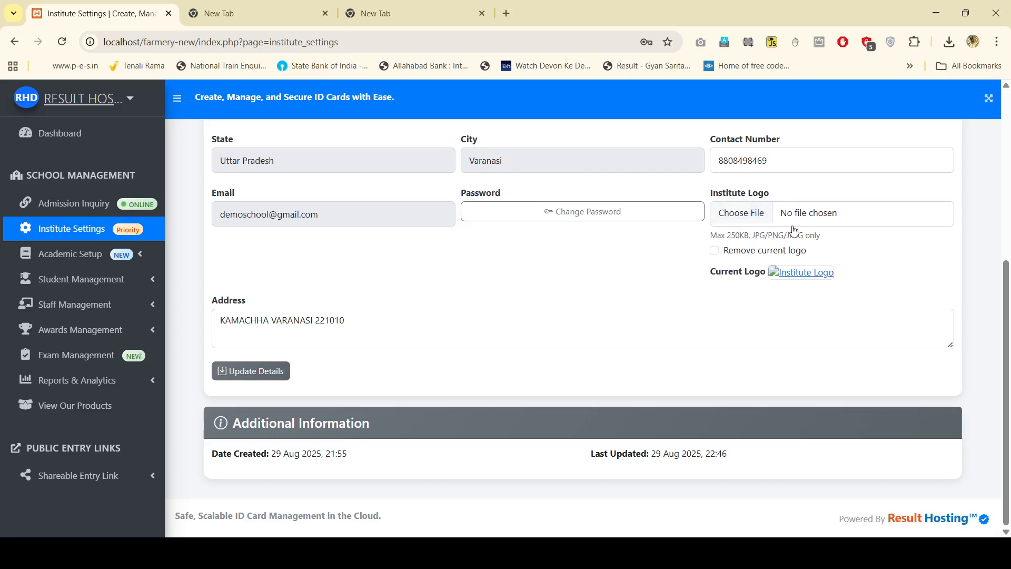
Step: Upload the new PNG as the institute logo and update the details
left_click(825, 213)
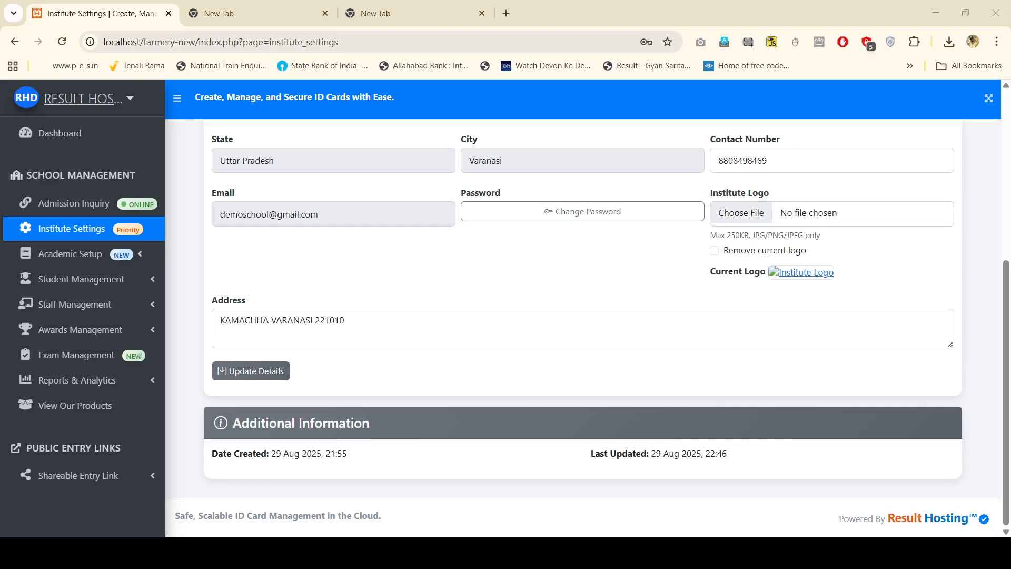
double_click(525, 326)
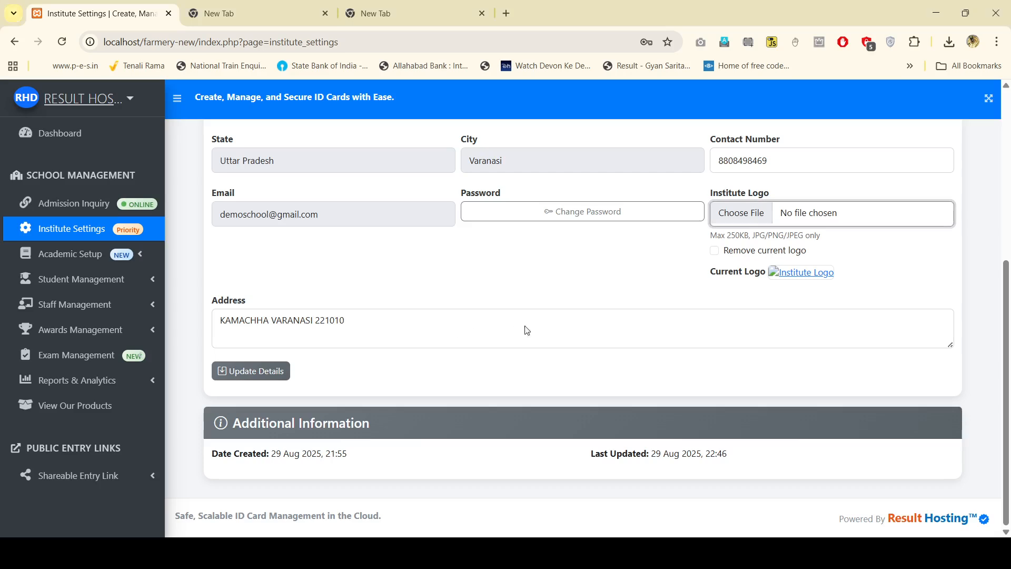
left_click(264, 372)
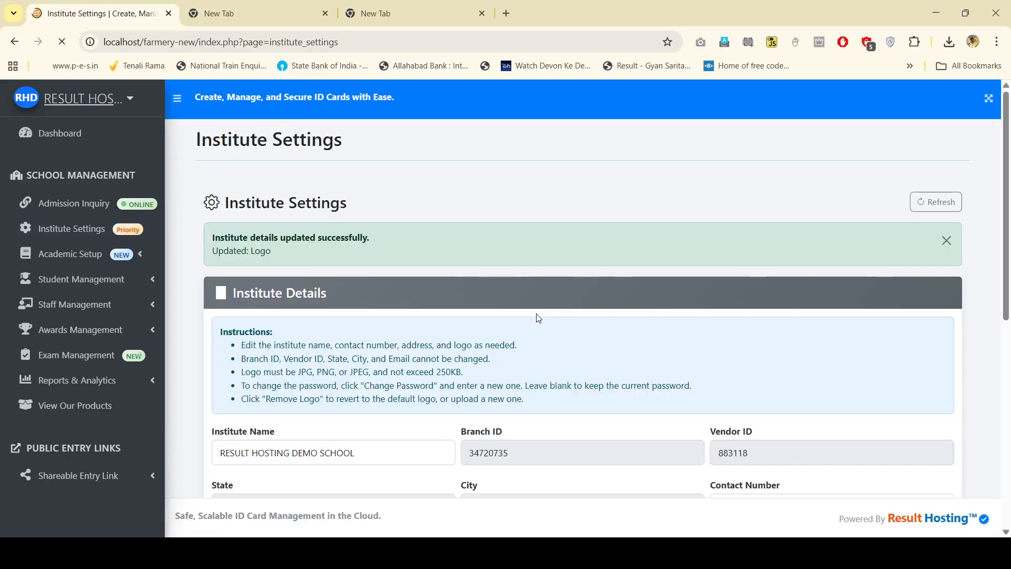
scroll(535, 309, "down", 6)
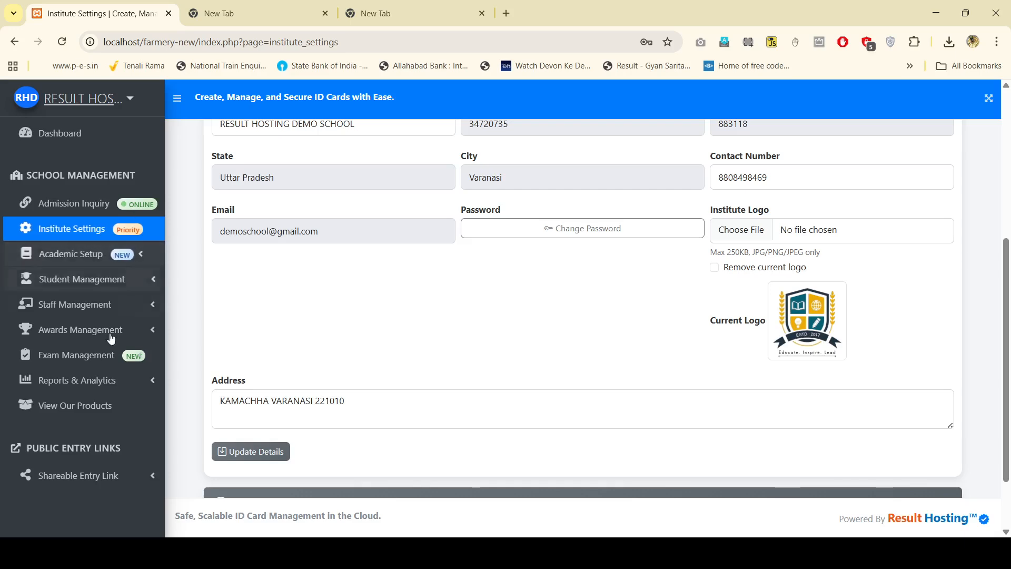
Step: Check the saved logo, then expand the Academic Setup menu in the sidebar
scroll(116, 416, "down", 2)
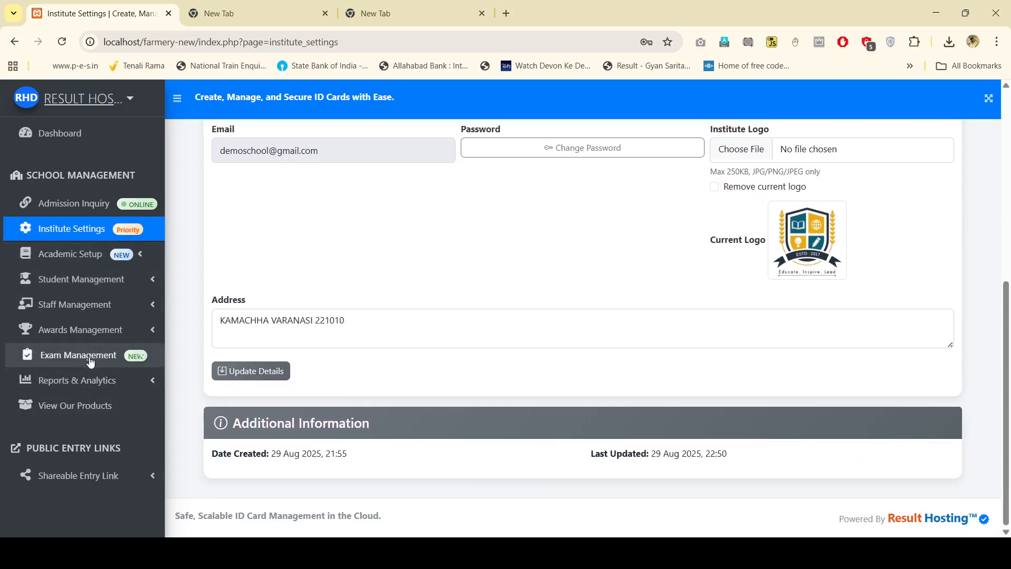
left_click(71, 255)
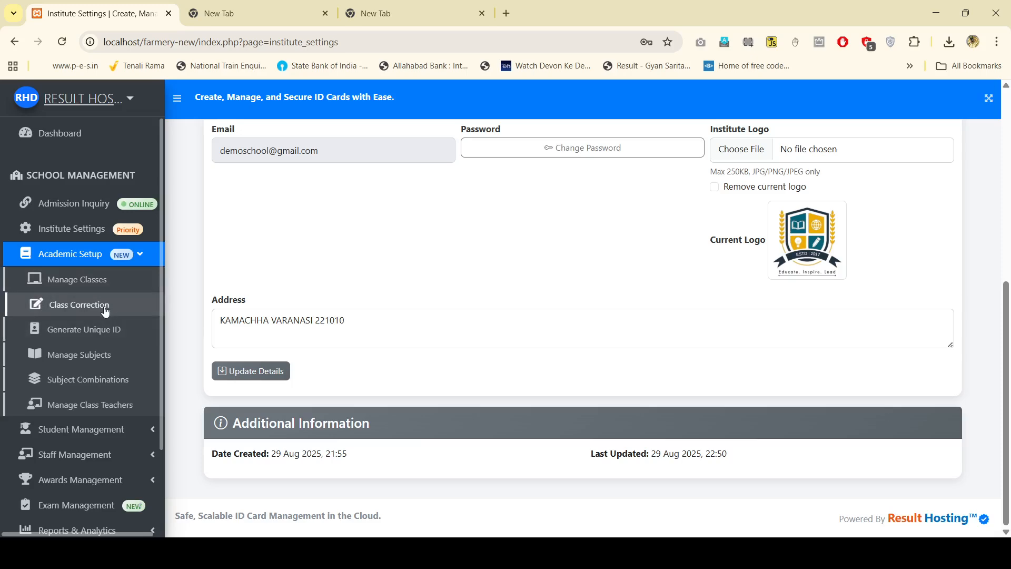
Step: On Manage Classes, enter NURSERY as the new class name
left_click(104, 284)
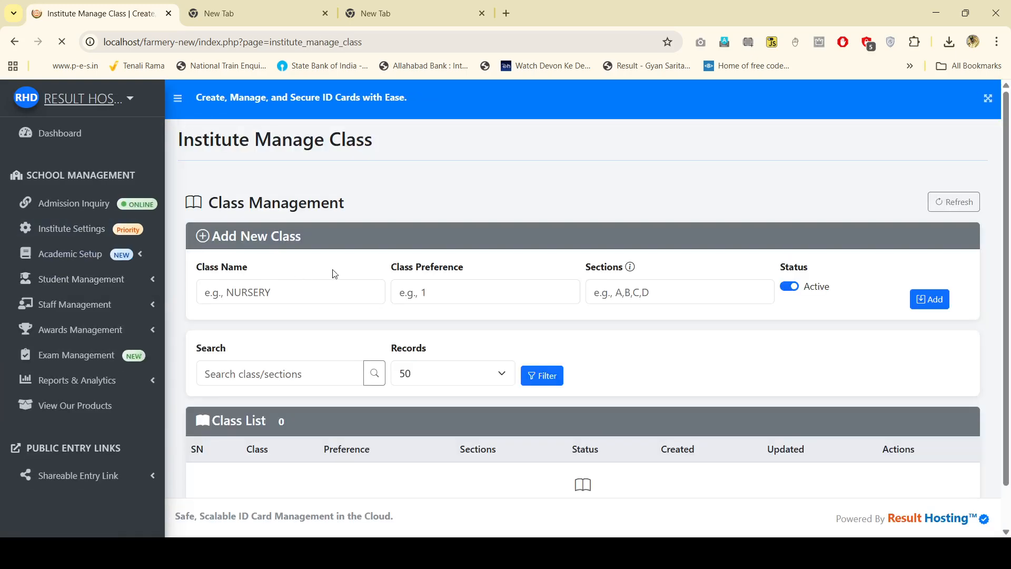
left_click(296, 295)
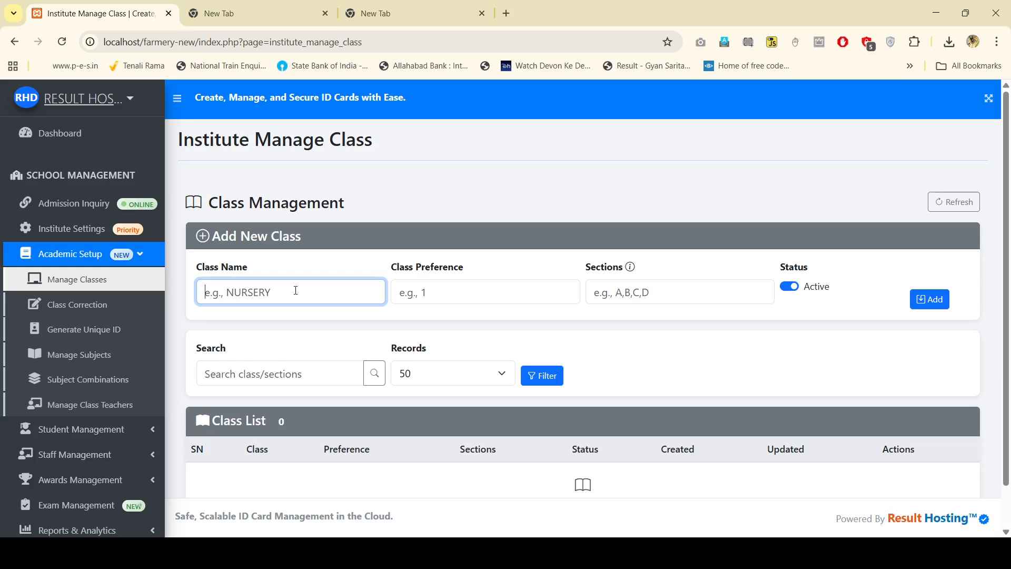
type("NUR NURSERY")
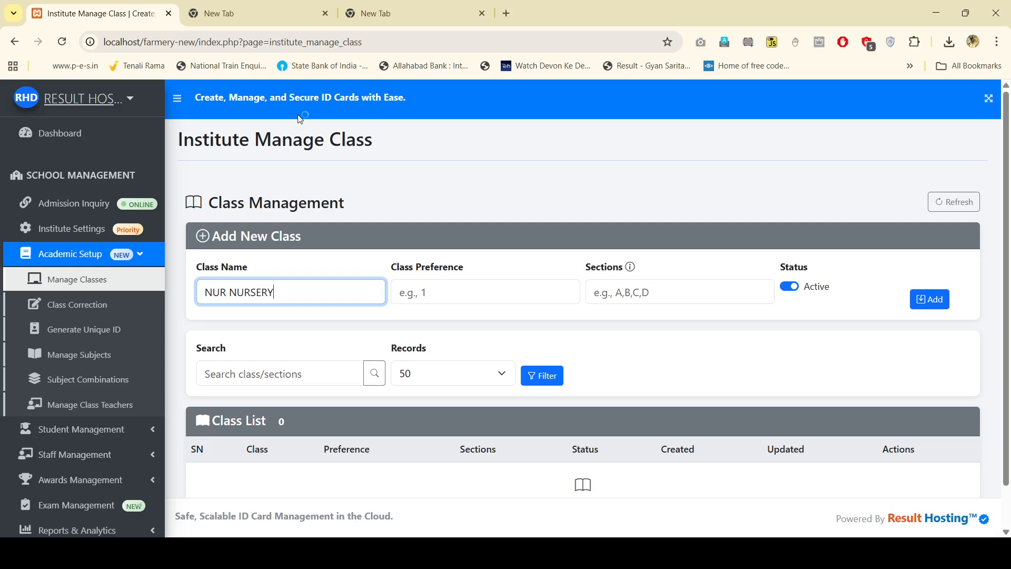
key("BackSpace")
key("BackSpace")
key("BackSpace")
key("BackSpace")
key("BackSpace")
key("BackSpace")
key("BackSpace")
key("BackSpace")
key("BackSpace")
key("BackSpace")
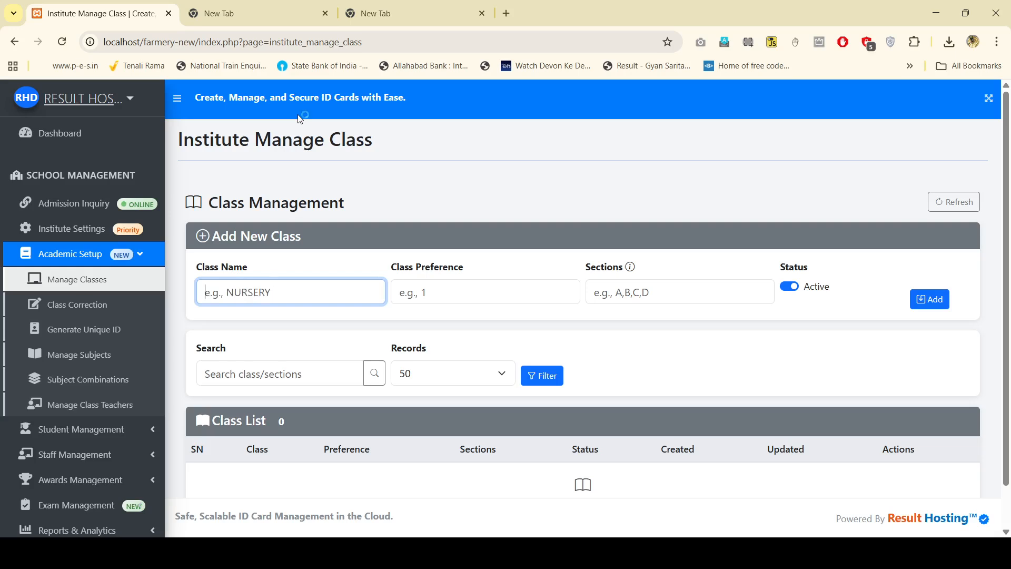
type("NURSERY")
key("Tab")
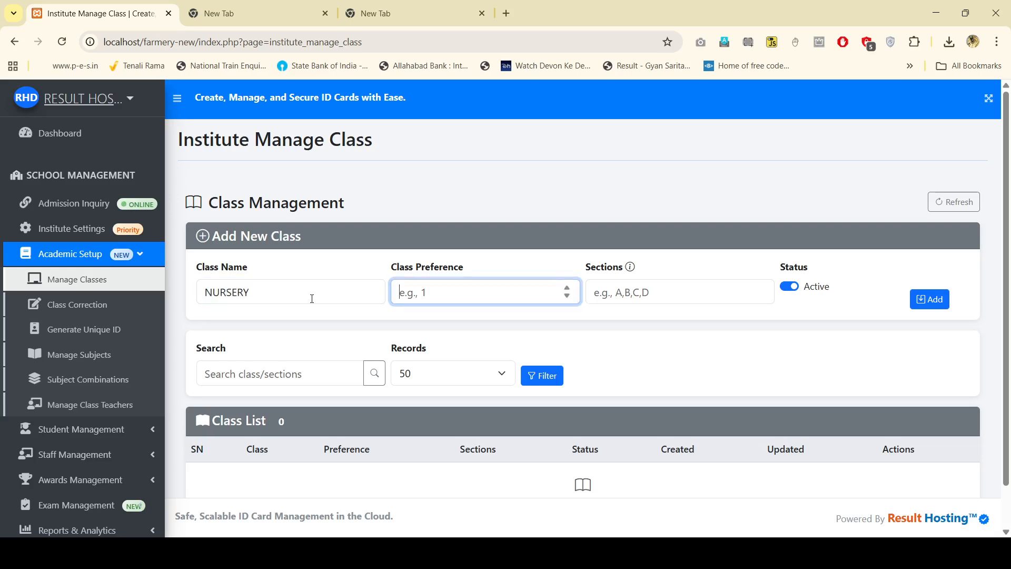
Step: Give NURSERY preference 1 and section A, and add it
type("1")
left_click(622, 296)
type("A")
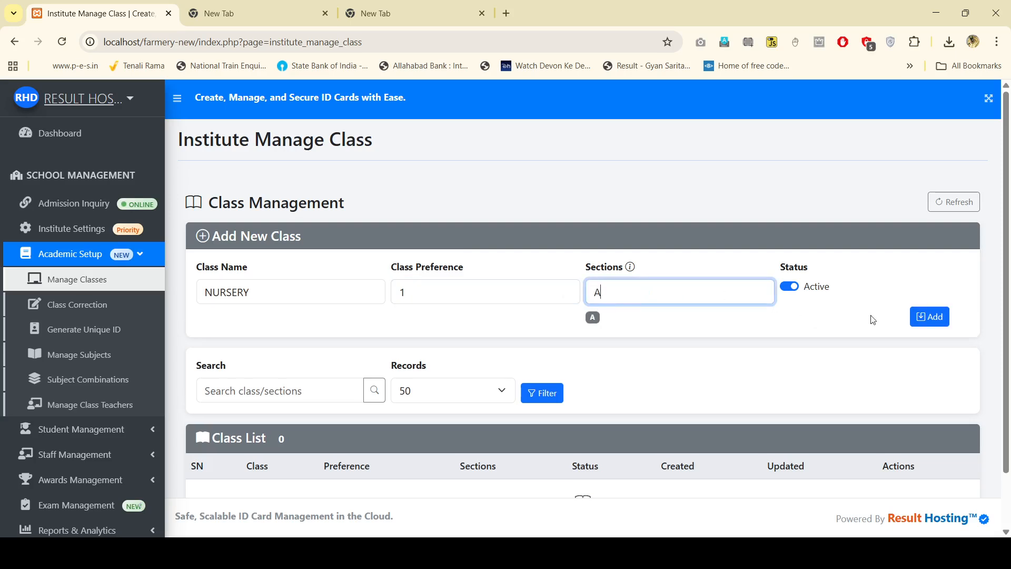
key("BackSpace")
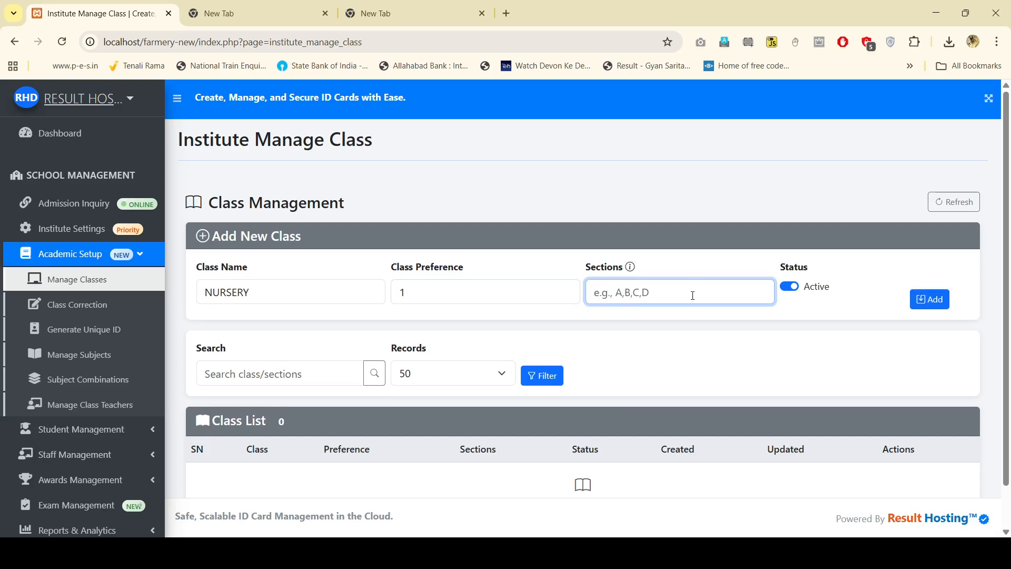
type("A,")
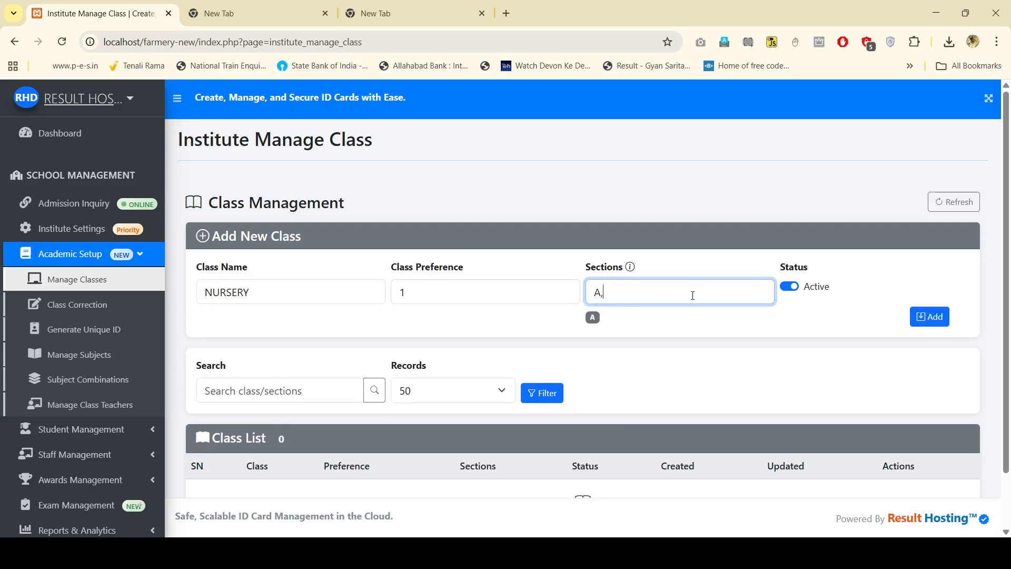
type("B,C")
key("BackSpace")
key("BackSpace")
key("BackSpace")
type("1,A2")
key("BackSpace")
key("BackSpace")
key("BackSpace")
key("BackSpace")
type(",b")
key("BackSpace")
left_click(937, 321)
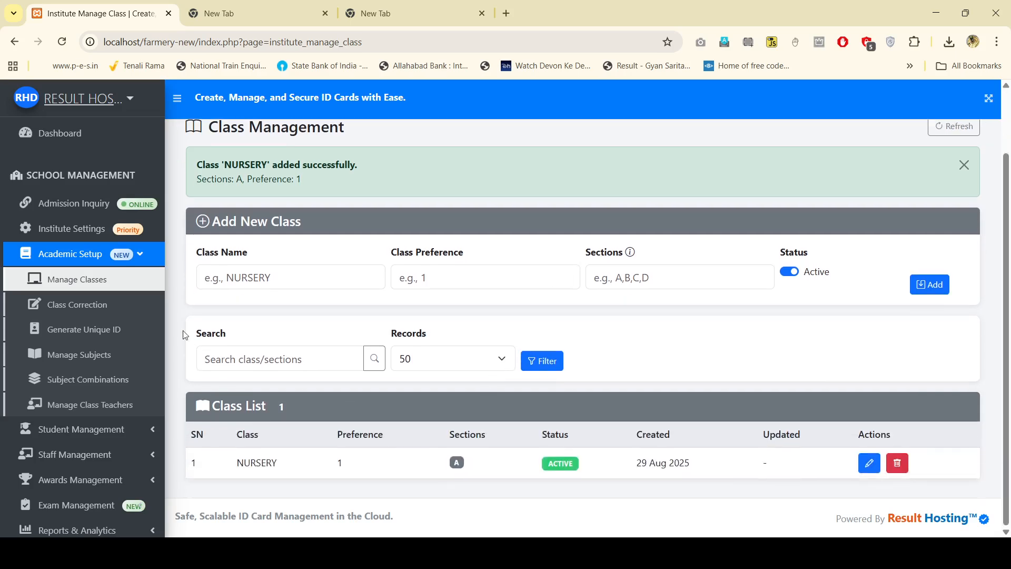
Step: Add class LKG with preference 2 and section A
left_click(260, 270)
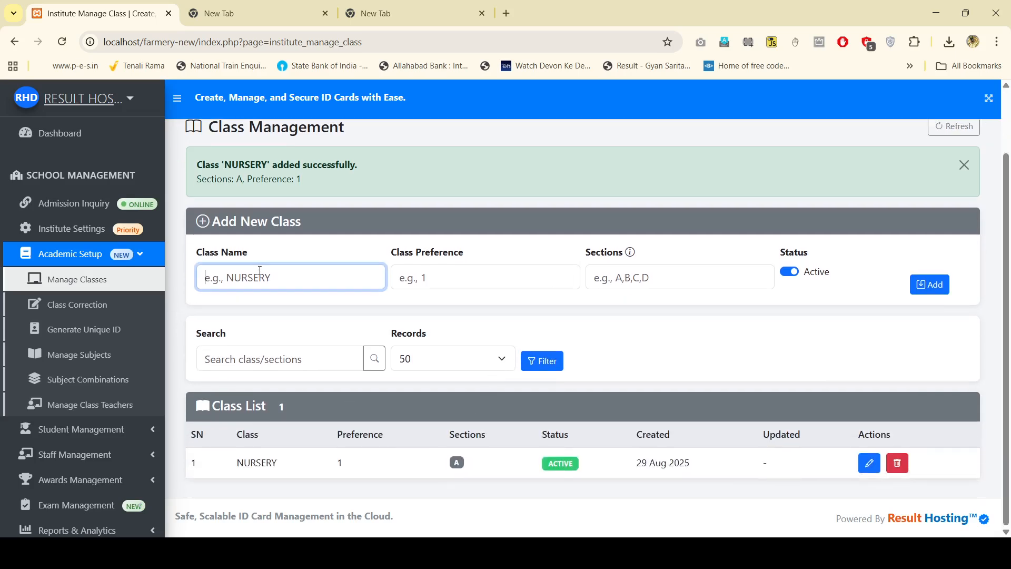
type("LKG")
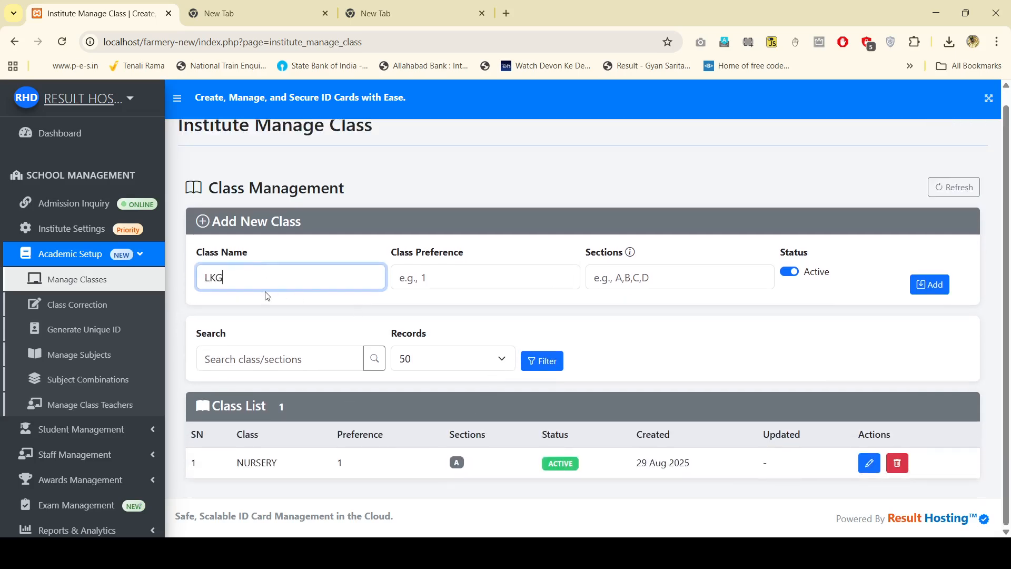
left_click(419, 282)
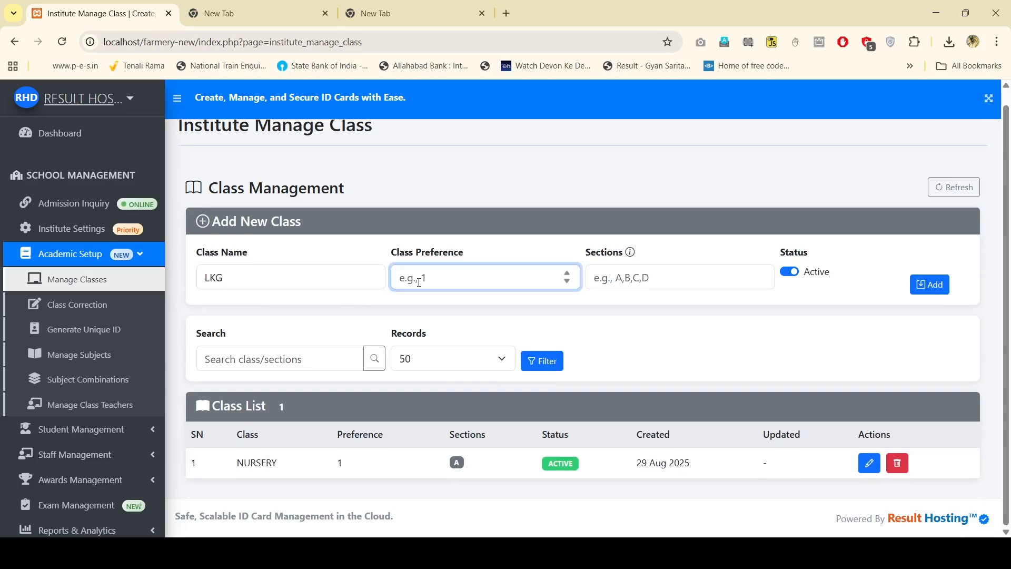
type("2")
left_click(637, 279)
type("A")
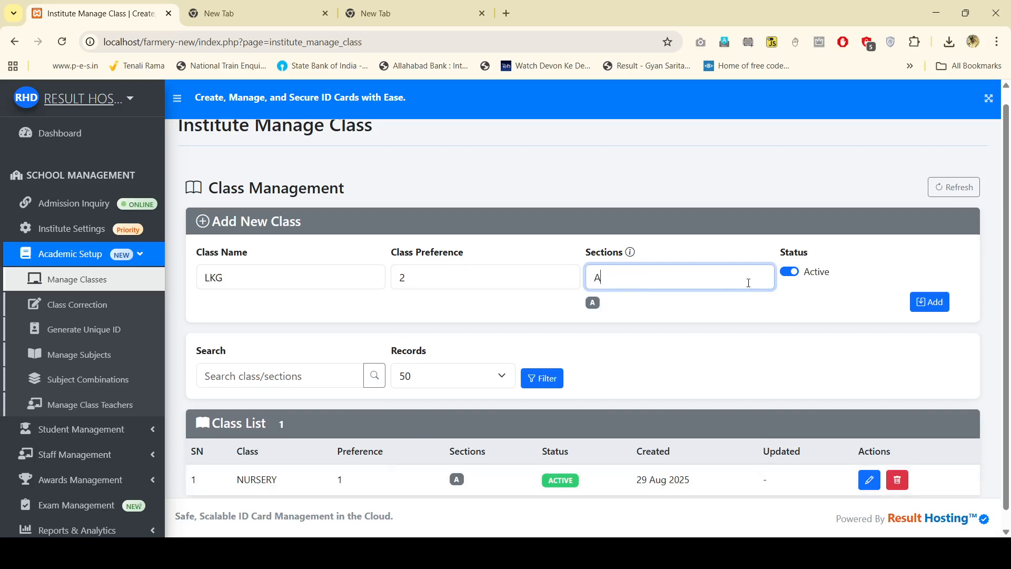
left_click(920, 304)
Step: Add class UKG with preference 3 and section A
left_click(269, 349)
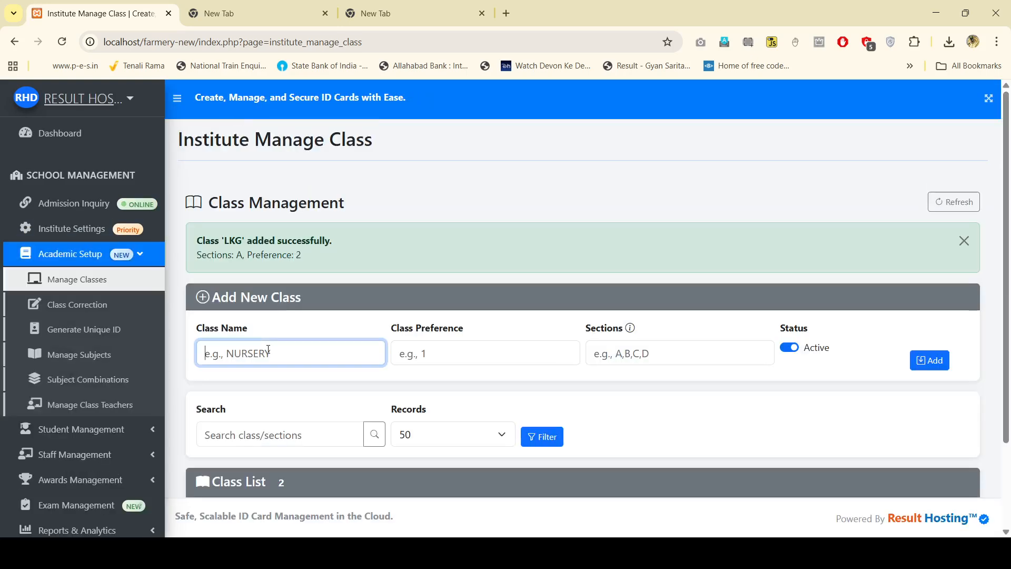
type("UKG")
scroll(267, 351, "down", 2)
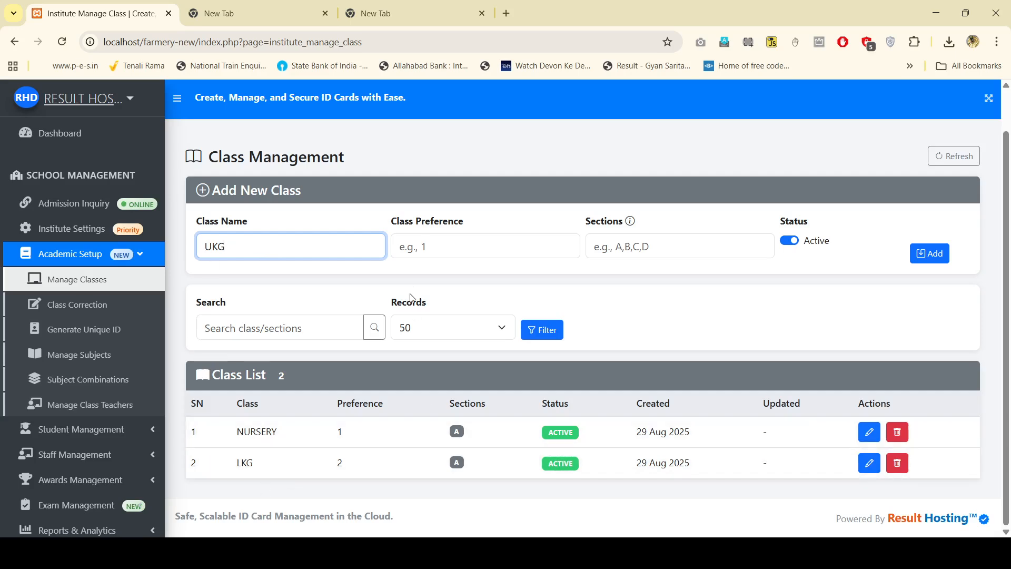
left_click(464, 248)
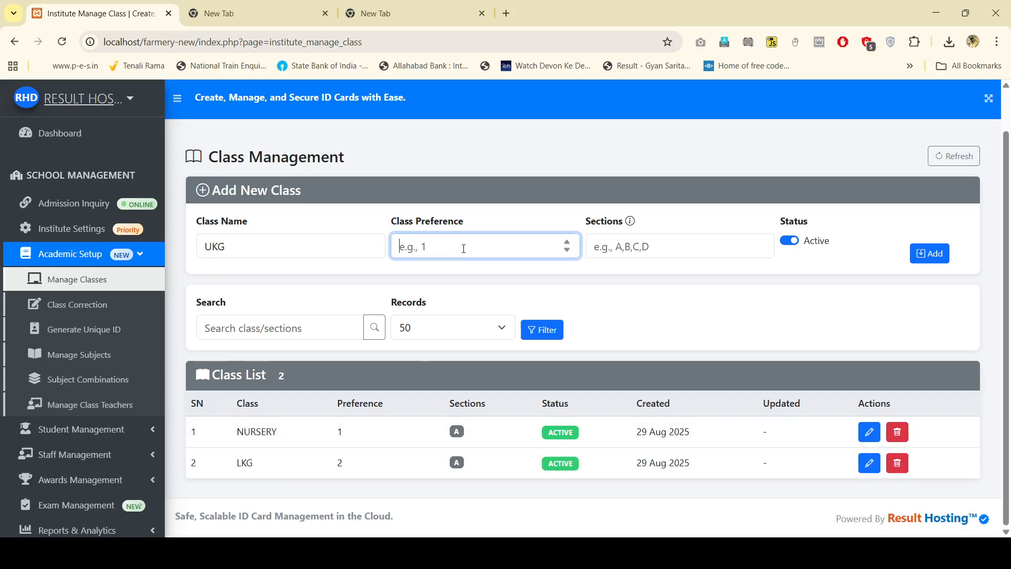
type("3")
left_click(704, 244)
type("A")
left_click(923, 268)
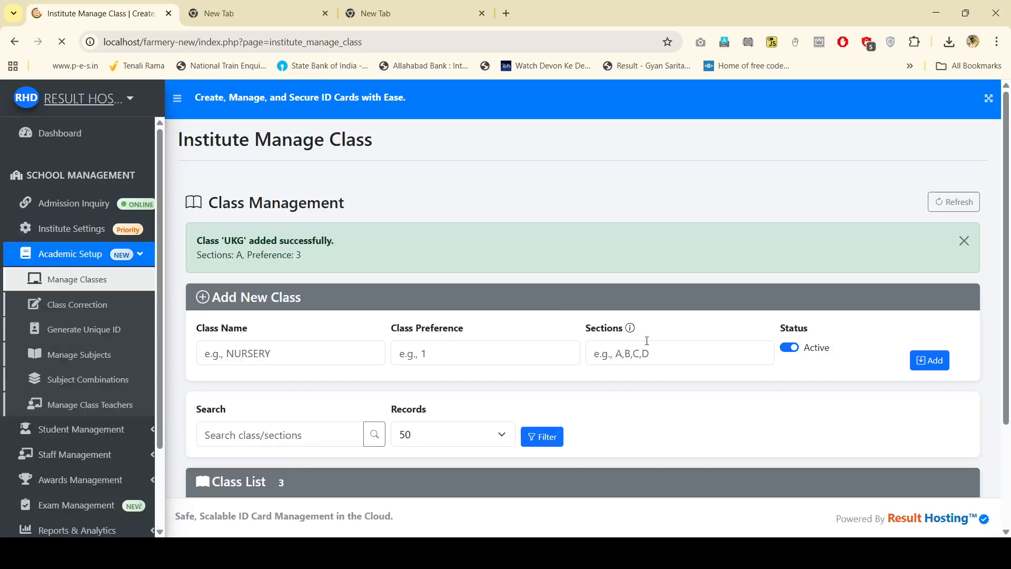
scroll(535, 348, "down", 3)
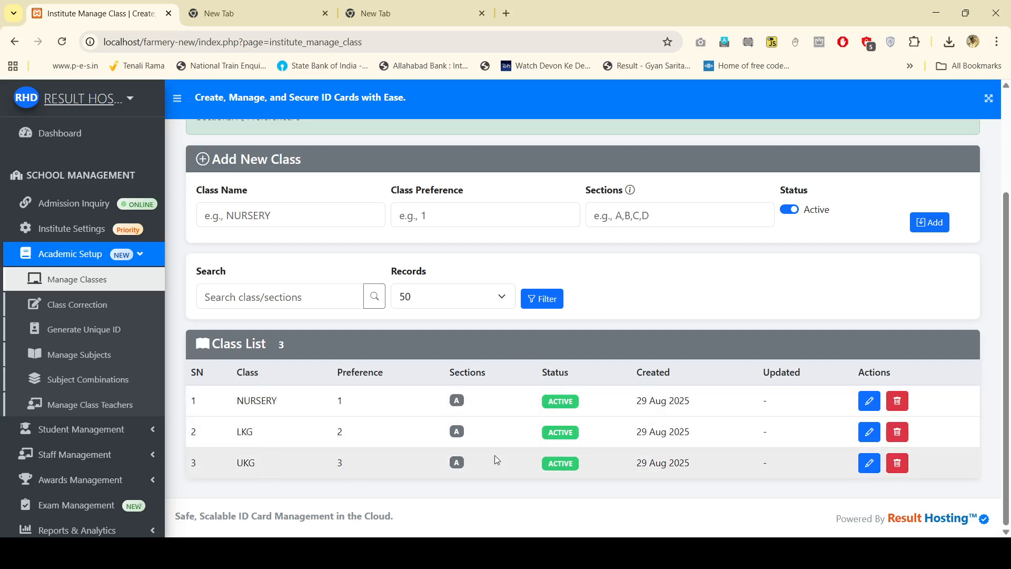
Step: Go to the Class Correction list and try the class filter
left_click(101, 308)
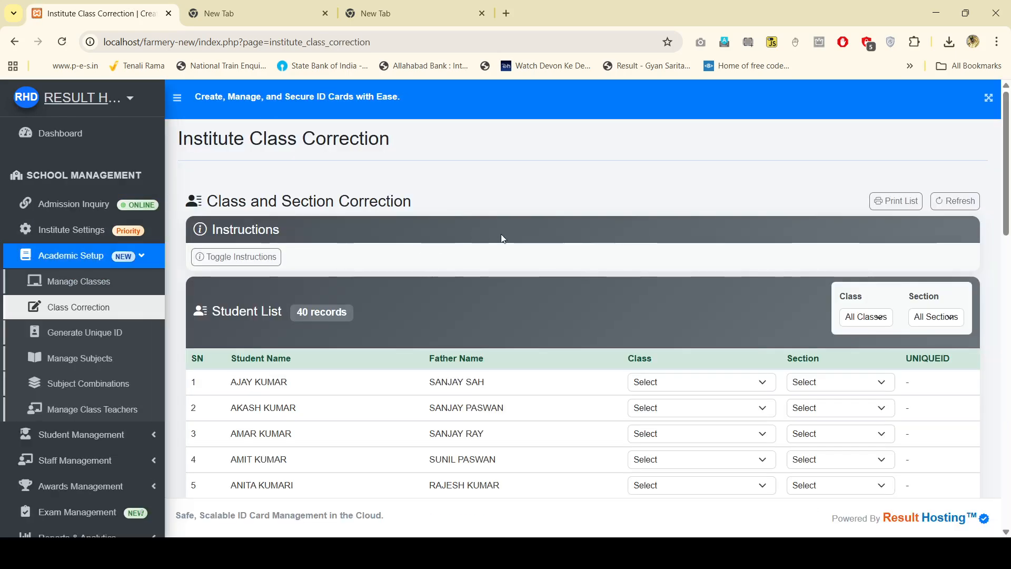
scroll(536, 273, "down", 1)
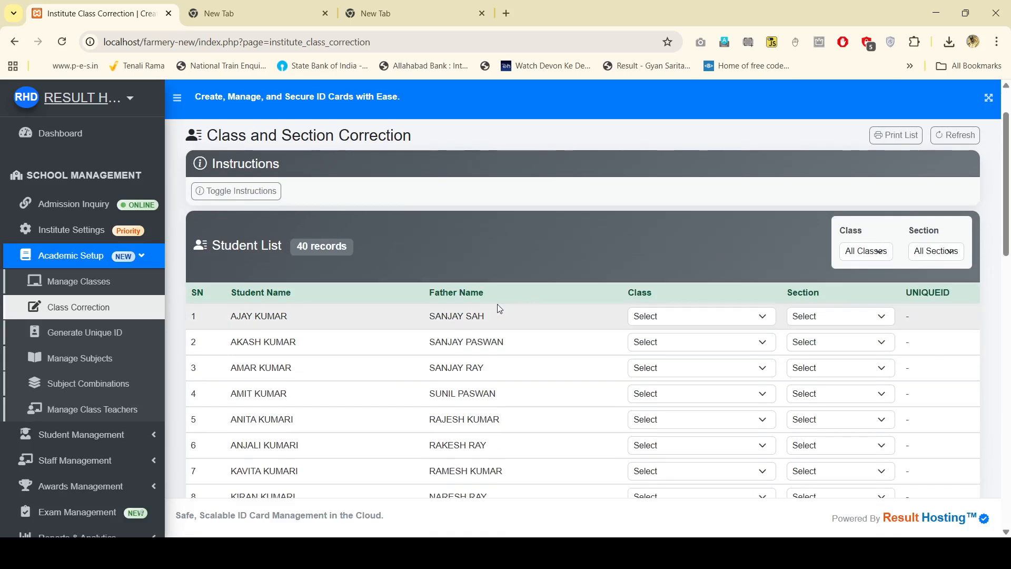
left_click(870, 250)
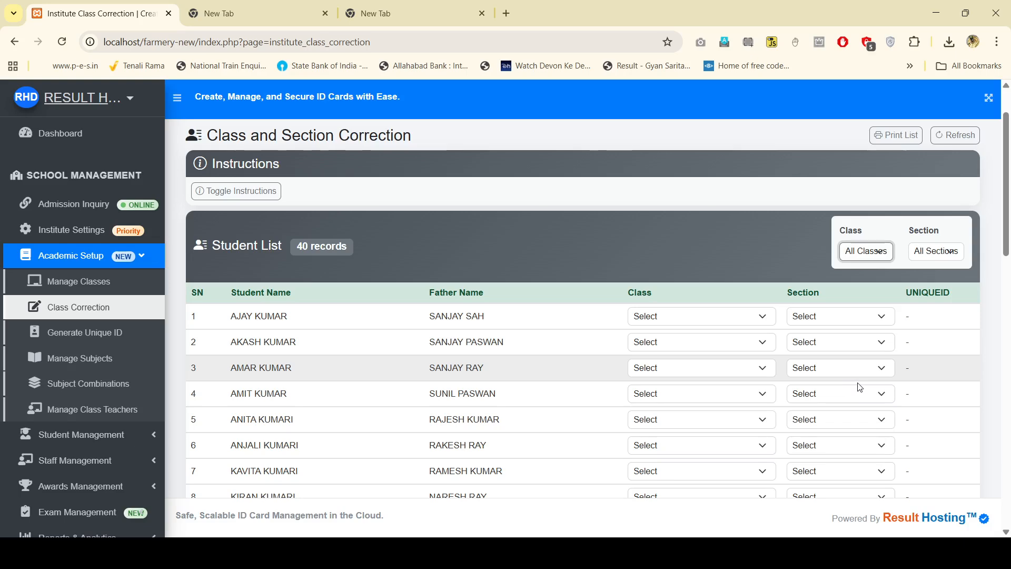
left_click(79, 281)
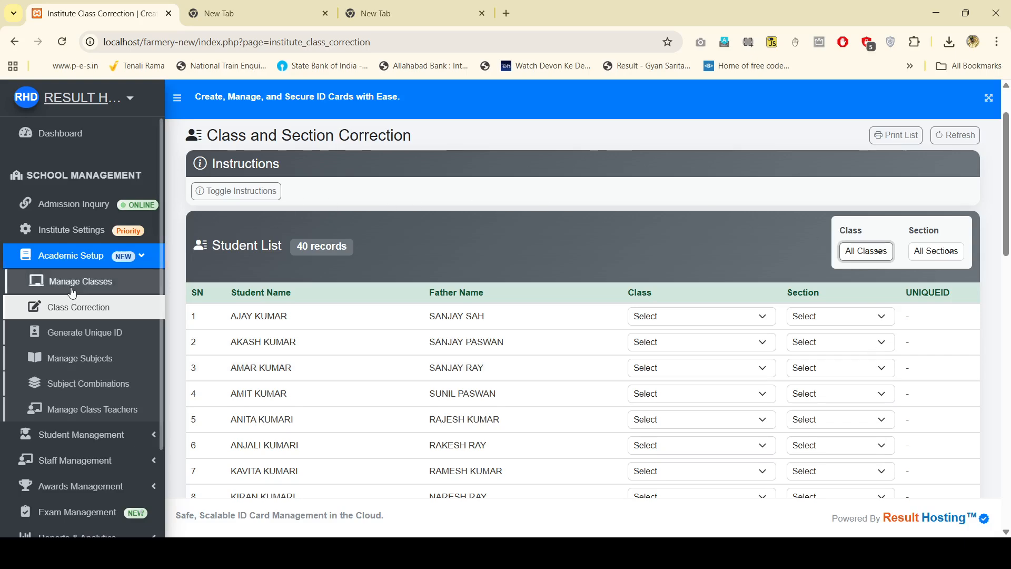
scroll(263, 463, "down", 2)
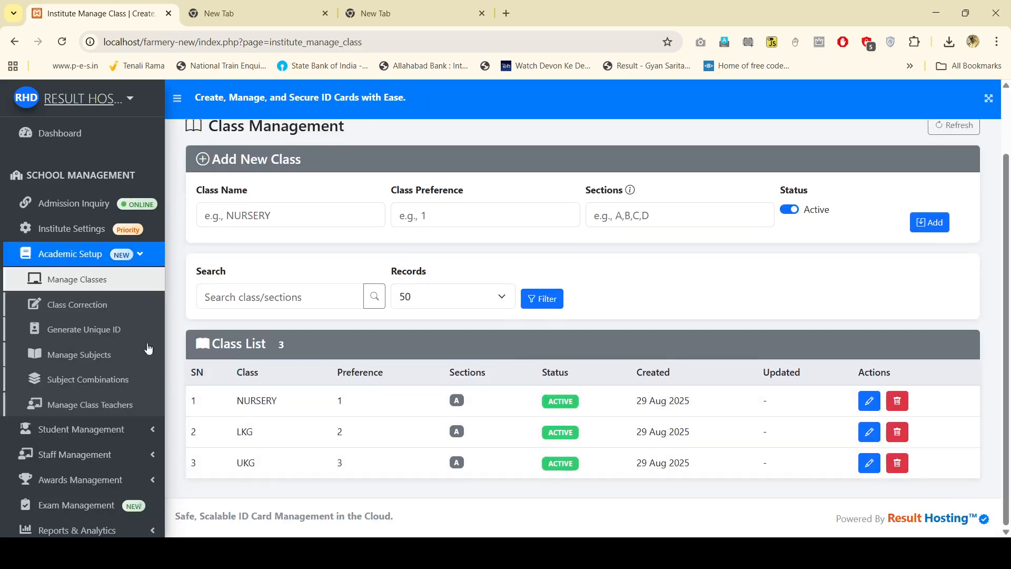
left_click(98, 304)
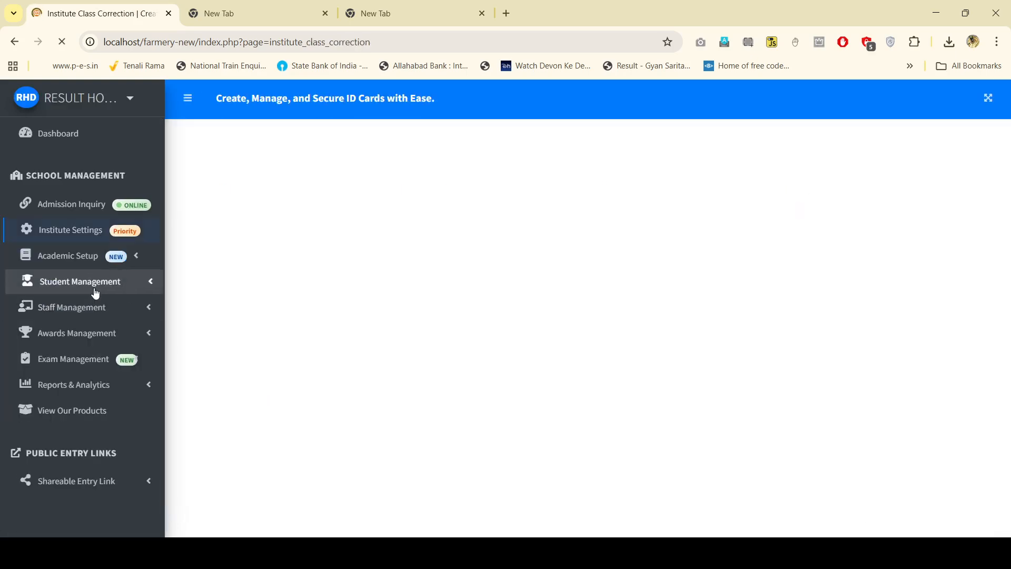
Step: Reopen Class Correction from Academic Setup, filter to L.K.G, and reload the page
left_click(90, 241)
left_click(97, 258)
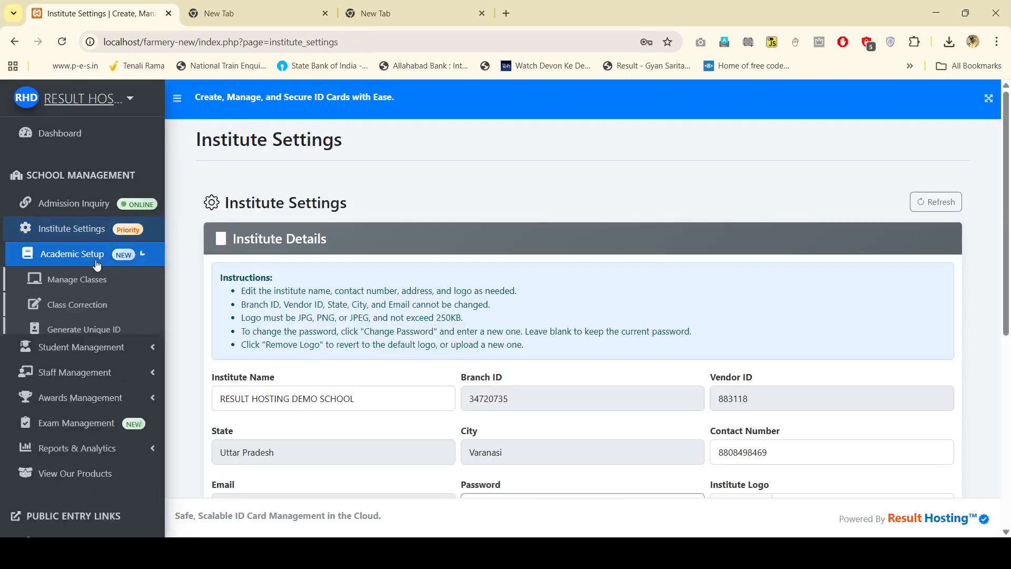
left_click(80, 308)
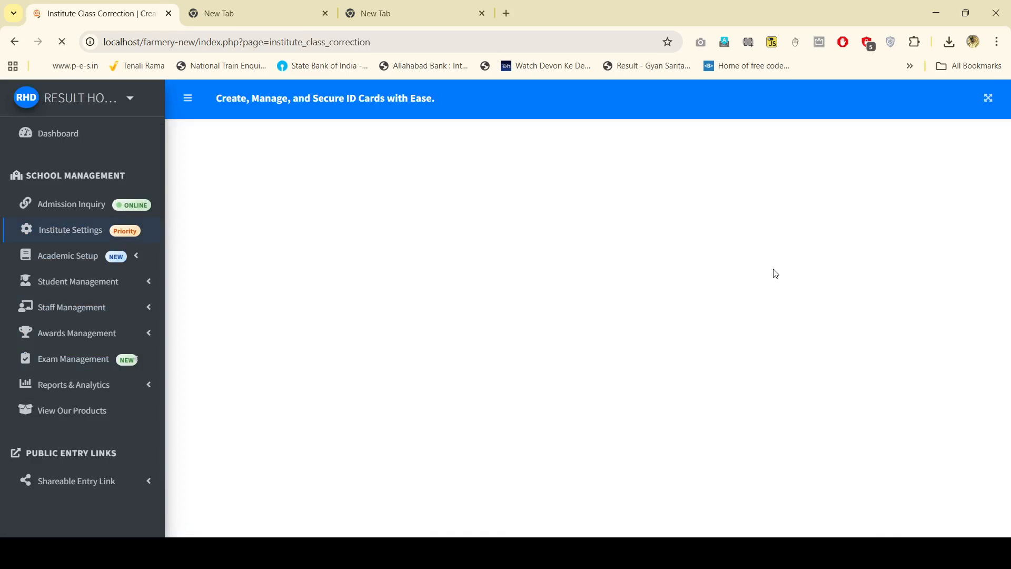
scroll(764, 337, "down", 1)
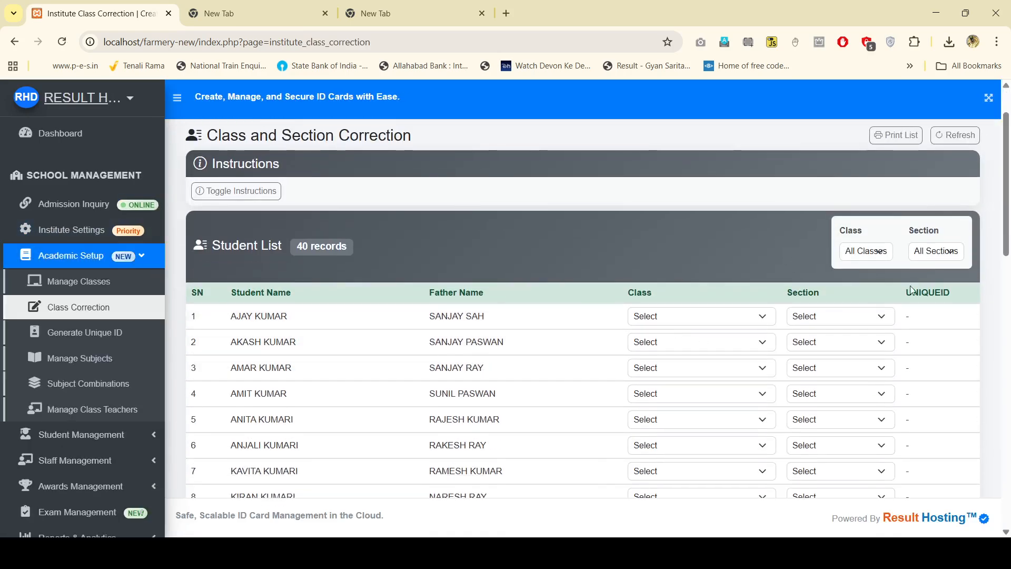
left_click(870, 248)
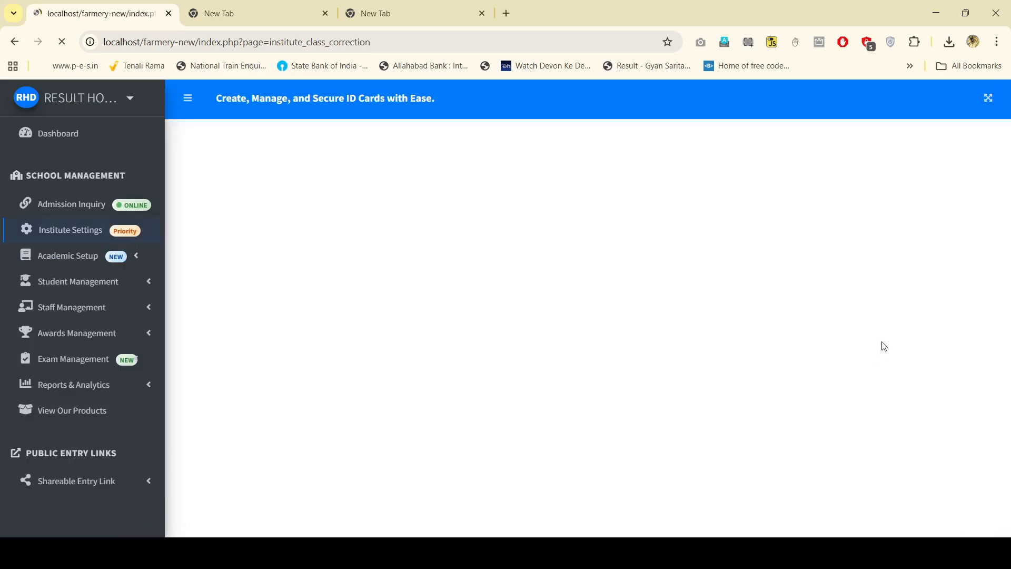
key("F5")
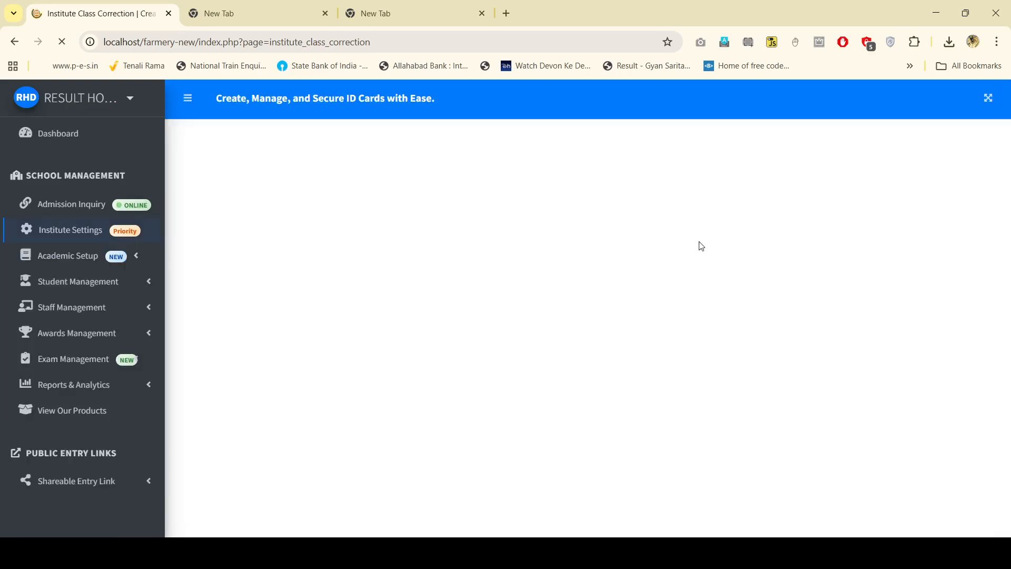
scroll(694, 272, "down", 1)
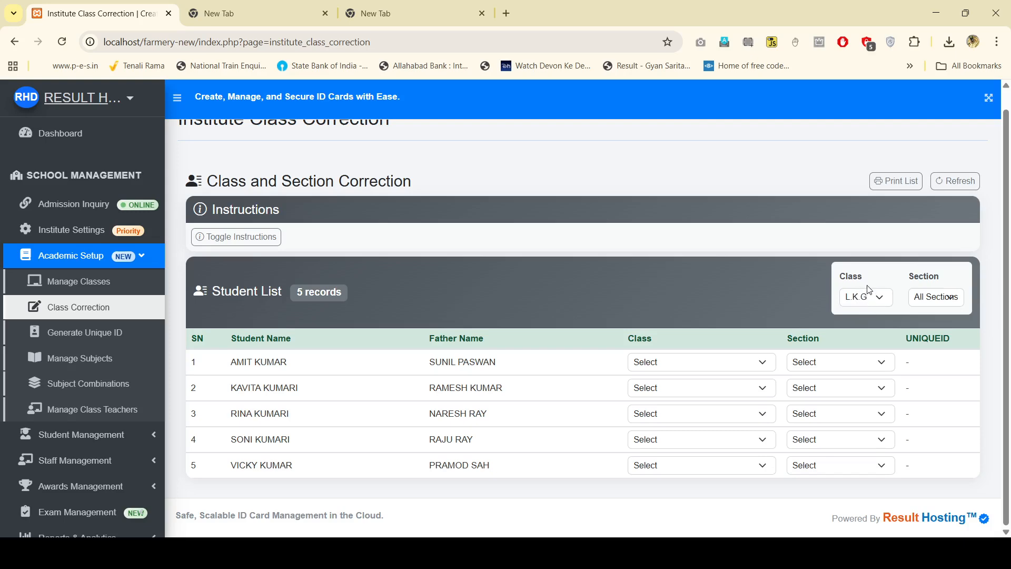
Step: Assign all five L.K.G students to NURSERY, section A
left_click(873, 305)
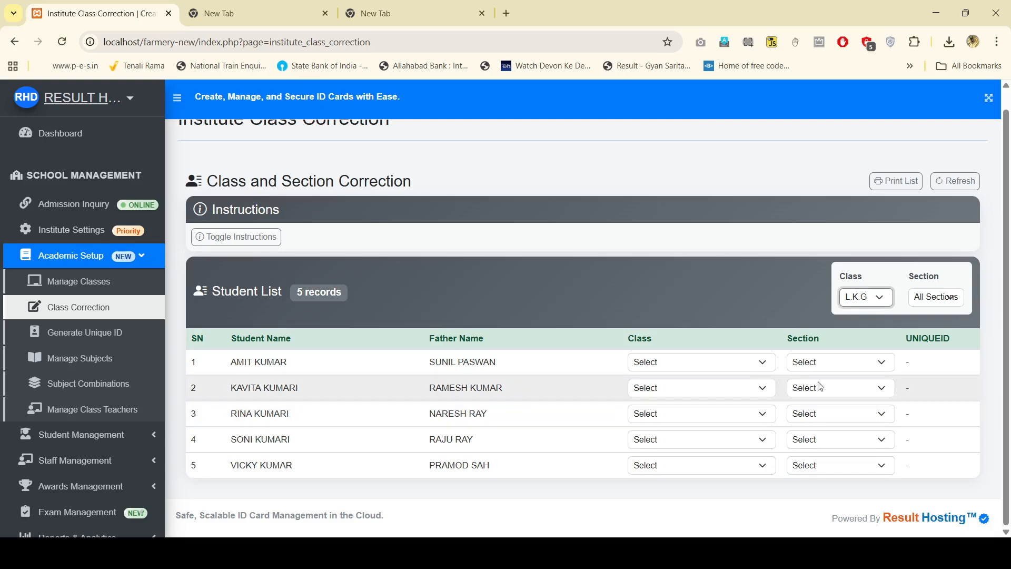
left_click(708, 367)
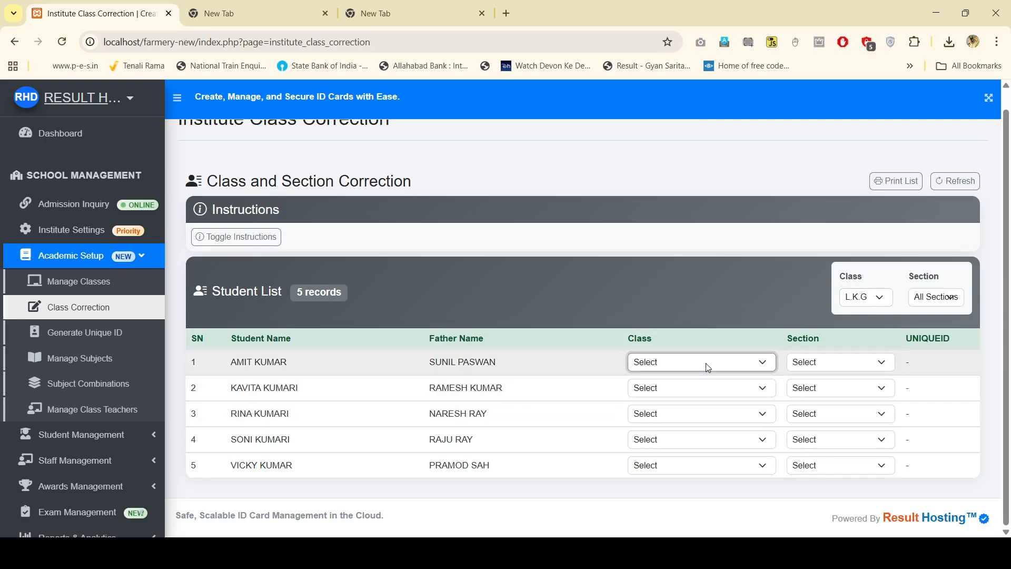
left_click(710, 402)
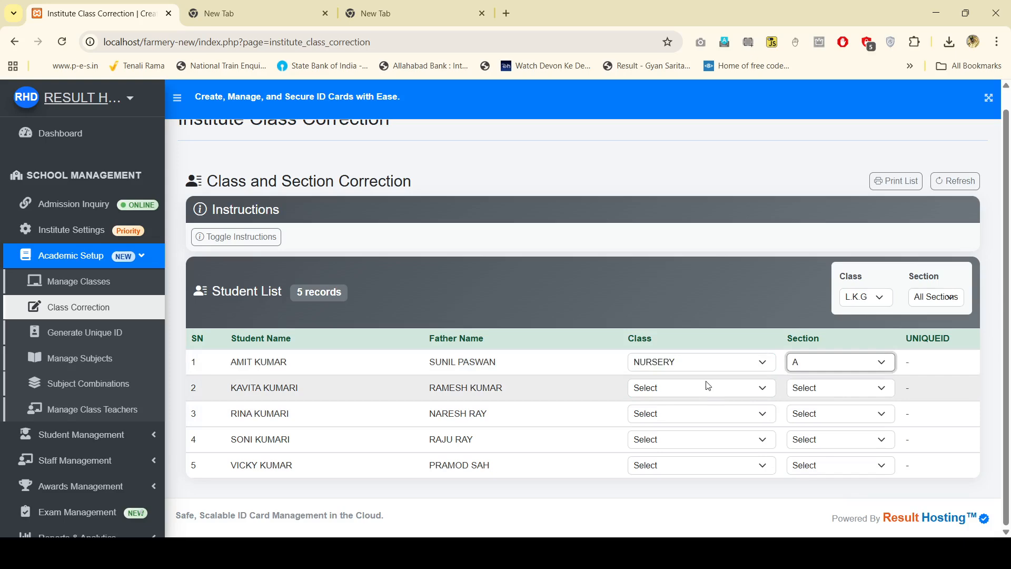
left_click(706, 387)
left_click(692, 423)
left_click(696, 419)
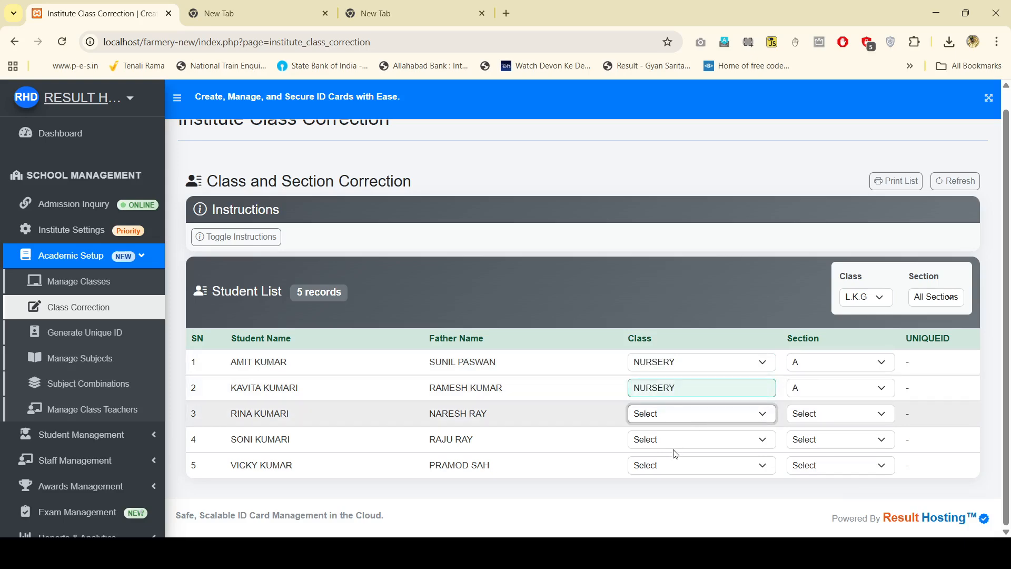
left_click(673, 452)
left_click(699, 440)
left_click(690, 468)
left_click(688, 465)
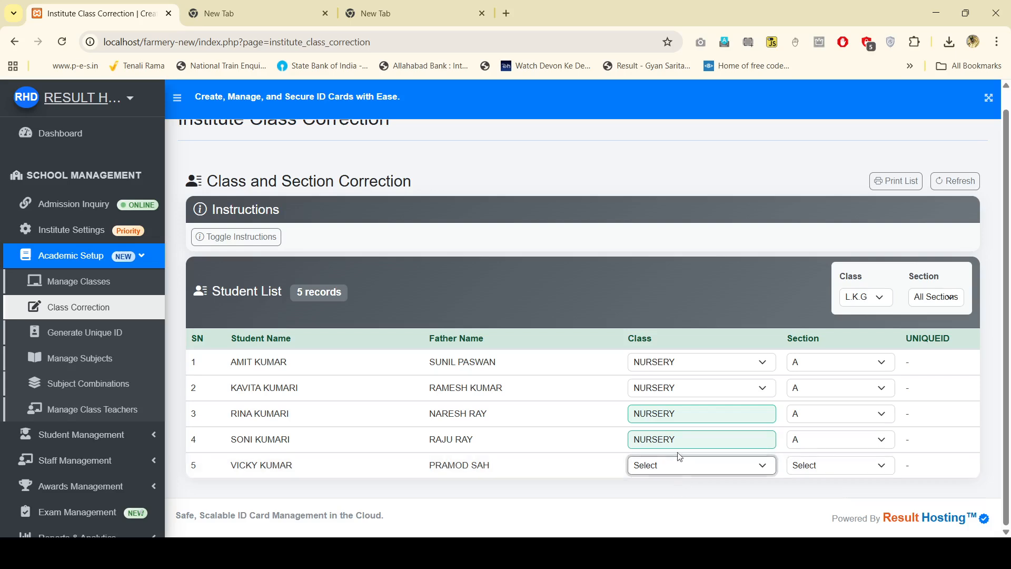
left_click(679, 420)
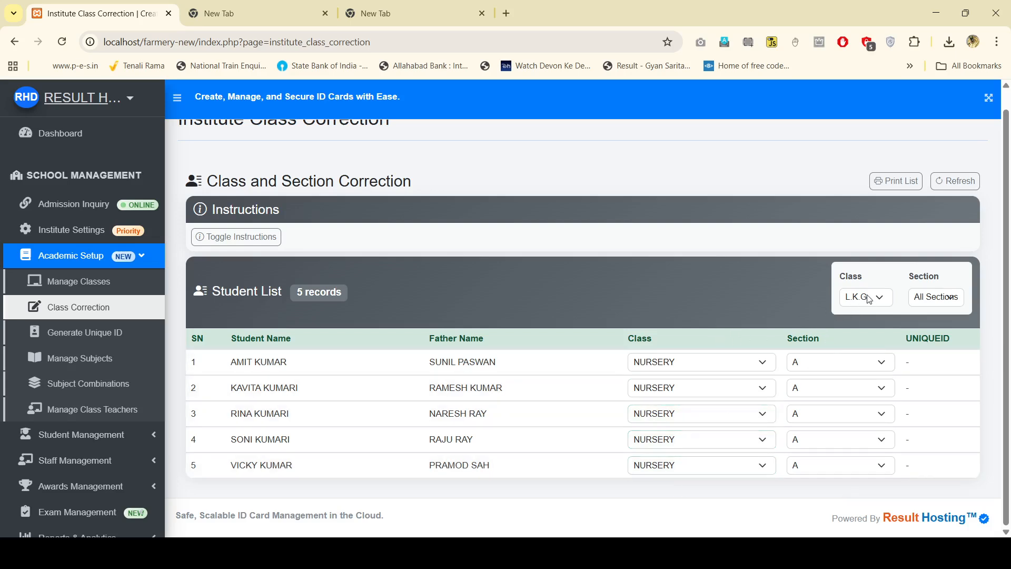
Step: Change four students to LKG and the third to UKG, then refresh the full list
left_click(719, 359)
left_click(676, 416)
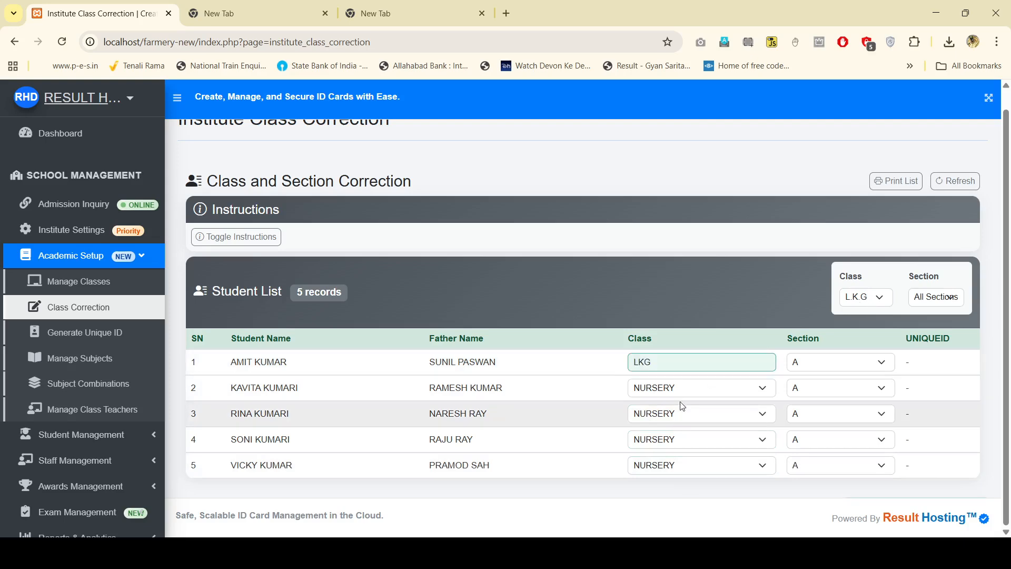
left_click(685, 392)
left_click(693, 436)
left_click(695, 413)
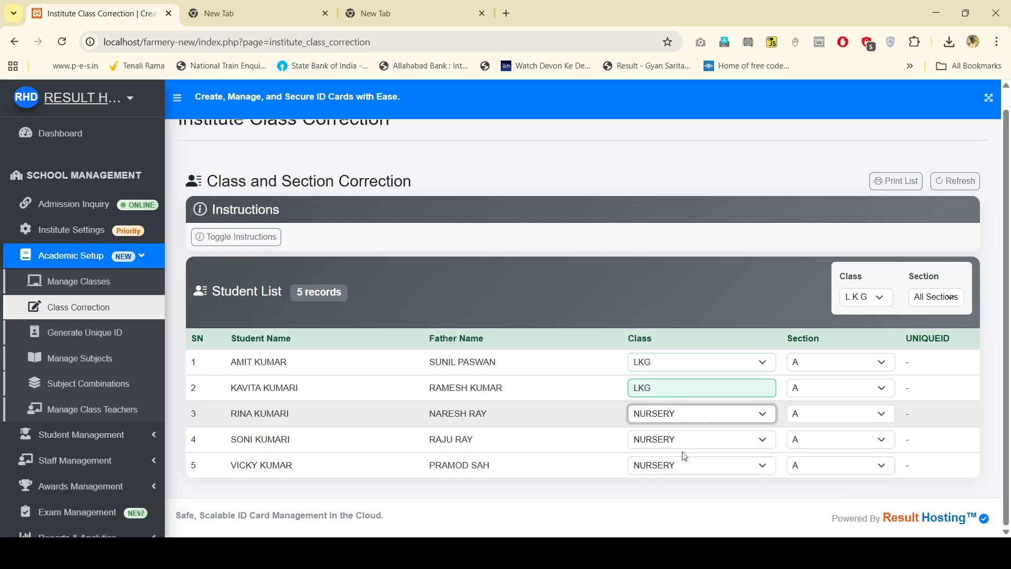
left_click(683, 473)
left_click(688, 441)
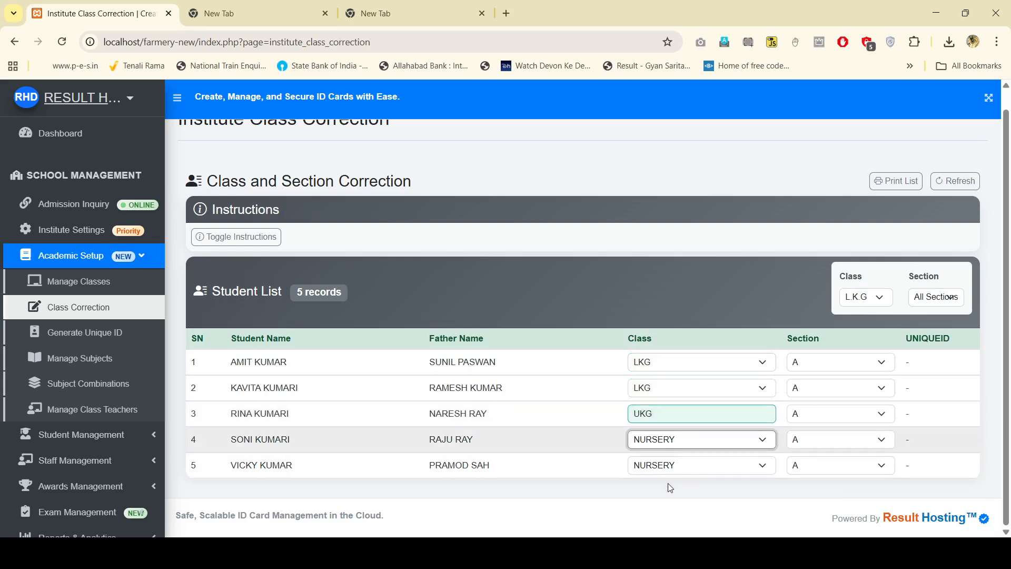
left_click(667, 482)
left_click(687, 466)
left_click(677, 438)
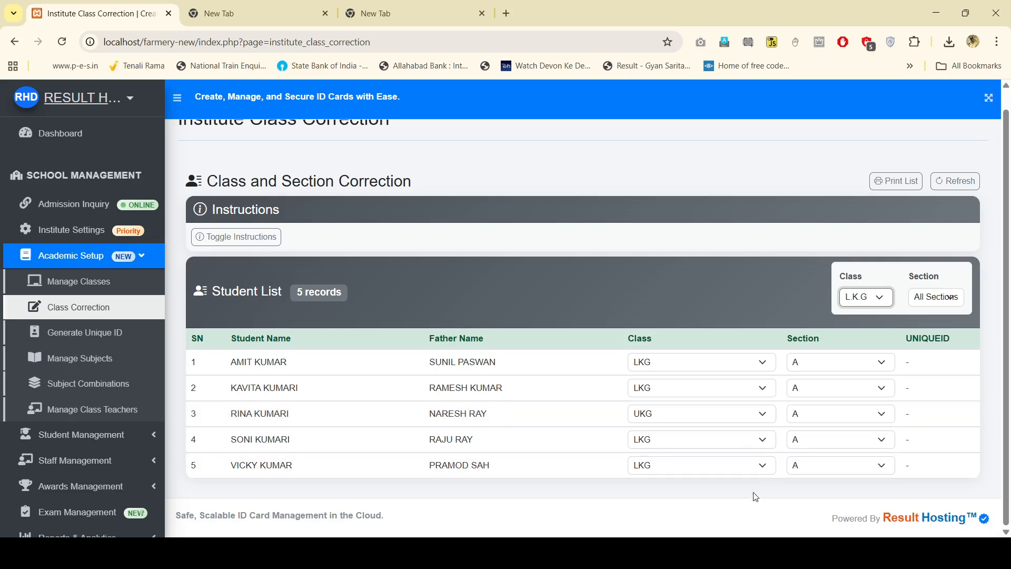
left_click(954, 181)
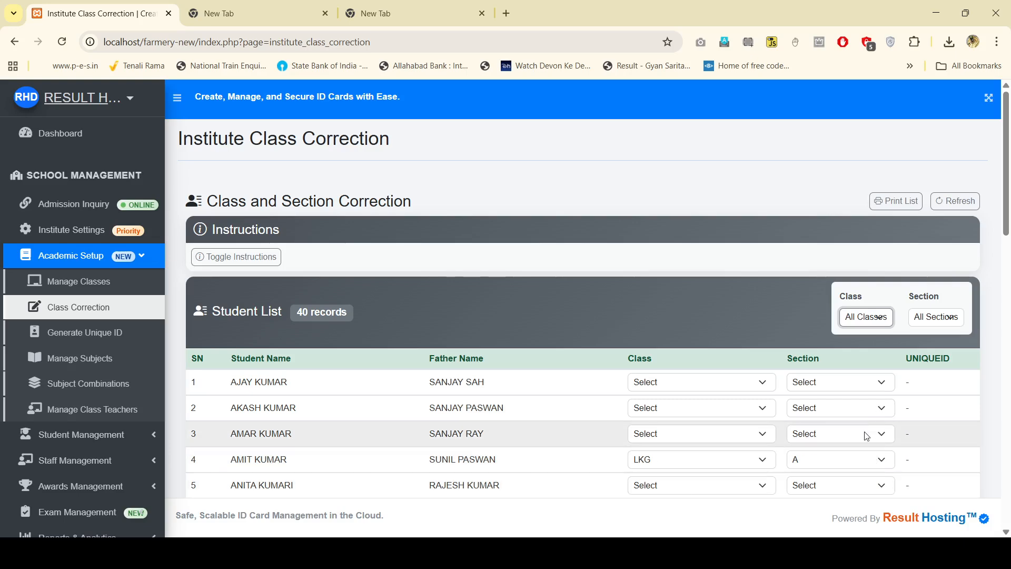
Step: Filter to U.K.G, set each student to class UKG section A, then refresh
key("F5")
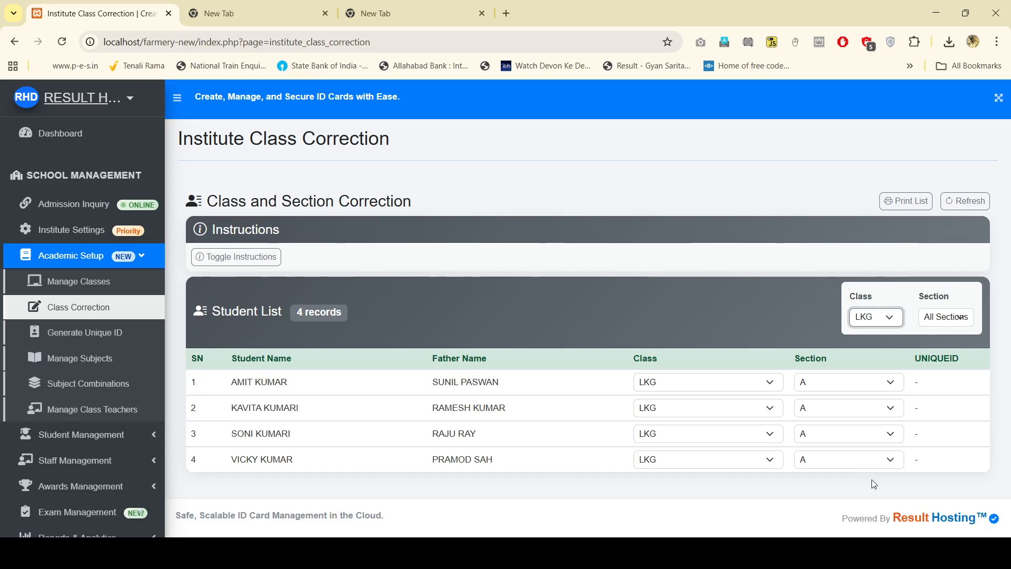
key("F5")
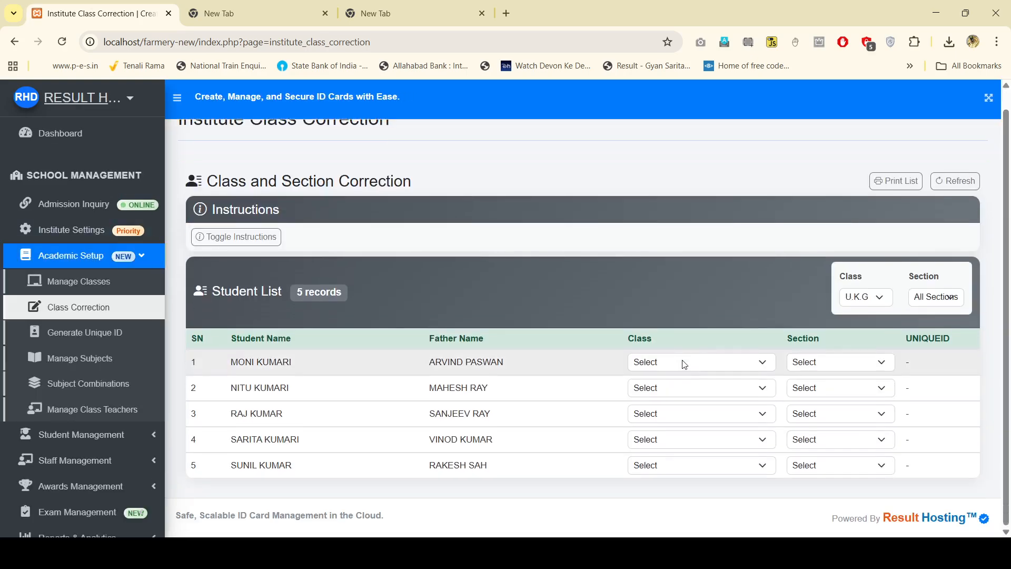
key("u")
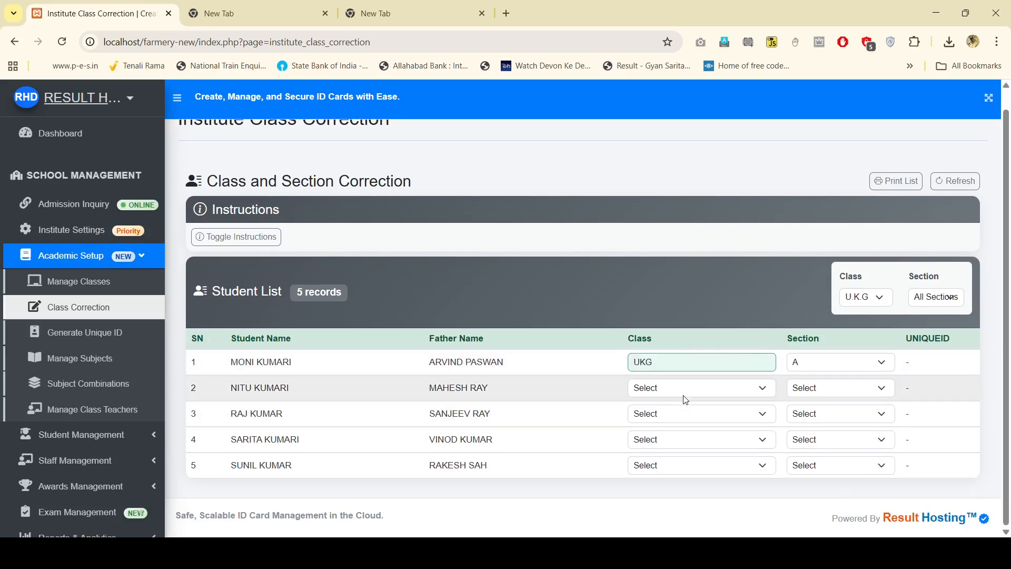
key("u")
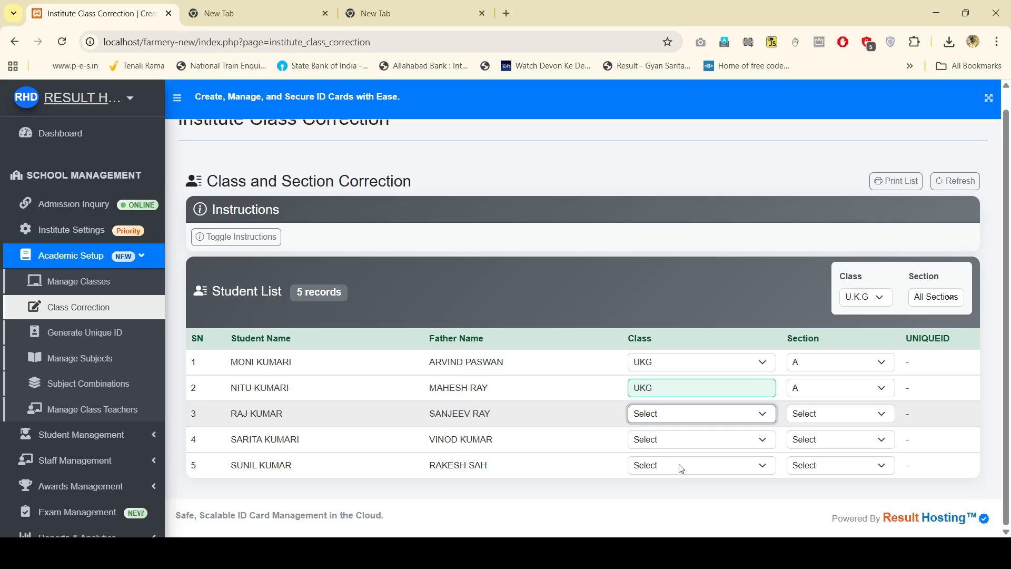
key("u")
key("u")
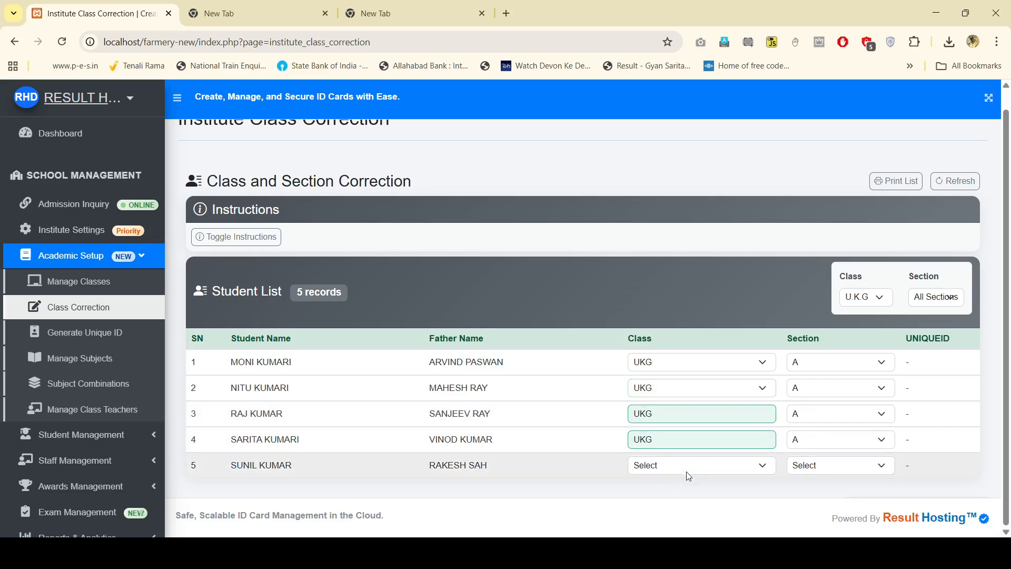
key("u")
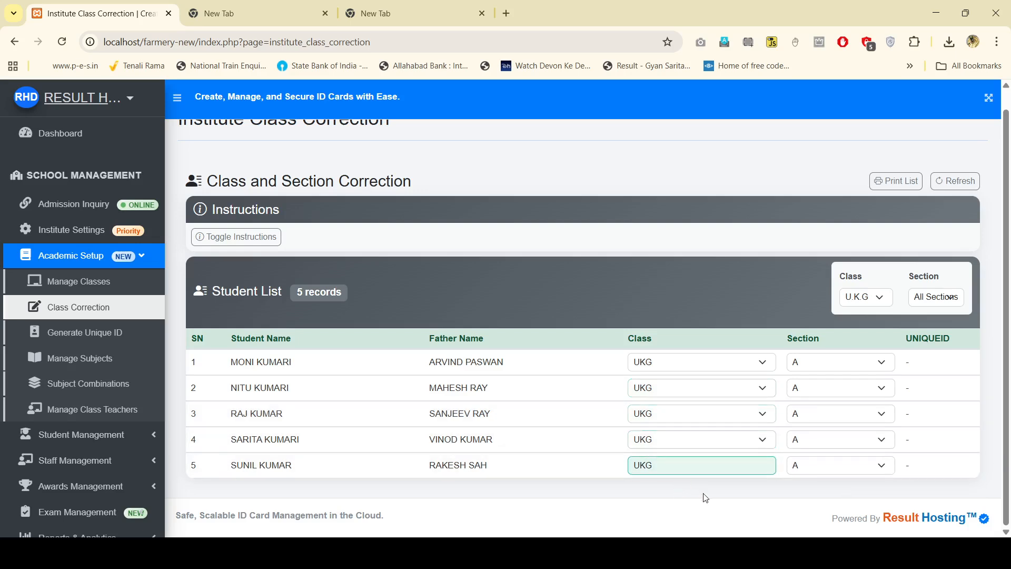
left_click(953, 182)
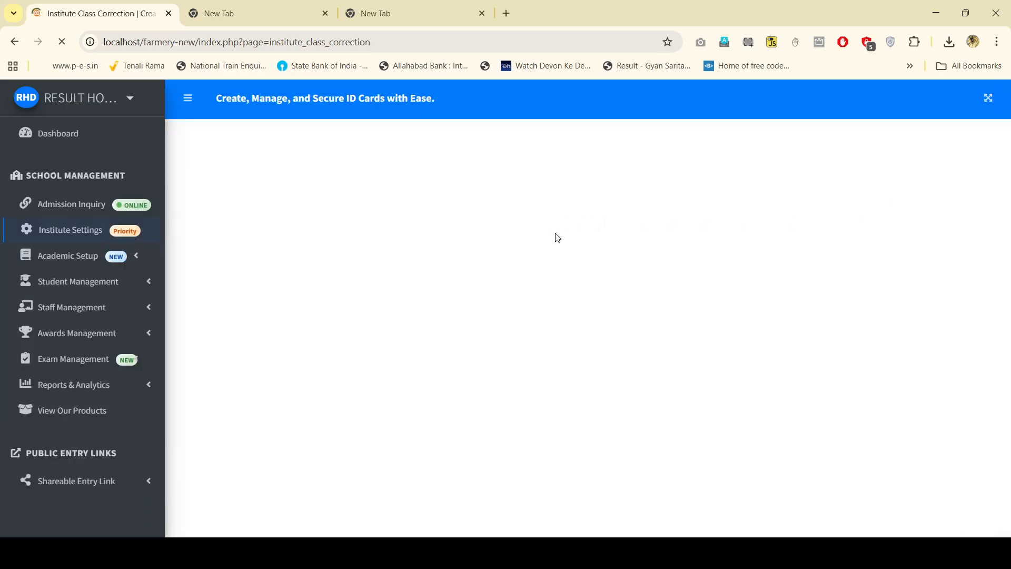
Step: Scroll through the 40-student list to verify the LKG and UKG assignments
scroll(564, 243, "down", 4)
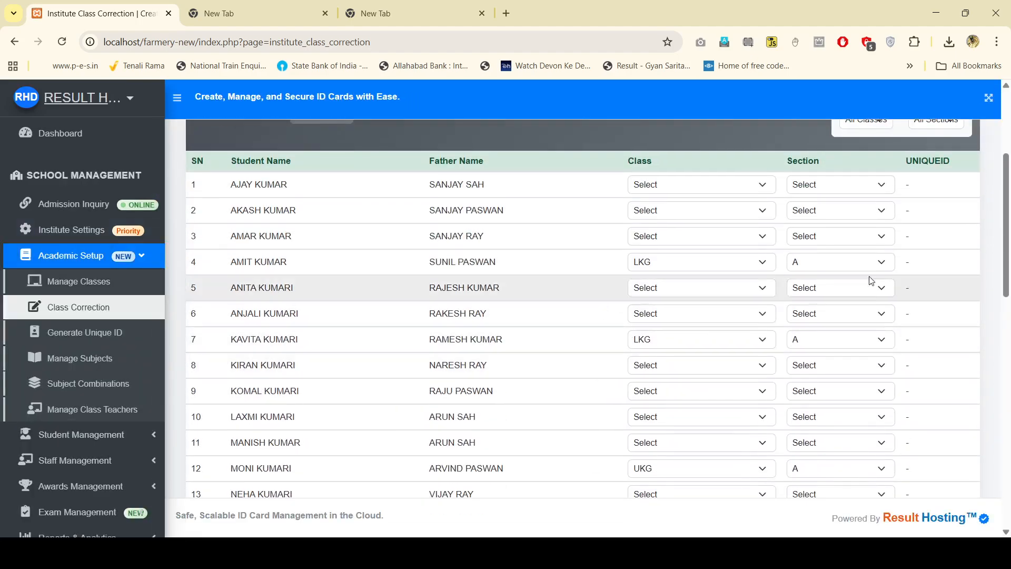
scroll(871, 280, "up", 4)
scroll(637, 332, "down", 11)
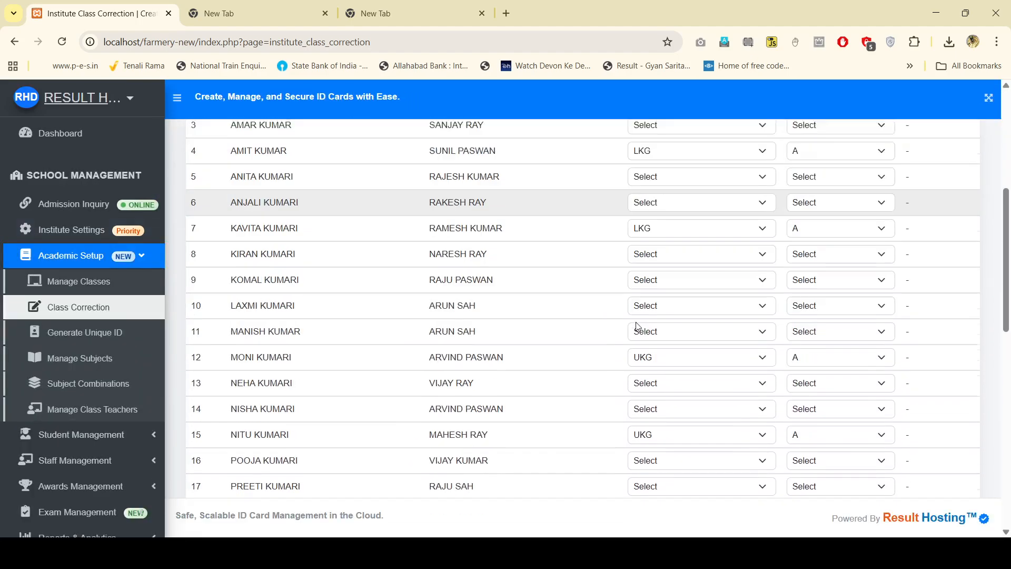
scroll(704, 349, "up", 9)
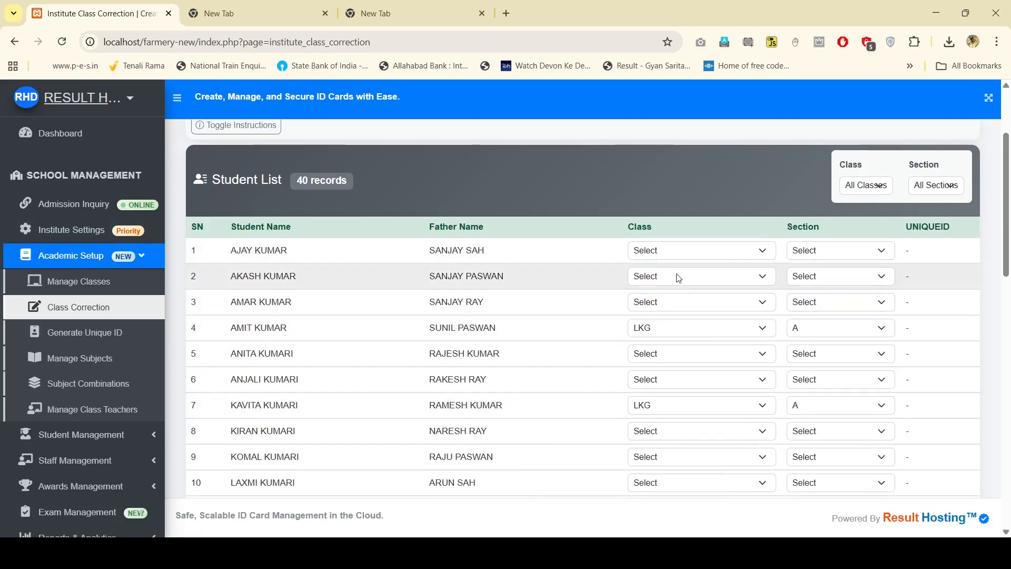
scroll(727, 369, "down", 1)
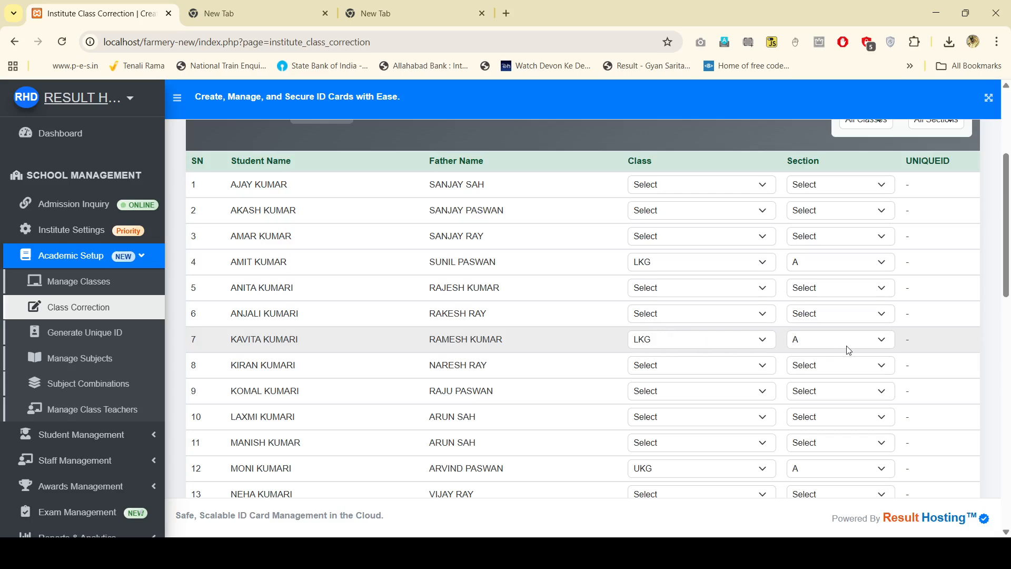
scroll(679, 333, "up", 1)
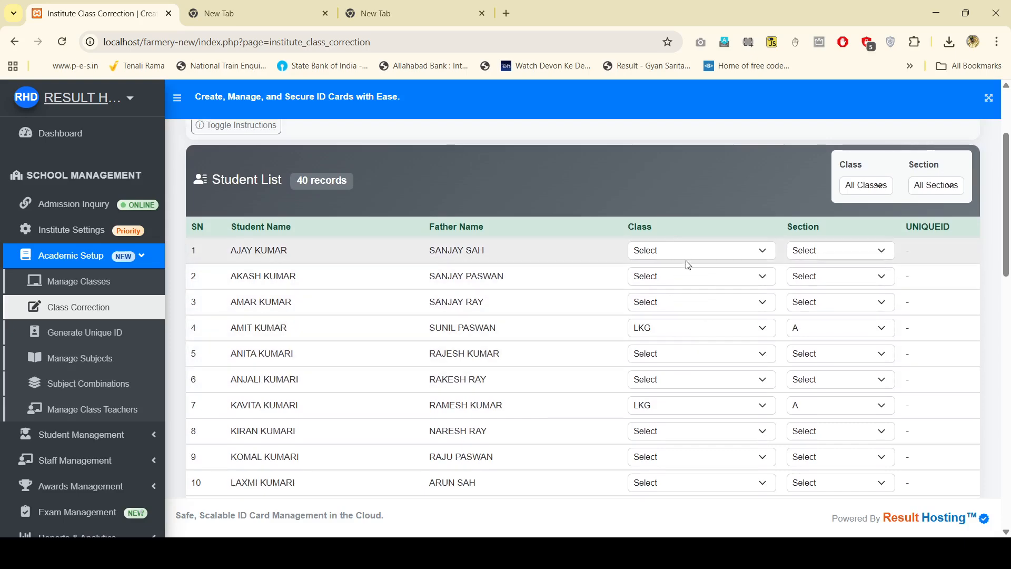
scroll(698, 308, "down", 10)
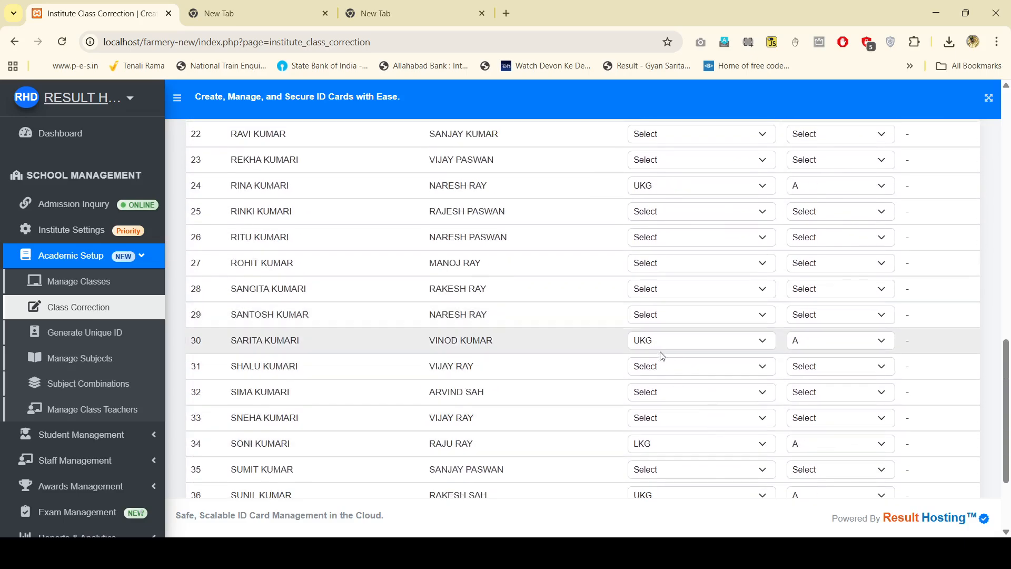
scroll(663, 355, "down", 3)
scroll(706, 387, "up", 13)
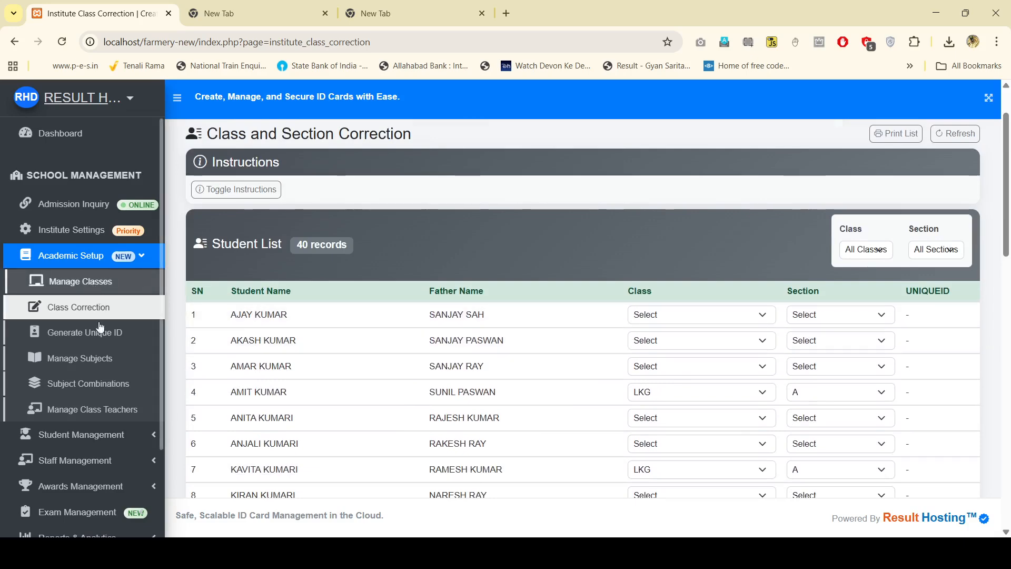
Step: Open Generate Unique ID, show its instructions, and check the 40 records lacking a UNIQUEID
left_click(100, 337)
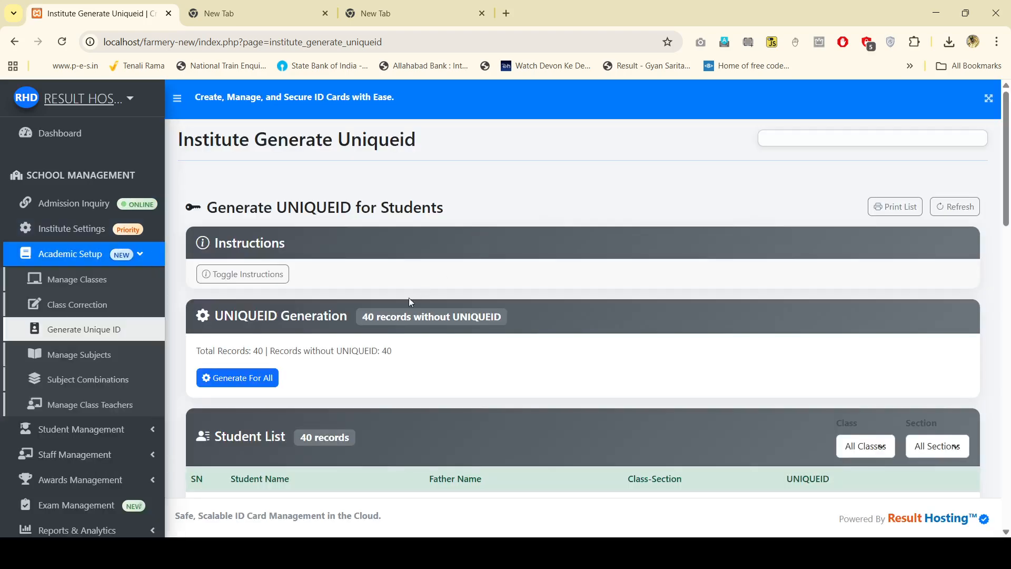
left_click(277, 274)
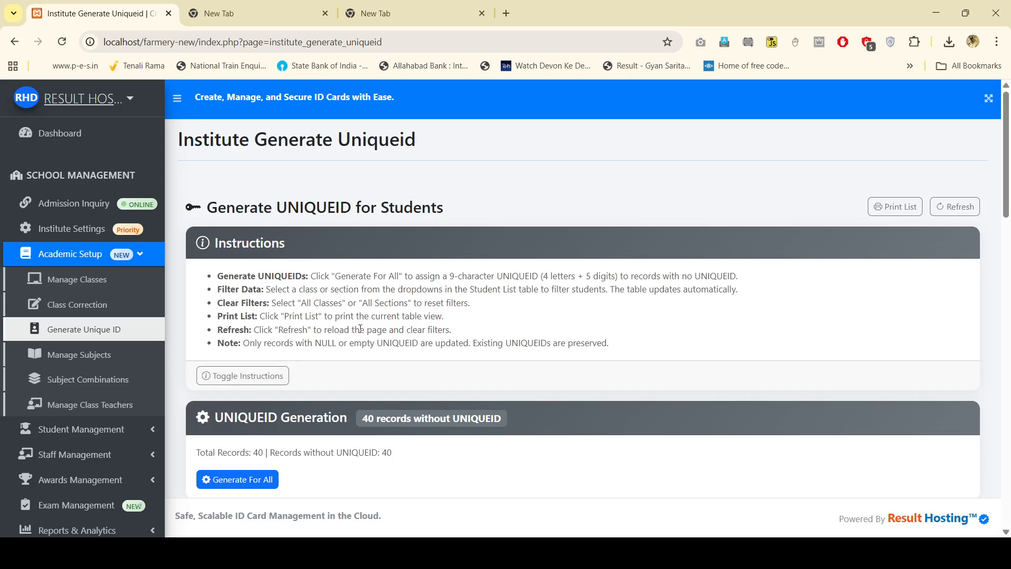
scroll(316, 374, "down", 3)
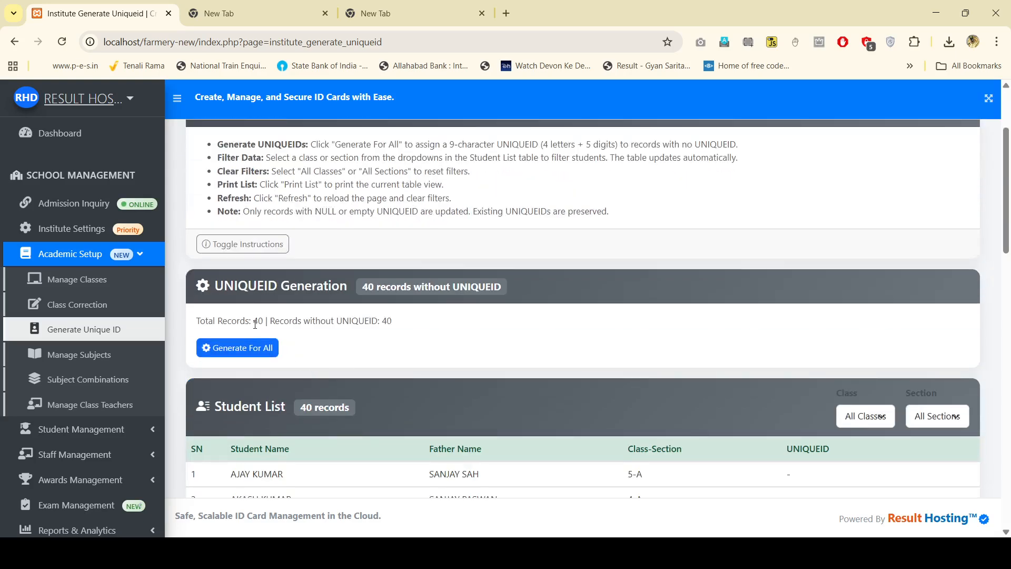
left_click_drag(256, 322, 292, 322)
left_click(327, 321)
left_click_drag(339, 320, 395, 324)
left_click(432, 345)
left_click_drag(272, 321, 392, 325)
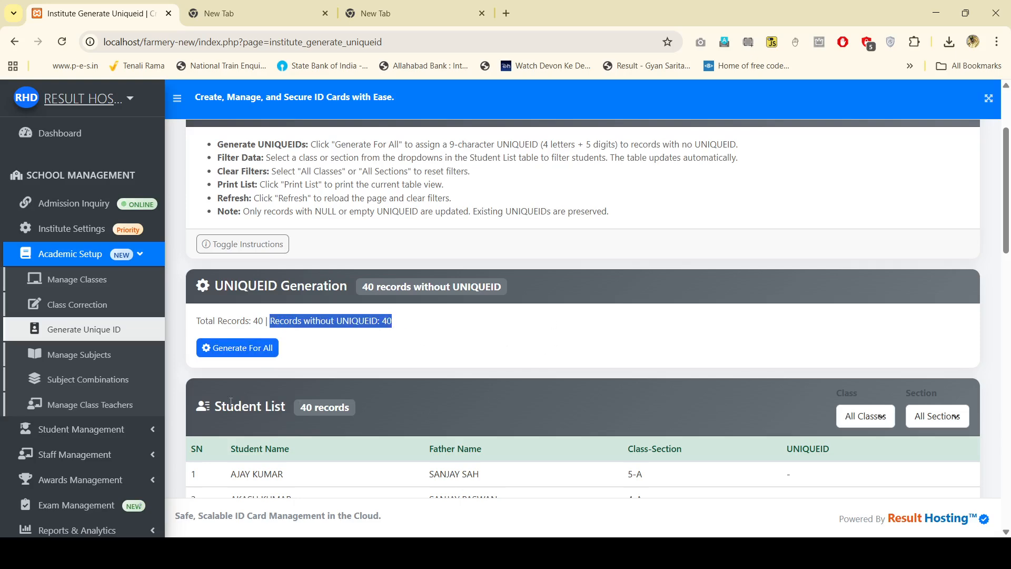
left_click(397, 334)
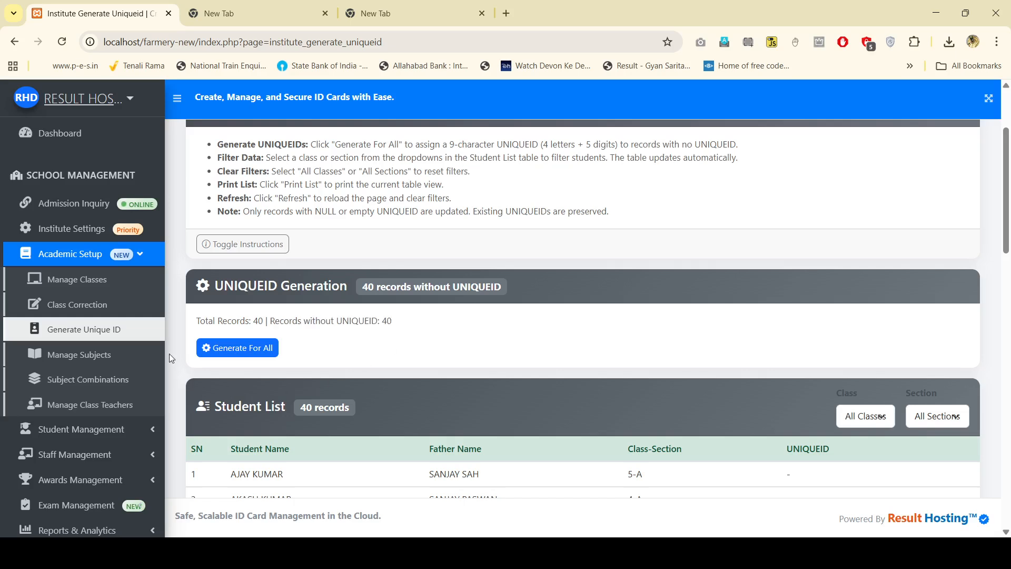
Step: Start Generate For All to bring up the UNIQUEID confirmation
scroll(274, 347, "down", 2)
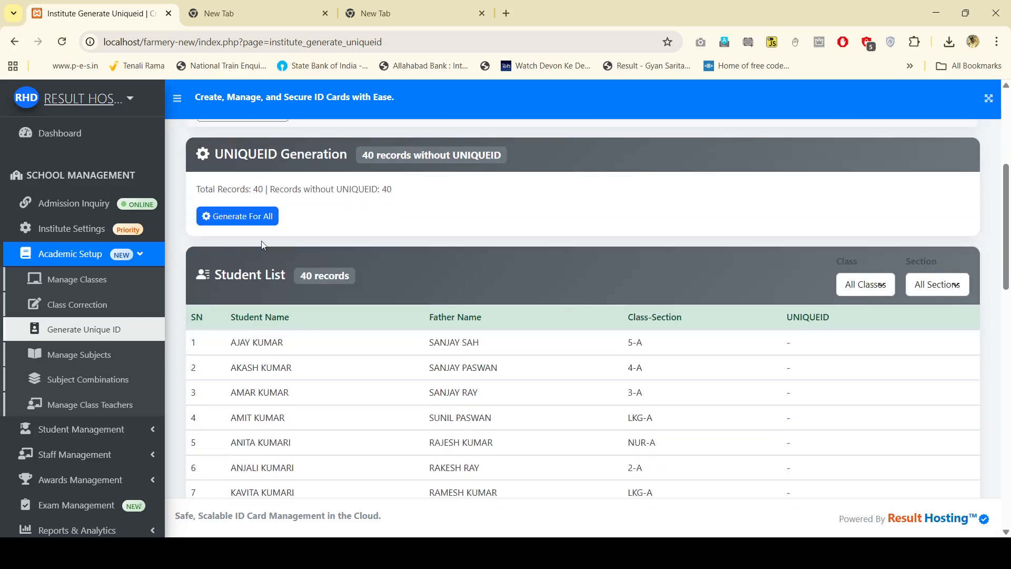
left_click(262, 223)
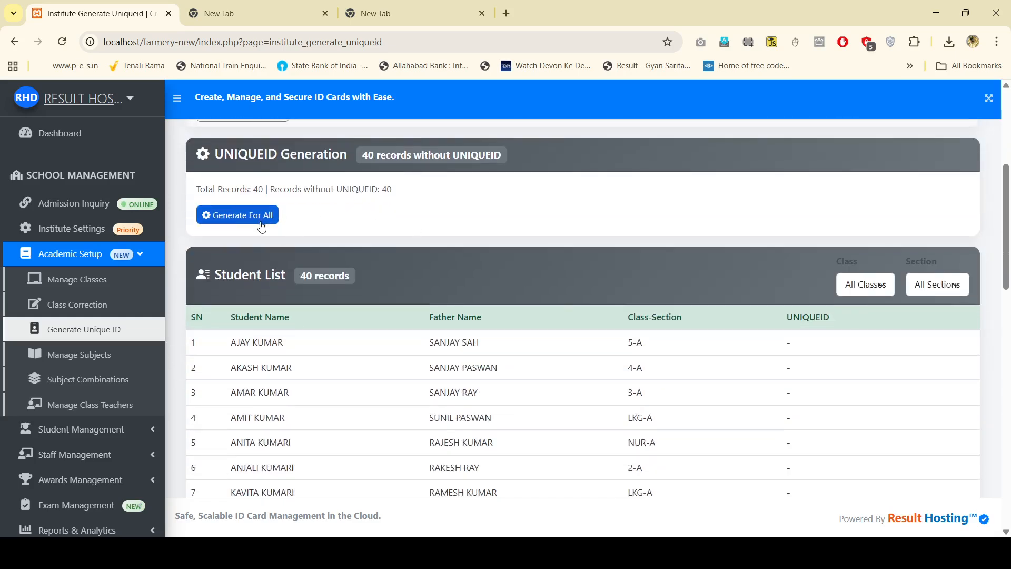
scroll(400, 276, "up", 2)
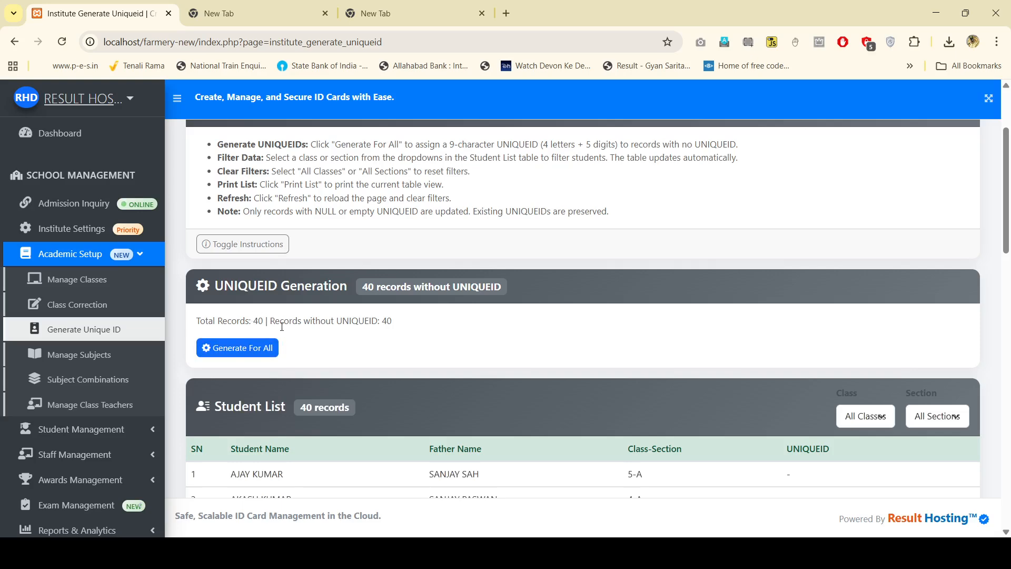
scroll(558, 344, "down", 1)
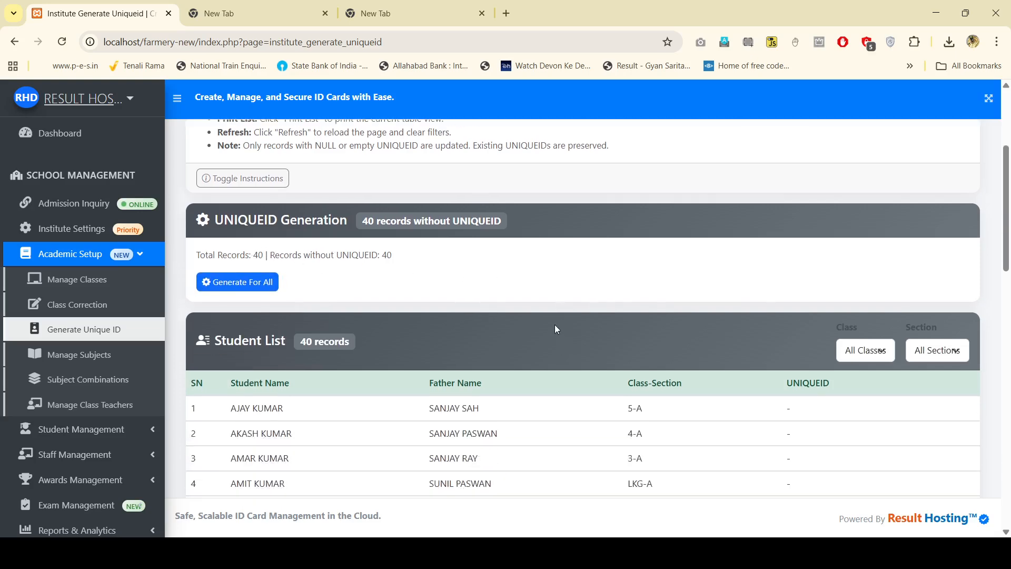
Step: Generate and confirm UNIQUEIDs for all 40 student records
left_click(246, 282)
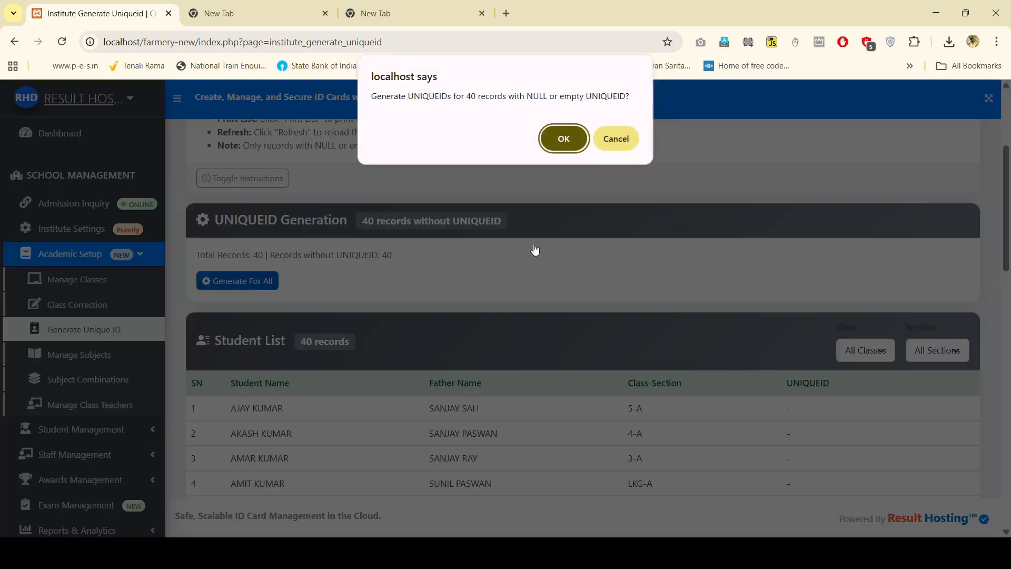
left_click(565, 139)
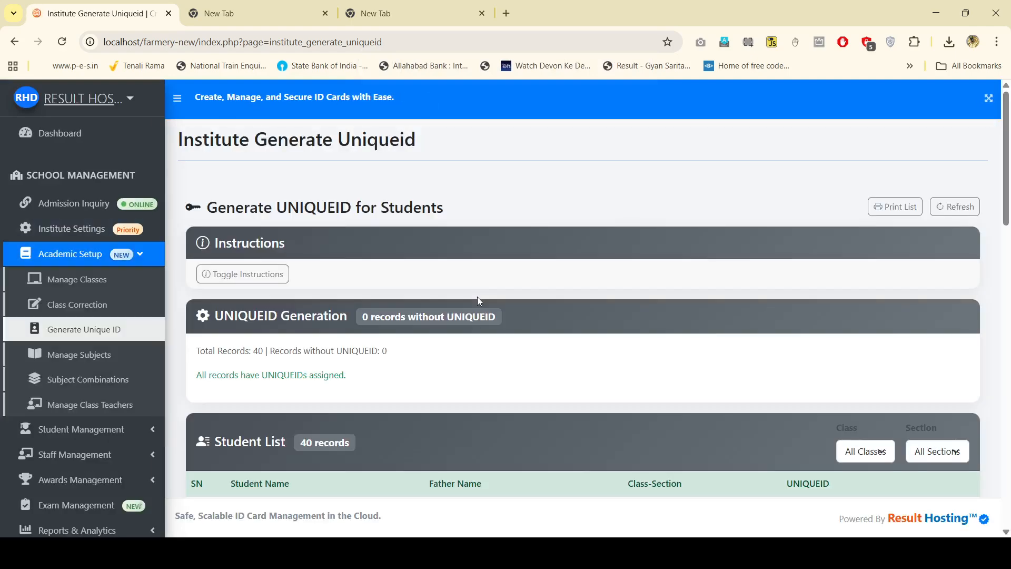
scroll(479, 301, "down", 4)
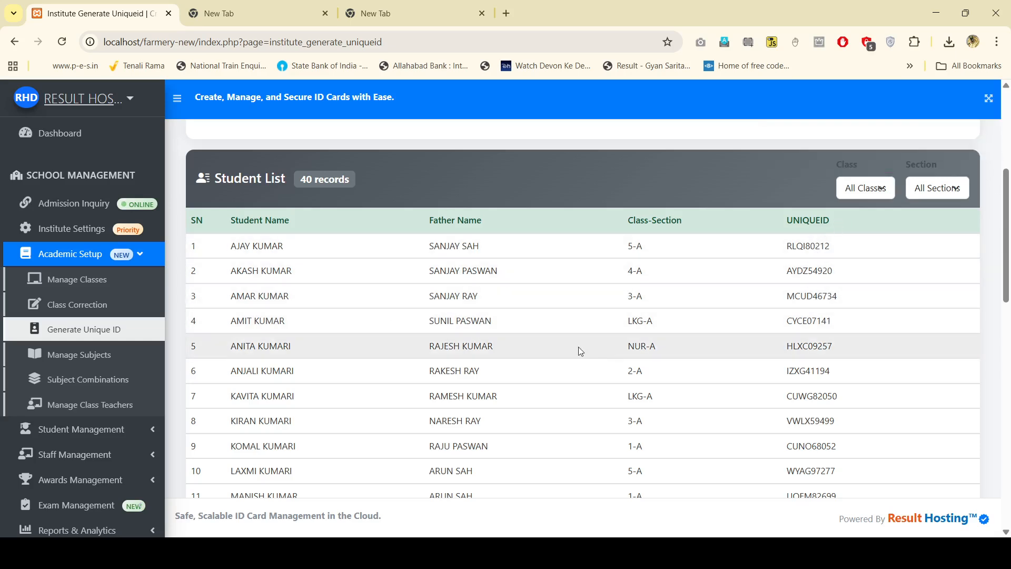
scroll(579, 347, "up", 1)
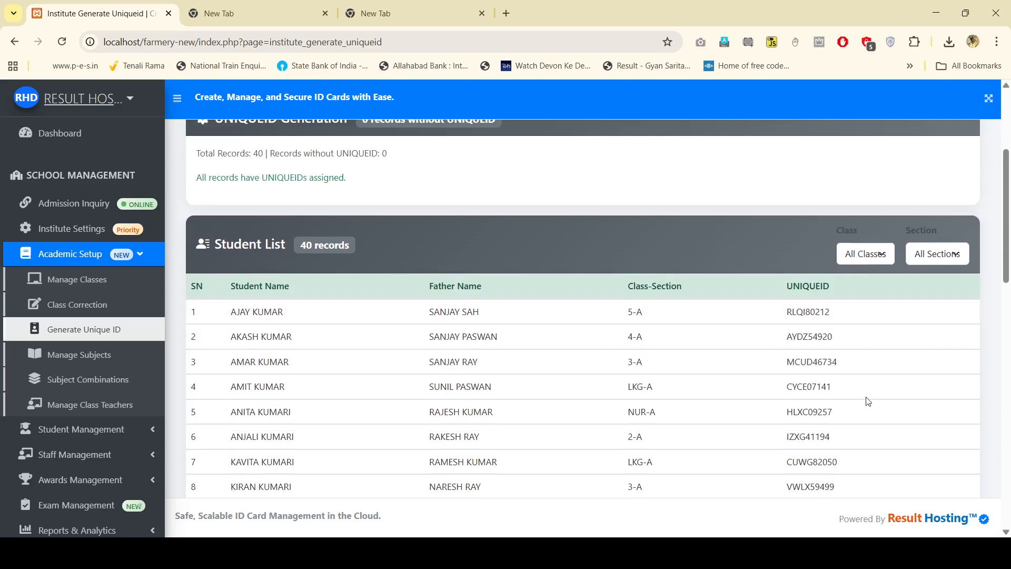
Step: Filter the student list to UKG to review their UNIQUEIDs, then open subject management
left_click(865, 412)
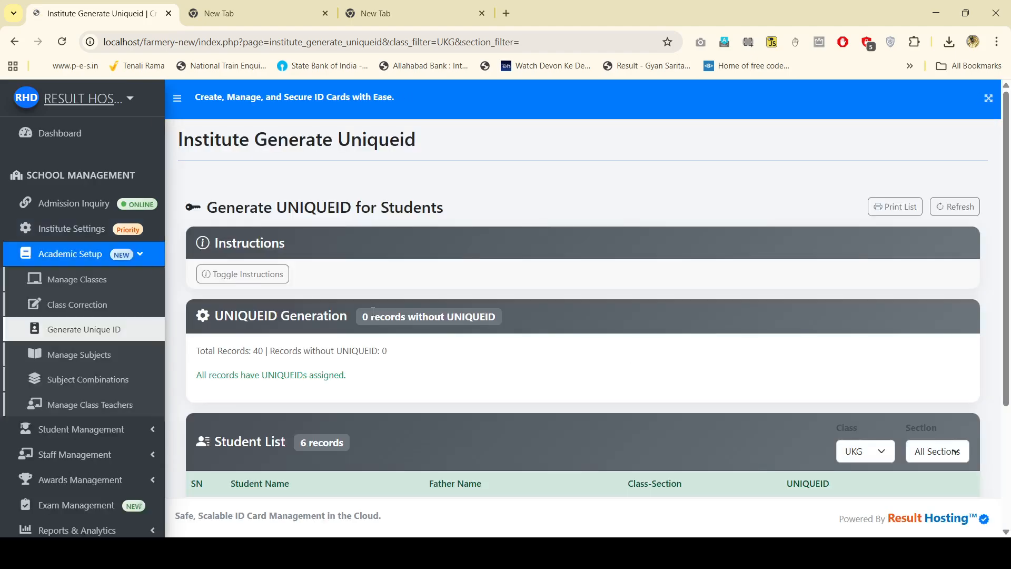
scroll(439, 378, "down", 3)
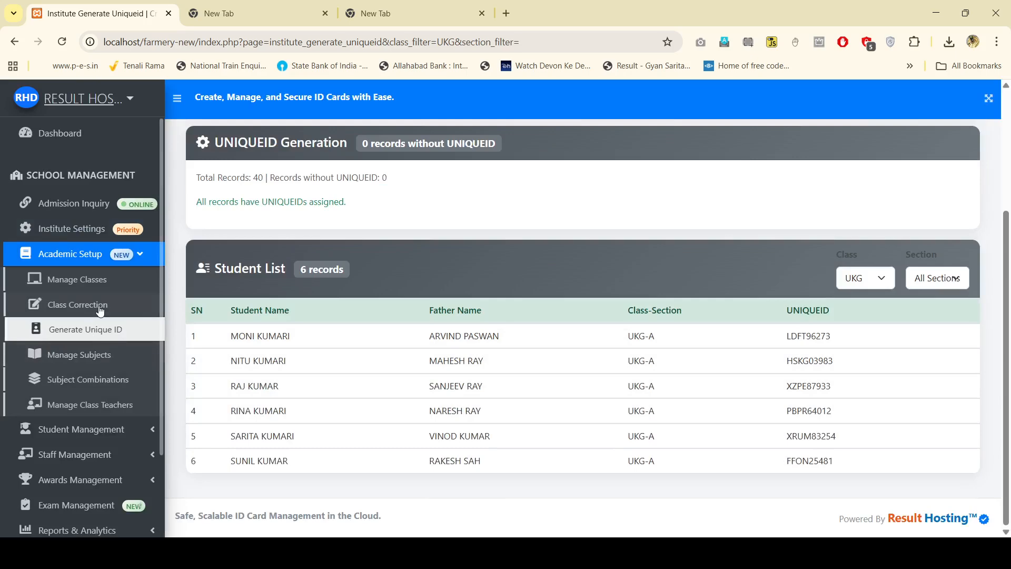
left_click(95, 354)
Step: Check that the Subject List is still empty with 0 subjects
left_click(392, 296)
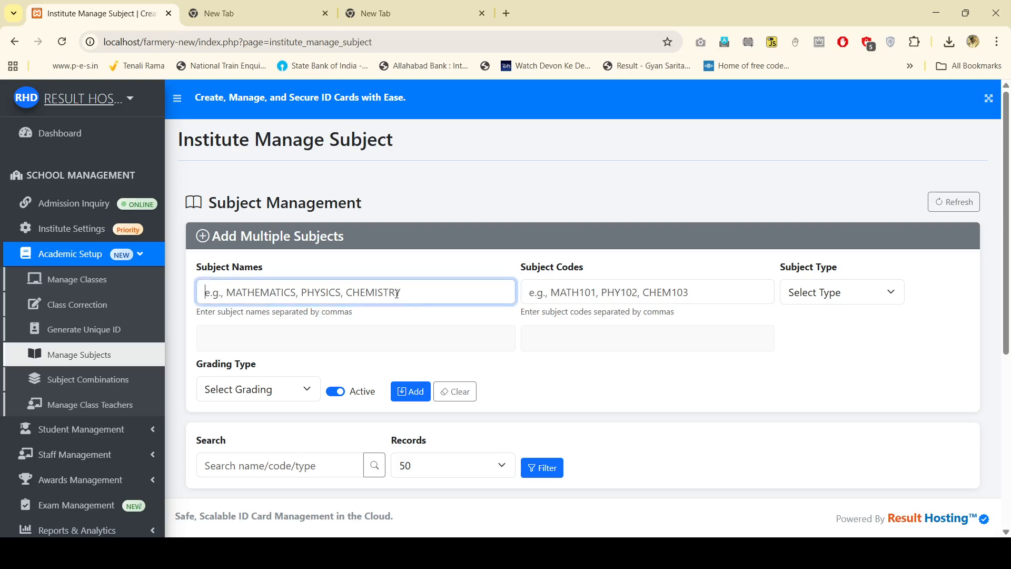
scroll(393, 296, "down", 5)
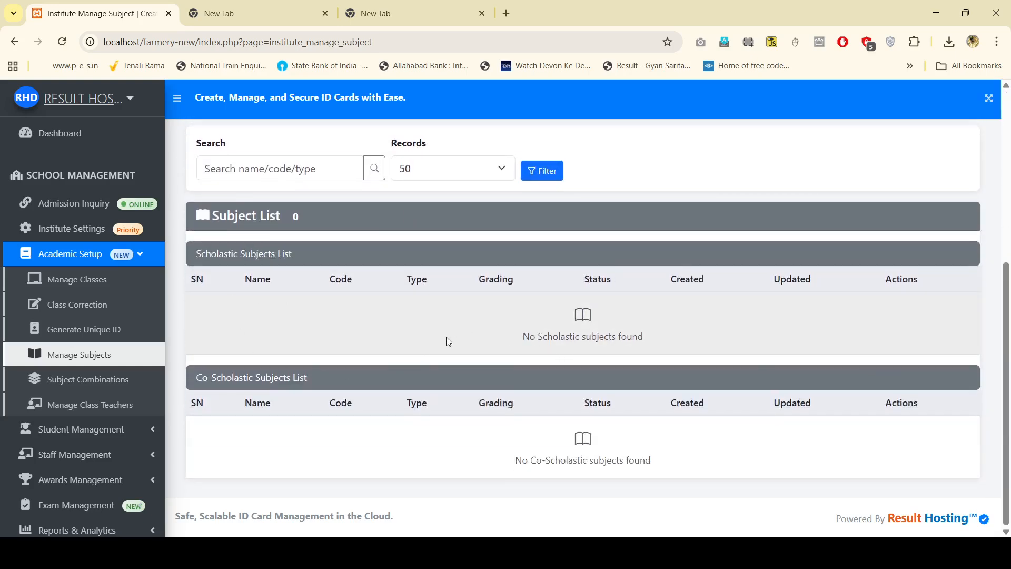
scroll(447, 339, "up", 5)
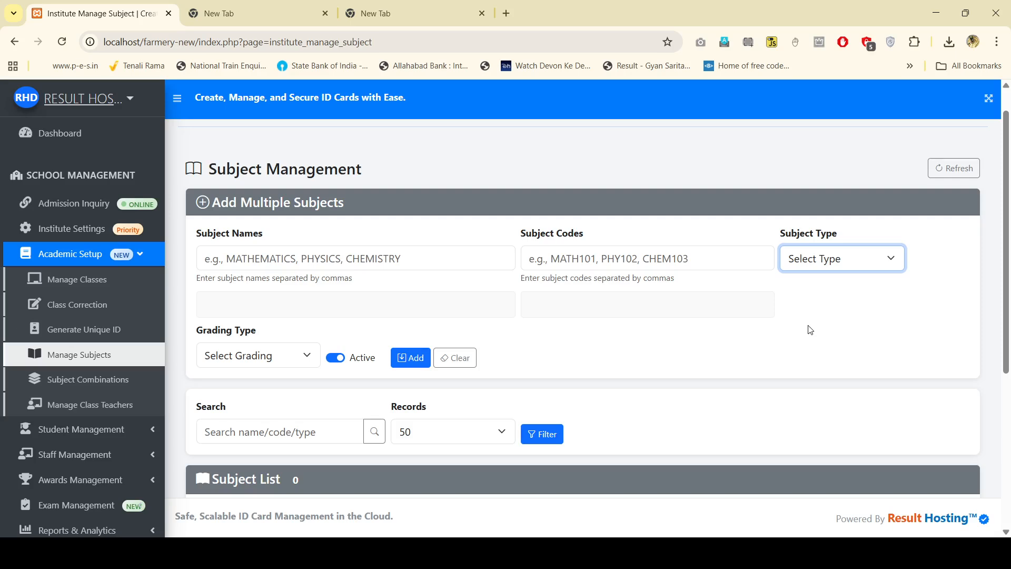
Step: Change the new subject's type from Scholastic to Co-Scholastic
key("Down")
key("Tab")
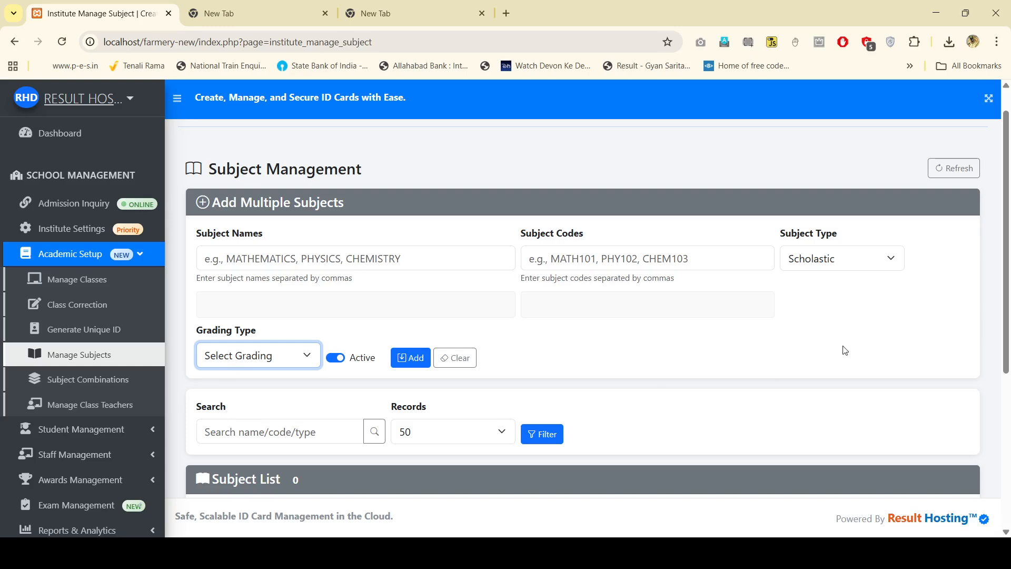
left_click(850, 251)
key("Down")
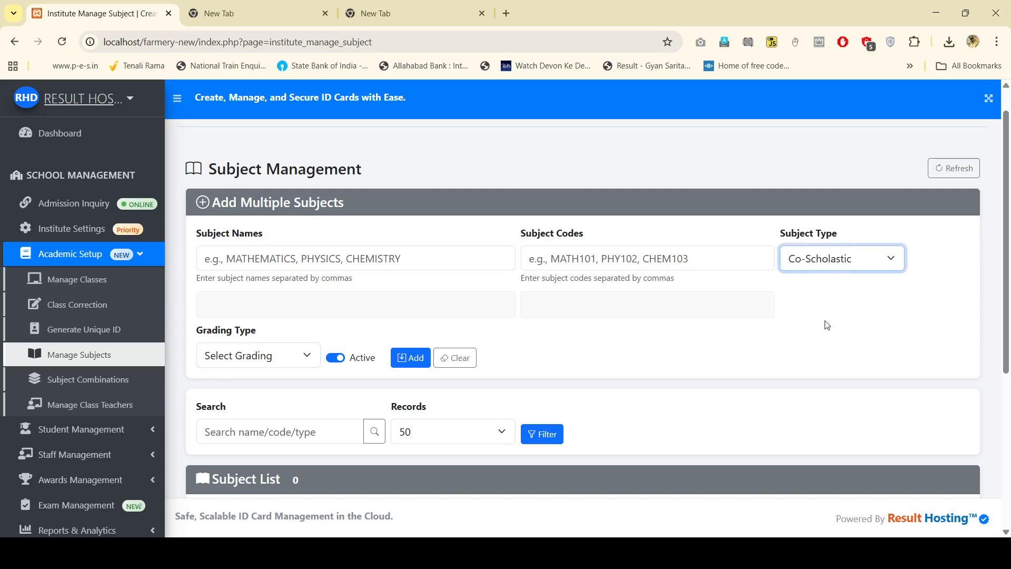
scroll(840, 451, "down", 5)
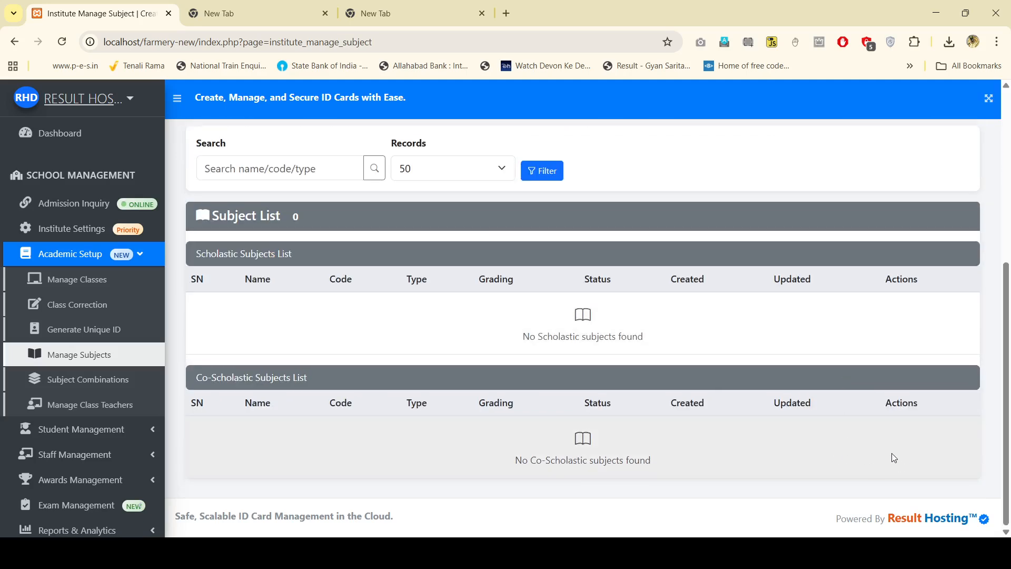
scroll(886, 448, "up", 4)
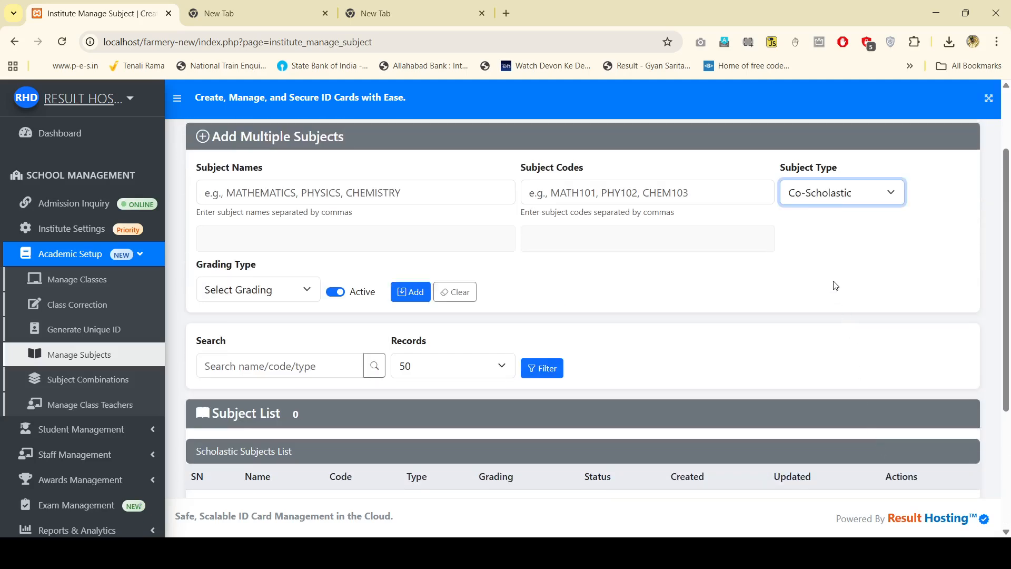
scroll(842, 274, "up", 1)
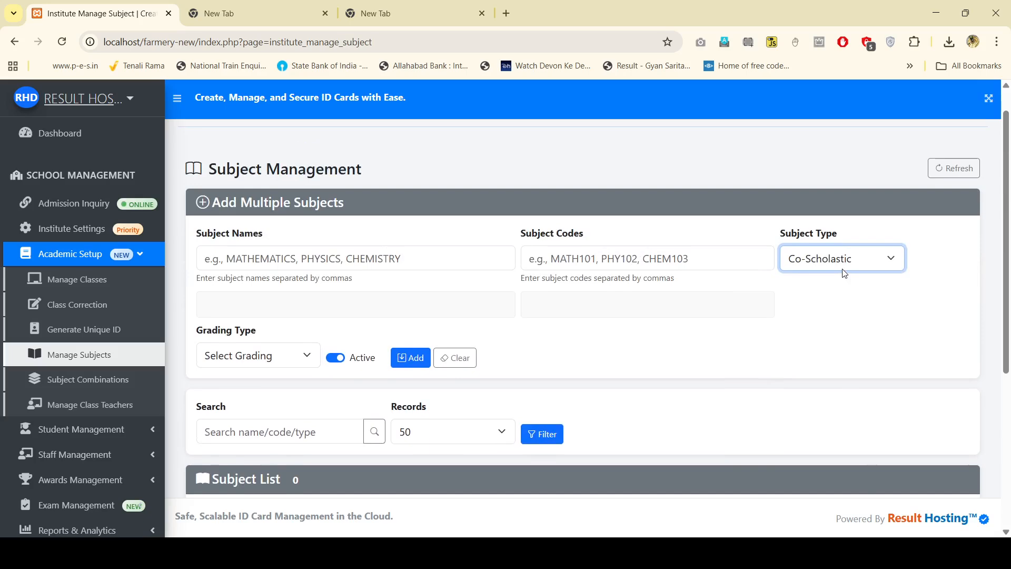
left_click(322, 255)
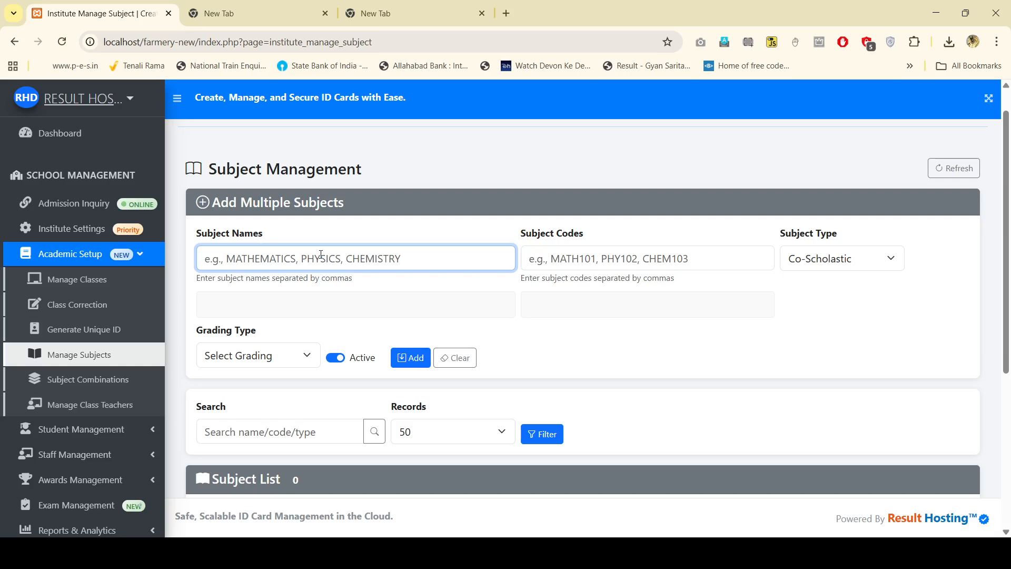
Step: Enter subject names MATHS, HINDI, ENGLISH with codes 101, 102, 103
type("MATHS")
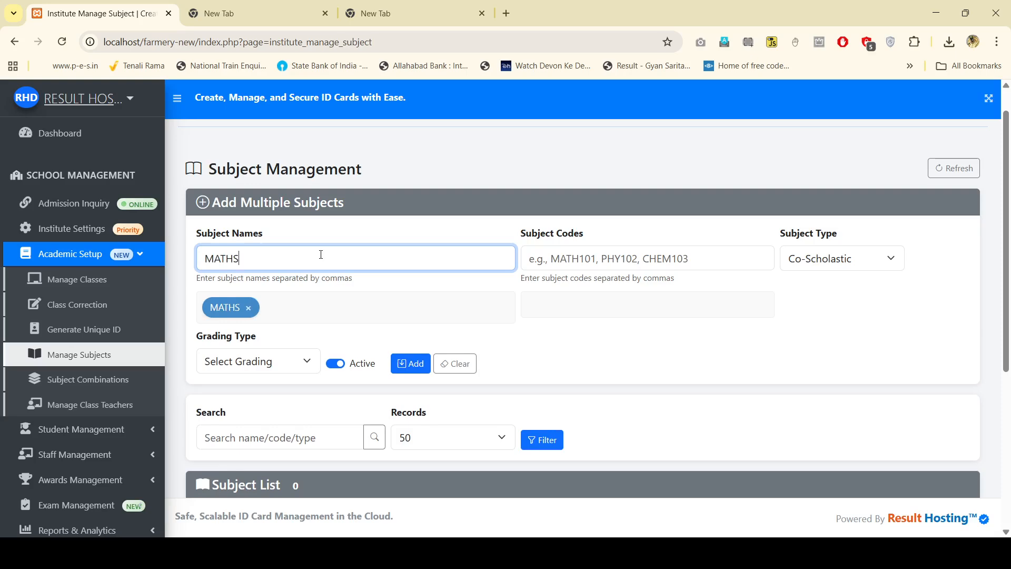
type(",HIND")
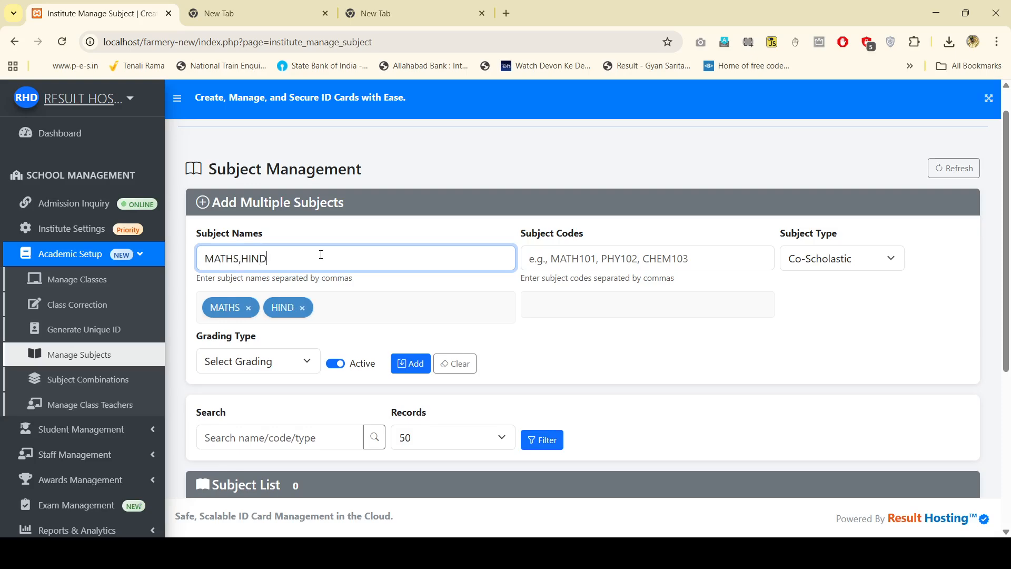
type("I,ENG;")
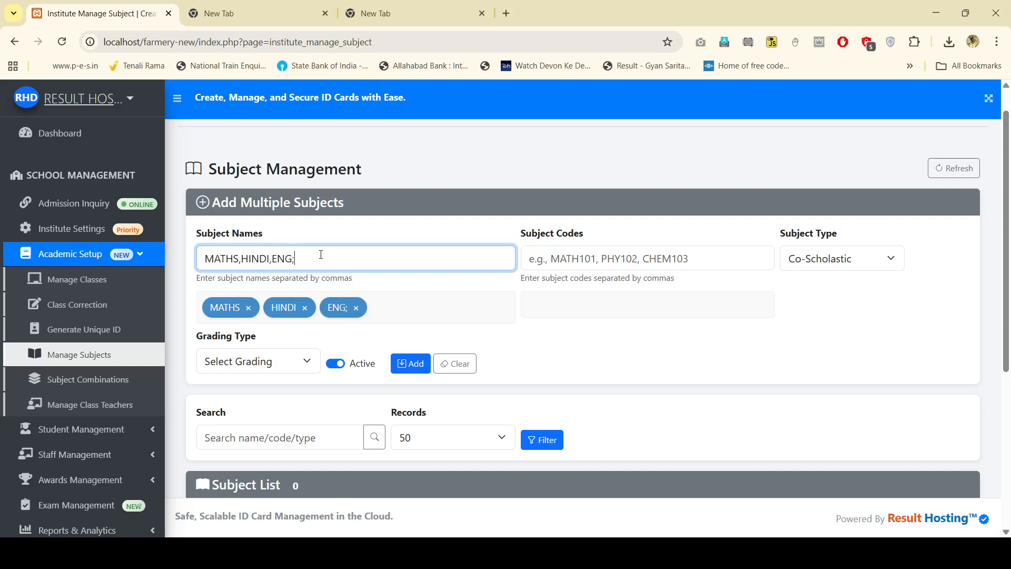
key("BackSpace")
type("LISH")
left_click(551, 259)
type("101")
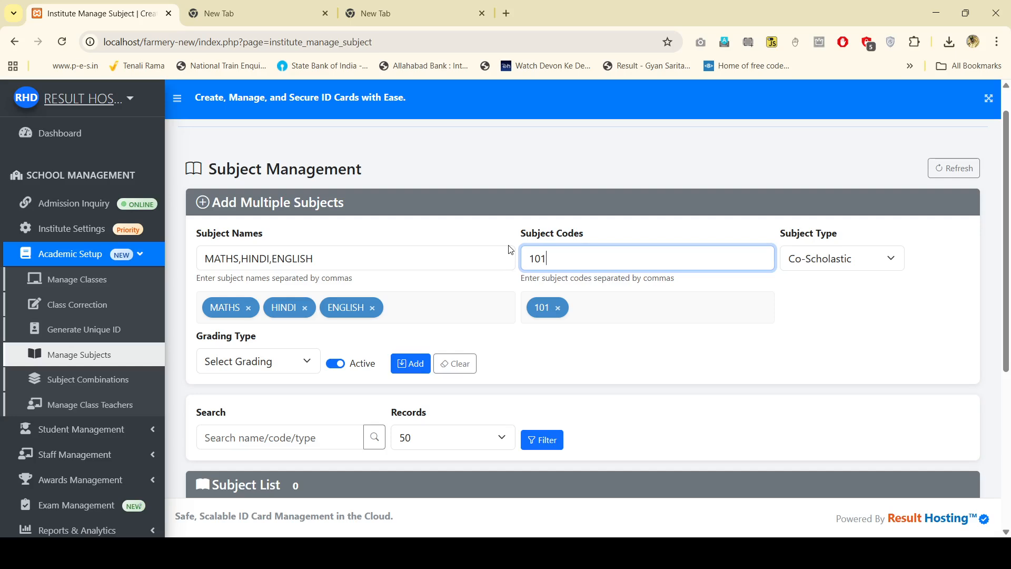
type(",102,10")
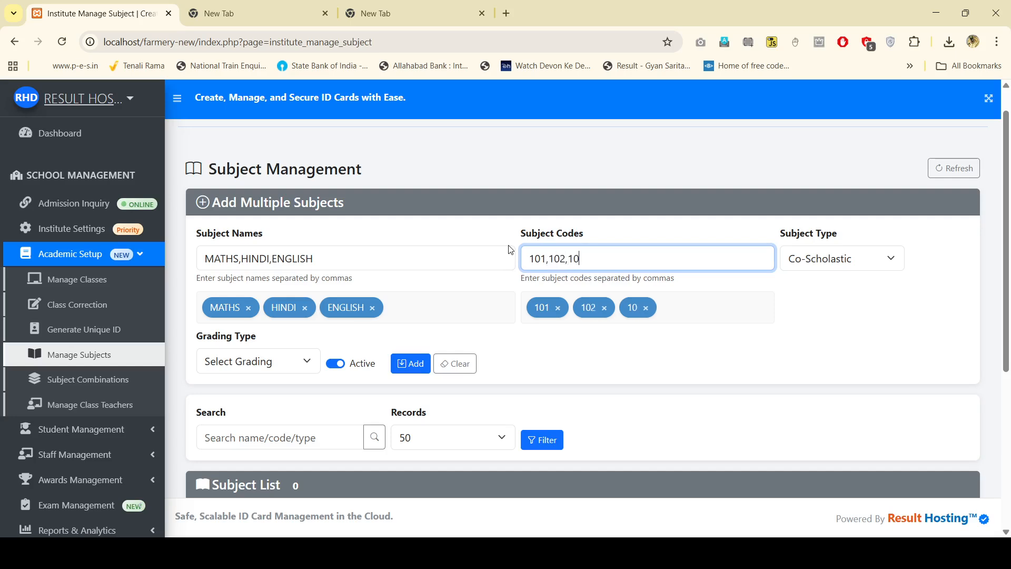
type("3")
Step: Make them Scholastic with Marks grading and add the three subjects
left_click(818, 259)
left_click(820, 302)
left_click(237, 363)
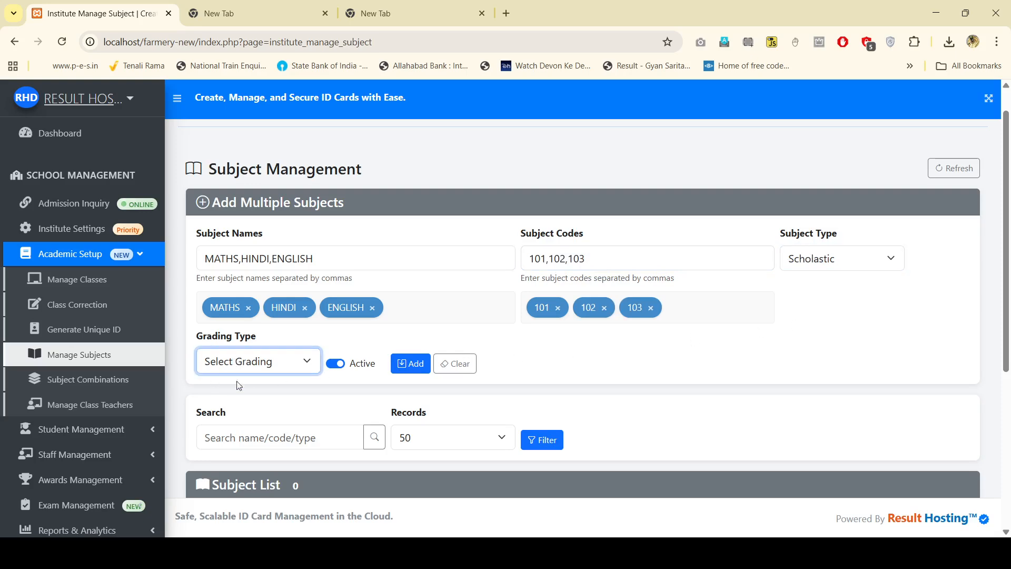
left_click(235, 418)
left_click(309, 406)
left_click(414, 363)
scroll(468, 364, "down", 5)
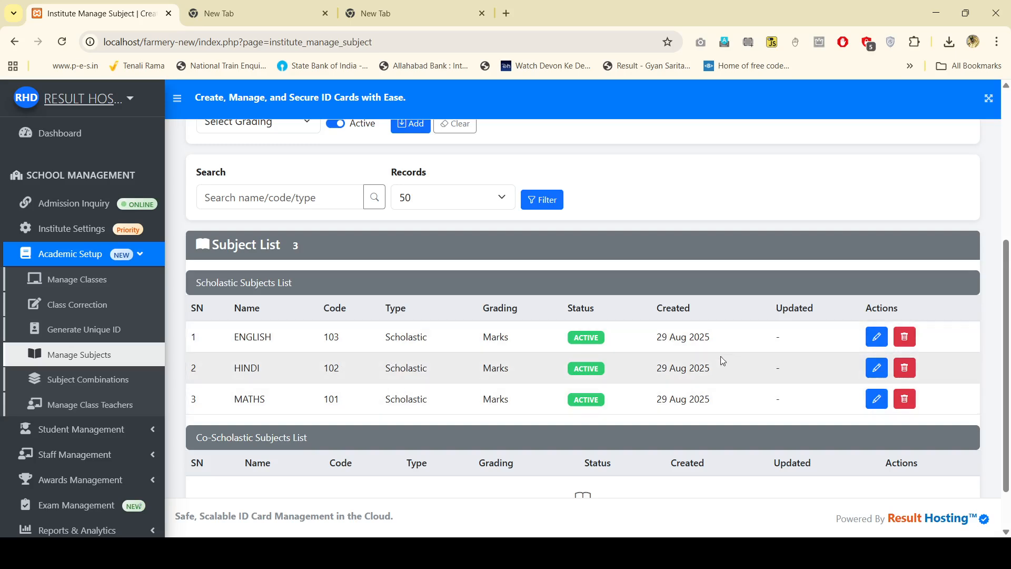
scroll(537, 299, "up", 3)
scroll(514, 295, "up", 3)
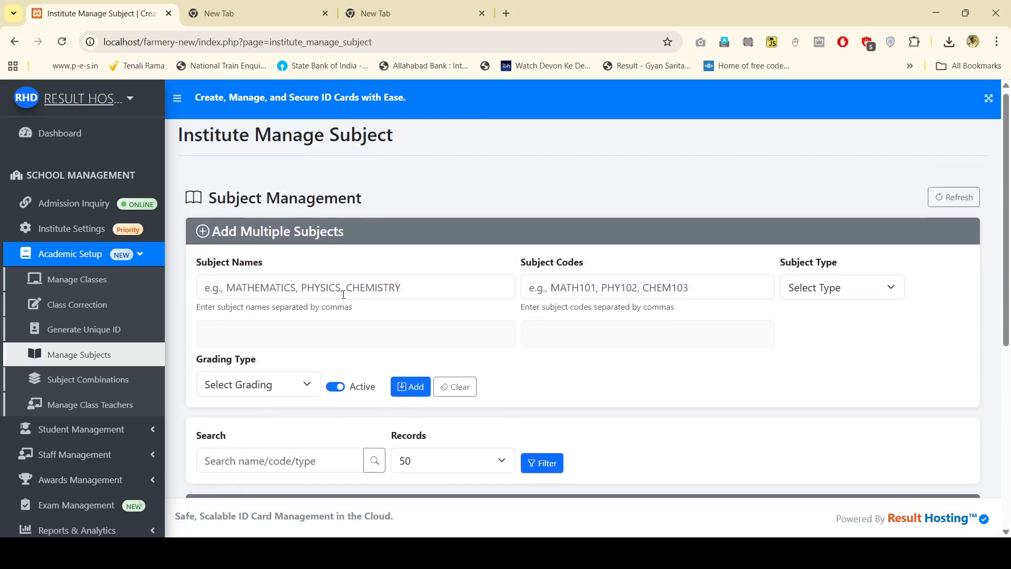
Step: Enter subjects POEM and DRAWING with codes 201 and 202
left_click(343, 294)
type("POEM")
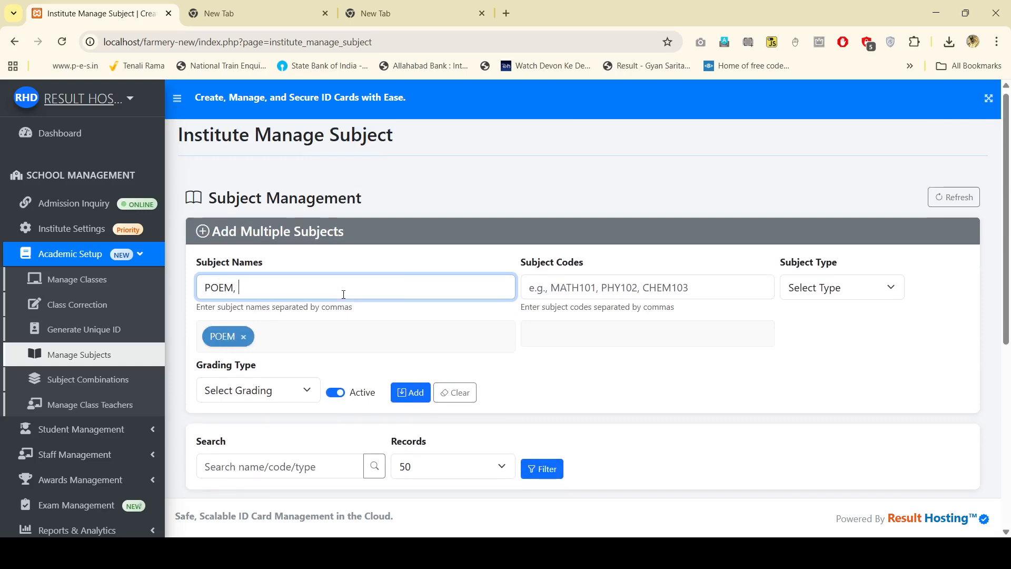
type(", DRAWING")
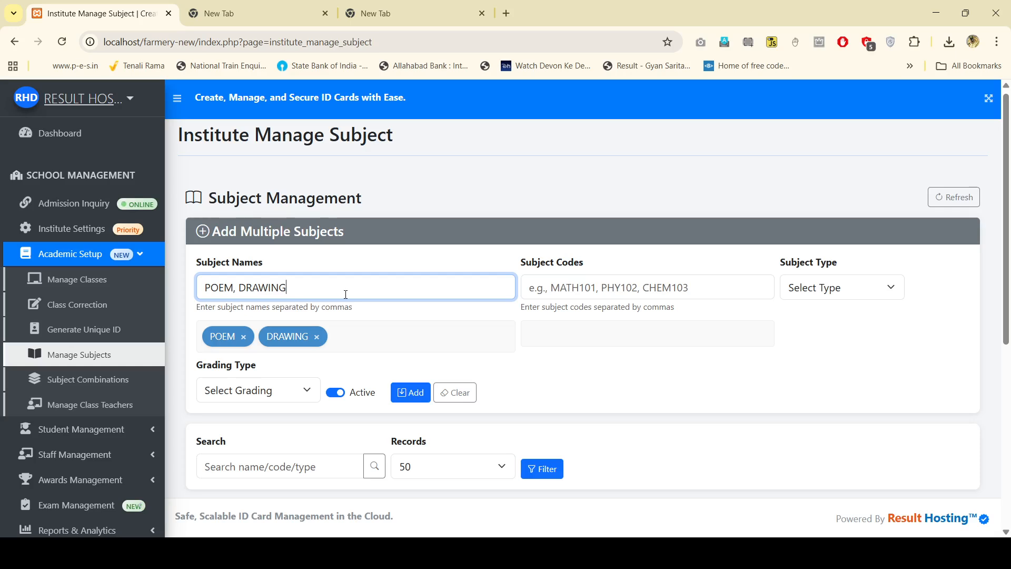
left_click(572, 295)
type("201")
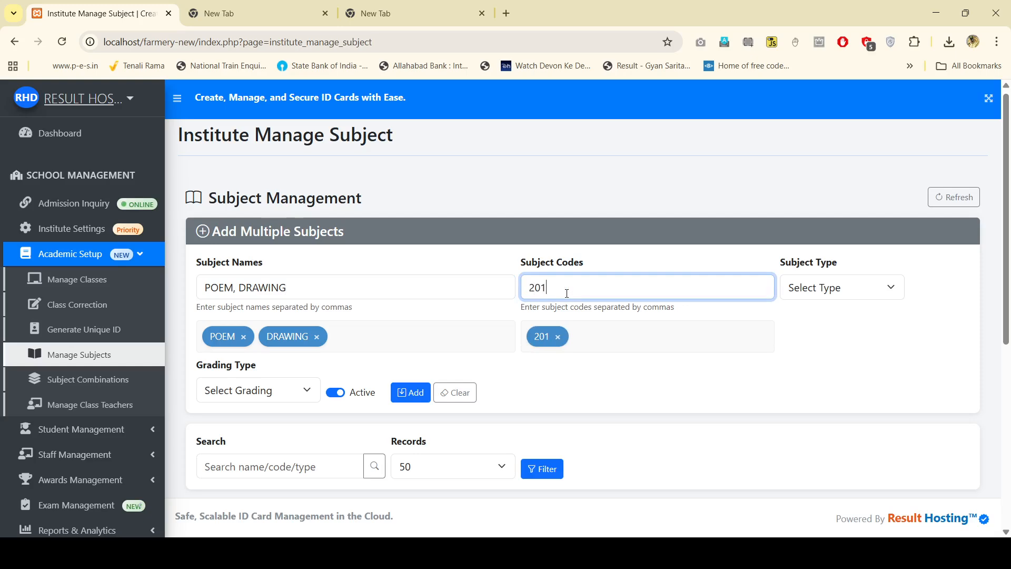
type(",0")
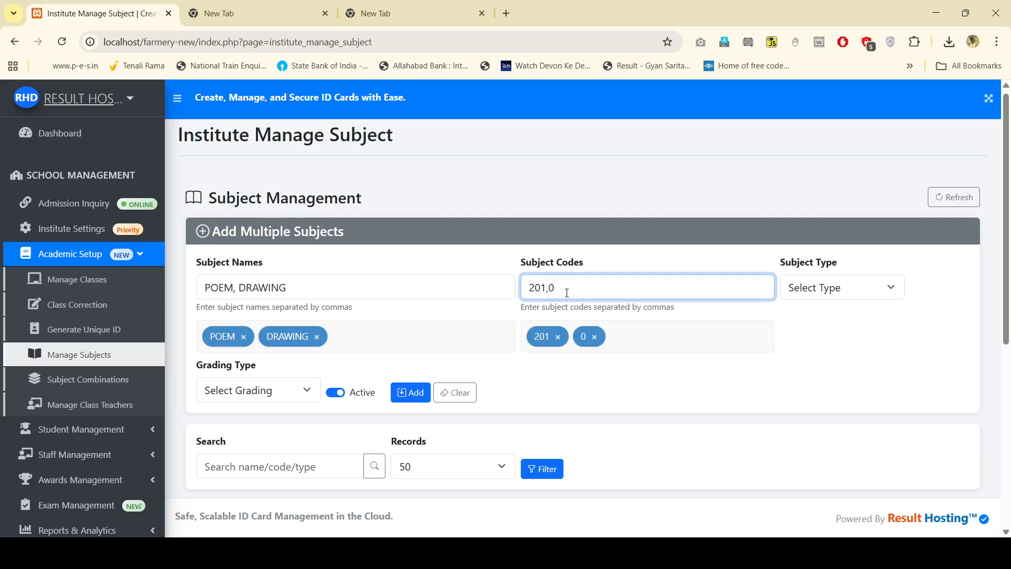
type("1")
key("BackSpace")
key("BackSpace")
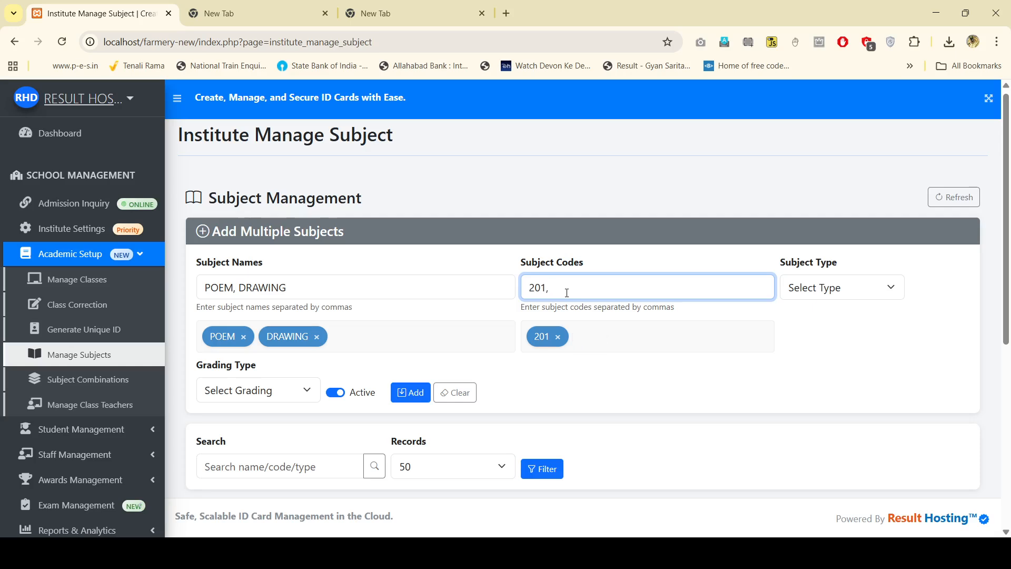
type("202")
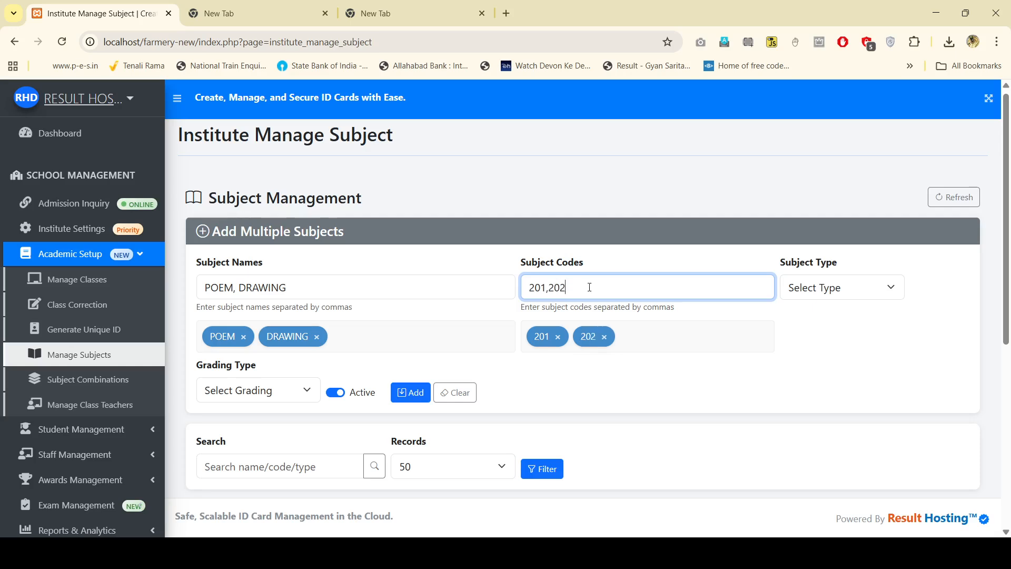
Step: Make them Co-Scholastic with Grade grading and add both subjects
left_click(830, 293)
left_click(812, 358)
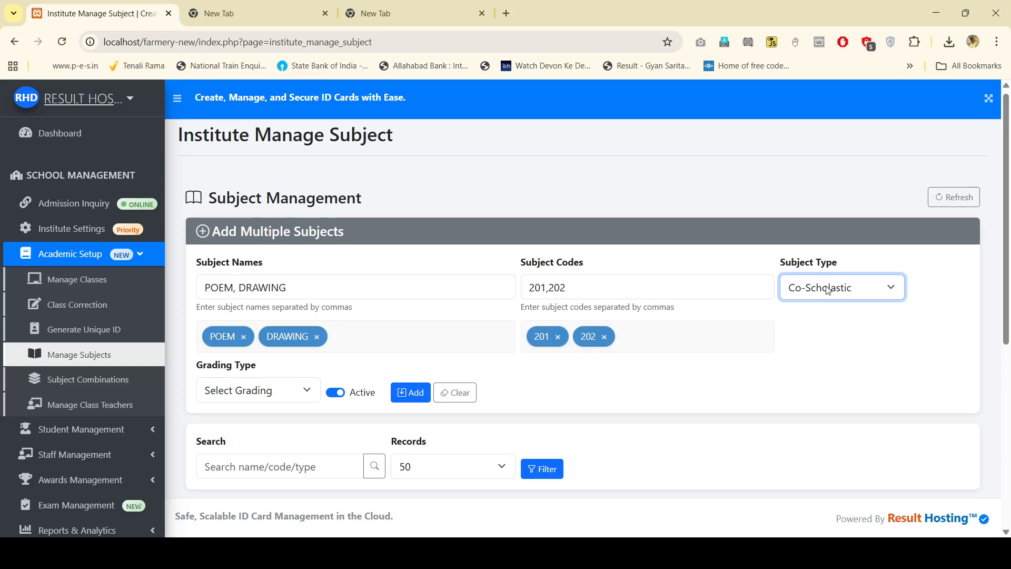
left_click(298, 398)
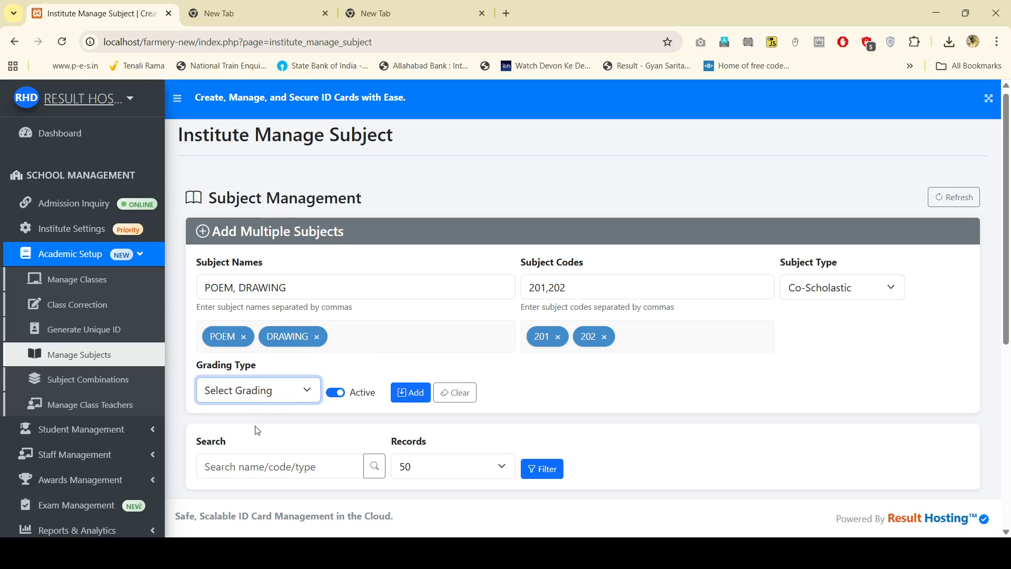
key("Down")
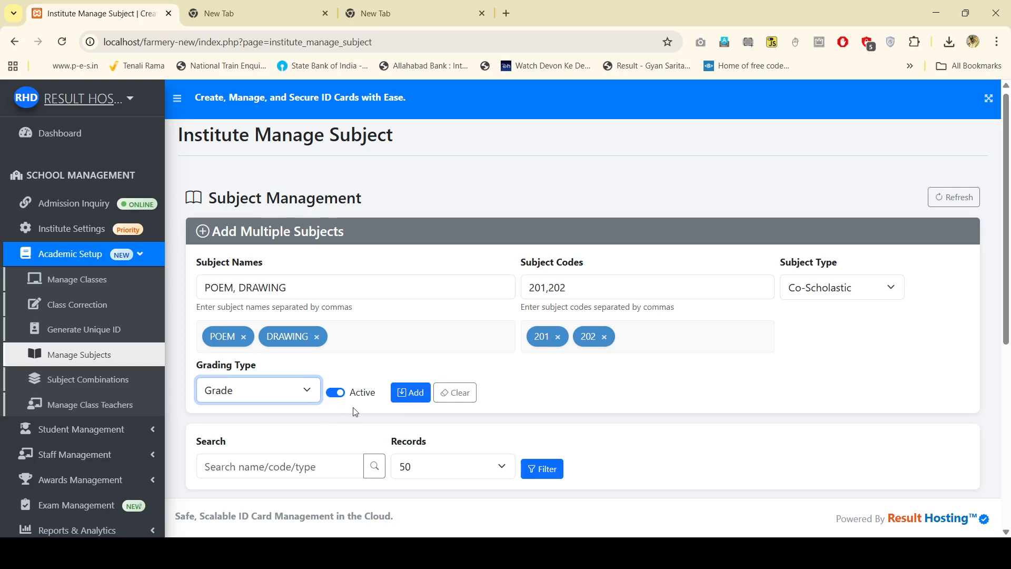
scroll(408, 384, "down", 1)
left_click(411, 326)
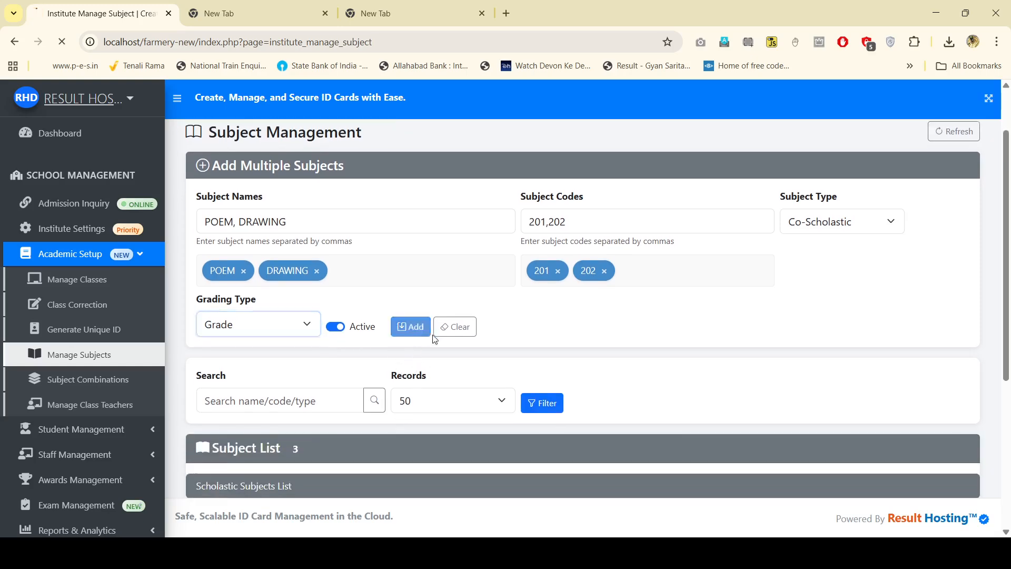
scroll(563, 316, "down", 6)
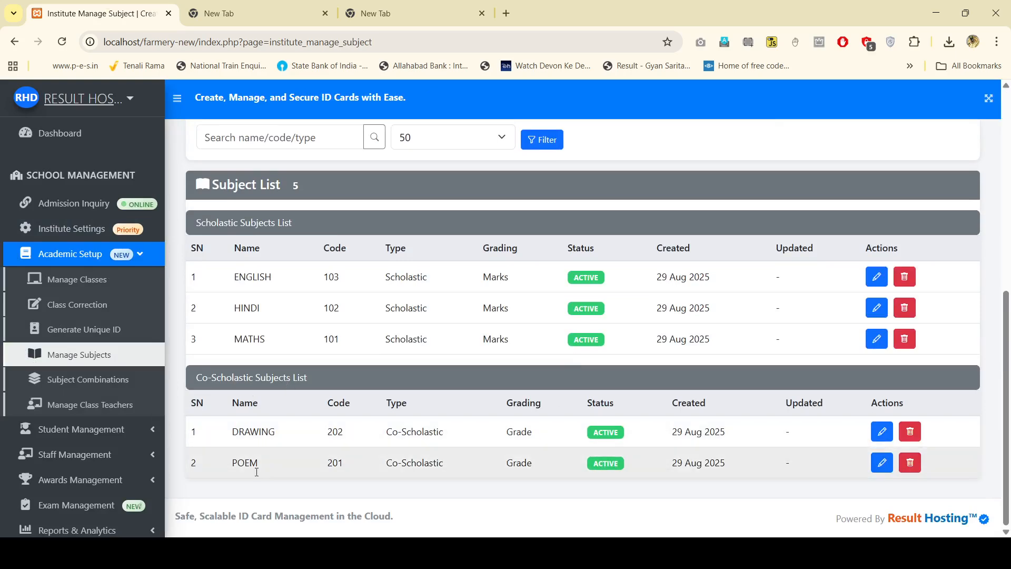
Step: Choose class UKG - A and pick ENGLISH, HINDI and MATHS as scholastic subjects
left_click(91, 387)
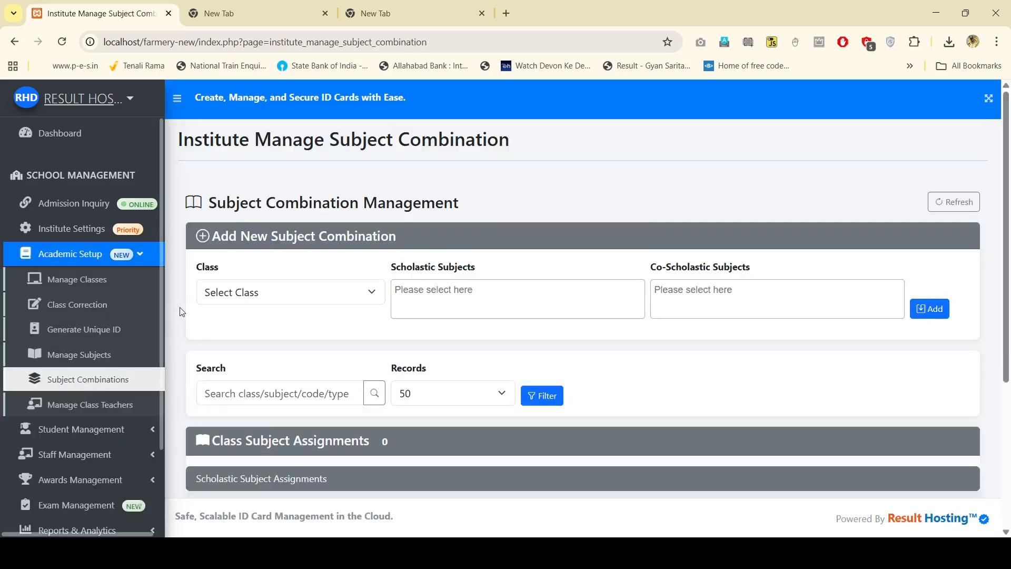
left_click(255, 295)
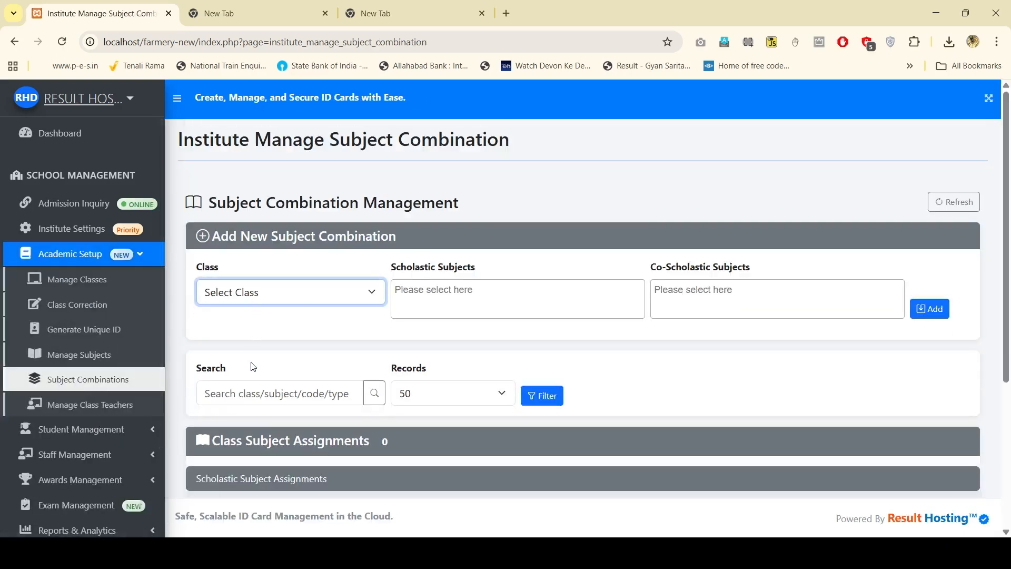
key("Down")
left_click(461, 294)
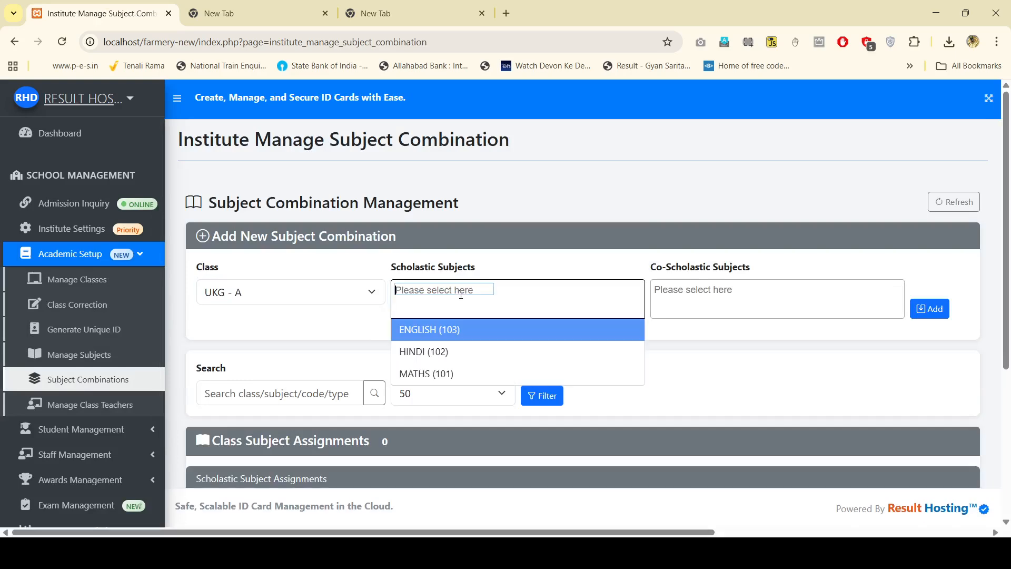
left_click(467, 334)
left_click(544, 293)
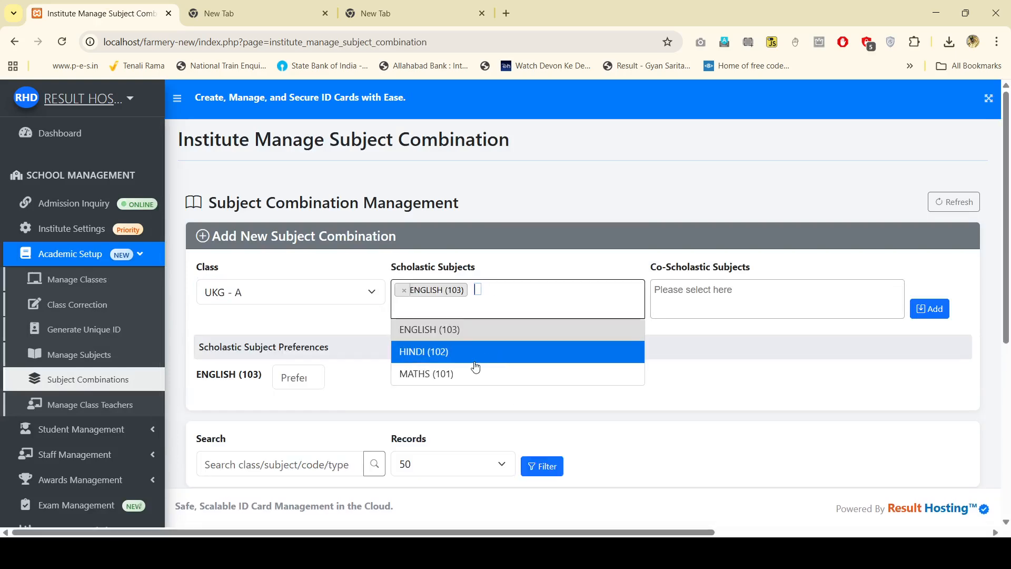
left_click(474, 349)
left_click(569, 308)
left_click(479, 372)
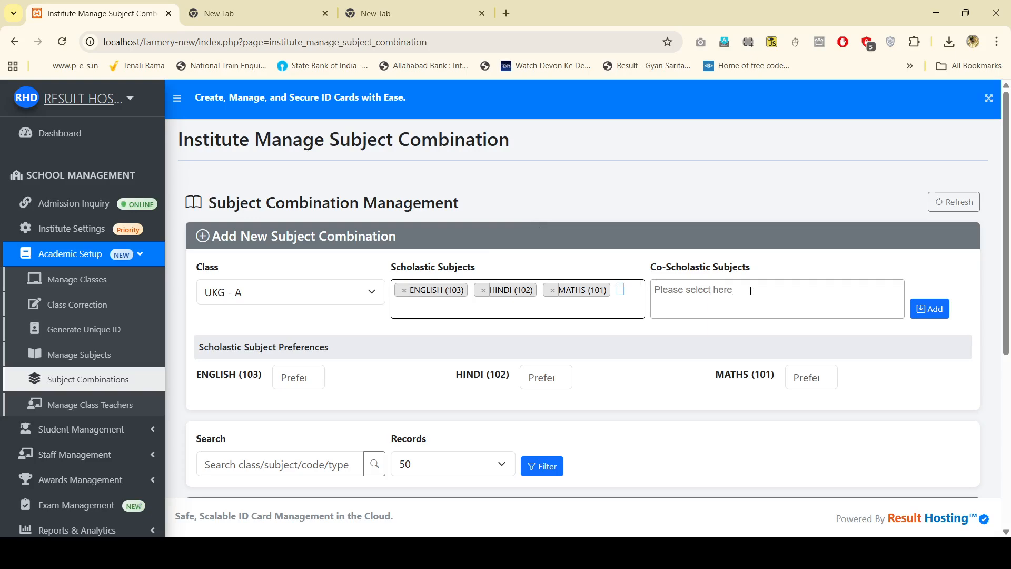
Step: Pick DRAWING and POEM as the co-scholastic subjects
left_click(735, 304)
left_click(724, 338)
left_click(817, 296)
left_click(776, 357)
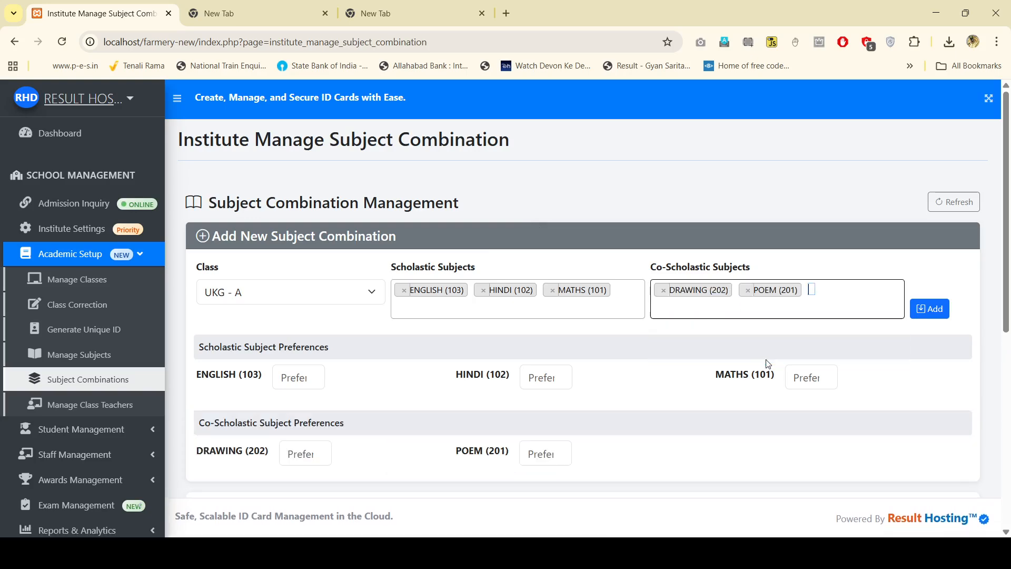
scroll(440, 356, "down", 2)
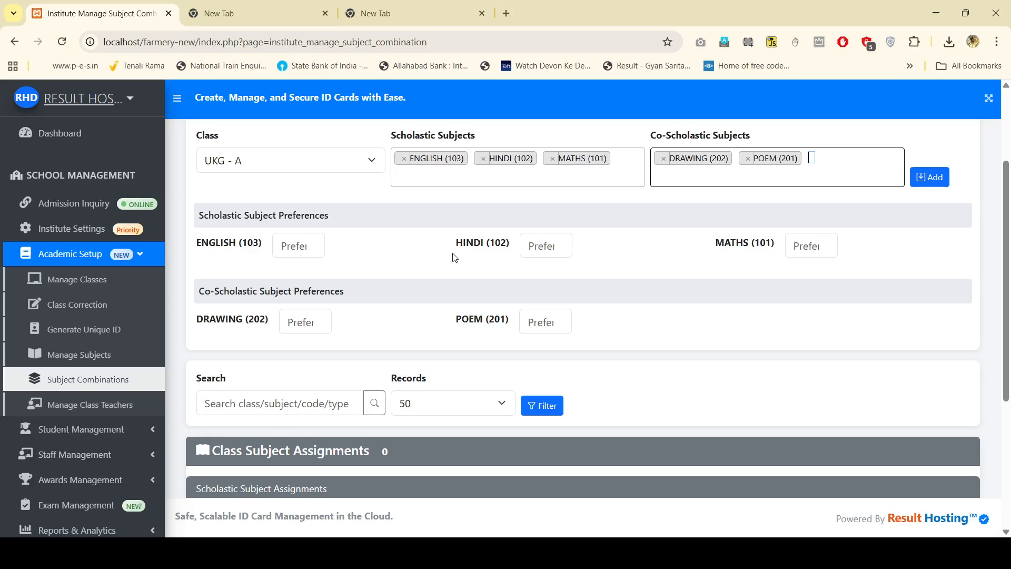
Step: Set scholastic preferences: ENGLISH 2, MATHS 3, HINDI 1
left_click(536, 243)
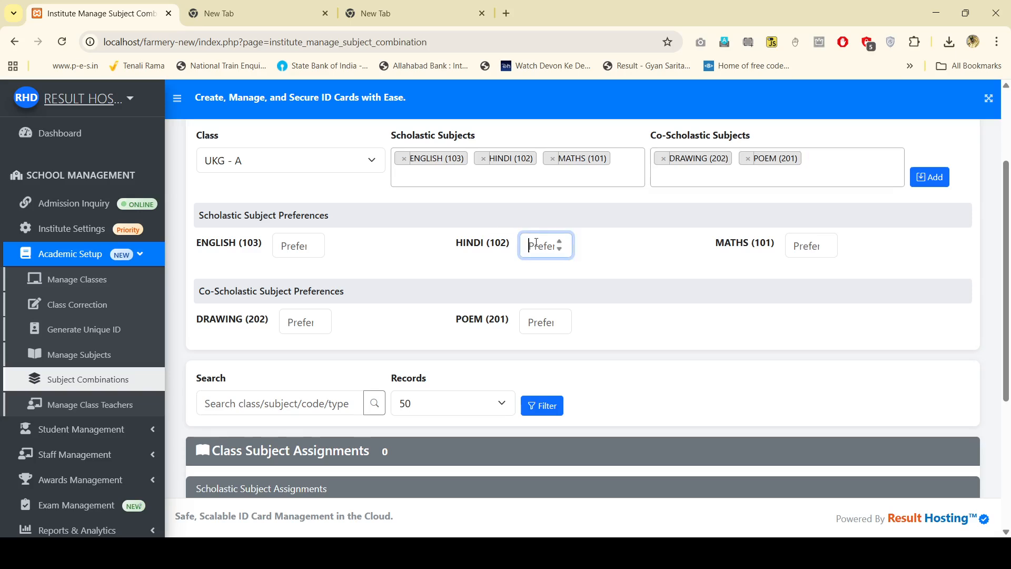
left_click(290, 246)
type("2")
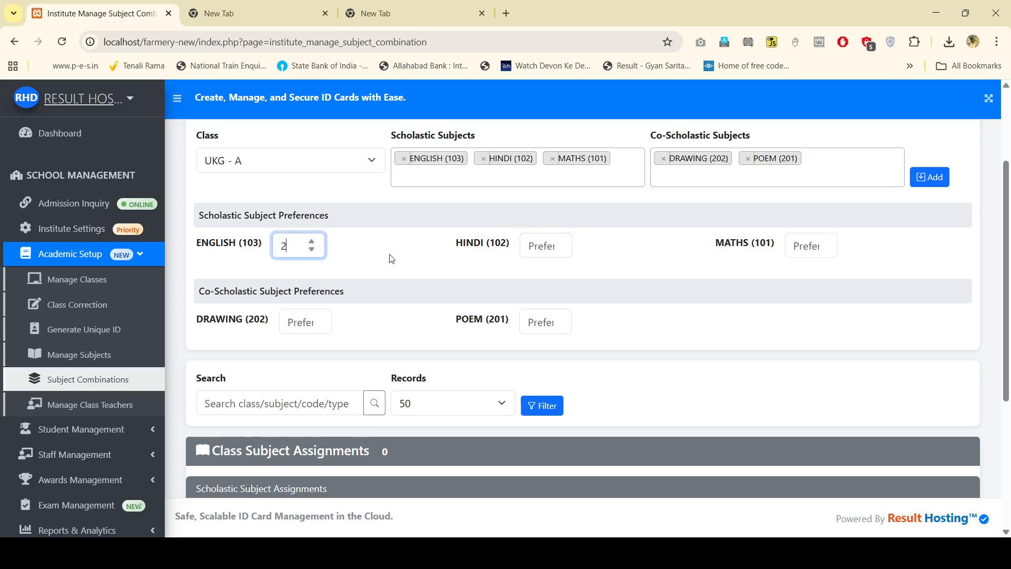
left_click(789, 247)
type("3")
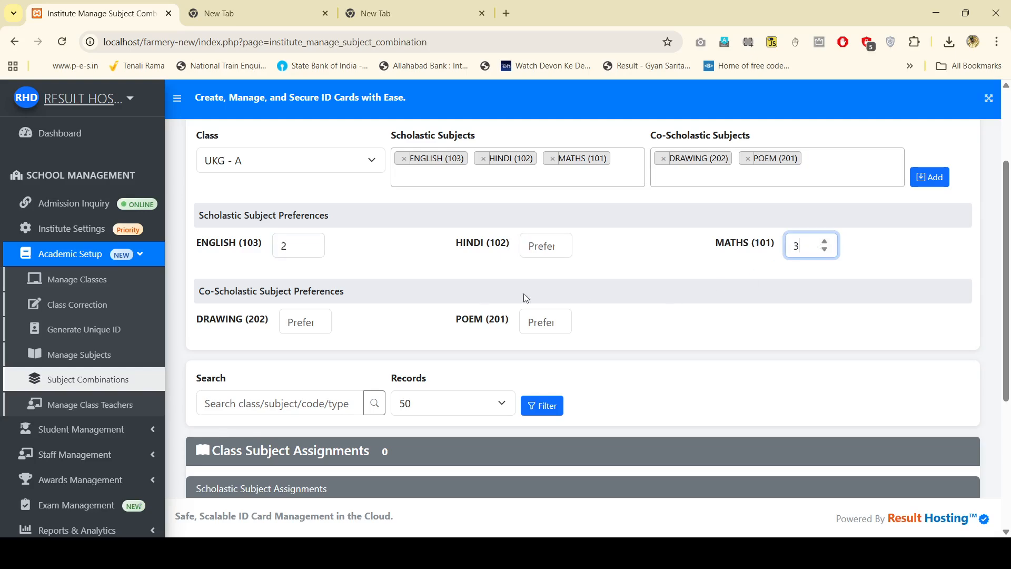
left_click(535, 244)
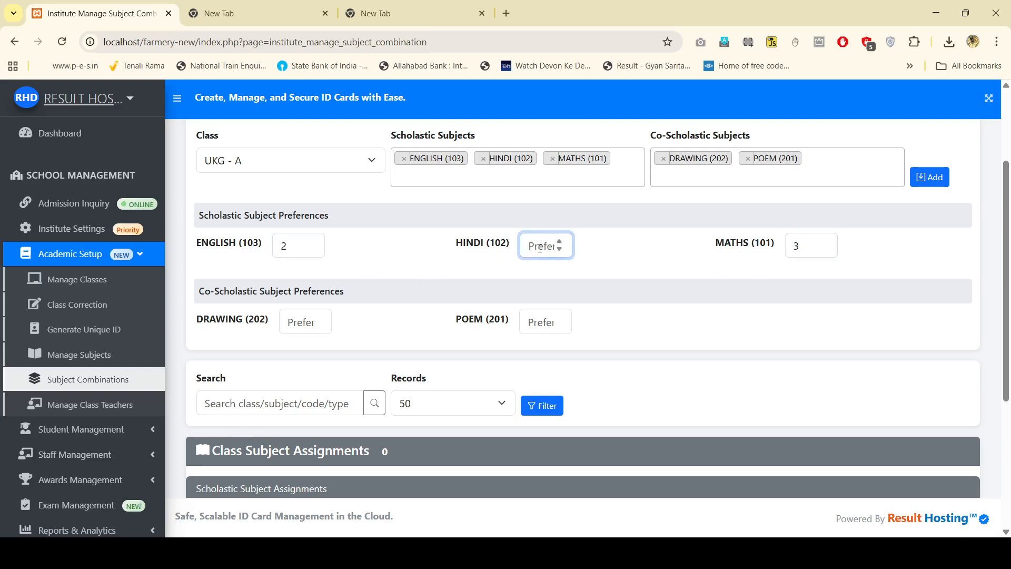
type("1")
Step: Set POEM to 1 and DRAWING to 2, then save the UKG - A combination
left_click(526, 329)
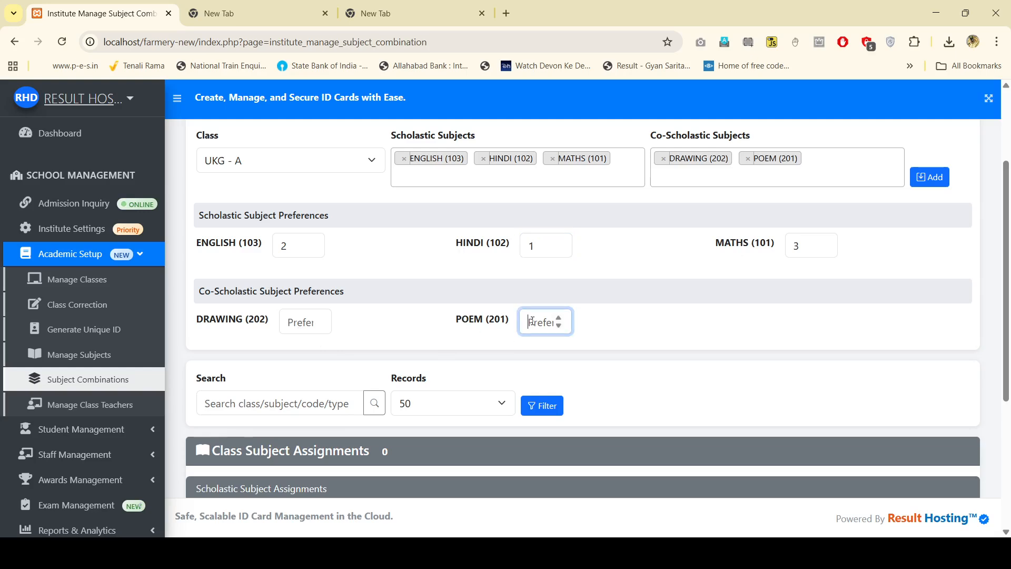
type("01")
key("BackSpace")
type("1")
left_click(289, 326)
type("2")
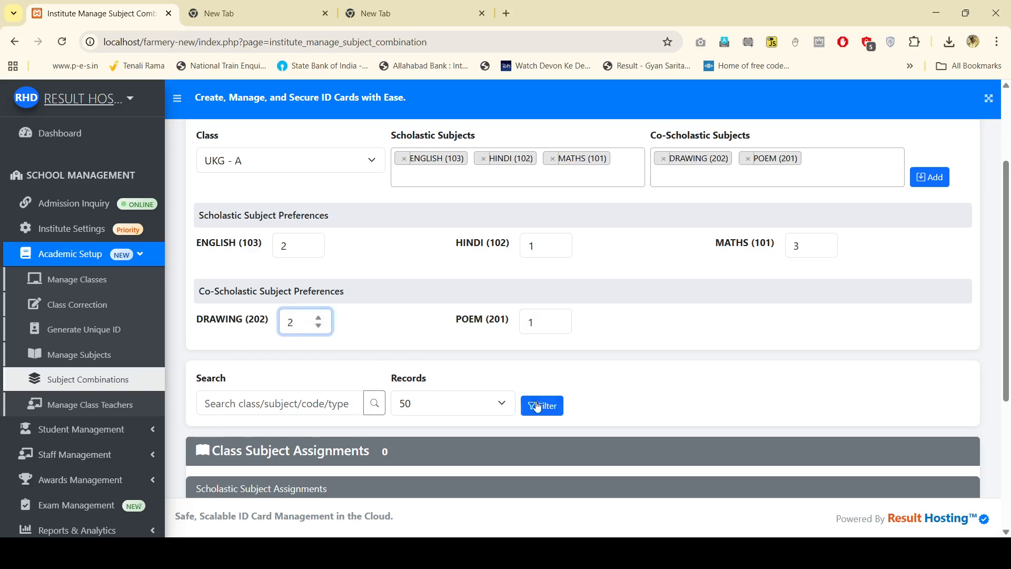
scroll(537, 407, "up", 1)
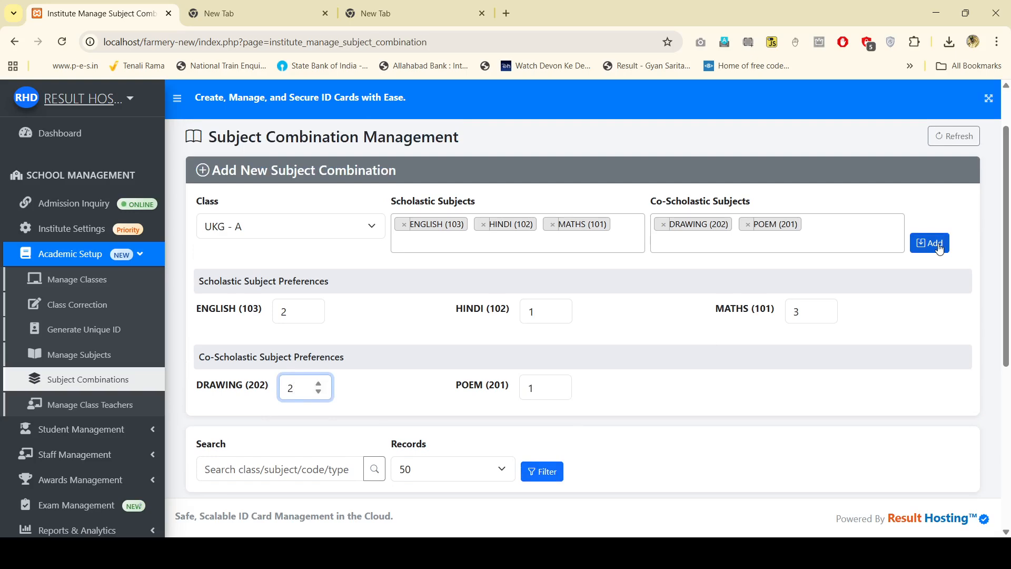
left_click(939, 248)
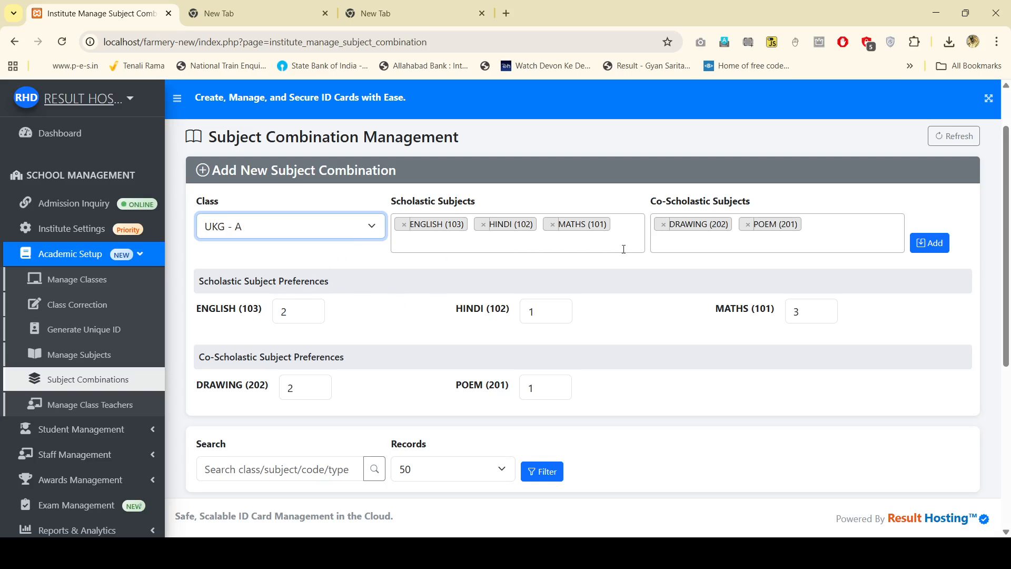
left_click(916, 245)
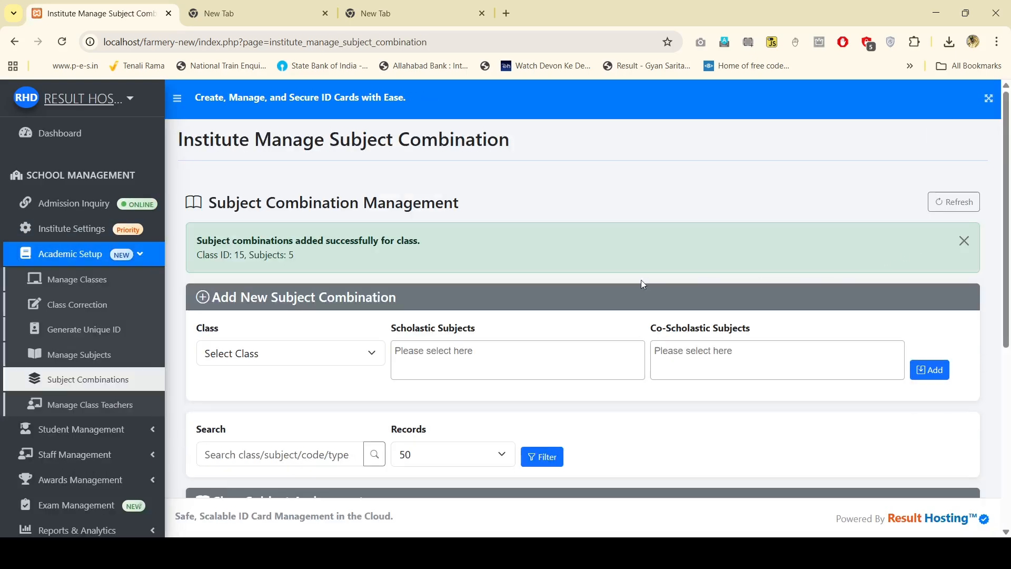
Step: Review UKG - A's five assignments, select NURSERY - A, then return to Manage Subjects
scroll(415, 307, "down", 5)
scroll(418, 303, "down", 1)
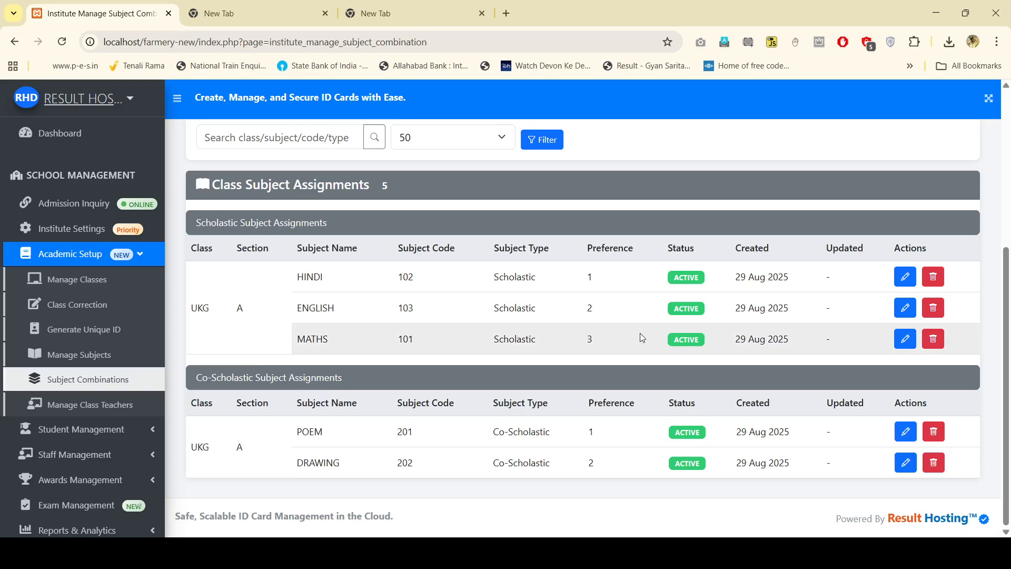
scroll(639, 334, "up", 2)
left_click(253, 170)
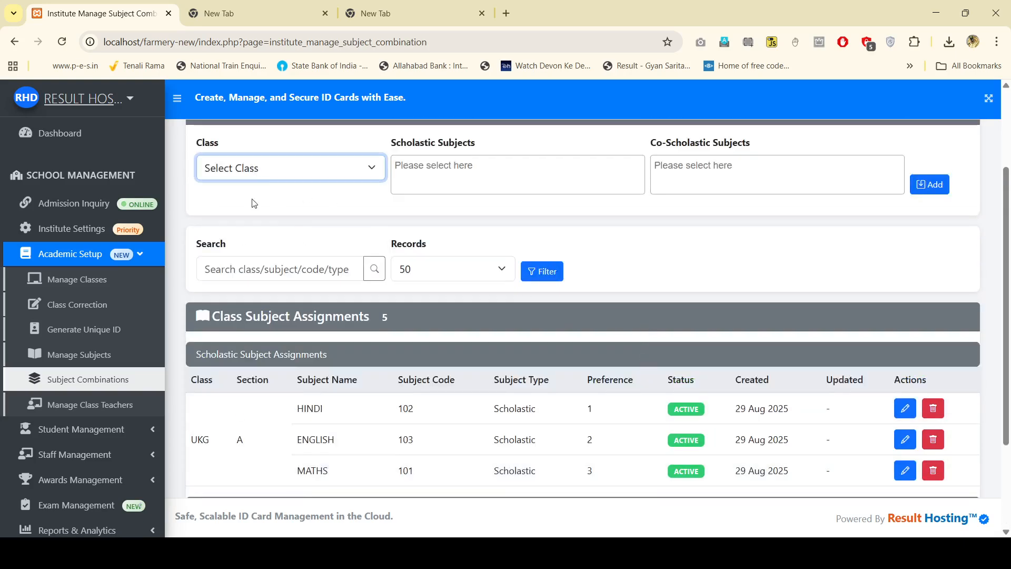
left_click(276, 210)
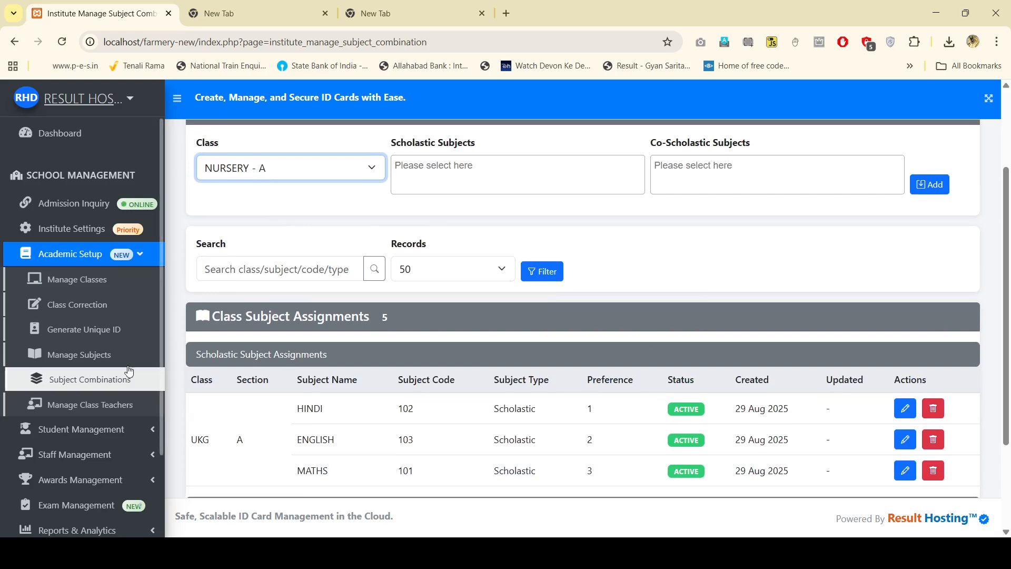
left_click(430, 172)
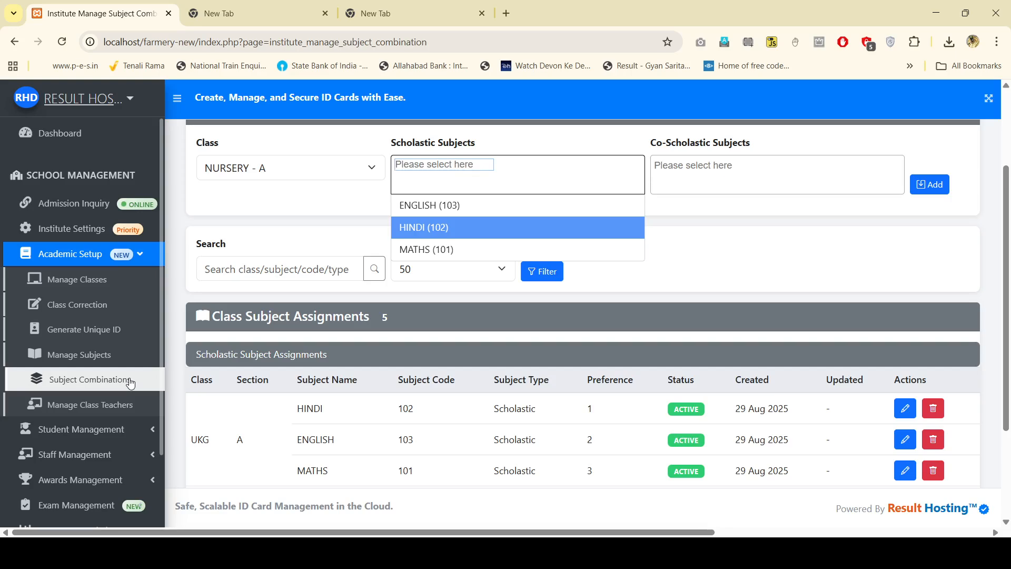
left_click(79, 354)
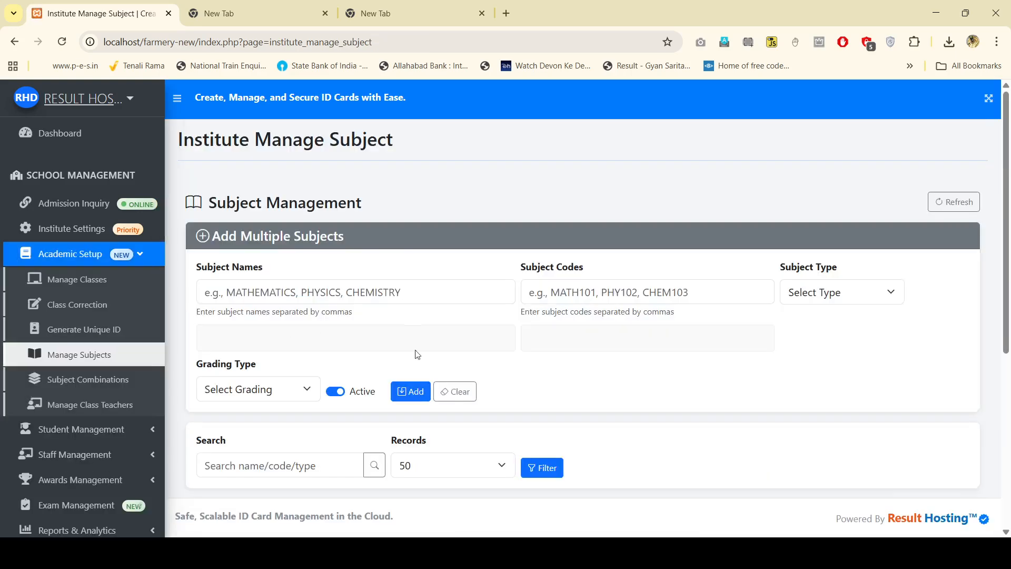
Step: Fill in subject COMPUTER [G], code 301, type Scholastic, grading Grade
scroll(403, 411, "down", 3)
scroll(403, 411, "down", 2)
scroll(360, 301, "up", 6)
scroll(368, 307, "down", 3)
scroll(357, 299, "up", 3)
left_click(345, 294)
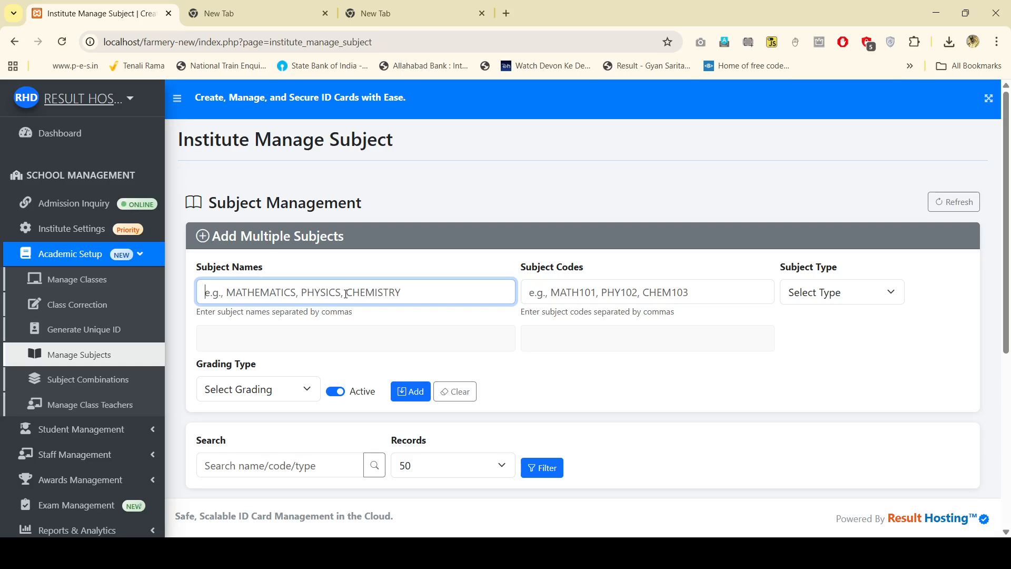
type("COMPU")
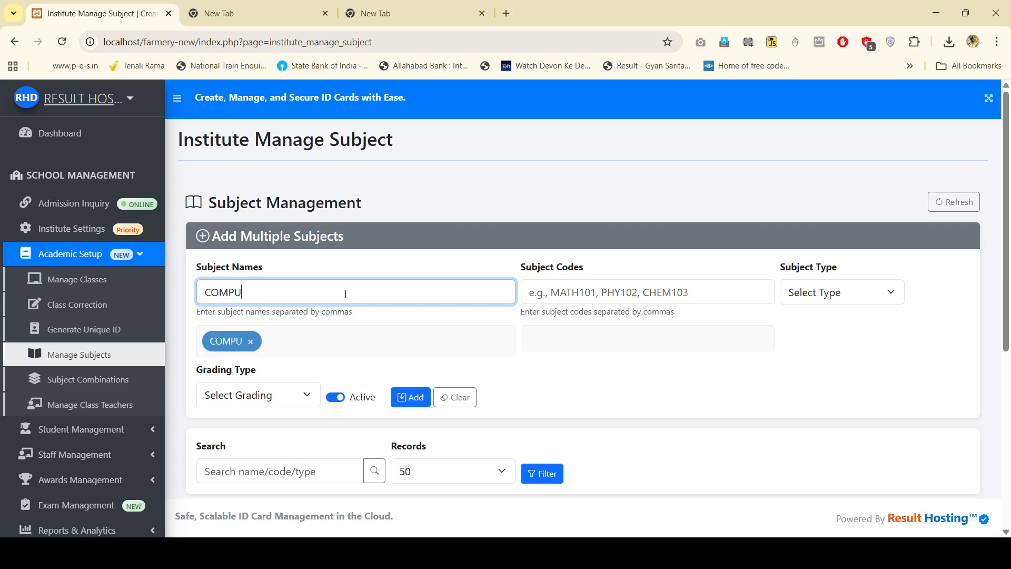
type("TER")
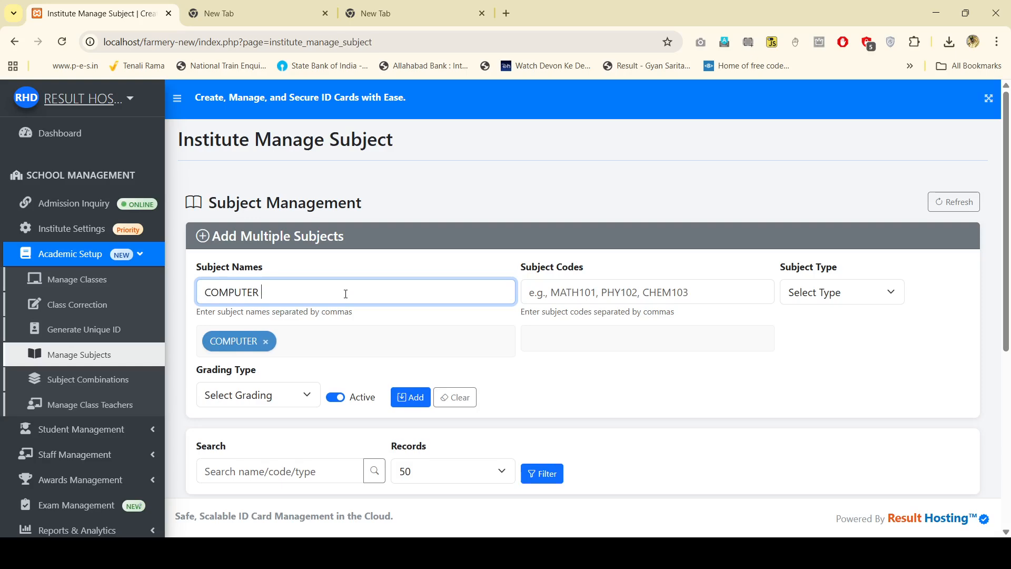
type(" [G]")
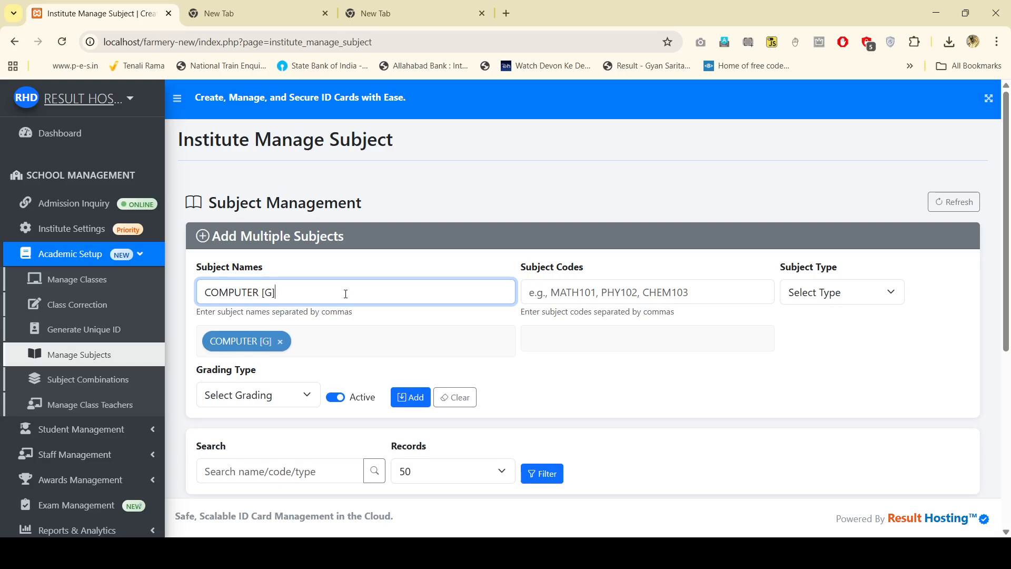
left_click(562, 296)
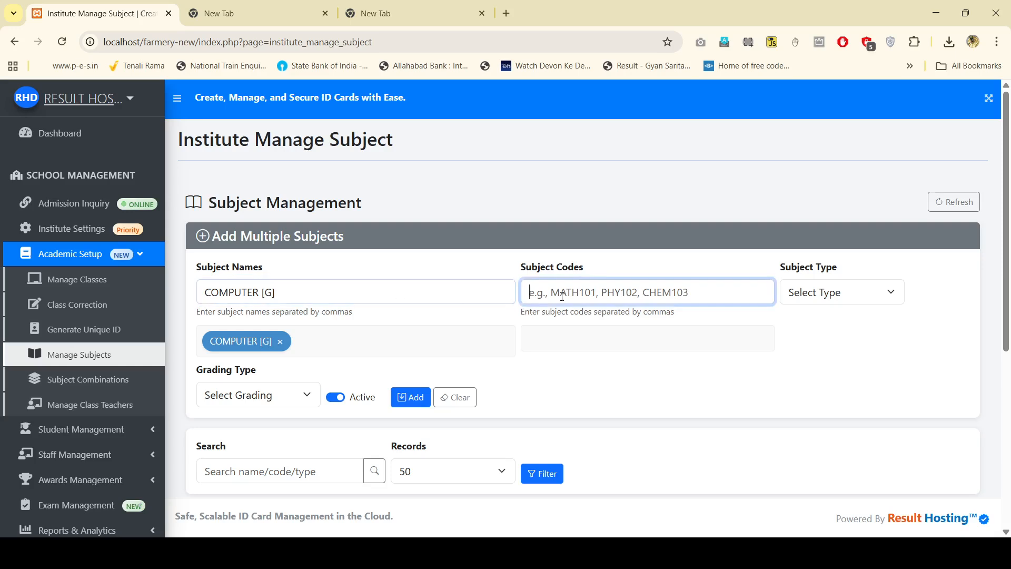
type("301")
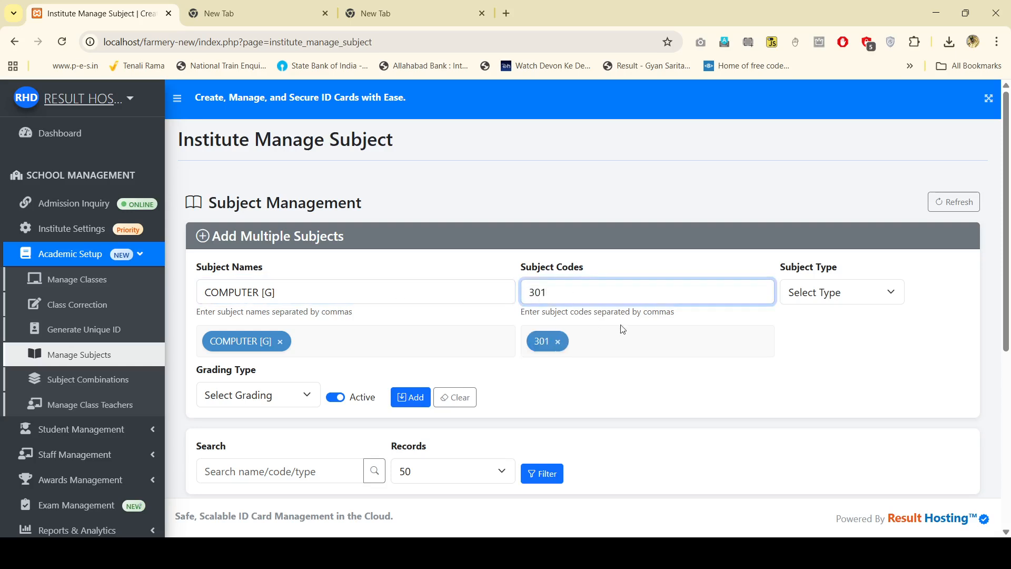
left_click(878, 290)
left_click(820, 342)
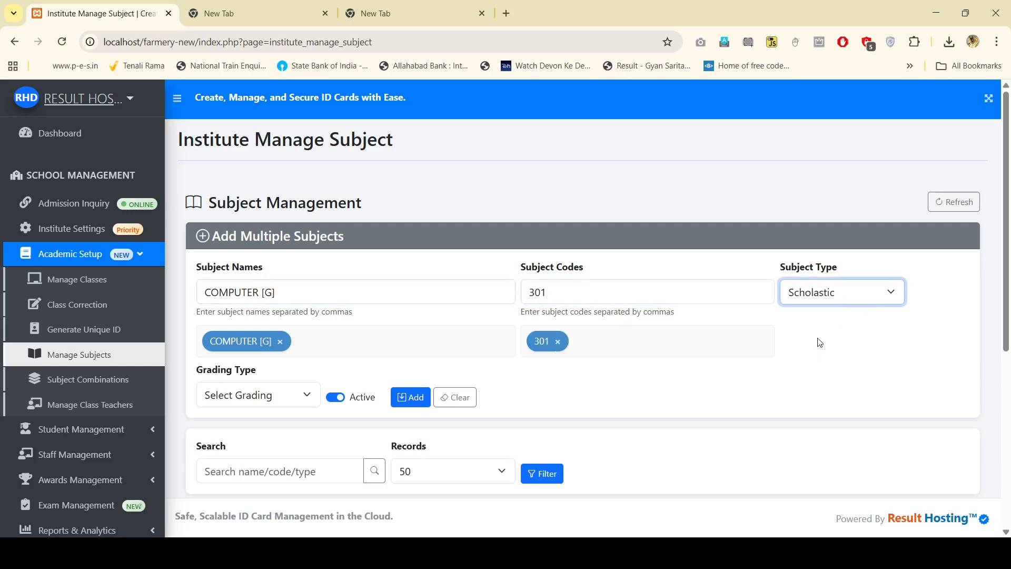
left_click(304, 393)
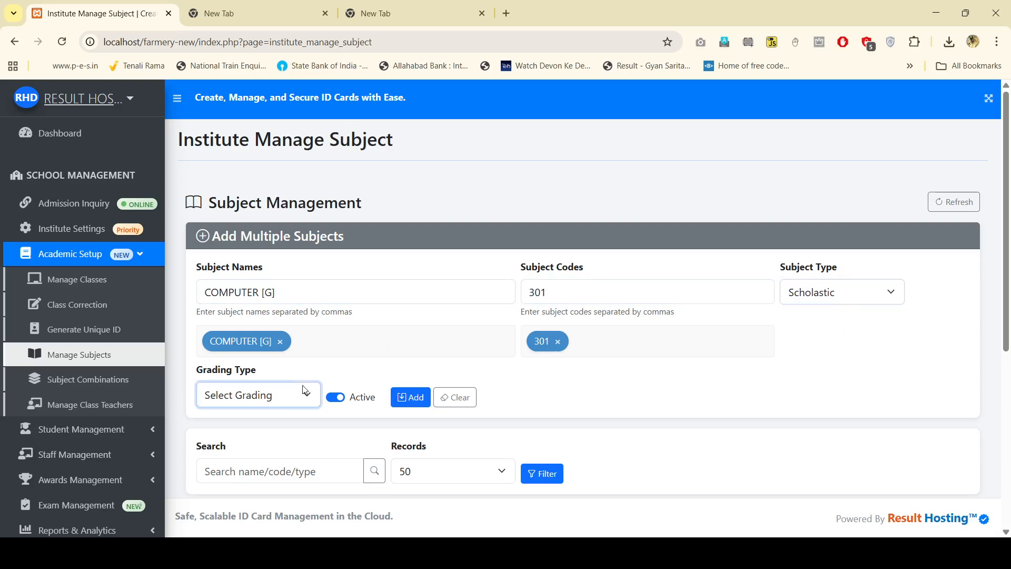
left_click(220, 454)
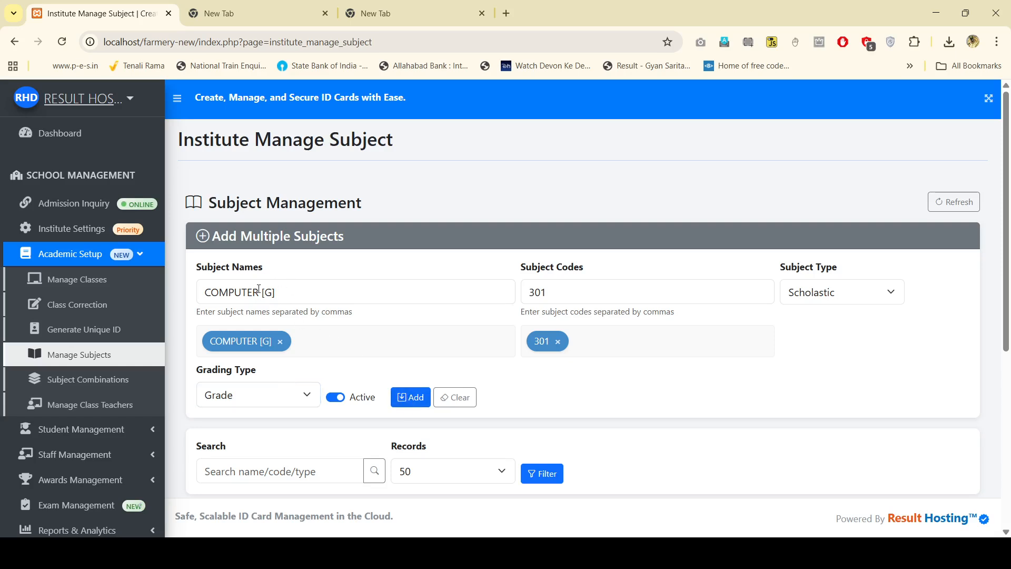
left_click_drag(264, 293, 287, 294)
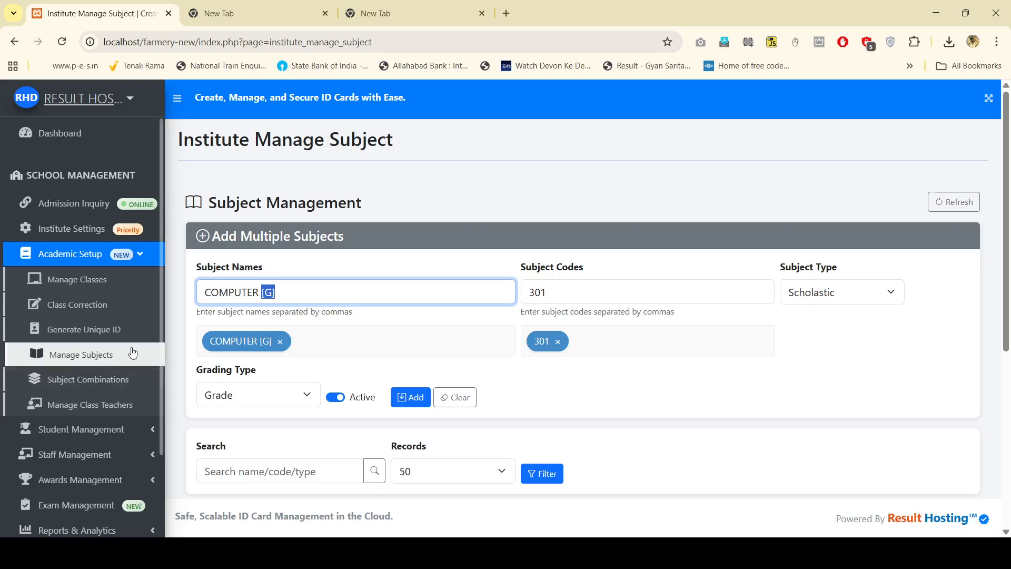
Step: View the subject combinations assignments, then go to class teacher management
left_click(89, 381)
scroll(372, 334, "down", 5)
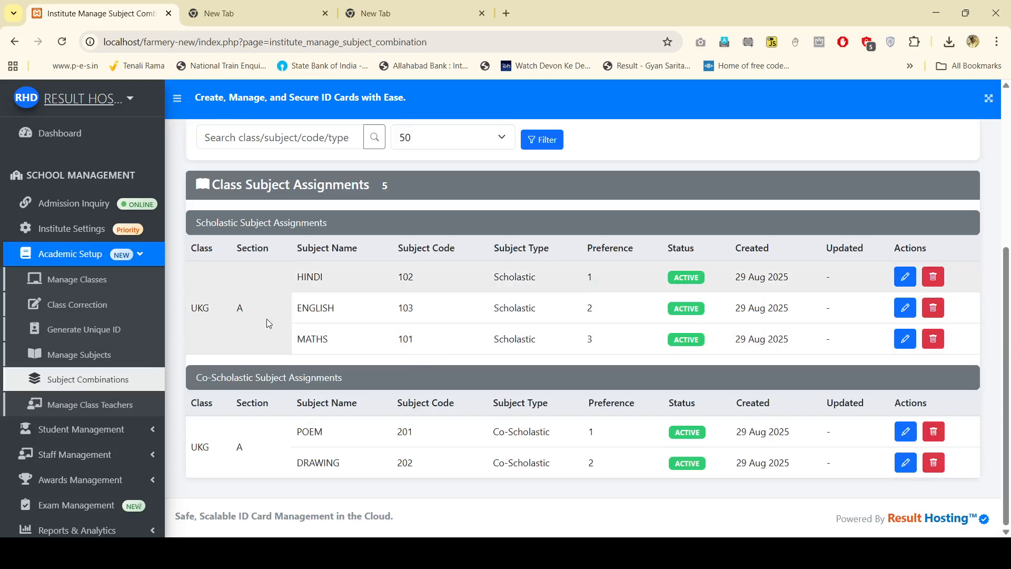
left_click(92, 403)
Step: Enter the teacher's name with designation Class Teacher, class UKG, section A
left_click(330, 292)
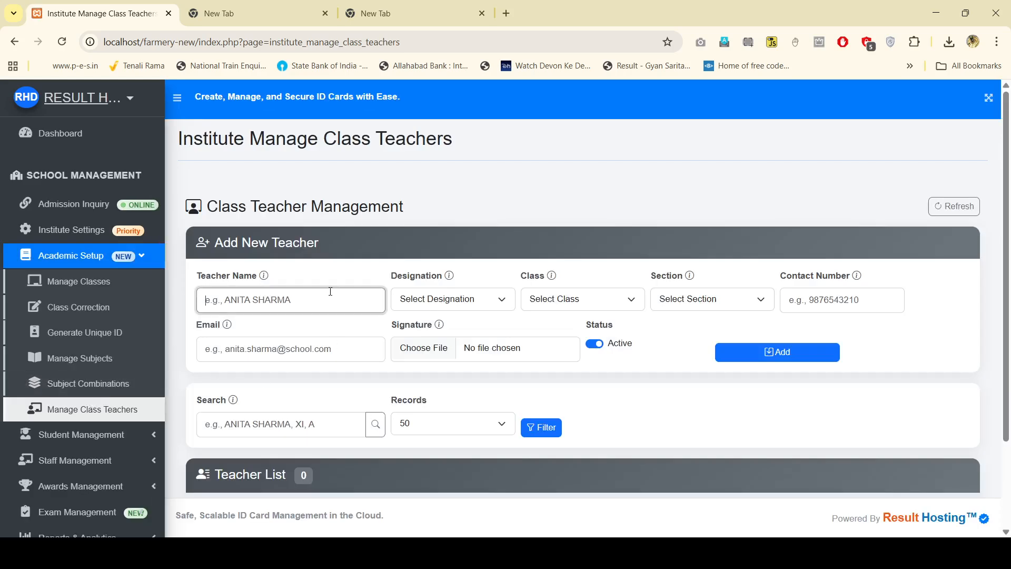
key("Tab")
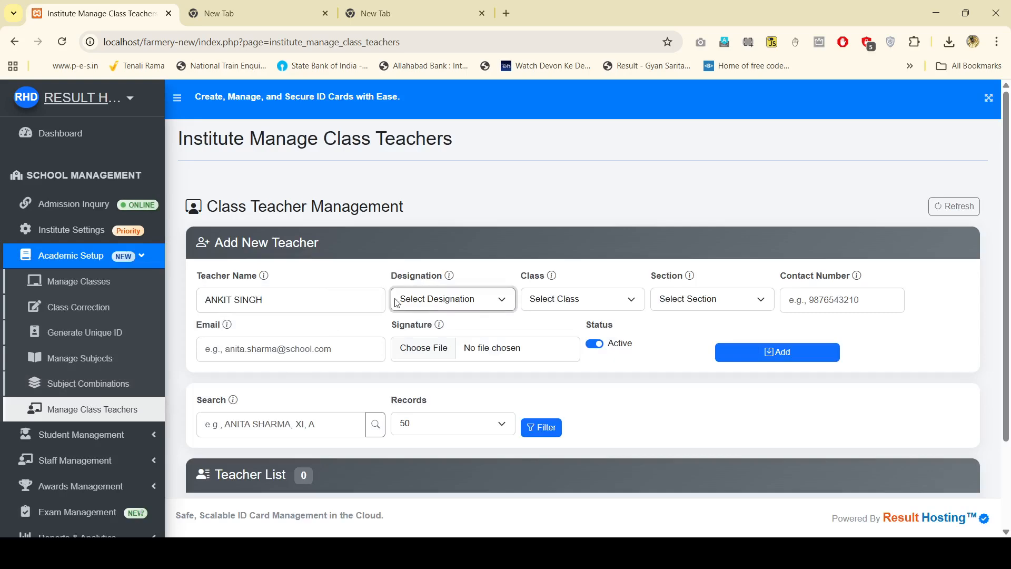
key("Down")
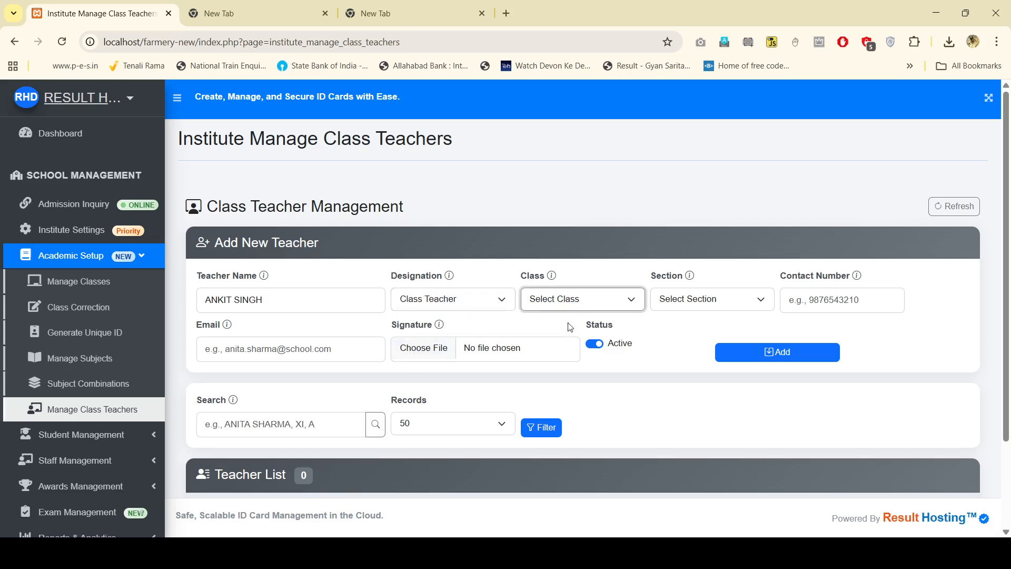
key("Tab")
key("Down")
key("Tab")
key("Down")
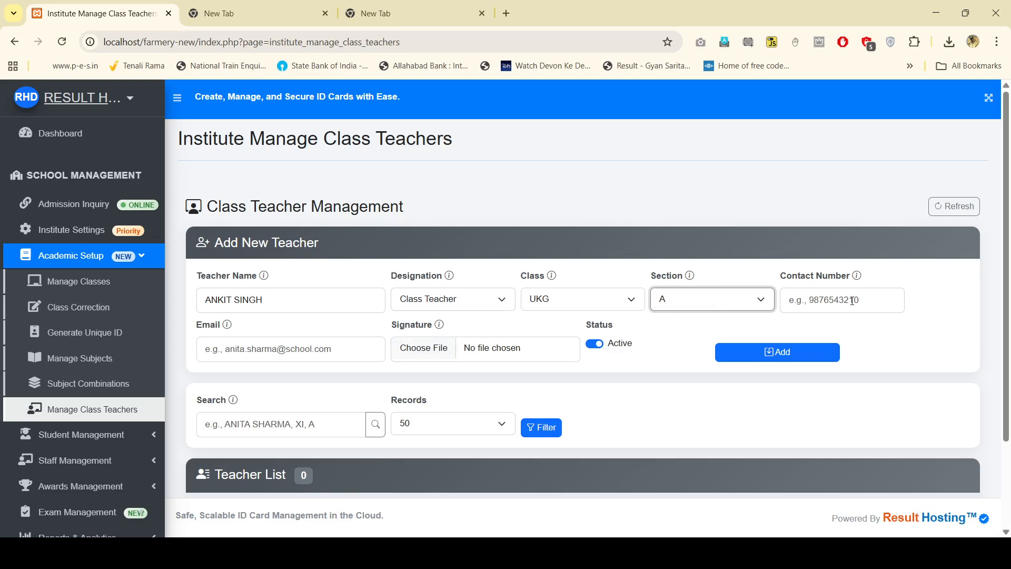
key("Tab")
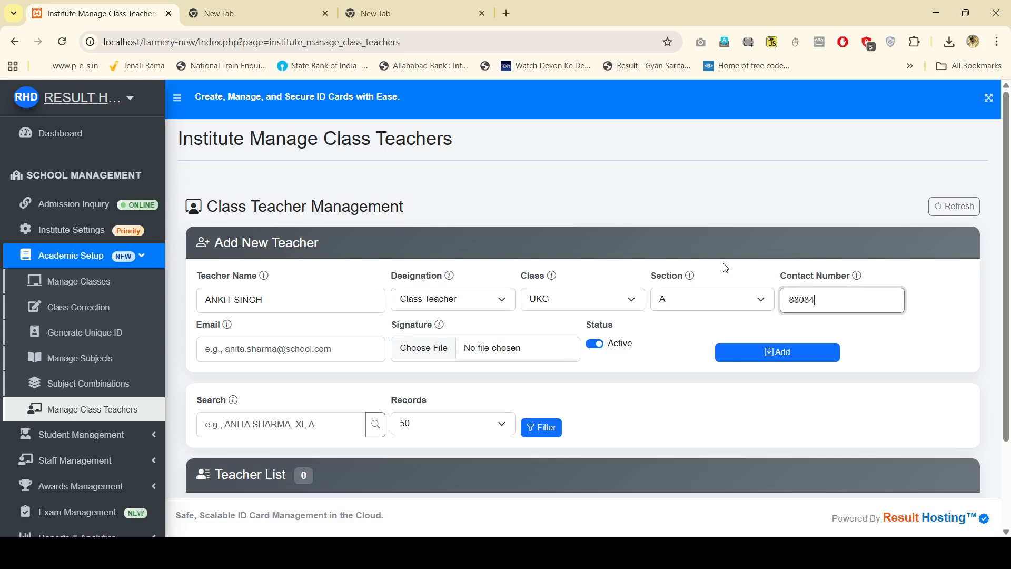
Step: Add the teacher's contact number, e-mail and signature file, and save the record
left_click(270, 353)
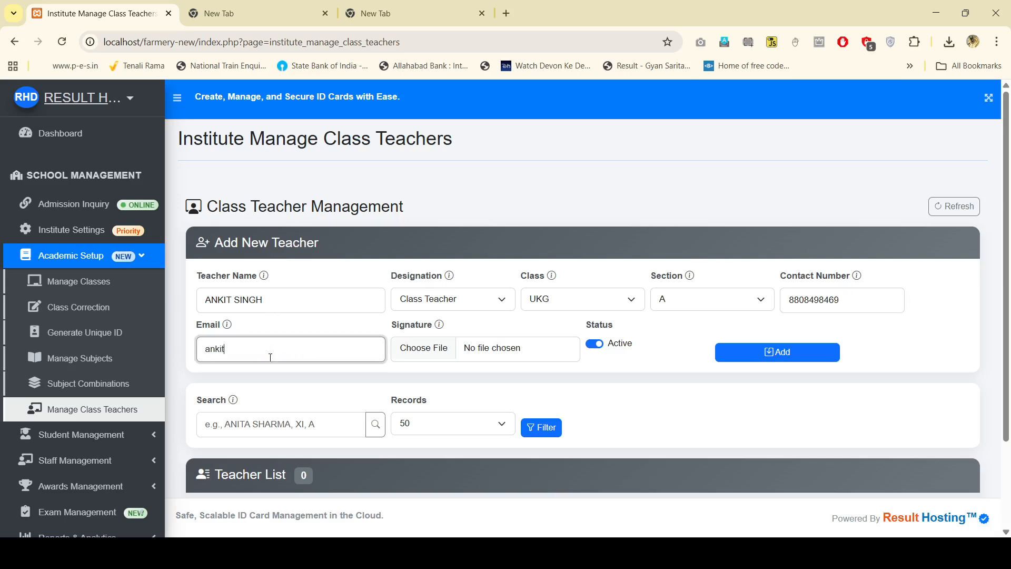
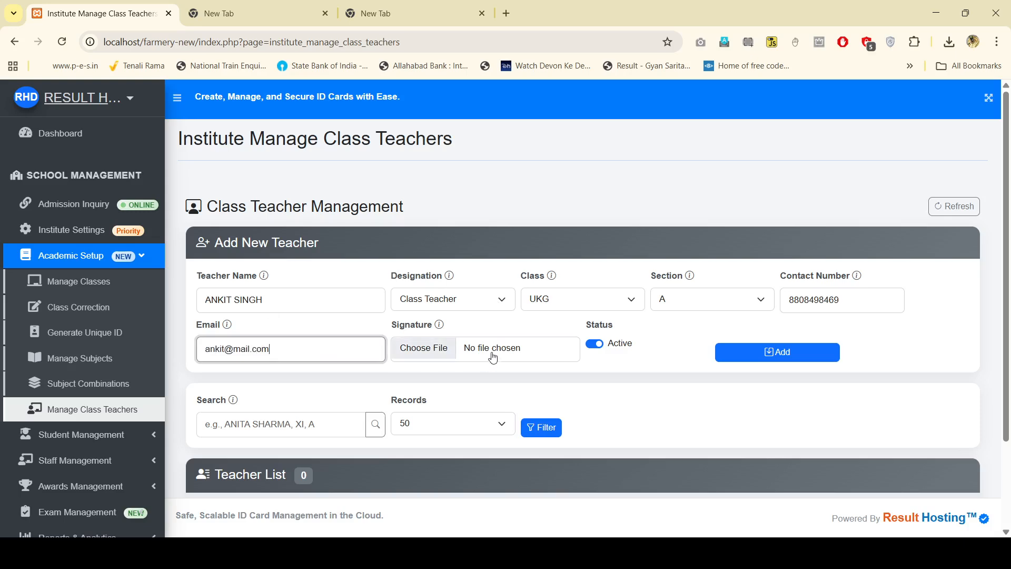
left_click(491, 354)
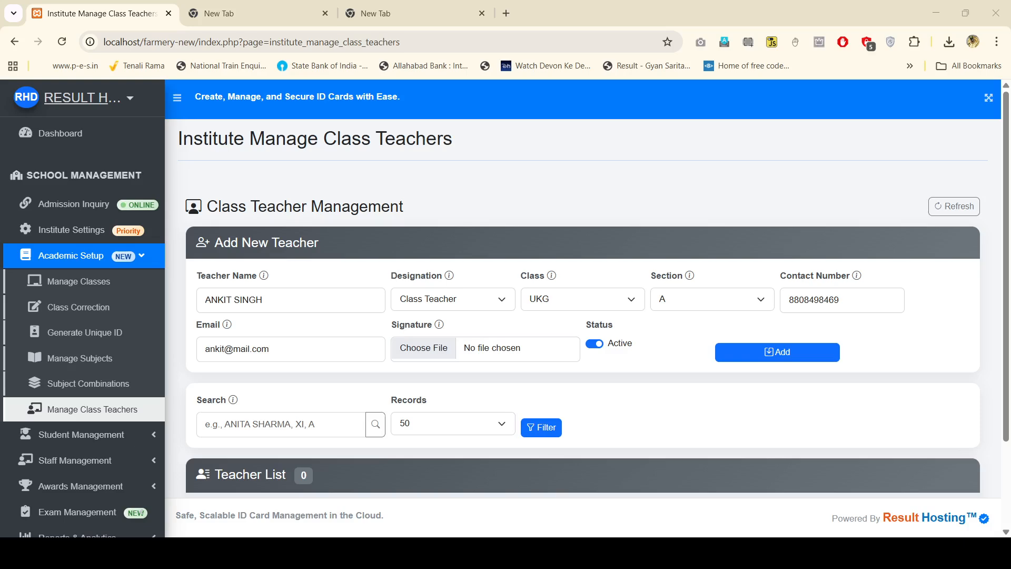
left_click(778, 386)
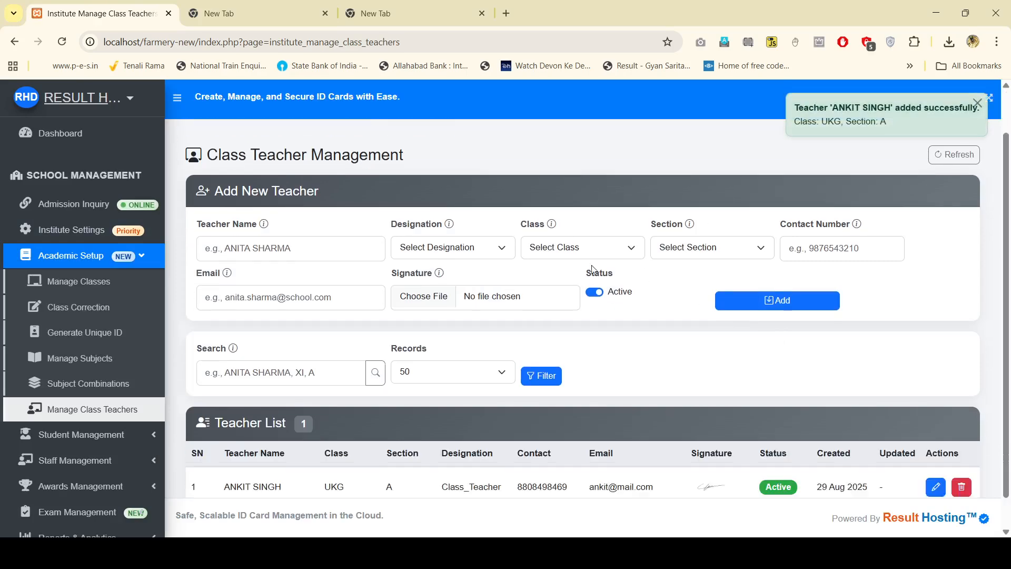
scroll(592, 269, "down", 1)
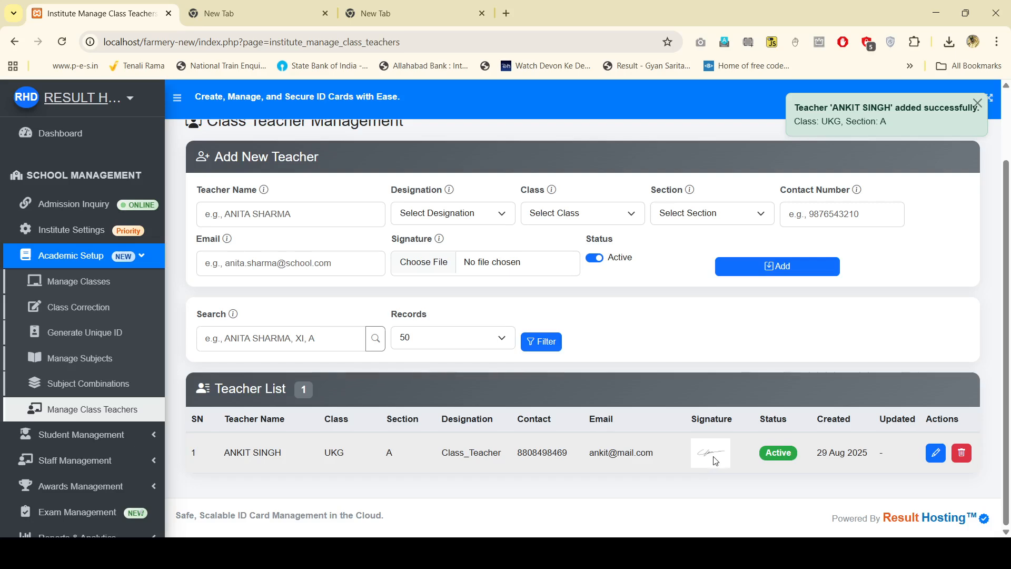
scroll(627, 417, "up", 2)
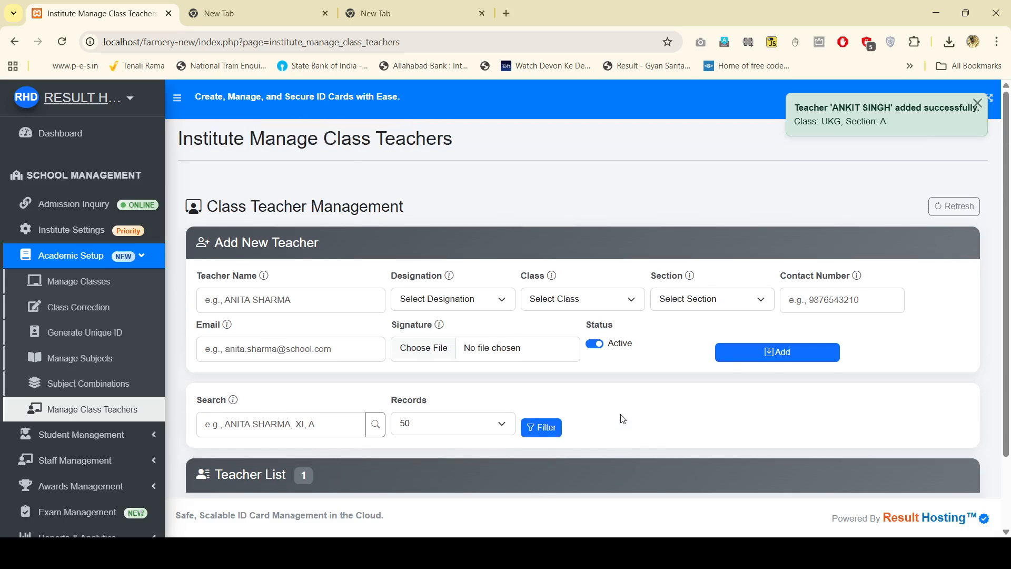
Step: Enter the second staff member's name, designation Principal, and contact number
left_click(284, 299)
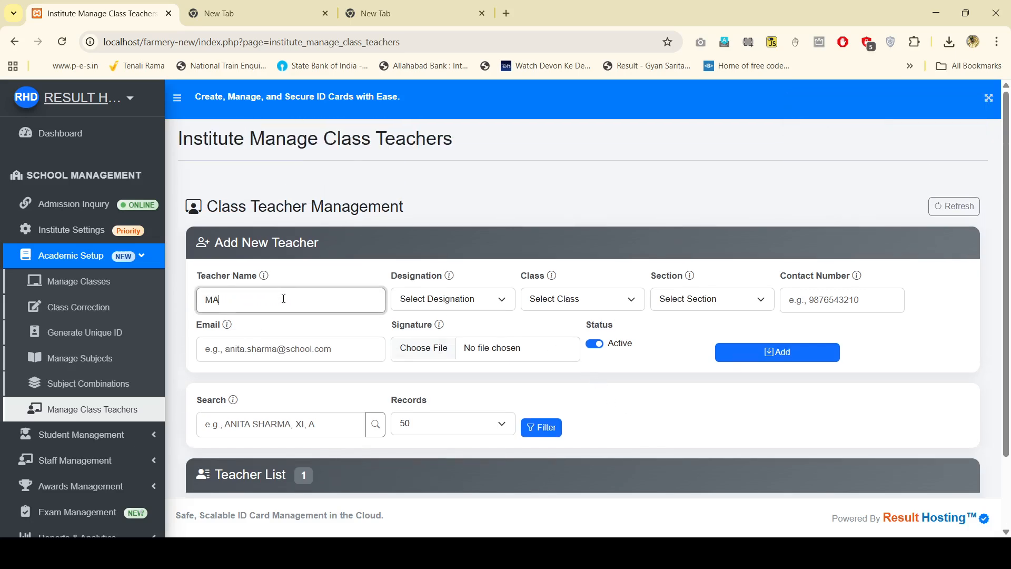
left_click(467, 297)
left_click(456, 345)
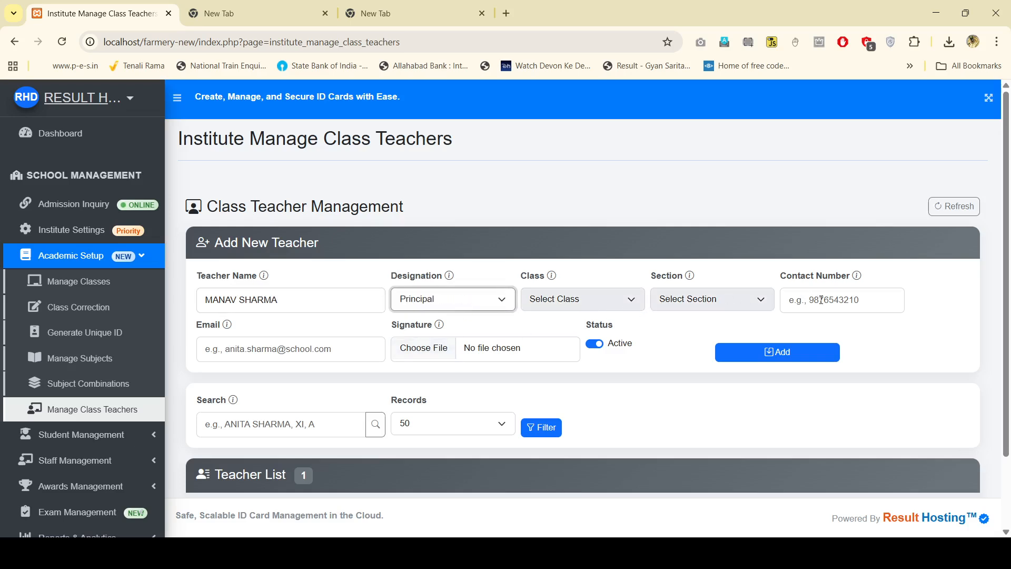
key("Tab")
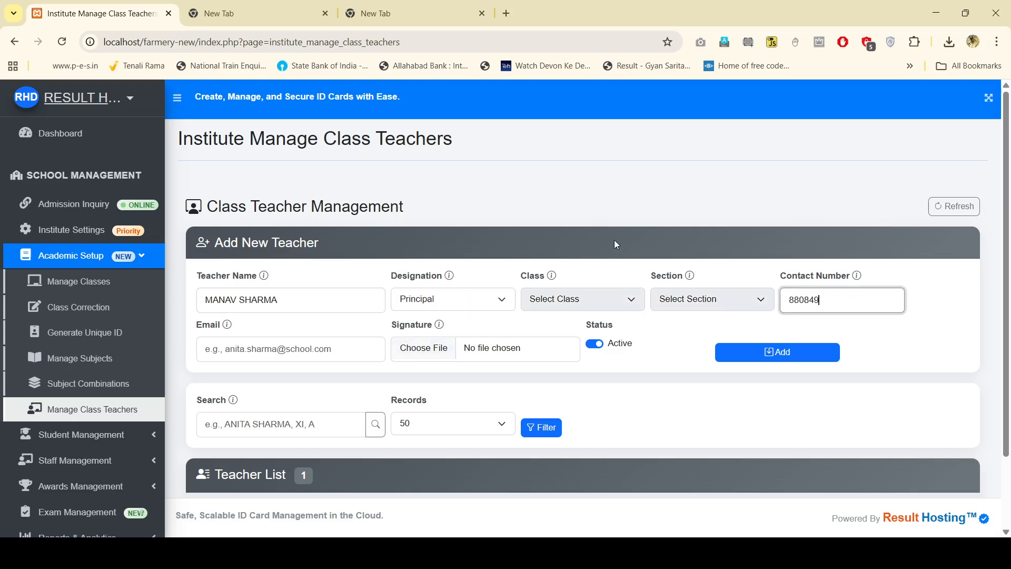
Step: Add the principal's e-mail and signature file, and save the record
left_click(294, 347)
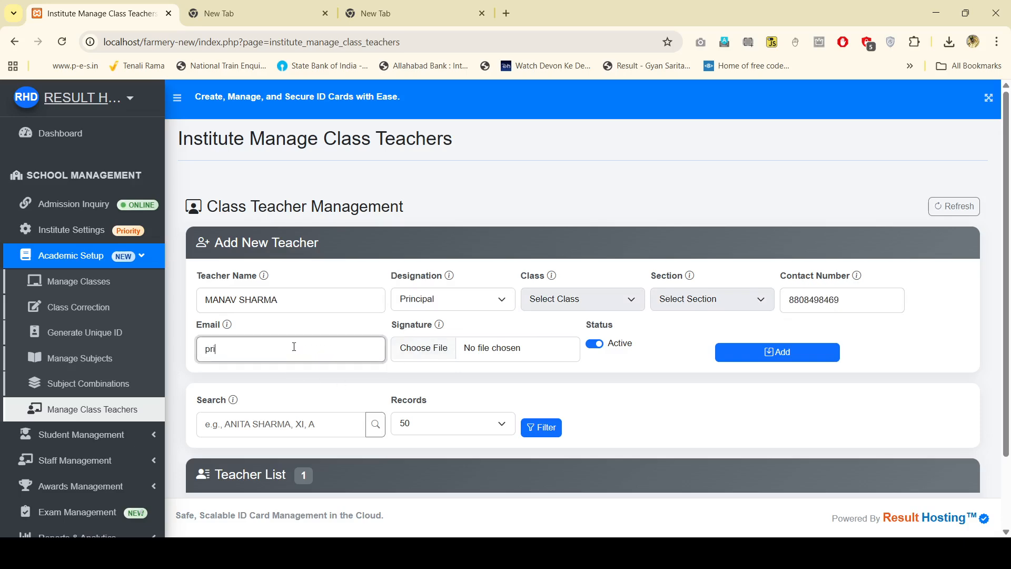
left_click(536, 357)
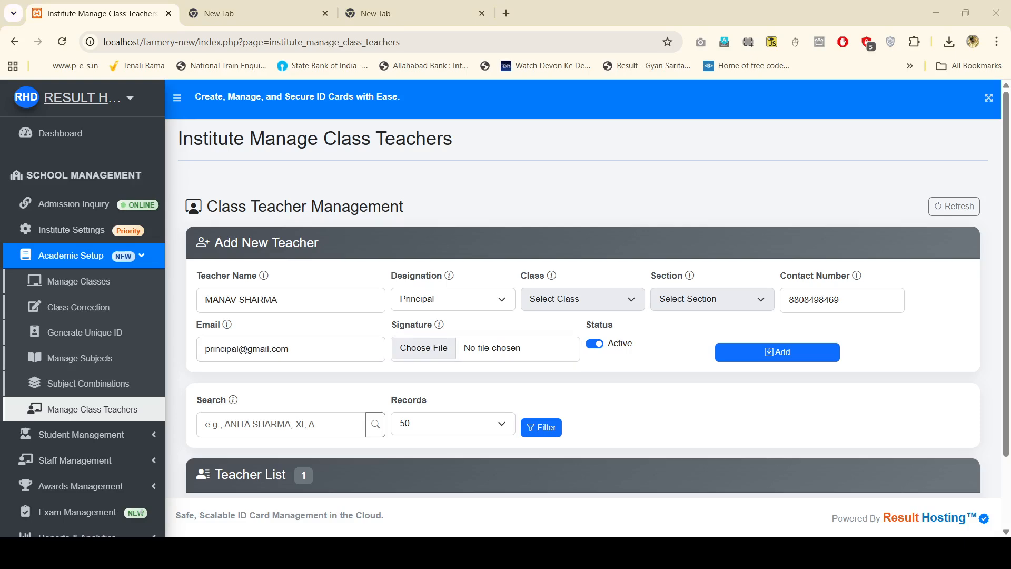
key("Return")
left_click(781, 379)
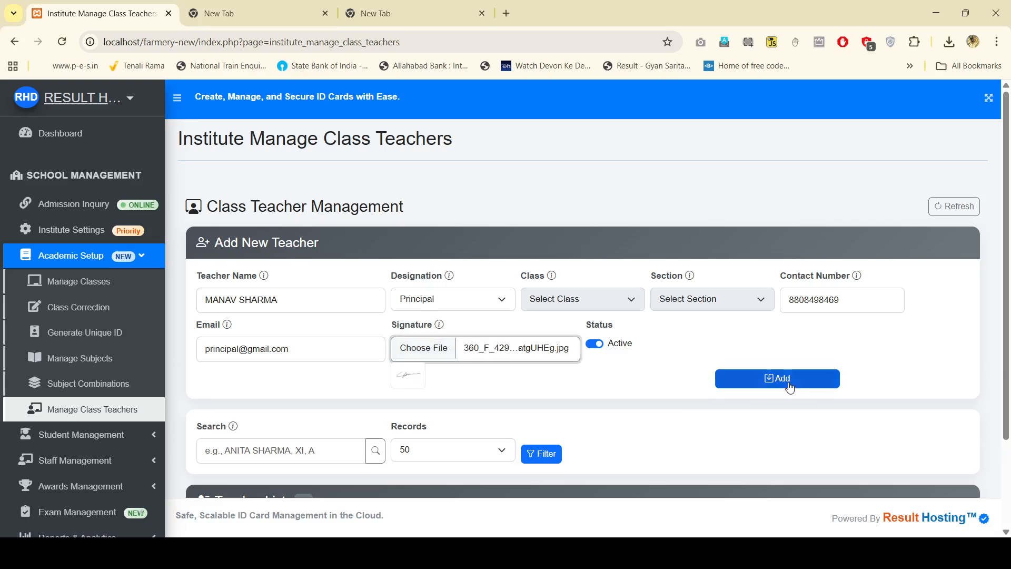
scroll(731, 316, "down", 3)
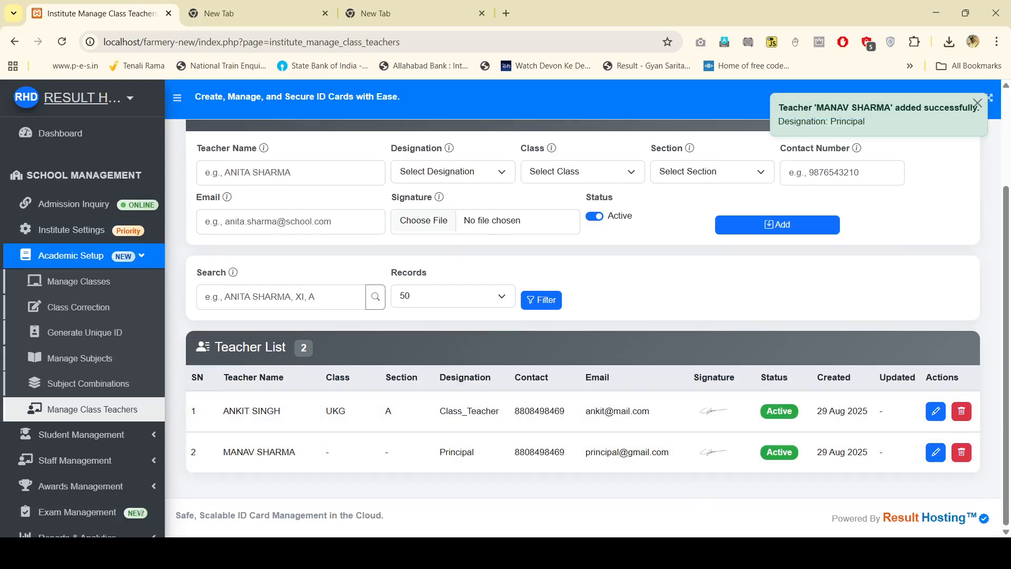
left_click(679, 553)
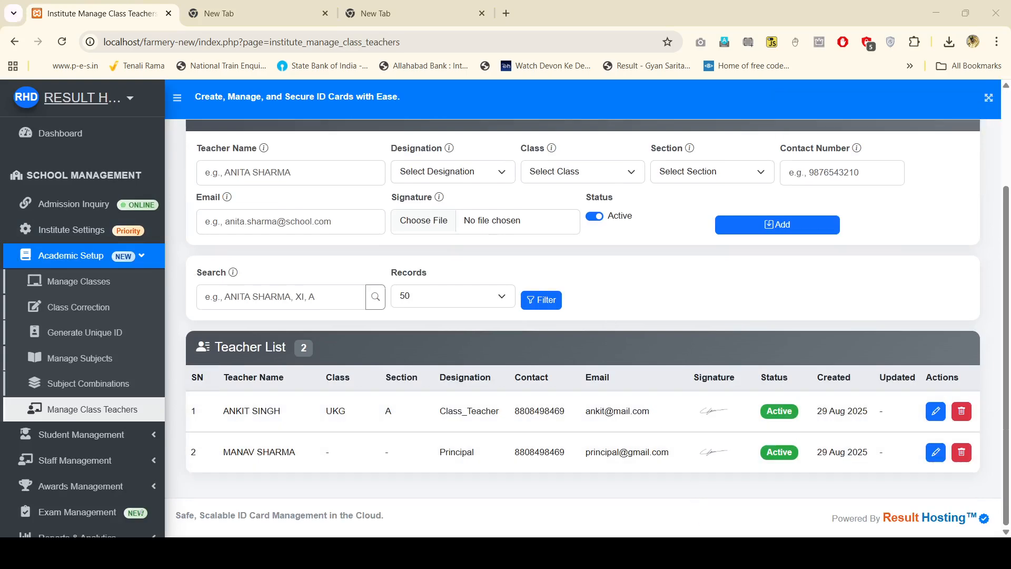
Step: Collapse Academic Setup and open the Exam Management page from the sidebar
left_click(679, 552)
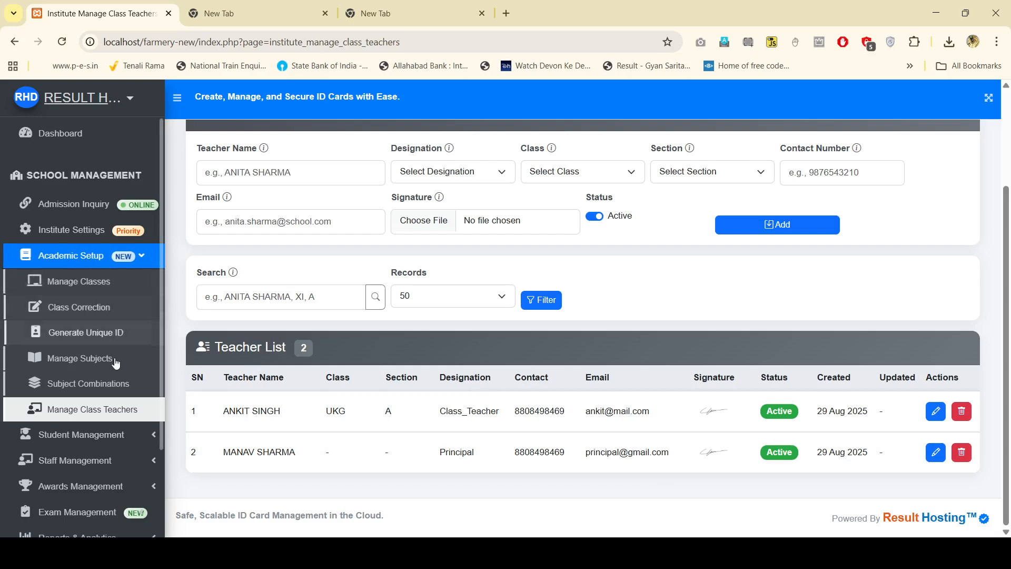
left_click(110, 260)
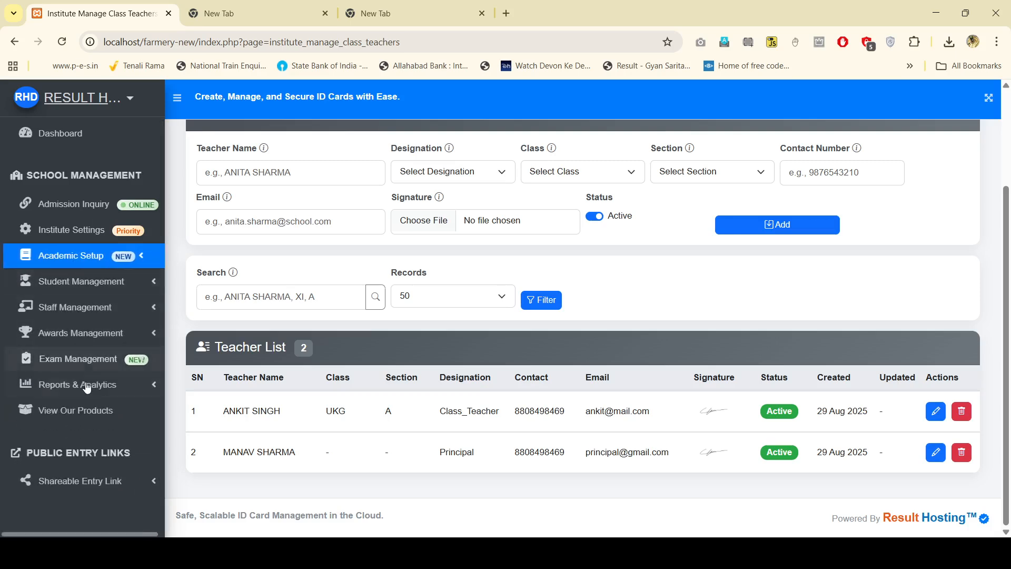
left_click(86, 362)
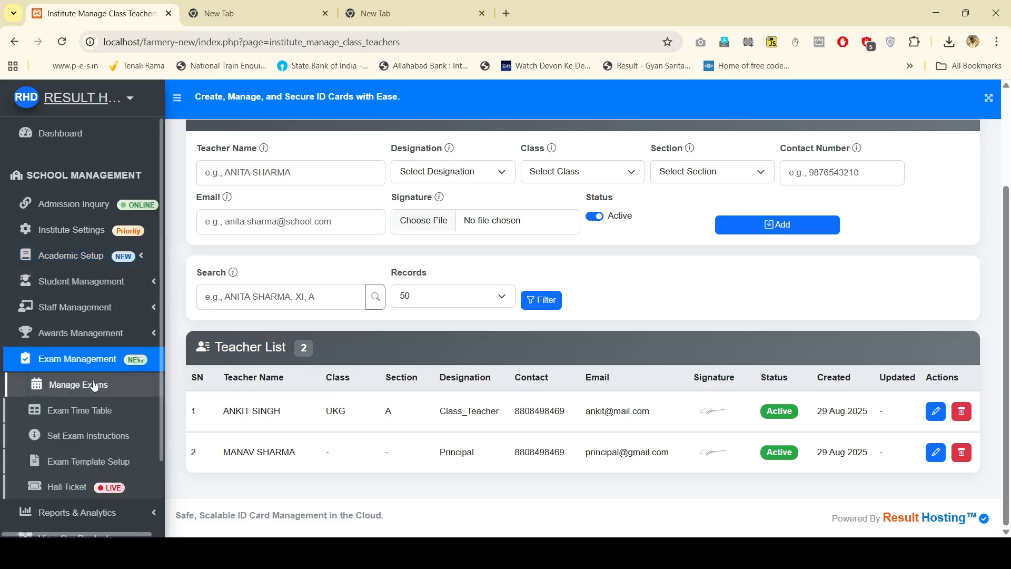
left_click(92, 384)
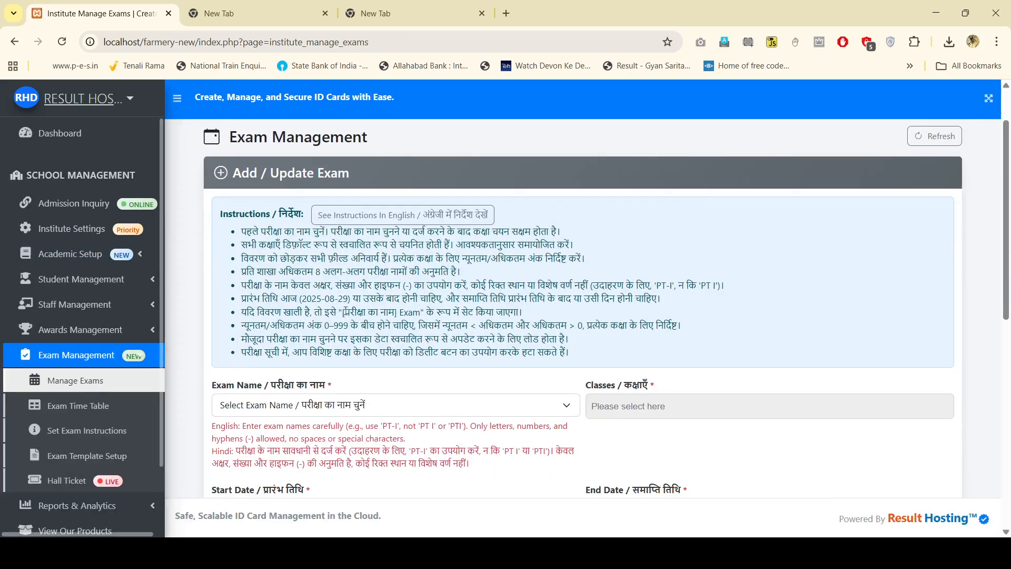
scroll(329, 257, "down", 1)
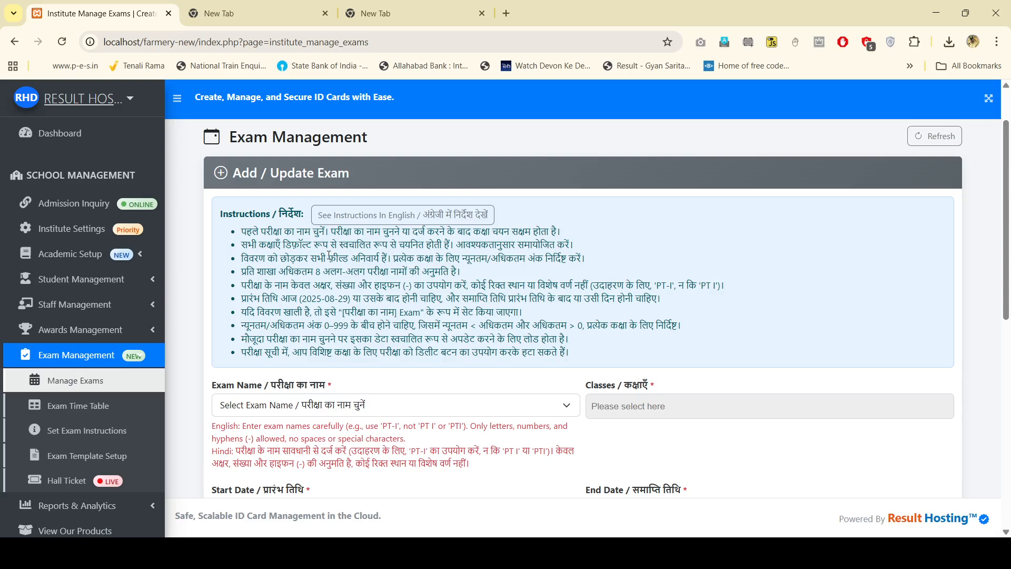
scroll(421, 309, "down", 2)
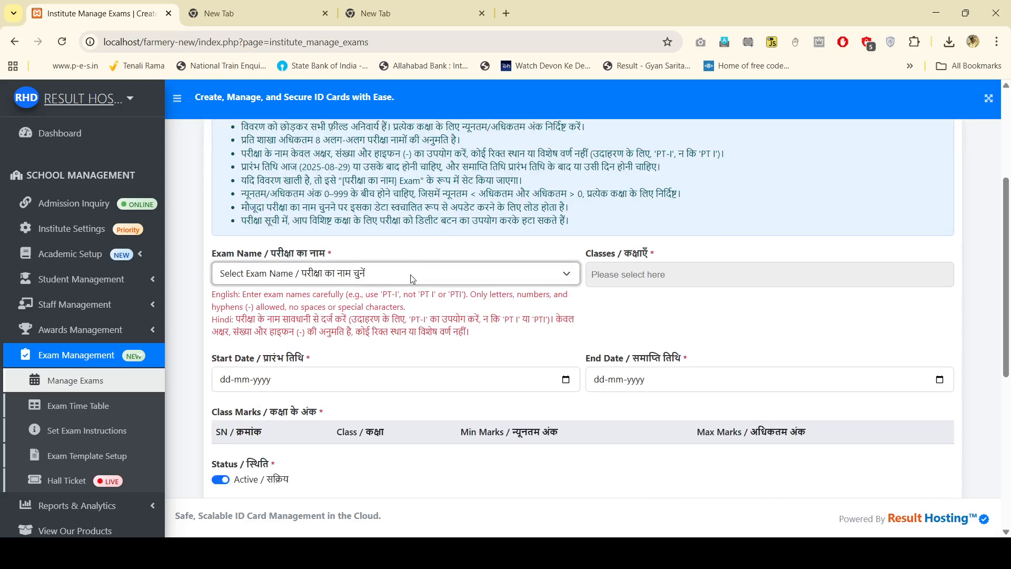
Step: Choose 'Other (Enter New)' for Exam Name, then clear a mistyped name
left_click(419, 316)
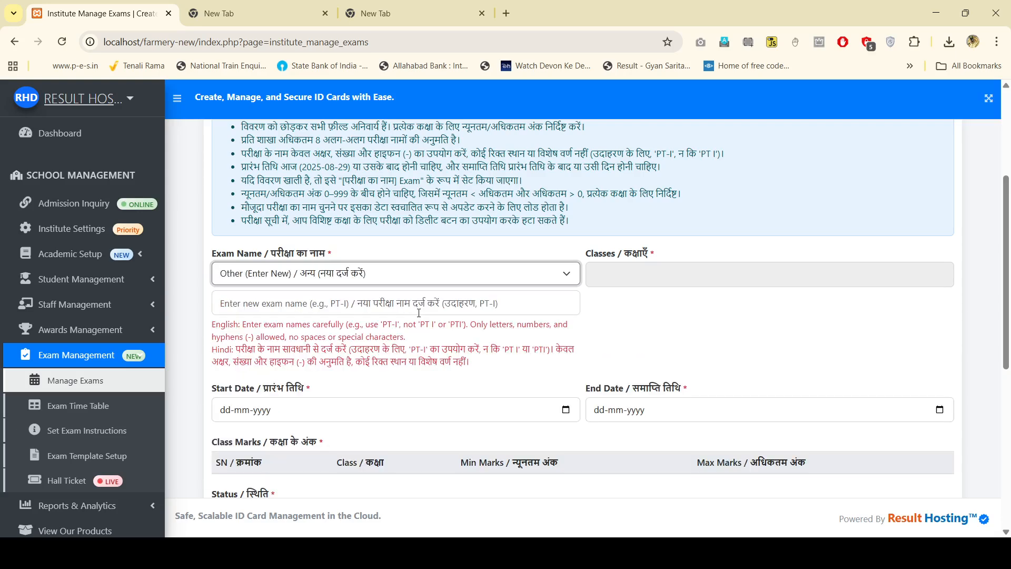
left_click(304, 307)
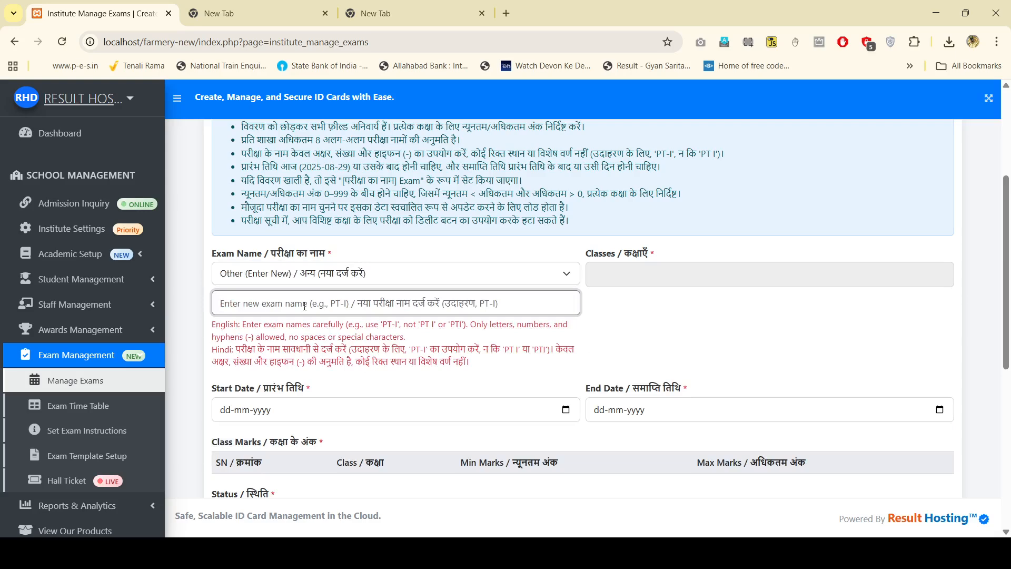
type("UT")
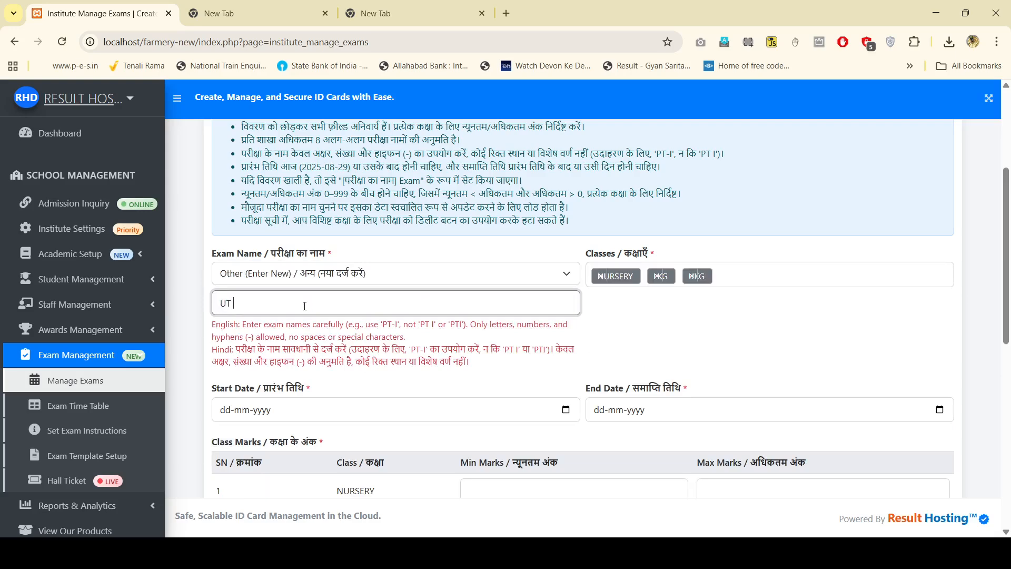
type(" 1")
key("BackSpace")
key("BackSpace")
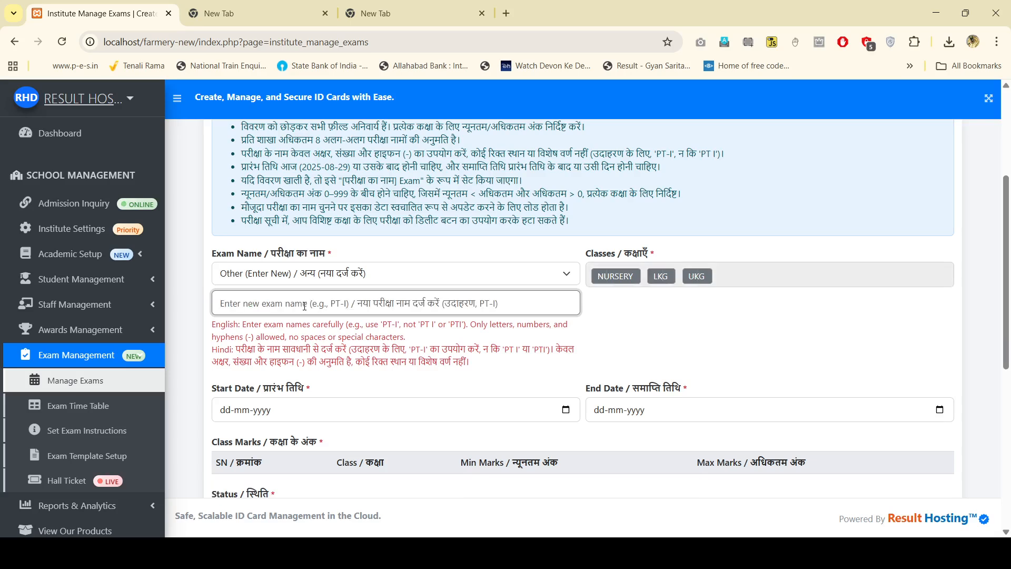
type("PT-I")
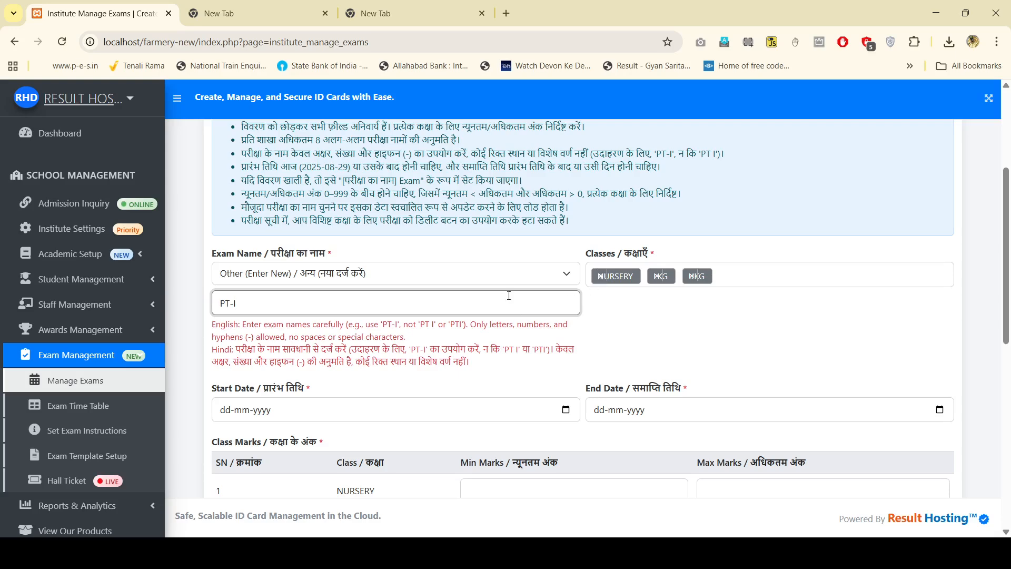
left_click_drag(486, 306, 221, 306)
key("BackSpace")
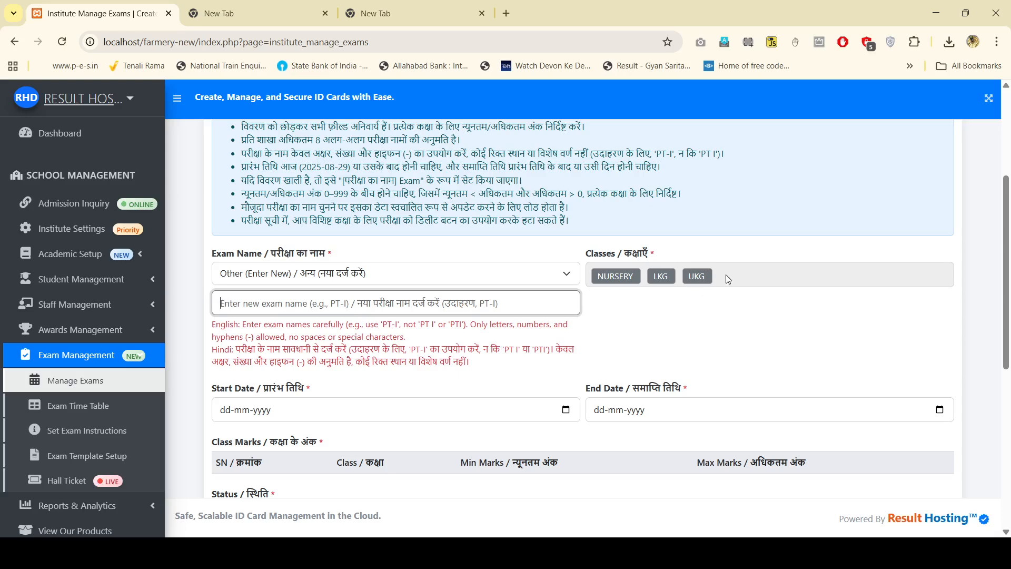
left_click(432, 276)
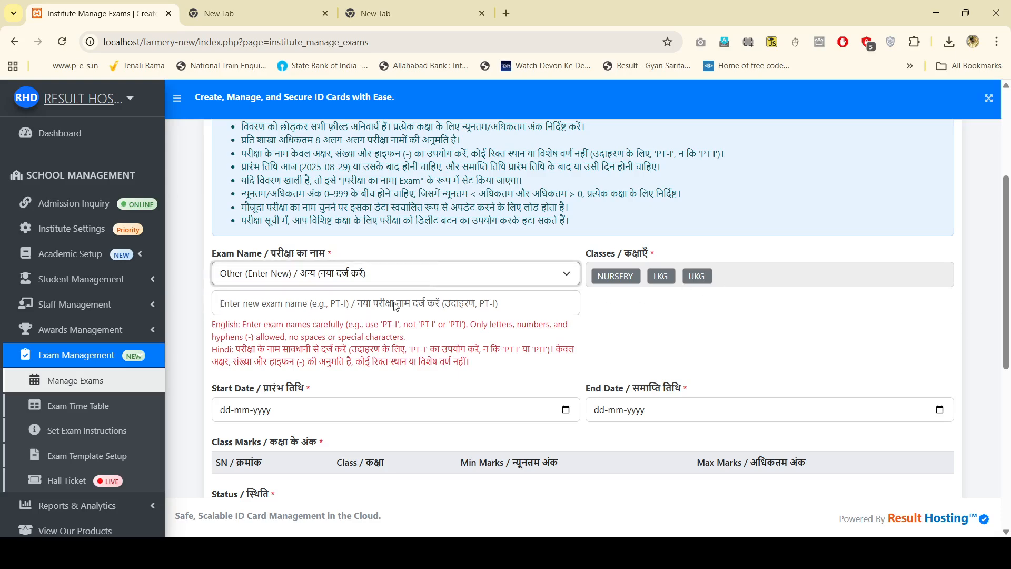
Step: Reload the form, choose 'Other (Enter New)' again and enter the new exam name PT-I
key("F5")
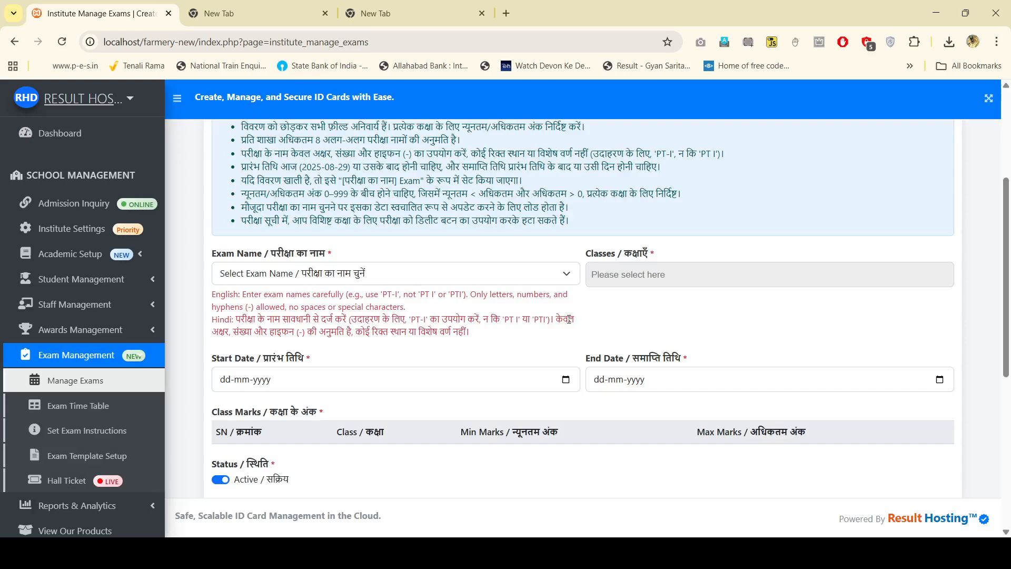
left_click(449, 275)
left_click(304, 311)
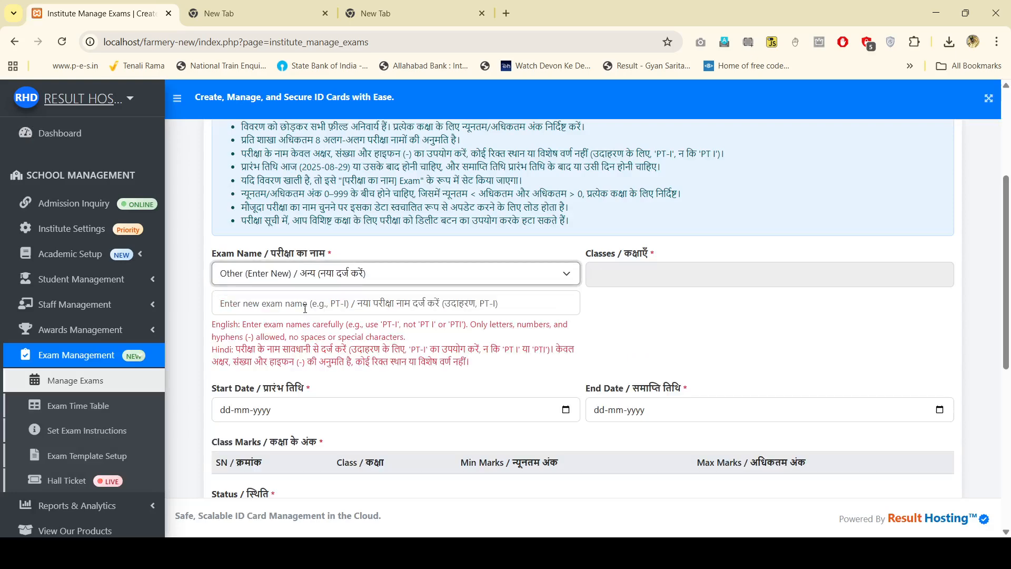
left_click(318, 304)
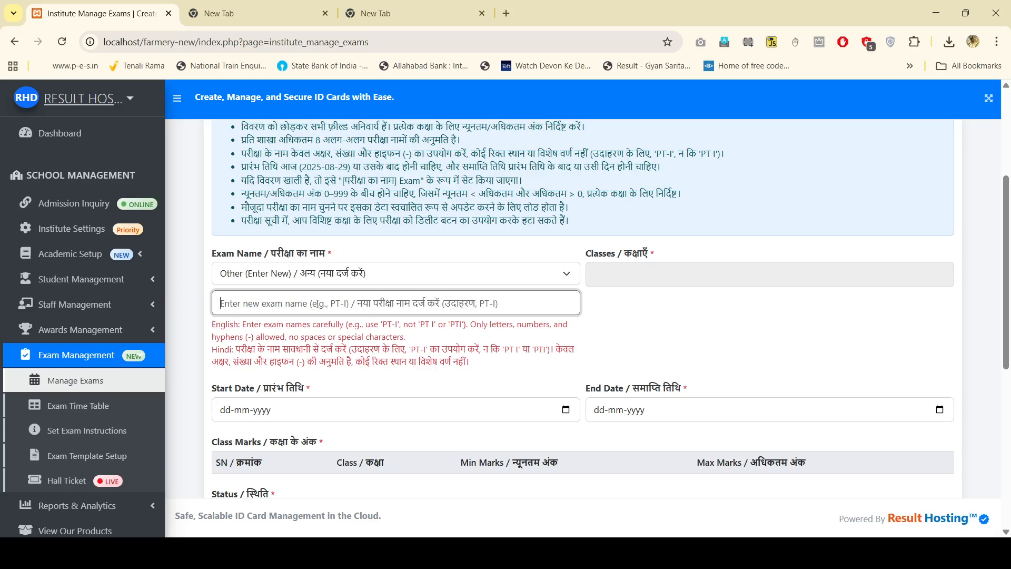
type("PT-I")
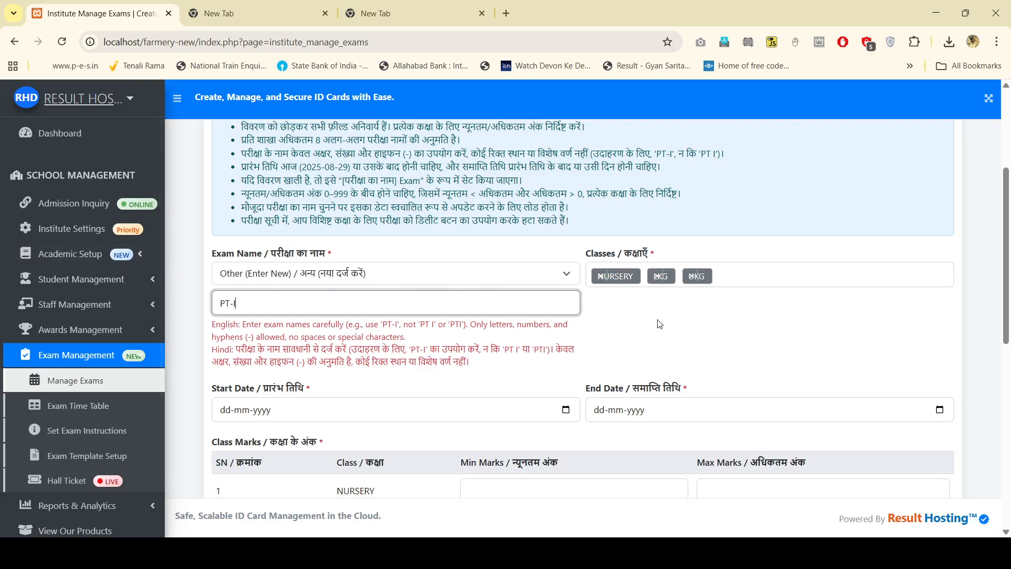
scroll(579, 332, "down", 2)
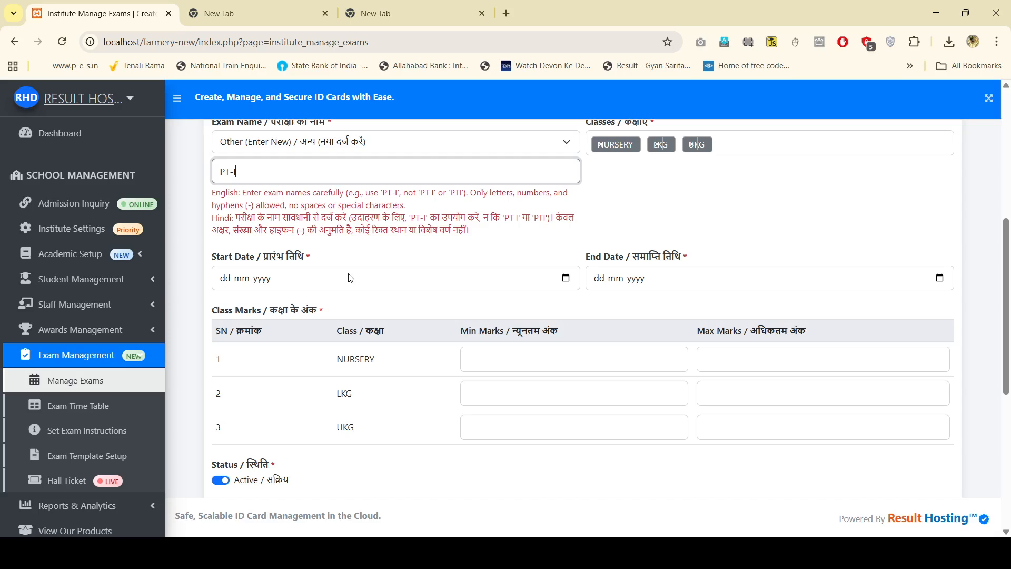
Step: Set the PT-I exam dates from 01-09-2025 to 12-09-2025
left_click(565, 279)
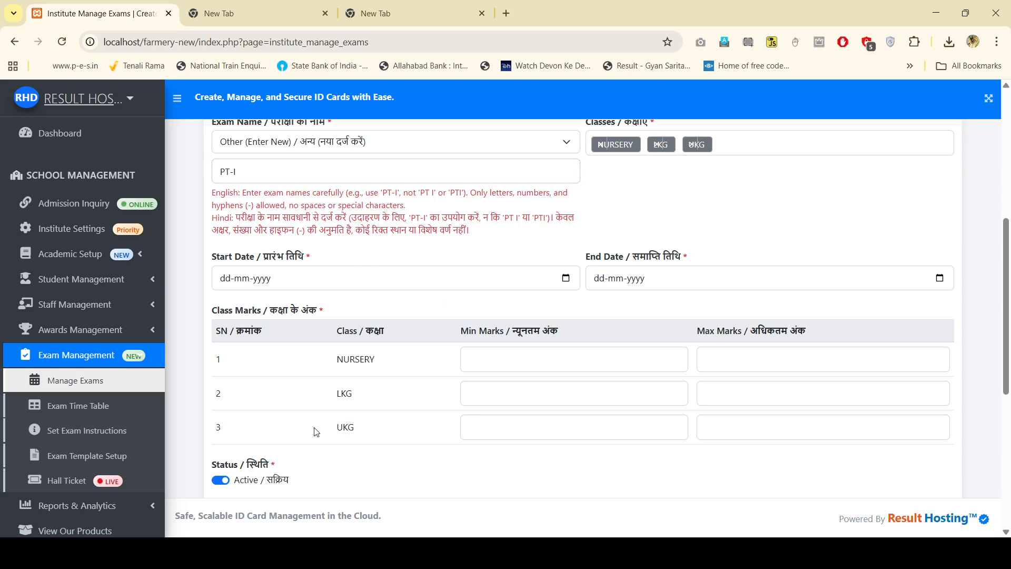
left_click(233, 443)
left_click(721, 316)
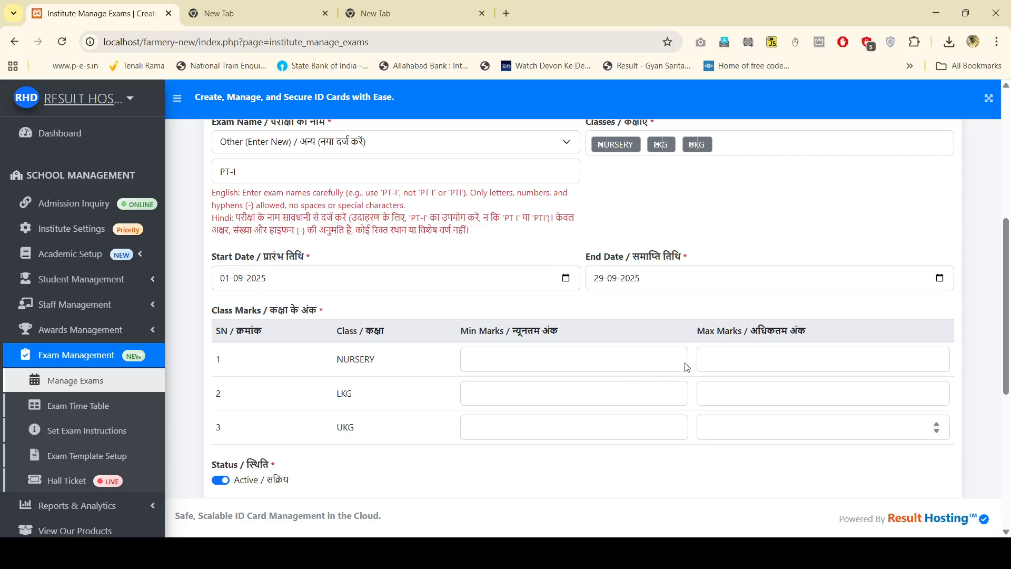
left_click(673, 371)
Step: Enter minimum marks 3 for NURSERY, LKG and UKG
left_click(503, 360)
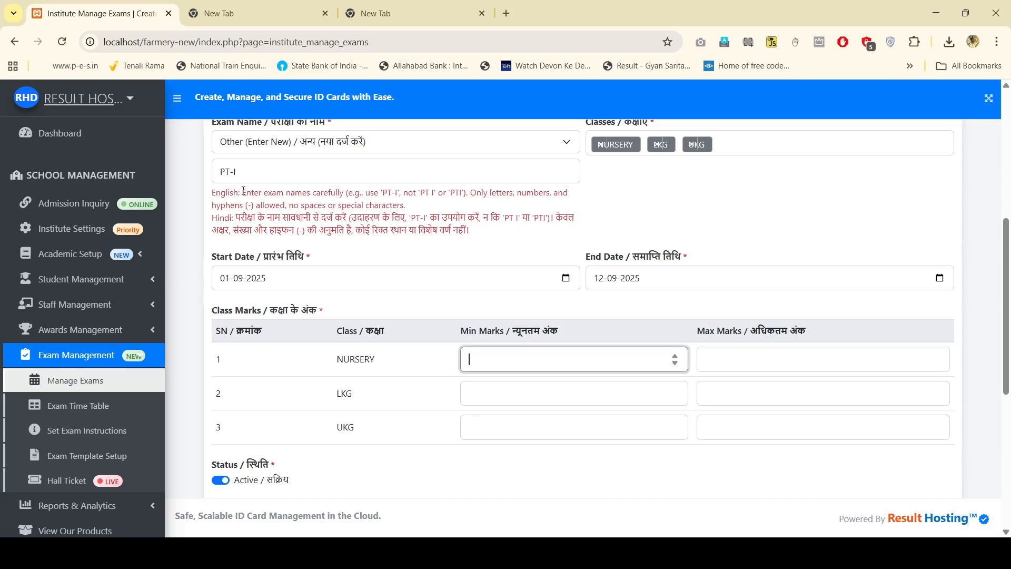
type("3")
left_click(543, 391)
type("3")
left_click(528, 421)
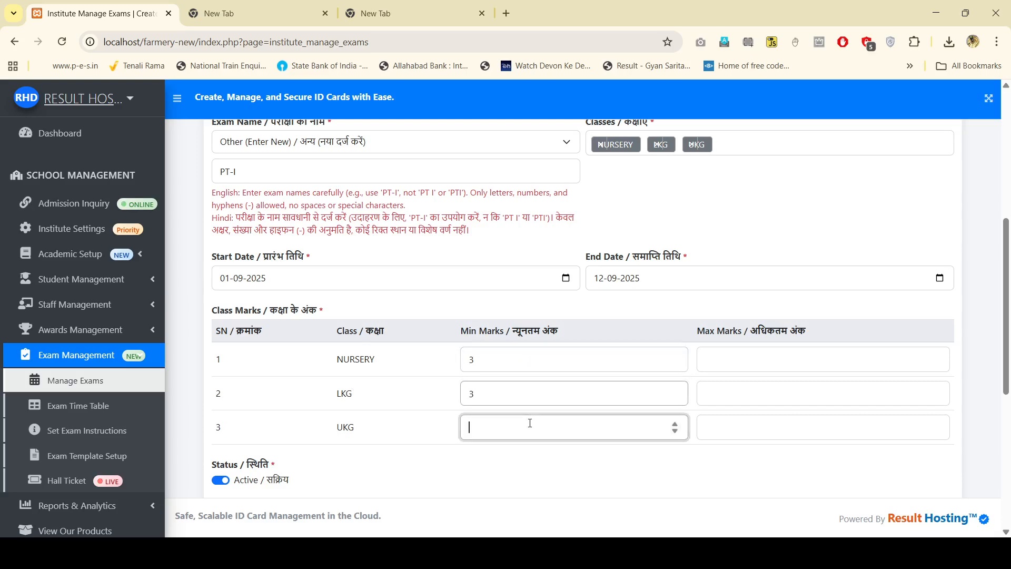
type("3")
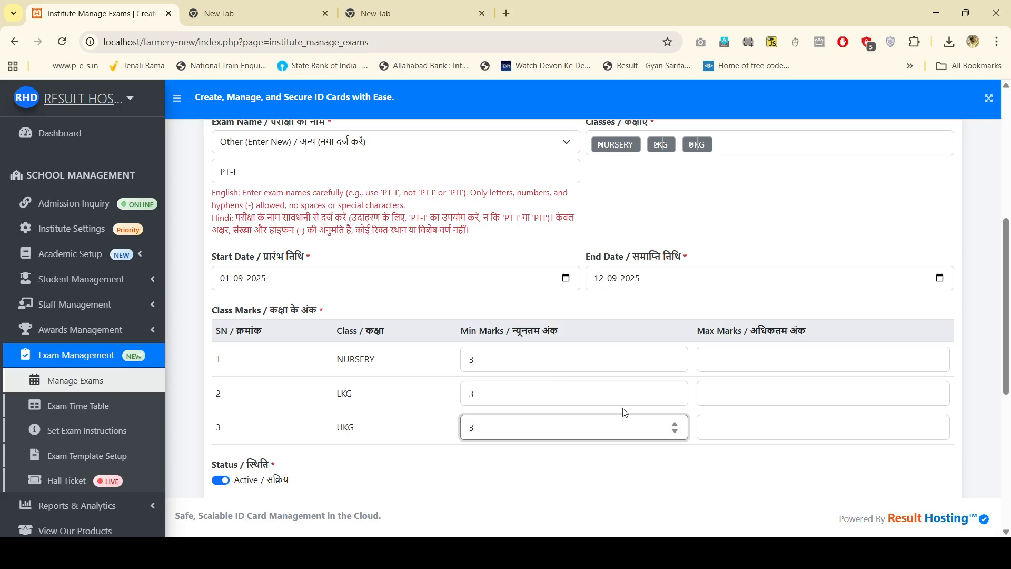
left_click(523, 360)
left_click(524, 392)
left_click(523, 427)
Step: Enter maximum marks 10 for NURSERY, LKG and UKG
left_click(705, 358)
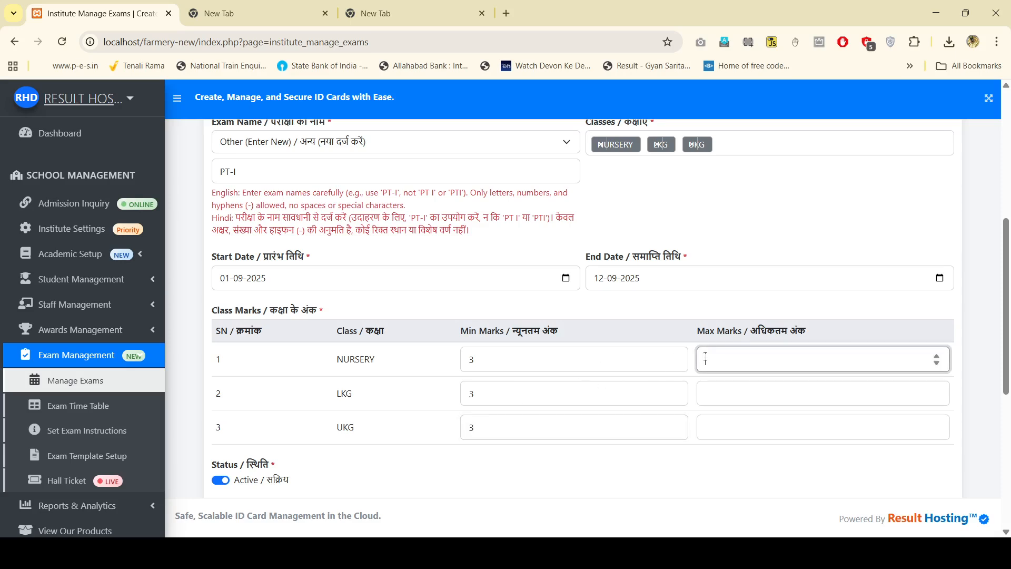
type("10")
left_click(716, 392)
type("101")
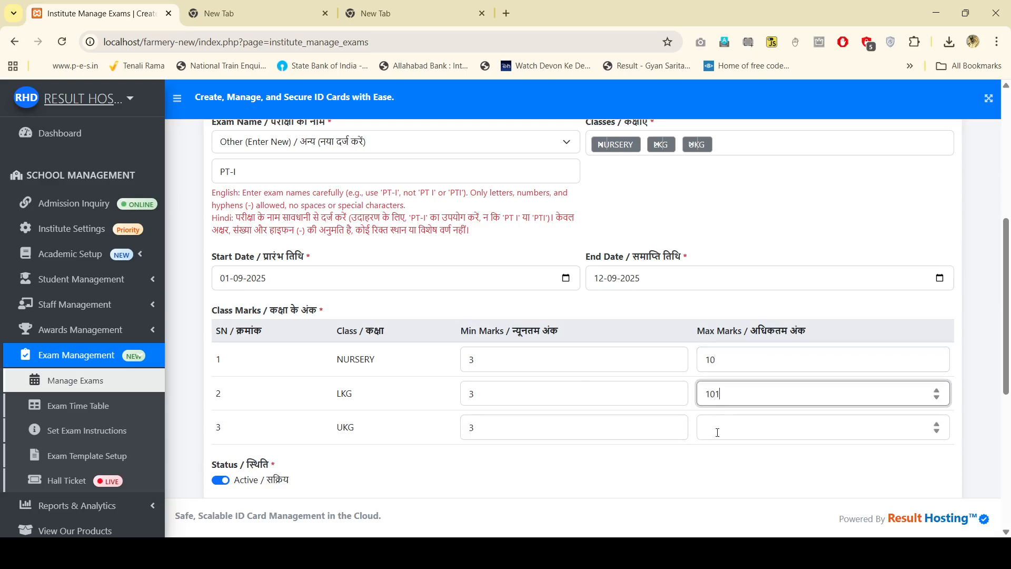
left_click(719, 421)
type("0")
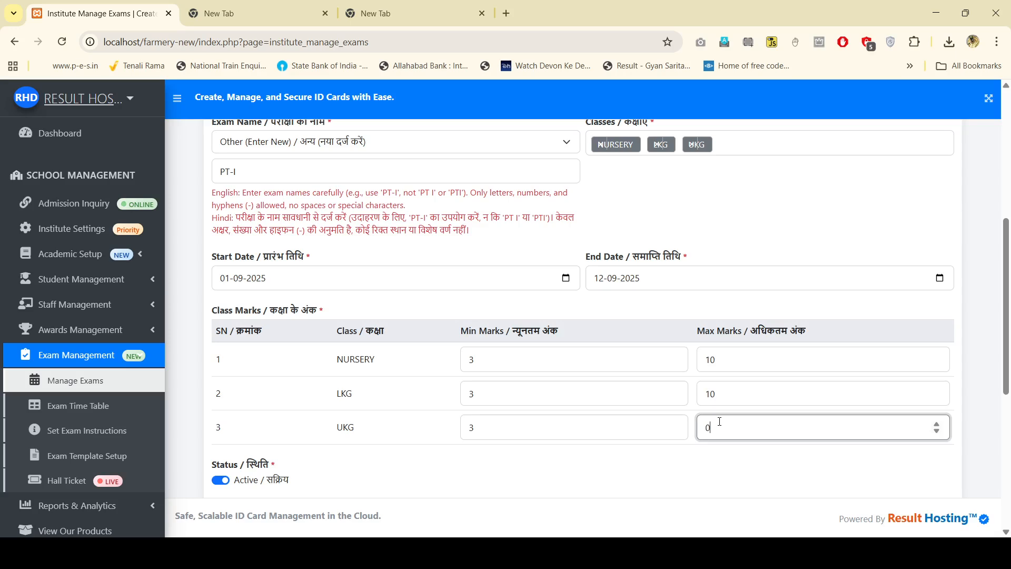
key("BackSpace")
type("10")
scroll(578, 319, "down", 1)
scroll(578, 319, "down", 2)
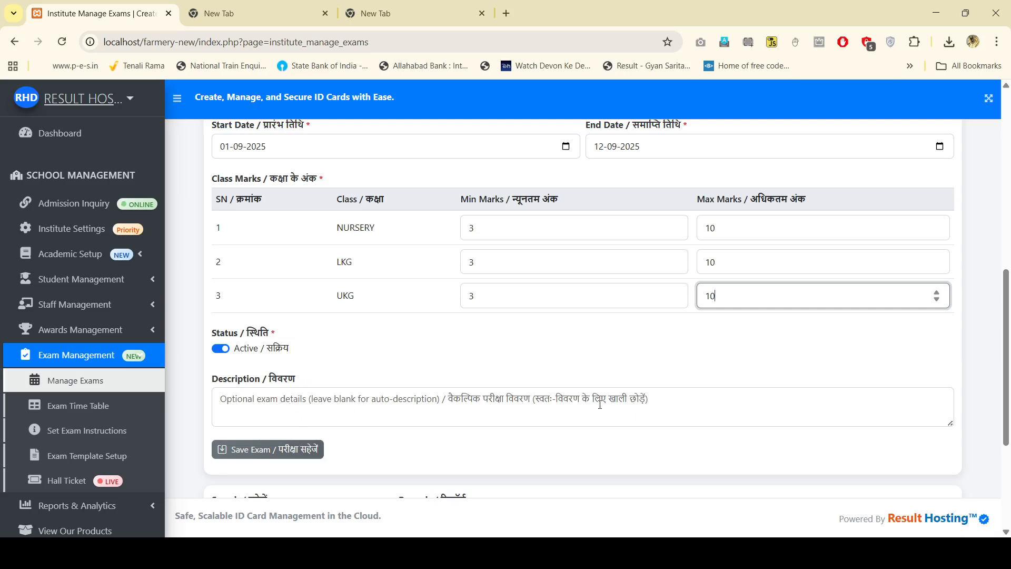
Step: Save the PT-I exam and check that the exam list shows its NURSERY, LKG and UKG rows
left_click(322, 448)
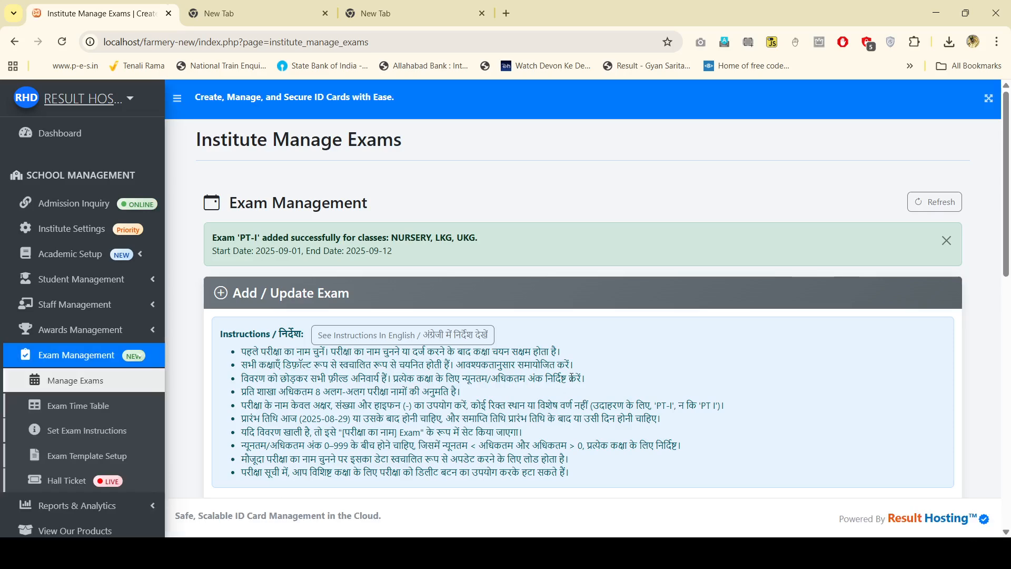
scroll(502, 287, "down", 10)
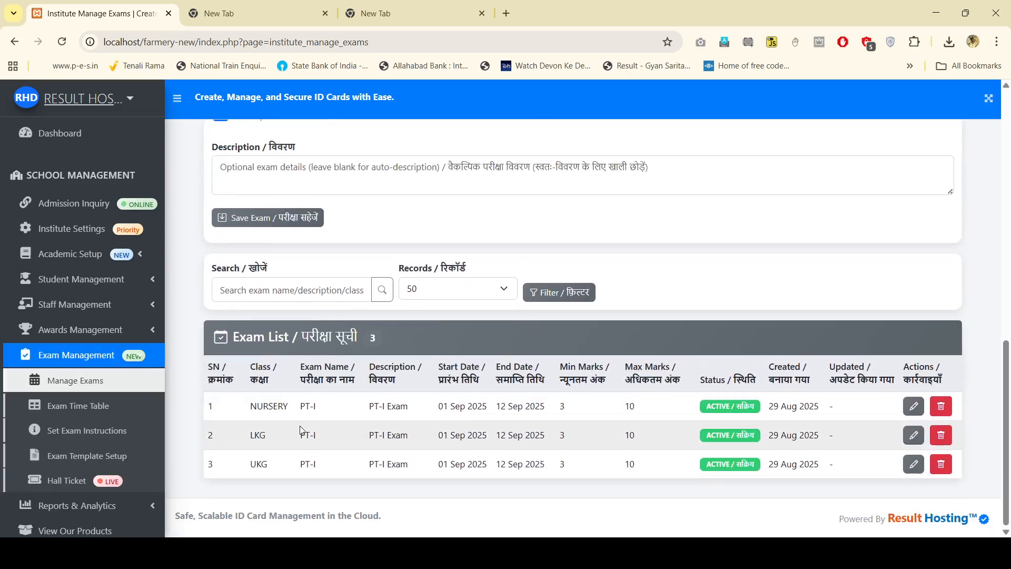
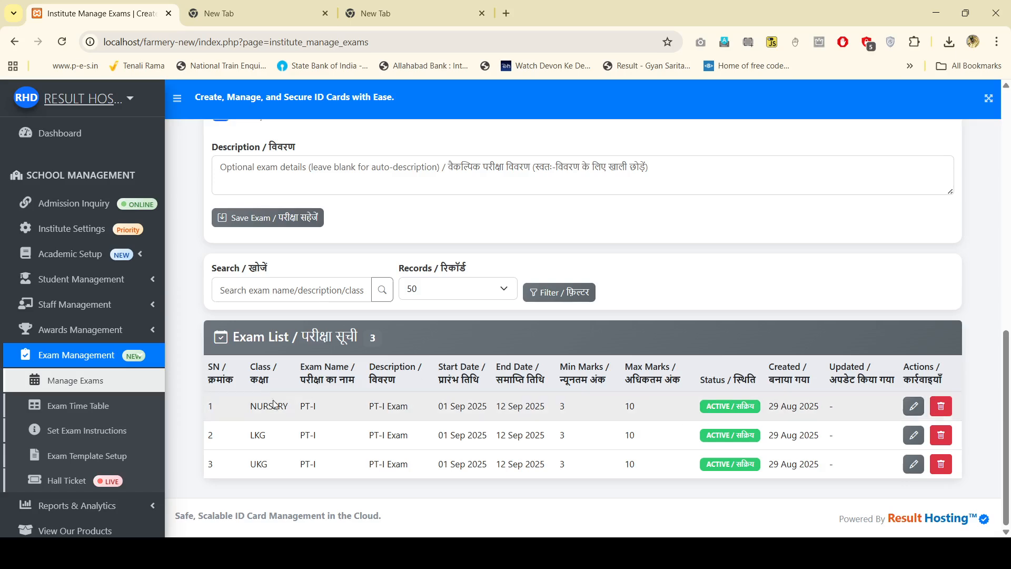
Step: Open the Exam Time Table page and select PT-I as the exam name
left_click(101, 410)
scroll(398, 317, "down", 5)
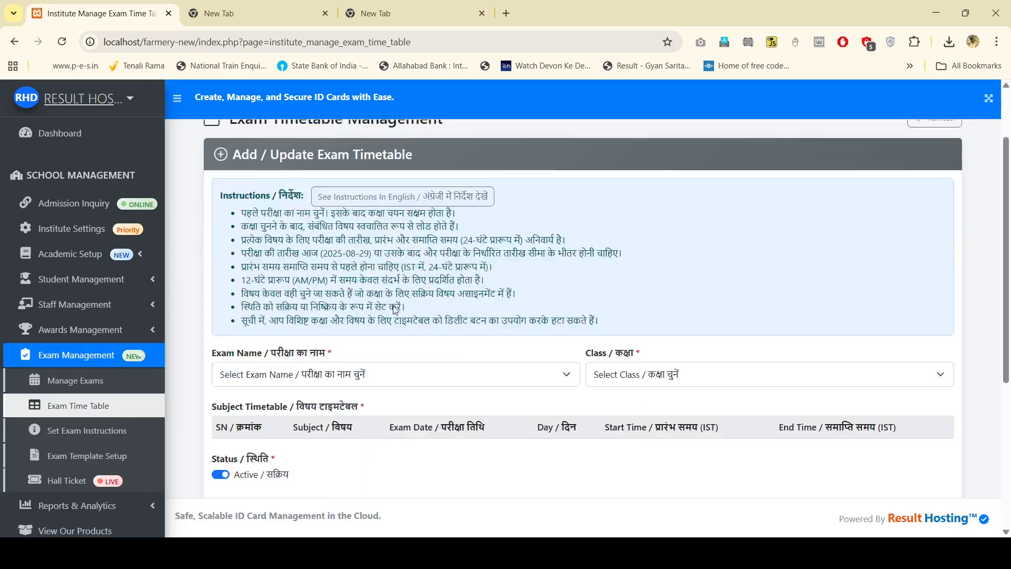
scroll(397, 316, "up", 3)
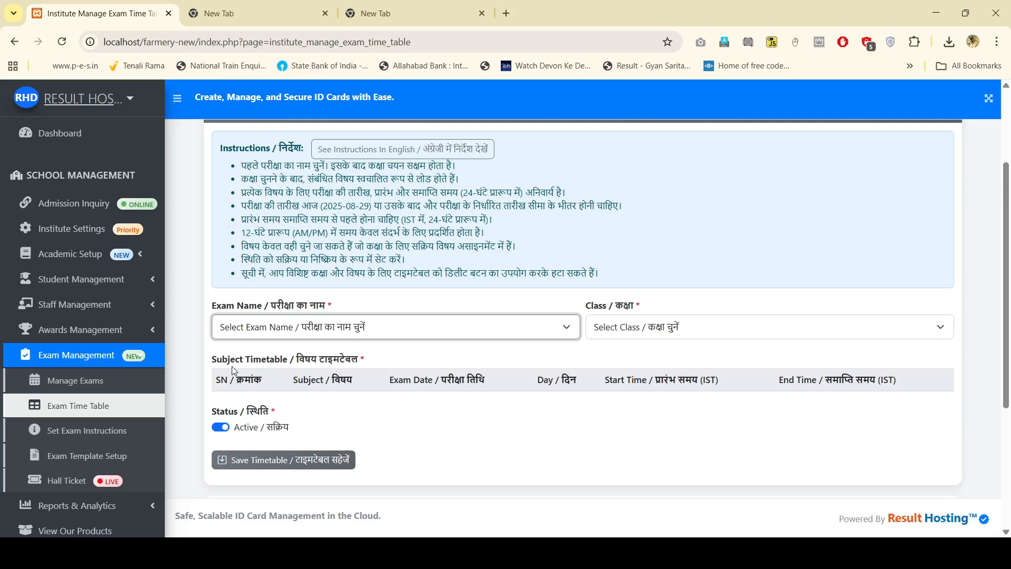
left_click(239, 361)
left_click(650, 329)
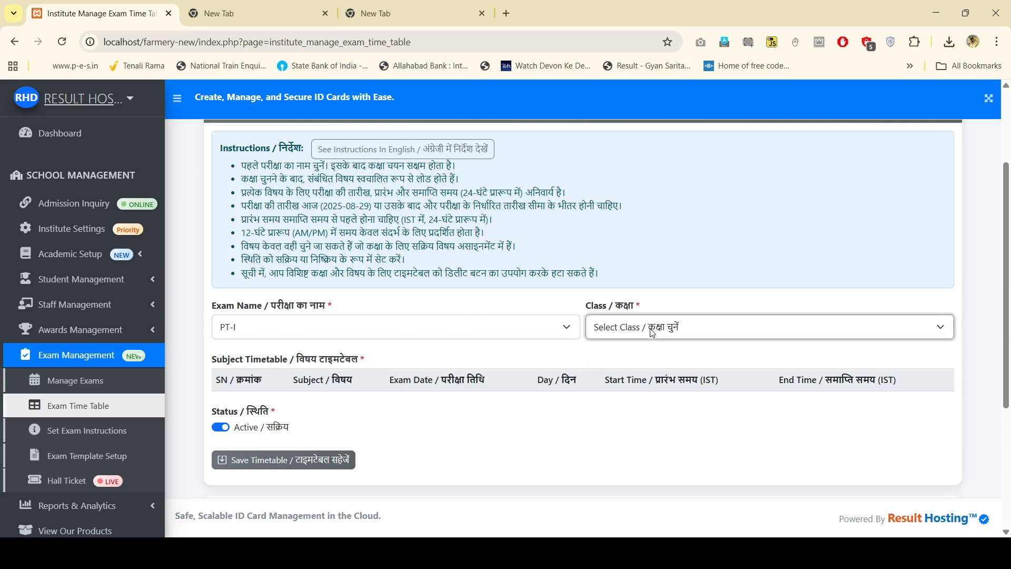
Step: Set the class to UKG so its five subject rows appear
left_click(648, 398)
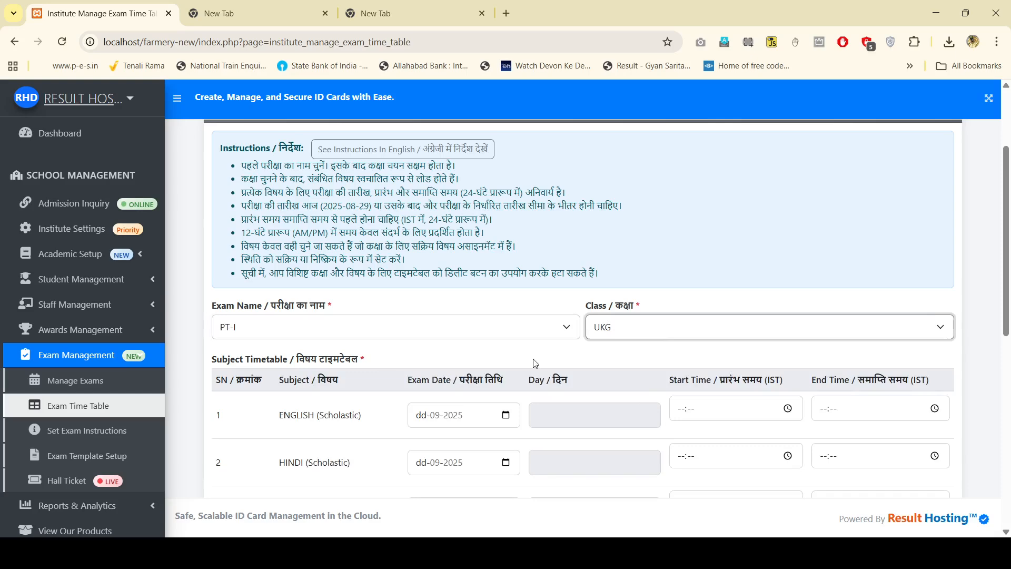
scroll(377, 411, "down", 3)
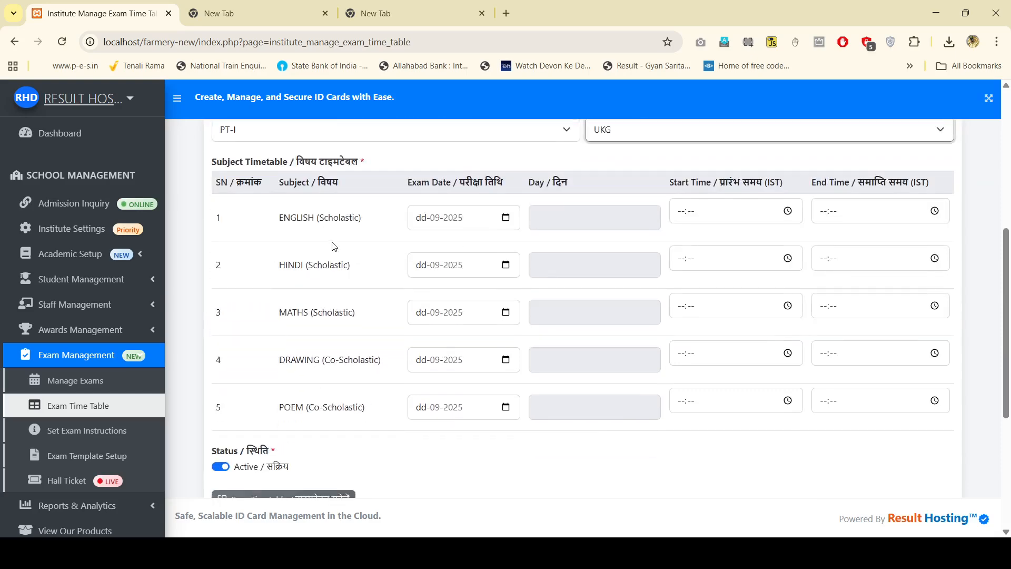
scroll(473, 316, "up", 1)
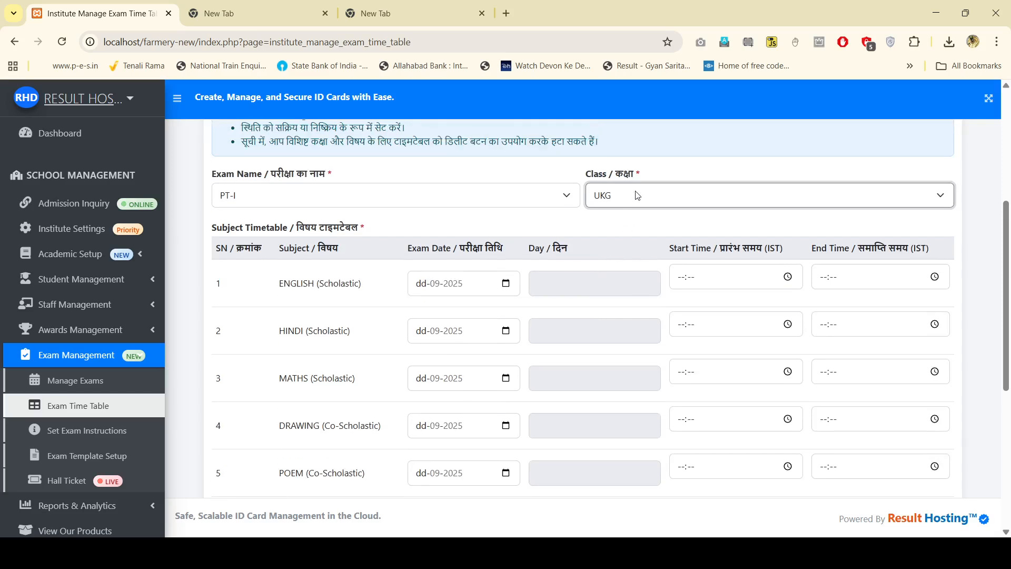
key("Up")
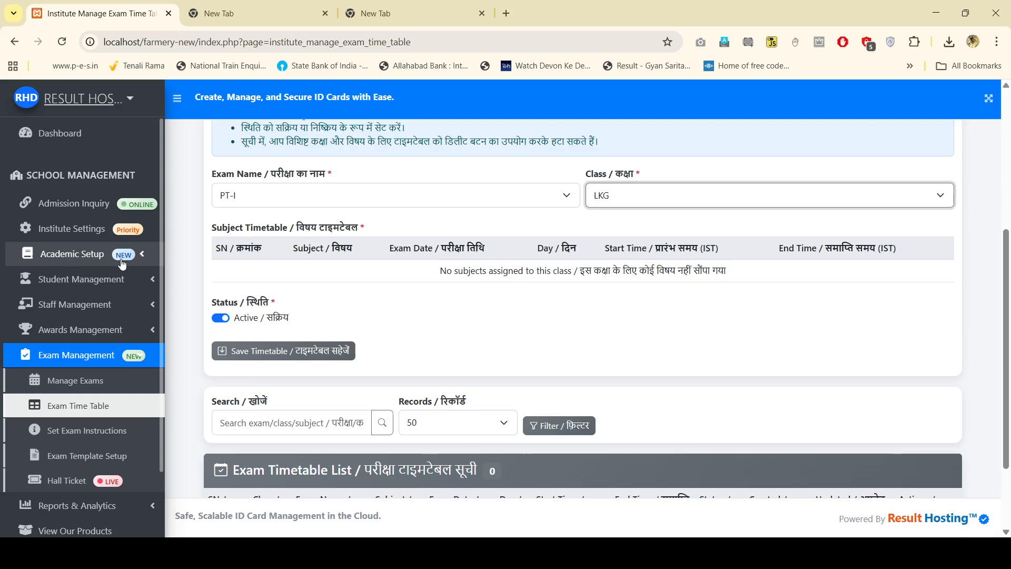
left_click(654, 197)
left_click(653, 272)
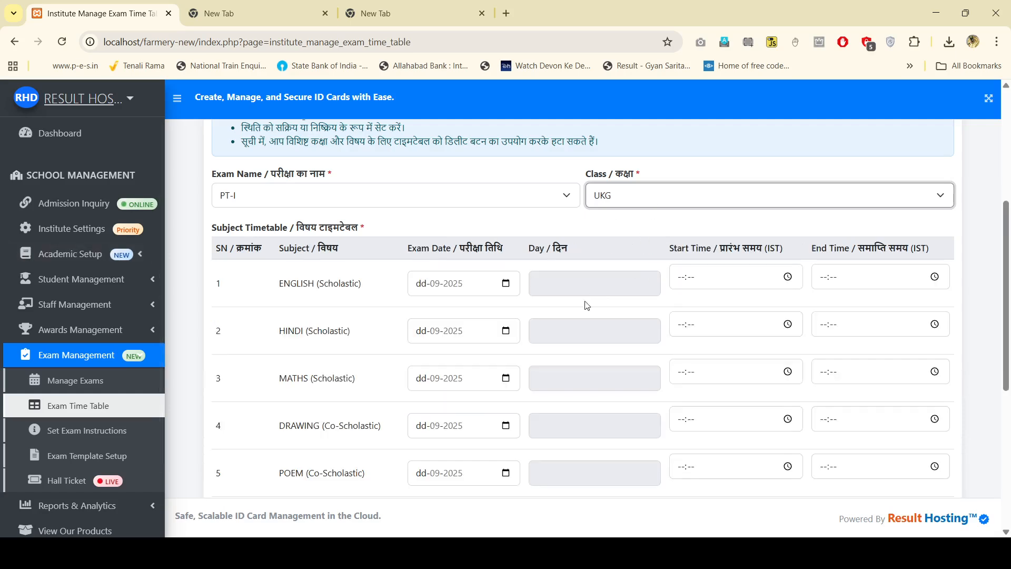
left_click(505, 285)
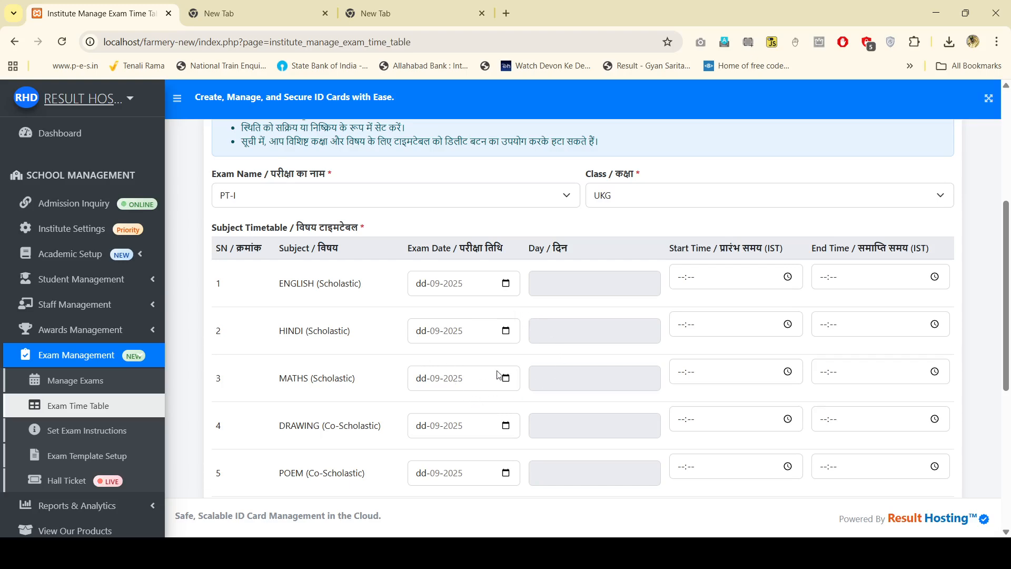
Step: Enter the UKG PT-I exam dates, running from 1 to 12 September
type("01")
type("03")
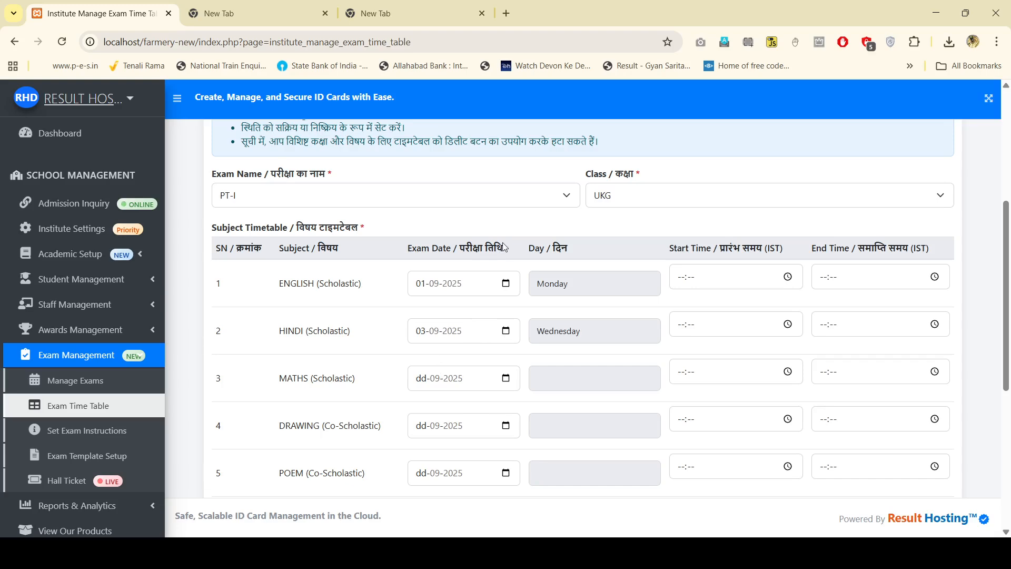
type("05")
scroll(483, 420, "down", 2)
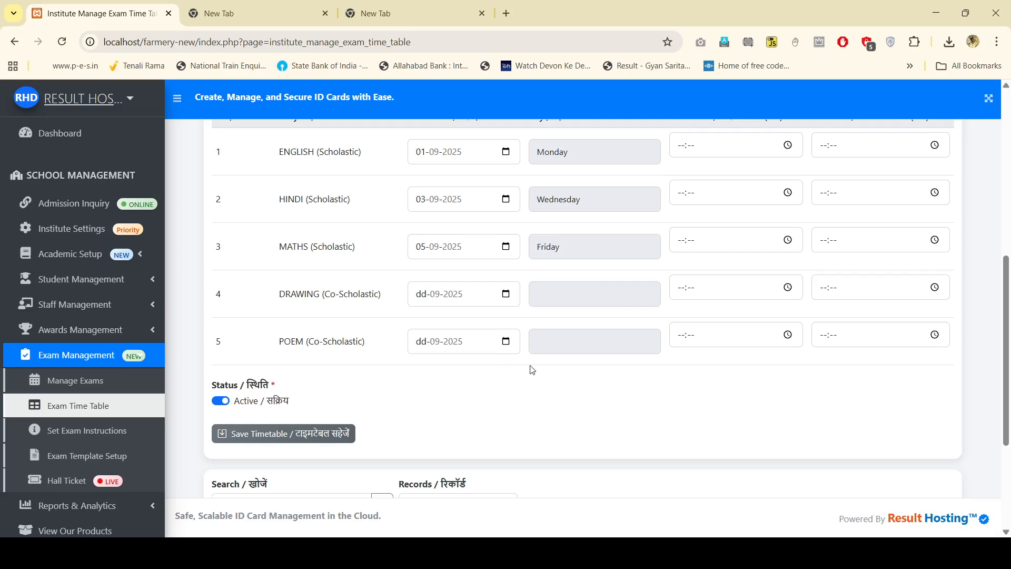
type("08")
type("12")
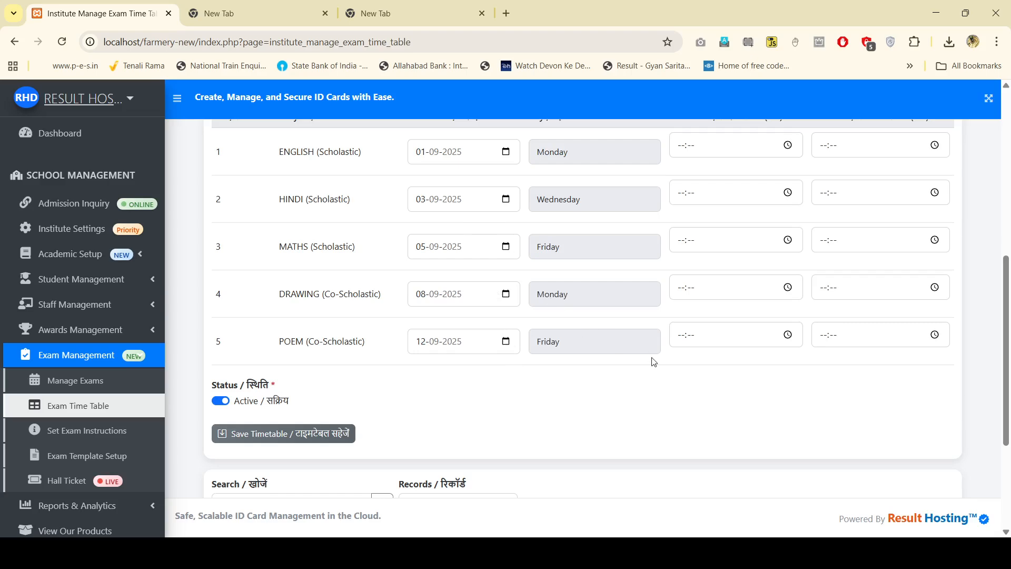
scroll(692, 350, "up", 3)
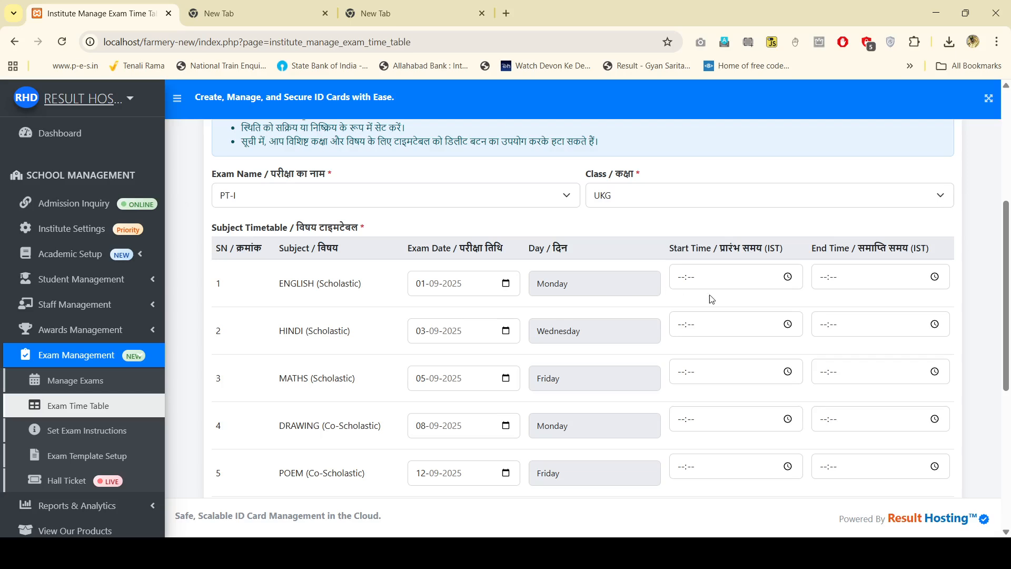
Step: Set start times of 08:00 for ENGLISH, HINDI and MATHS, and 08:30 for DRAWING and POEM
left_click(679, 280)
type("0800")
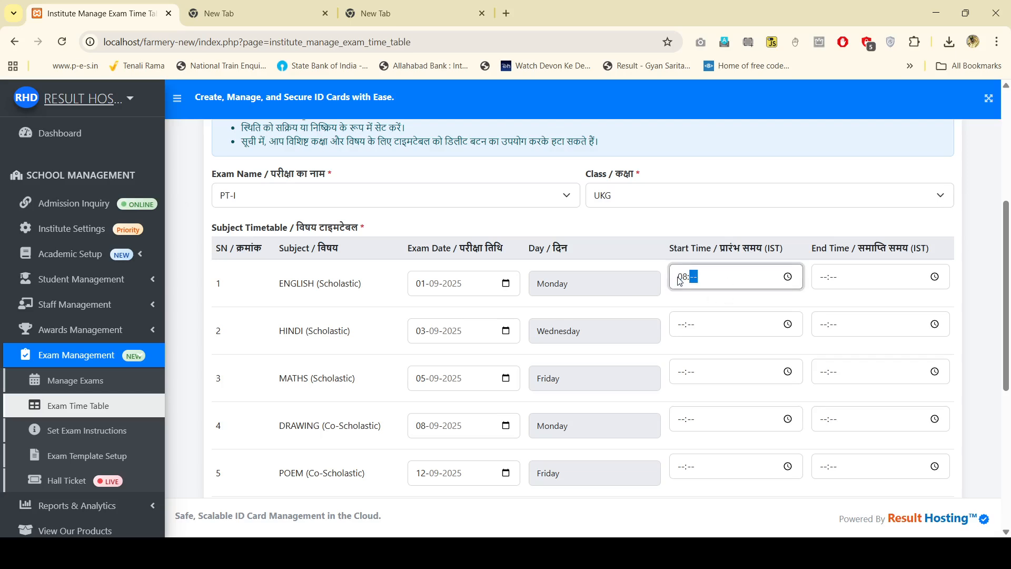
left_click(685, 326)
type("08:00")
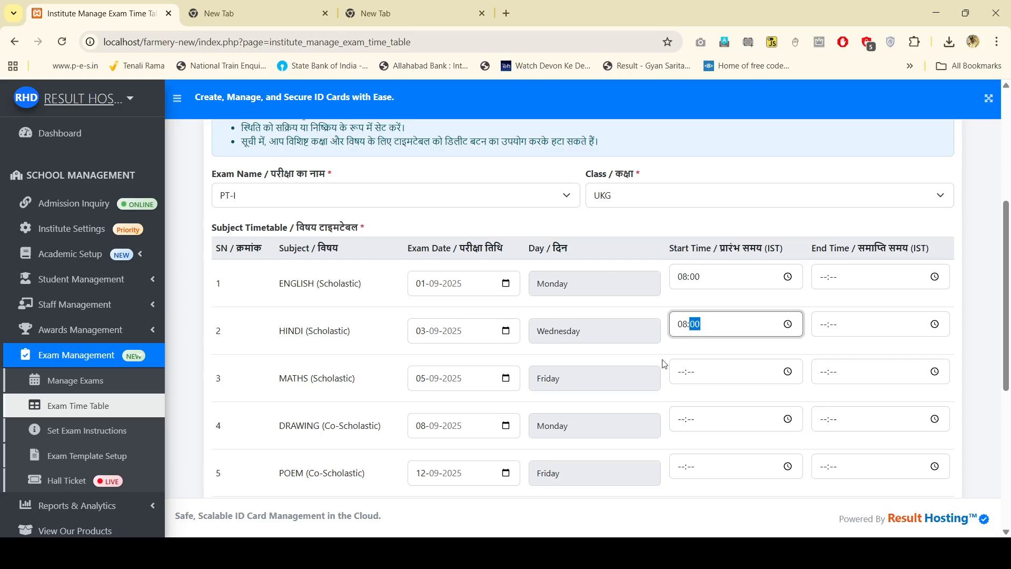
left_click(668, 375)
type("0800")
left_click(681, 421)
type("0800")
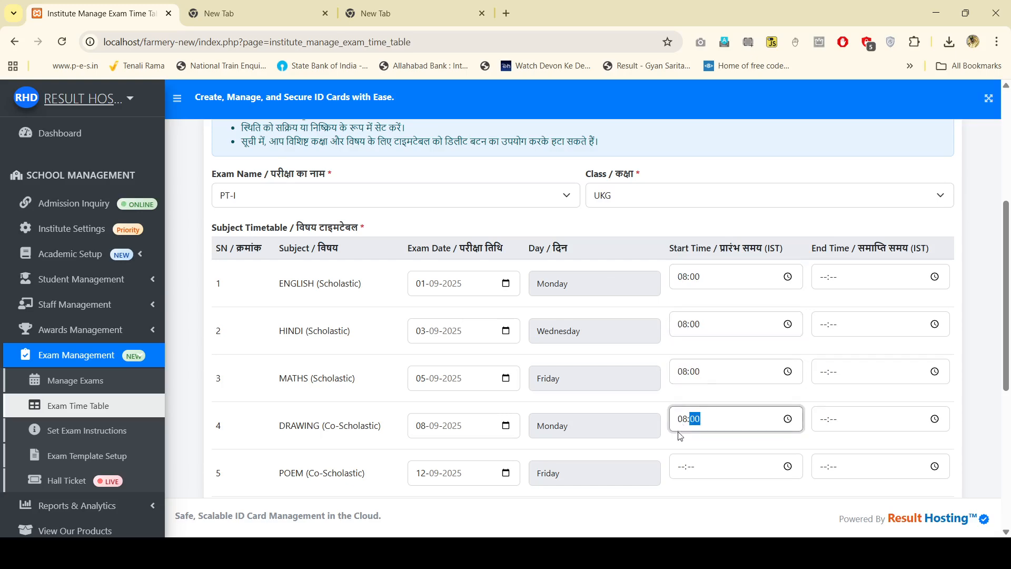
left_click(678, 468)
type("0800")
left_click(697, 422)
type("30")
left_click(696, 467)
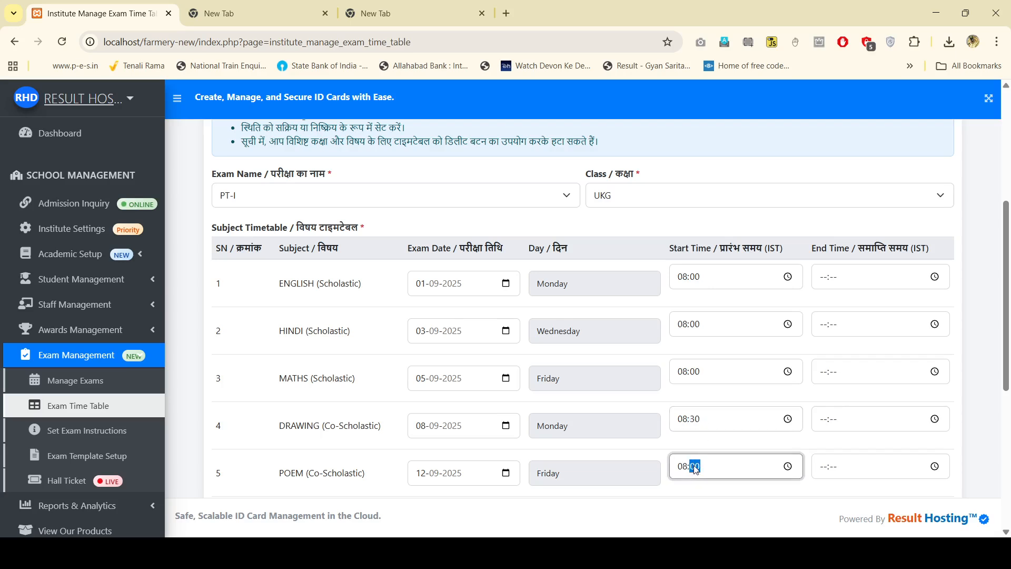
type("30")
Step: Set 10:00 end times for ENGLISH, HINDI, MATHS and DRAWING
left_click(819, 279)
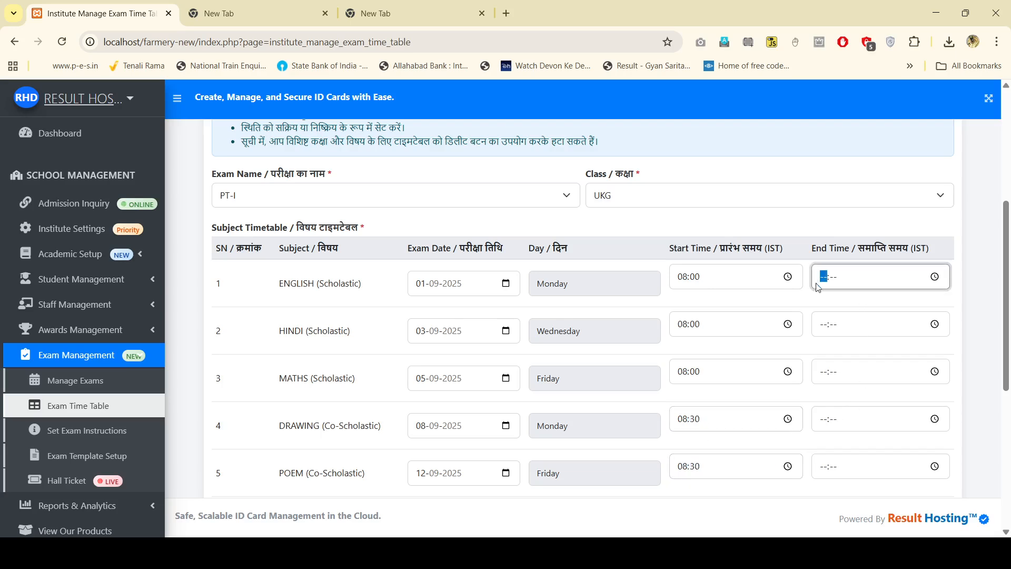
type("10:--")
left_click(819, 323)
type("100")
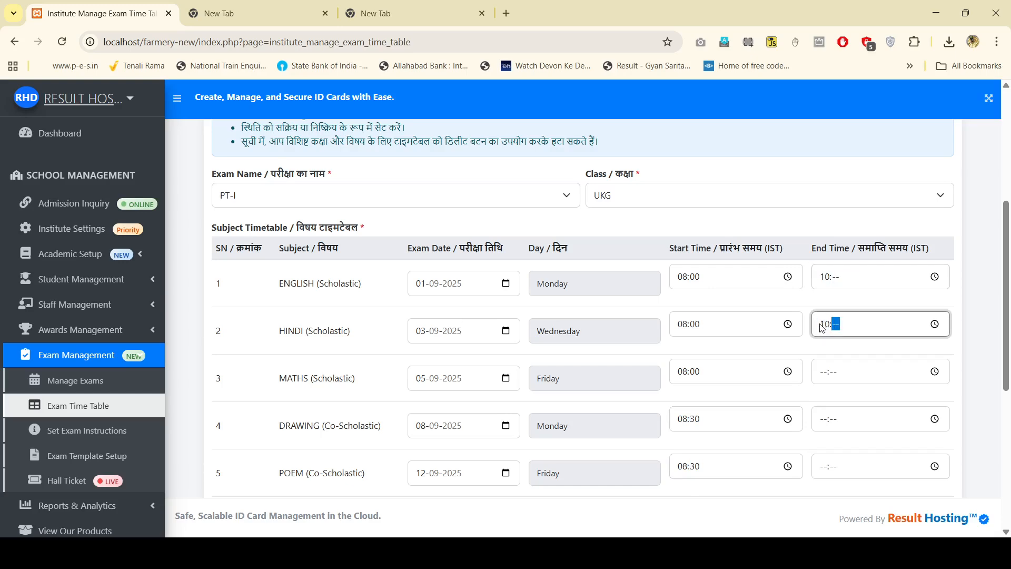
left_click(839, 279)
type("00")
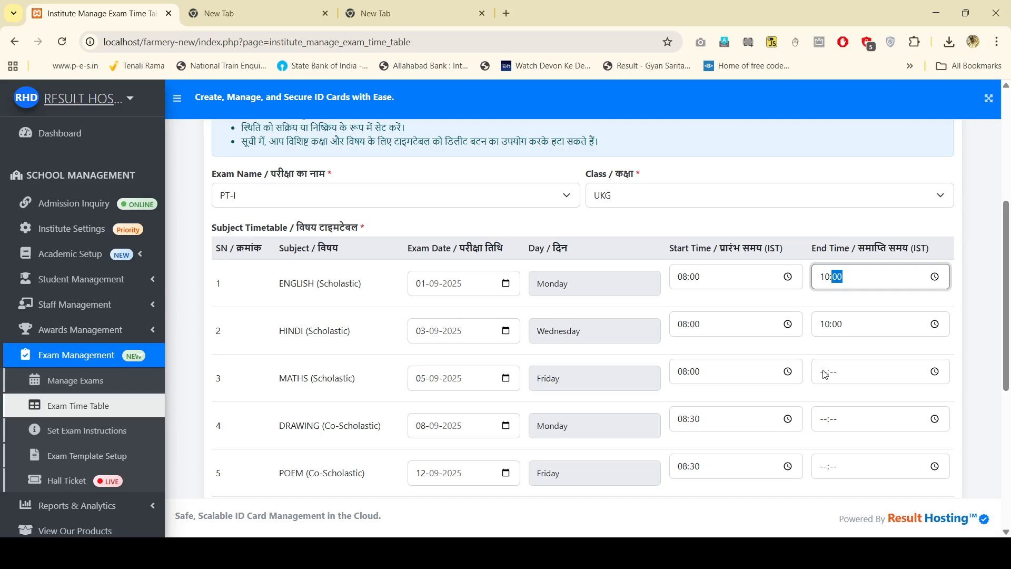
left_click(824, 374)
type("1000")
left_click(826, 424)
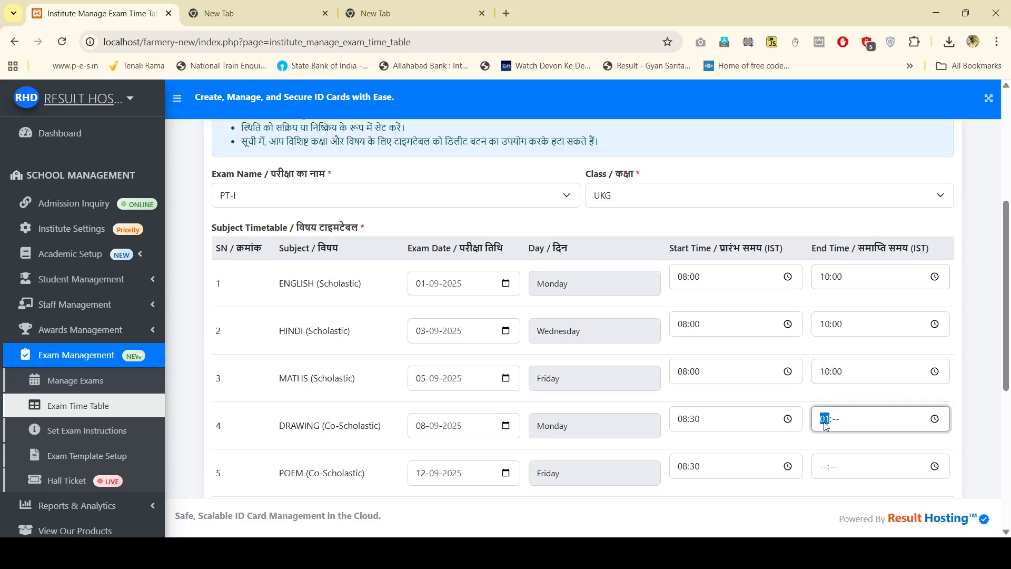
type("10:00")
Step: Correct the ENGLISH end time back to 10:00
left_click(829, 282)
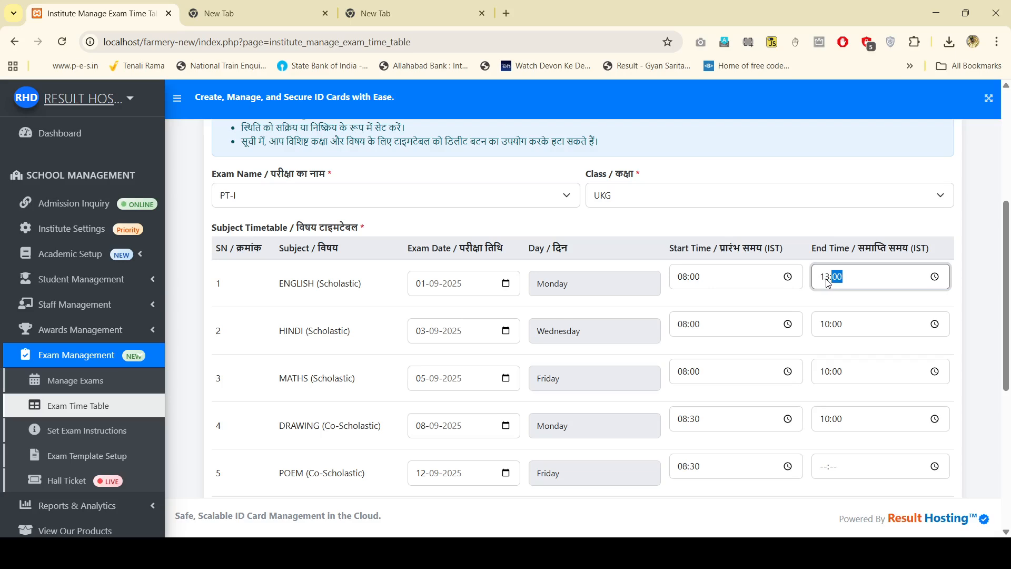
left_click(828, 281)
type("1")
left_click(828, 282)
type("11")
left_click(826, 282)
type("10:03")
left_click(823, 283)
type("1000")
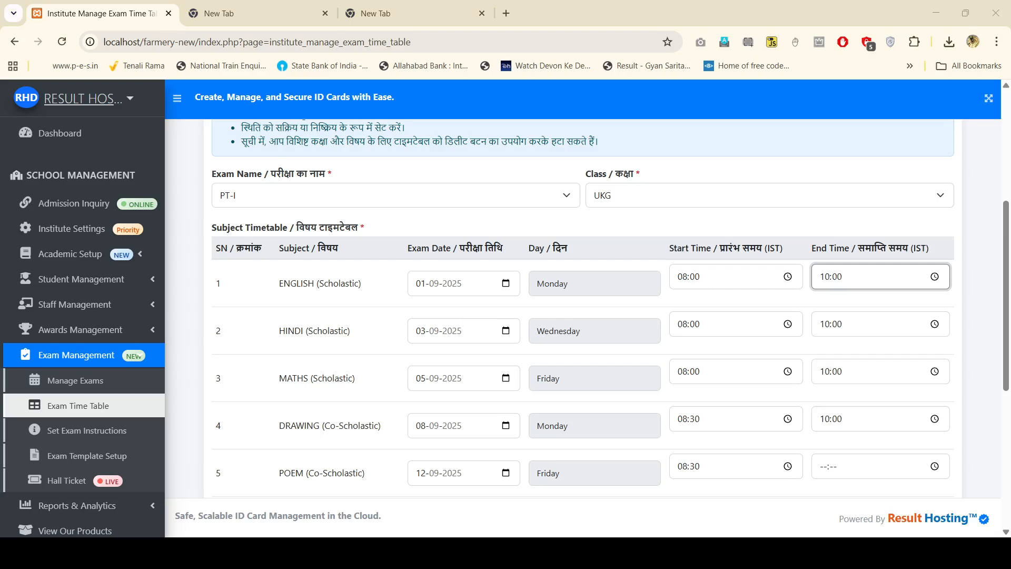
Step: Change the DRAWING and POEM end times to 10:30
scroll(830, 350, "down", 2)
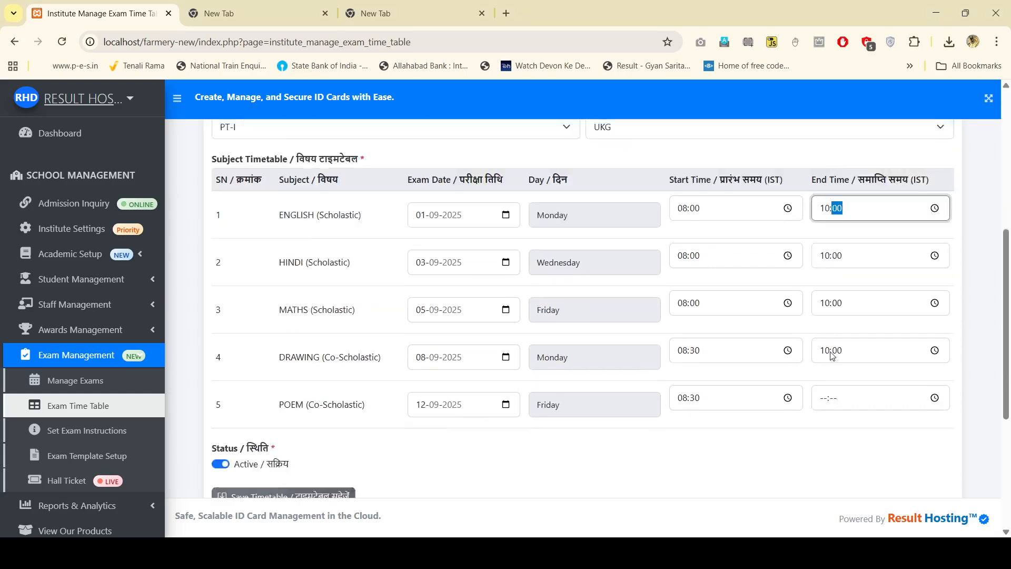
left_click(824, 292)
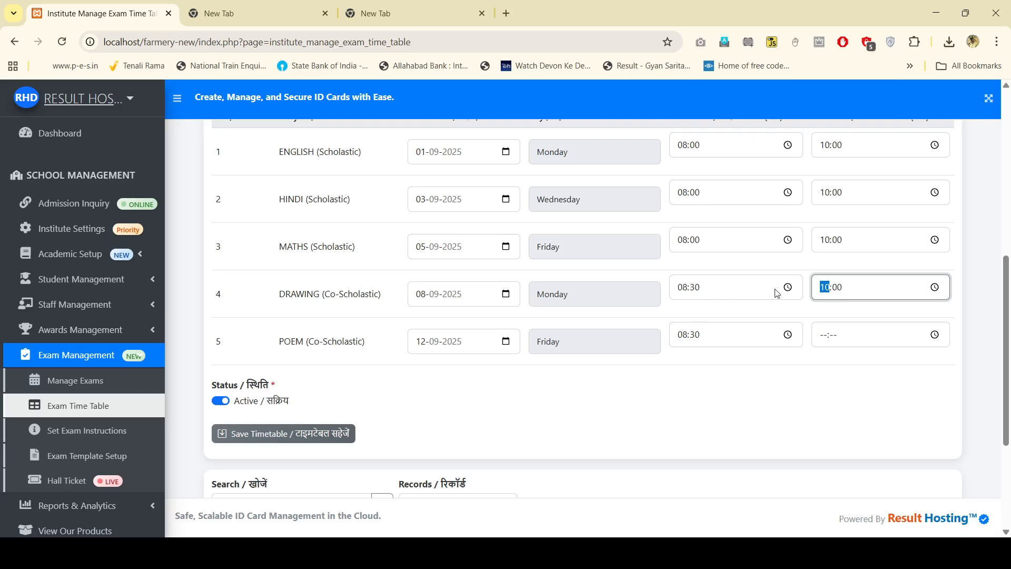
left_click(840, 296)
left_click(823, 336)
type("10:0")
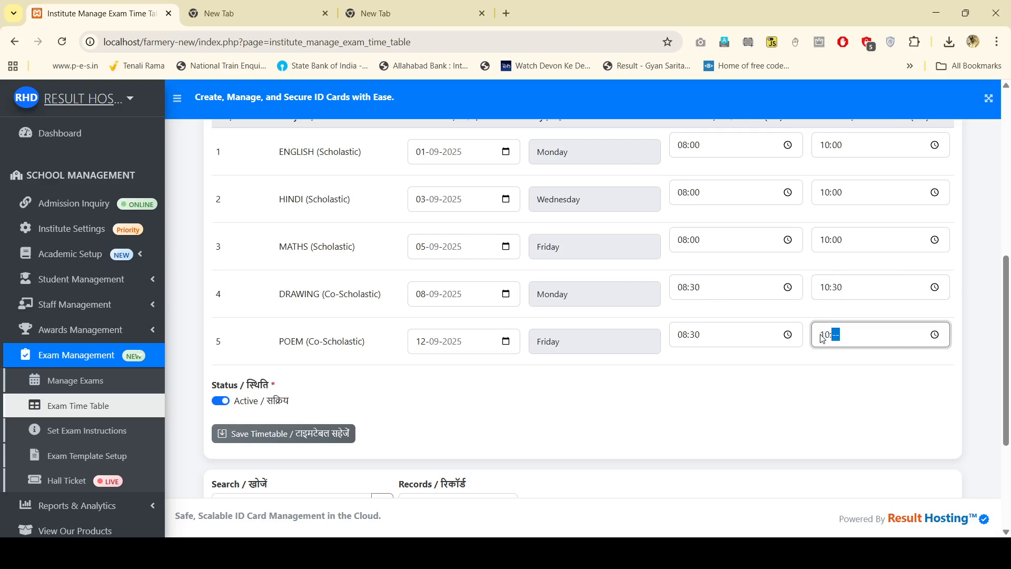
type("30")
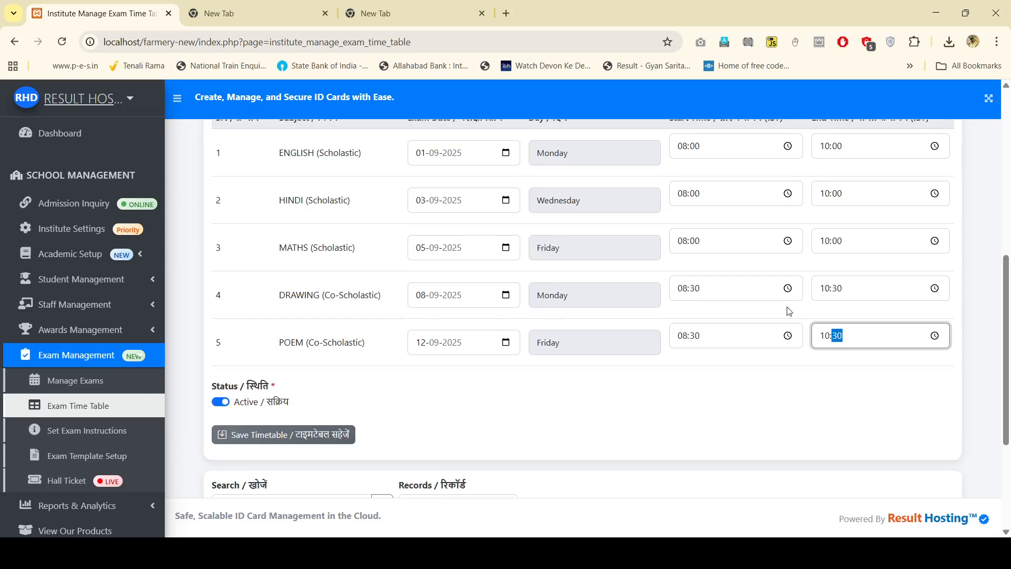
scroll(383, 293, "up", 3)
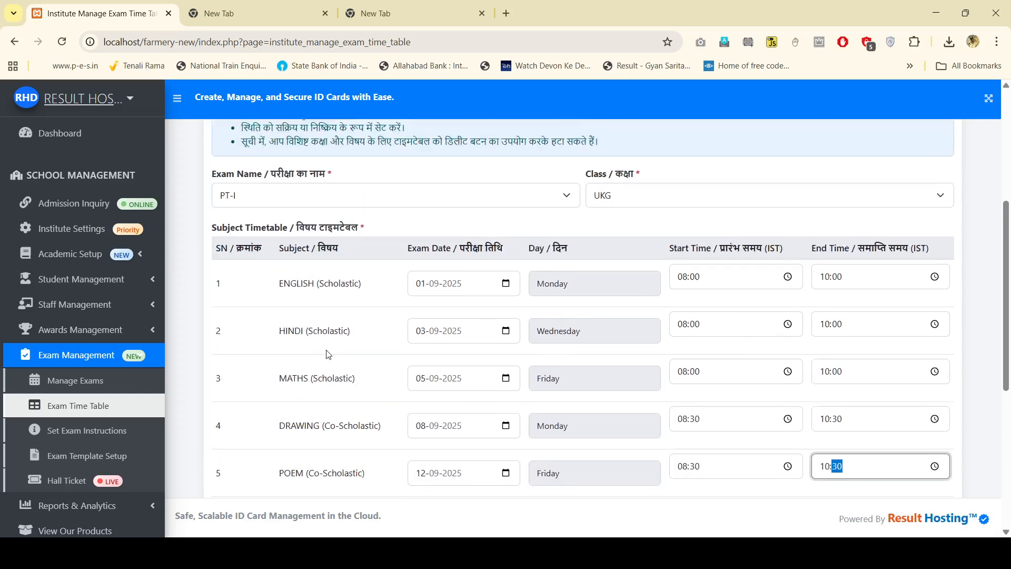
scroll(316, 391, "down", 1)
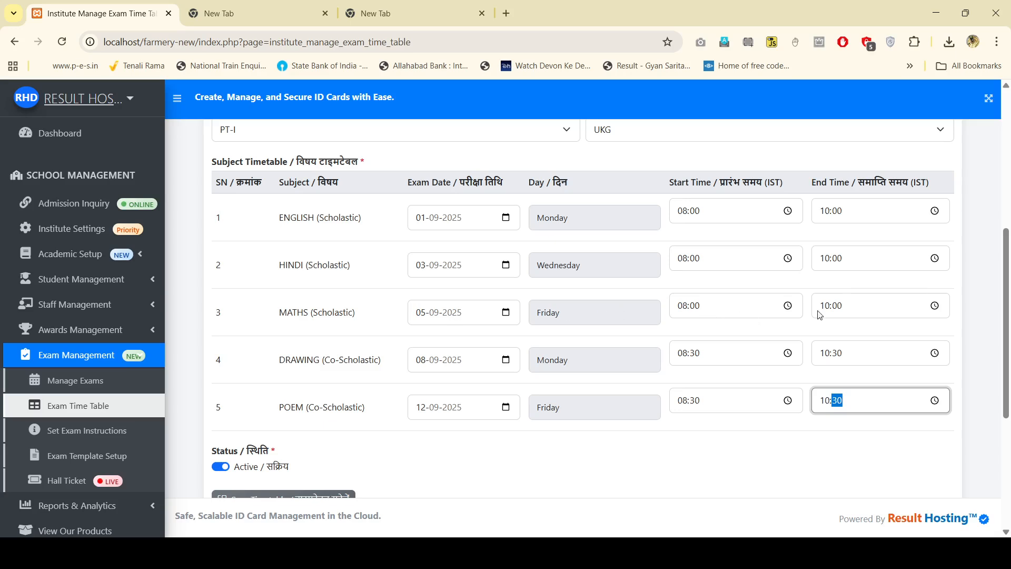
Step: Reschedule DRAWING to 05-09-2025, running from 11:30 to 13:30
left_click(506, 360)
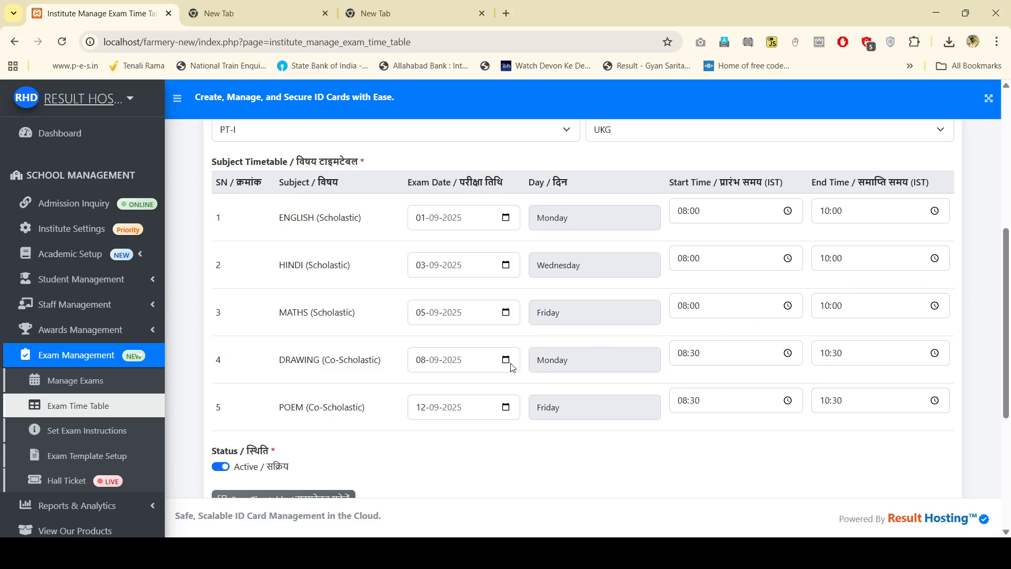
left_click(499, 220)
left_click(682, 354)
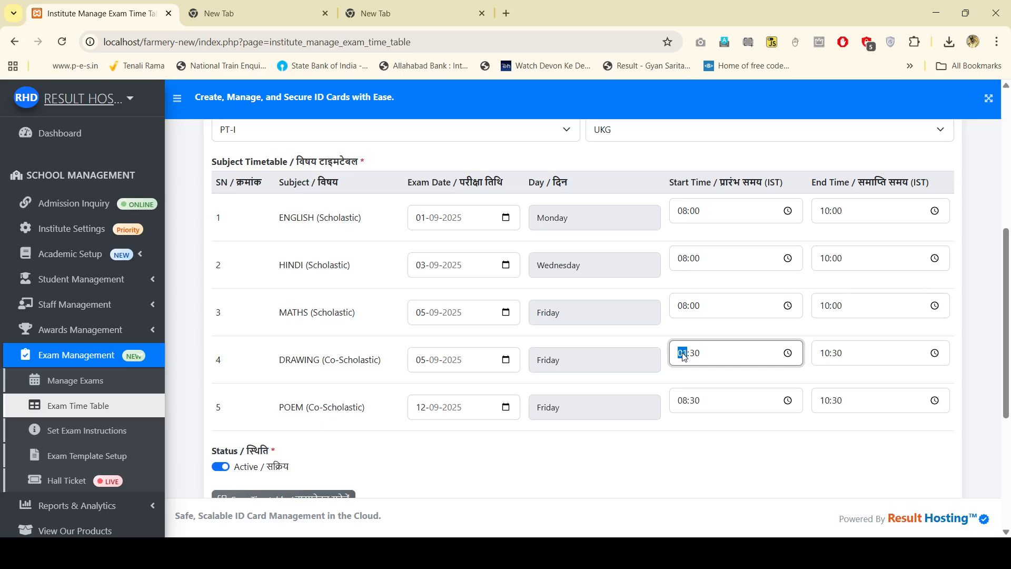
key("BackSpace")
type("11")
left_click(825, 356)
type("1")
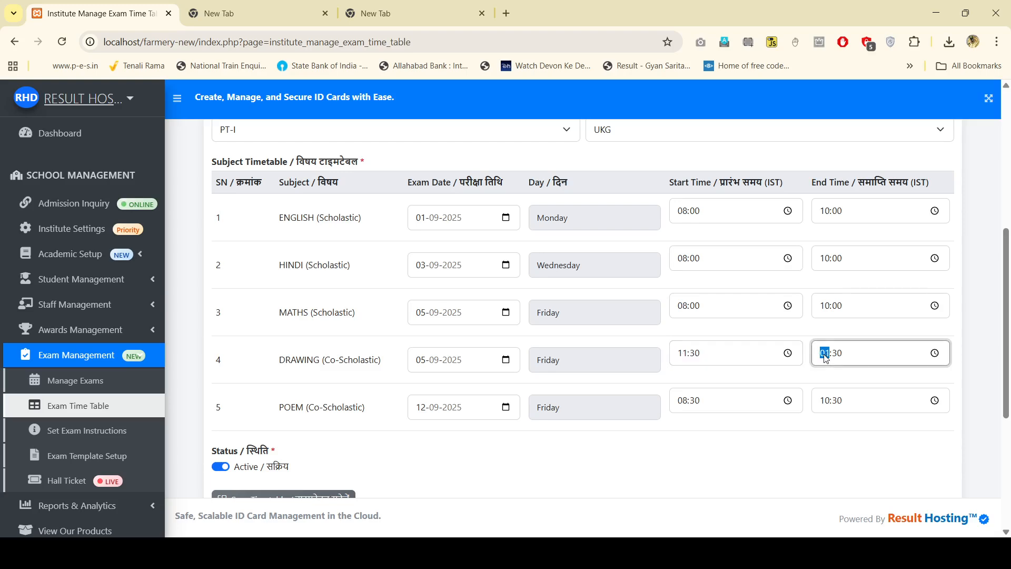
type("3")
left_click(759, 444)
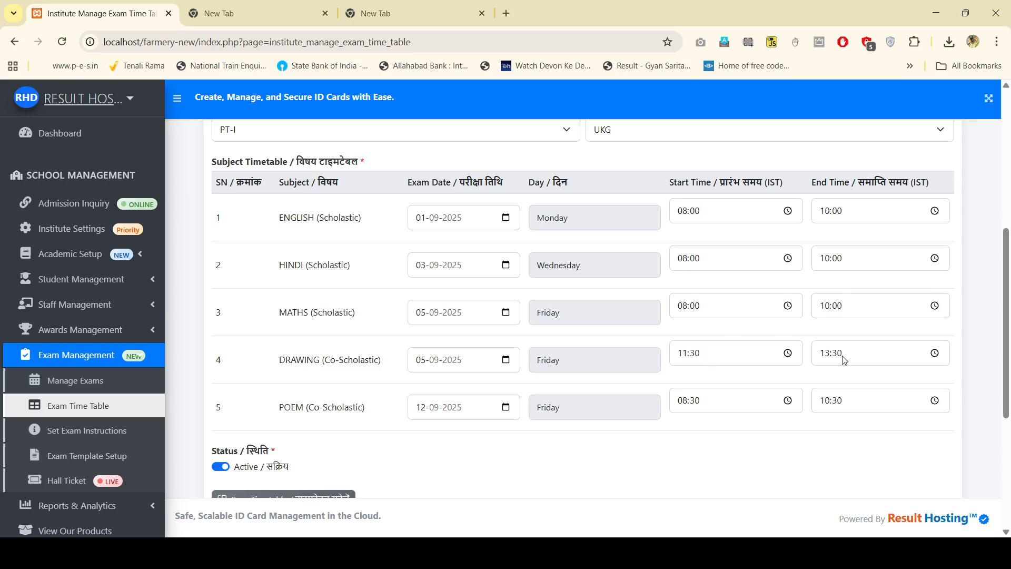
scroll(724, 458, "down", 2)
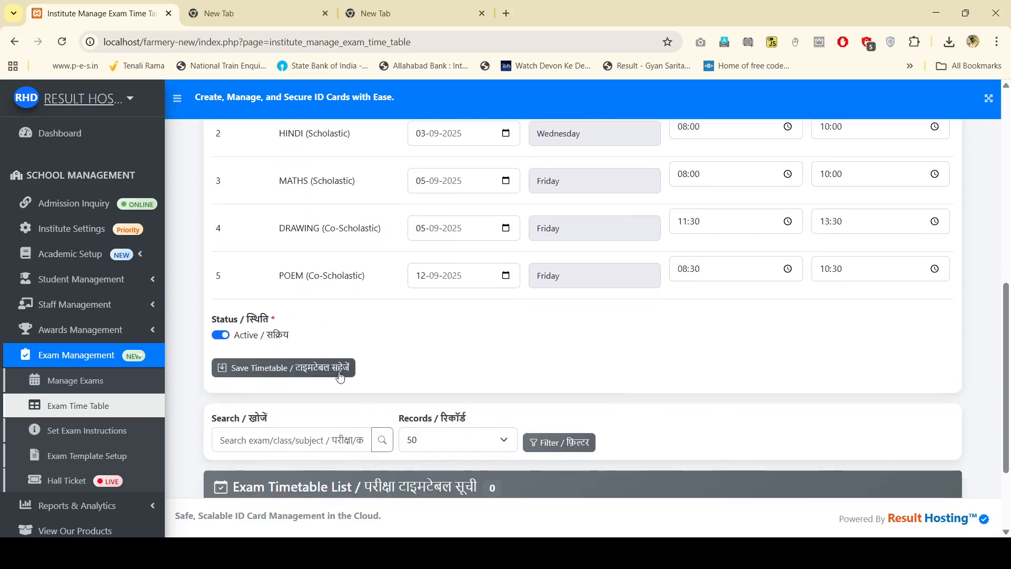
Step: Save the UKG PT-I timetable and confirm five entries in the list
left_click(339, 376)
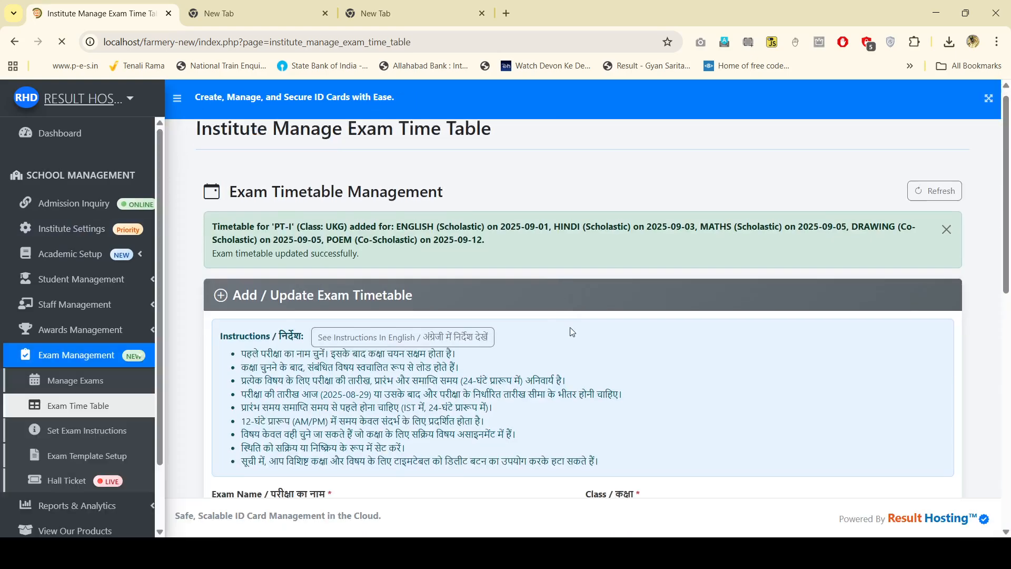
scroll(574, 332, "down", 10)
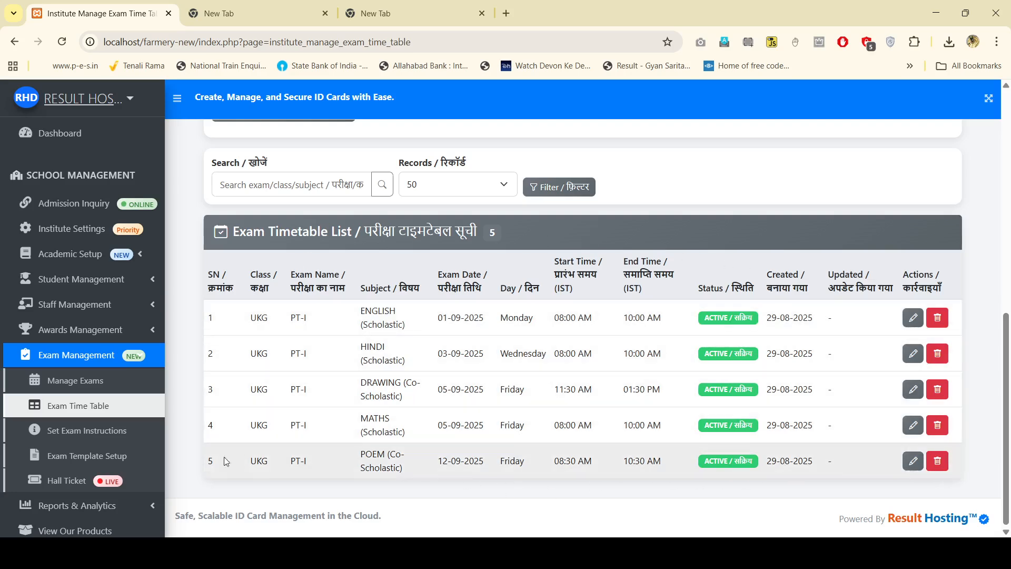
Step: Open Set Exam Instructions and choose PT-I as the exam
left_click(111, 433)
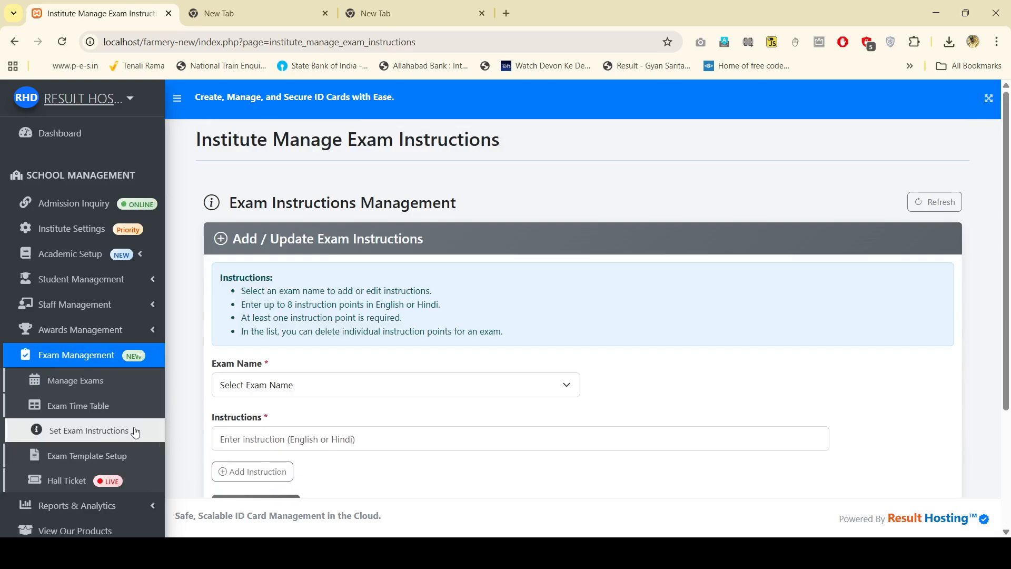
left_click(89, 407)
scroll(389, 342, "down", 3)
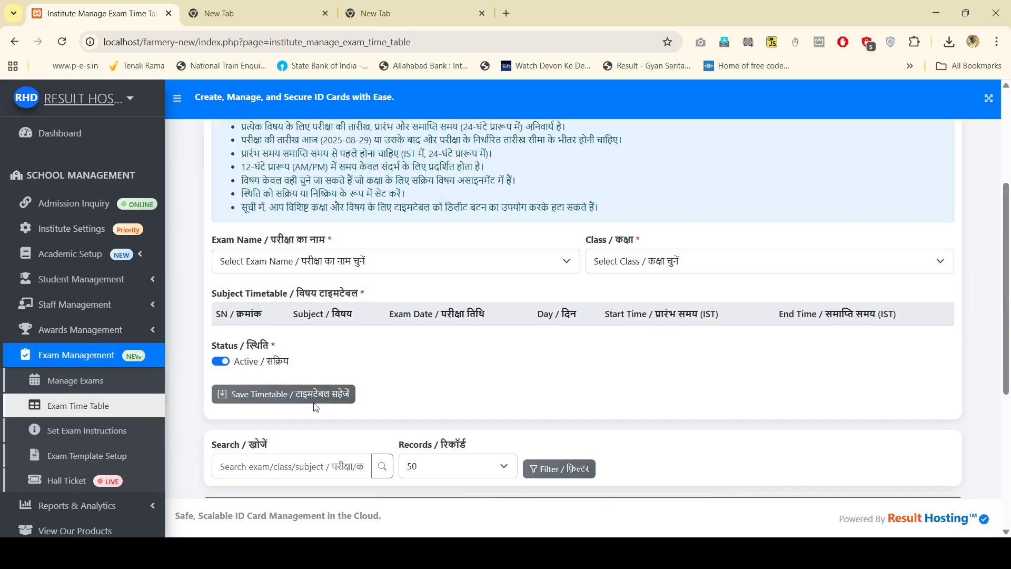
left_click(103, 438)
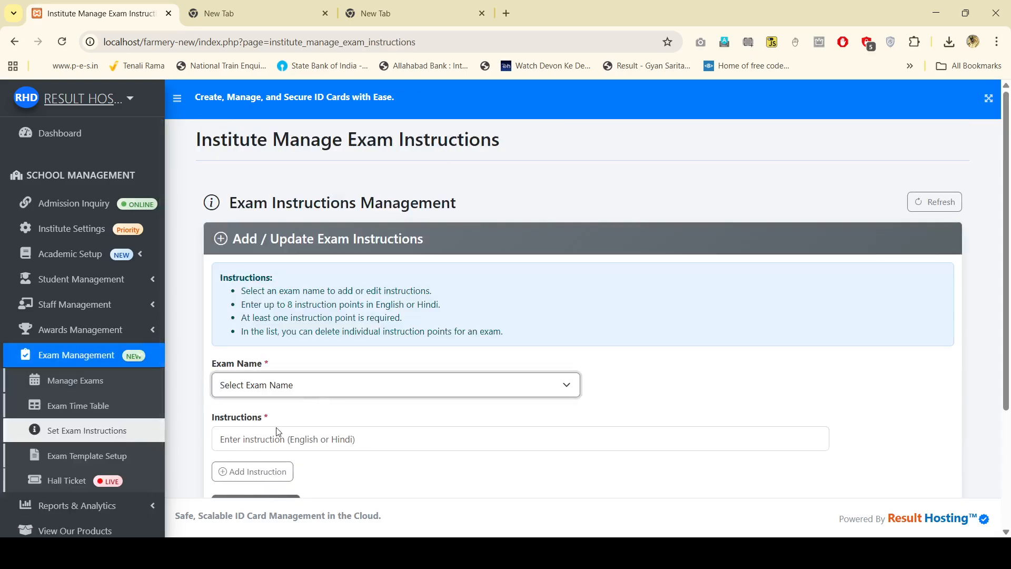
scroll(280, 369, "down", 2)
left_click(288, 306)
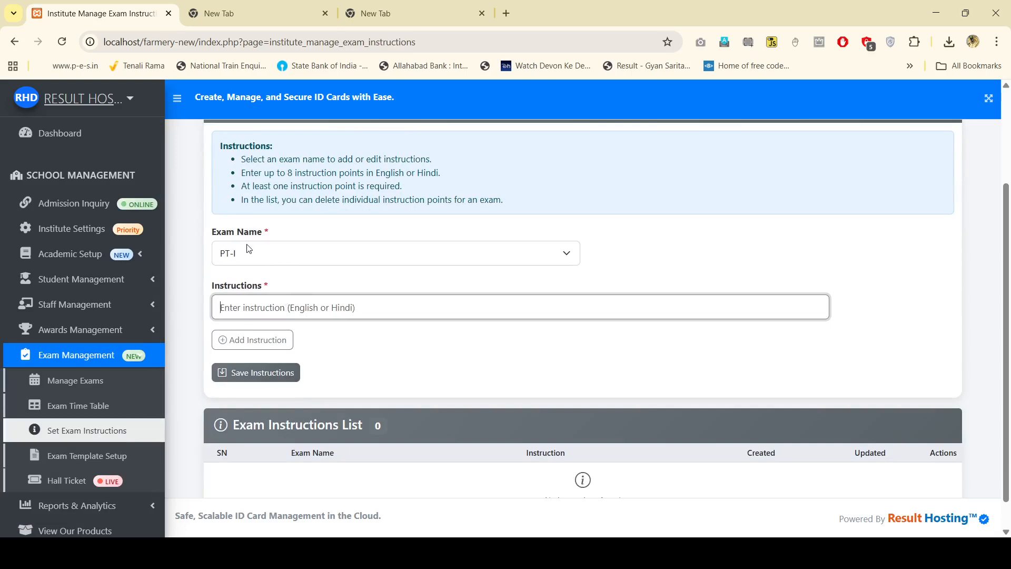
Step: Add four more instruction lines, giving five blank lines
left_click(249, 340)
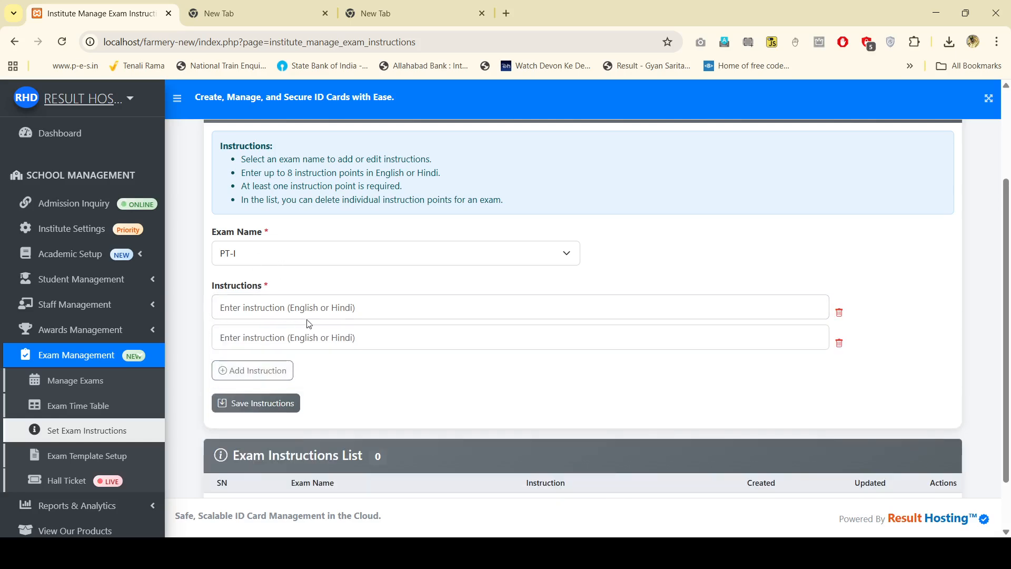
left_click(260, 385)
scroll(274, 342, "down", 2)
left_click(261, 305)
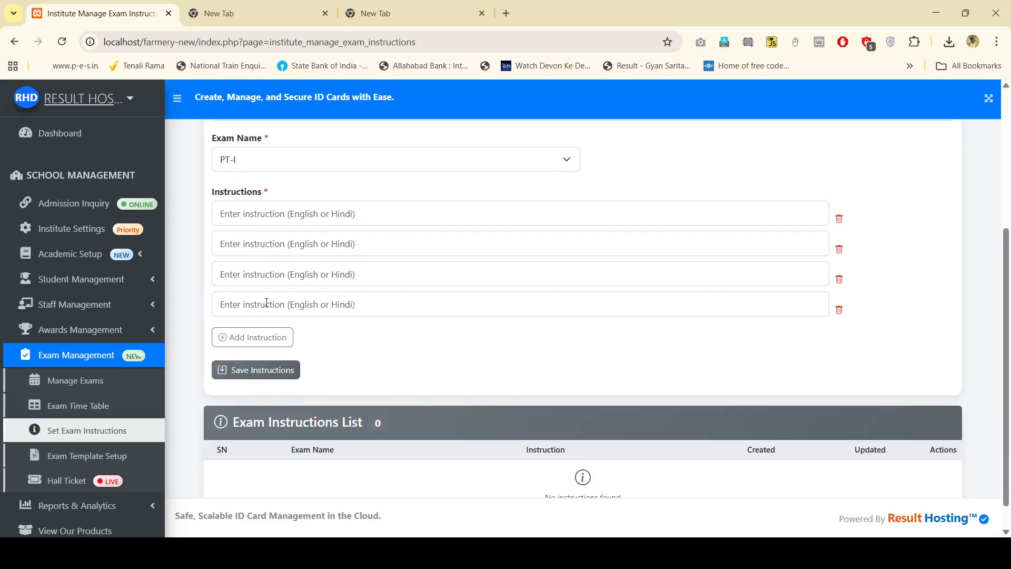
left_click(264, 343)
Step: Open chatgpt.com in a new tab and continue logged out
left_click(426, 21)
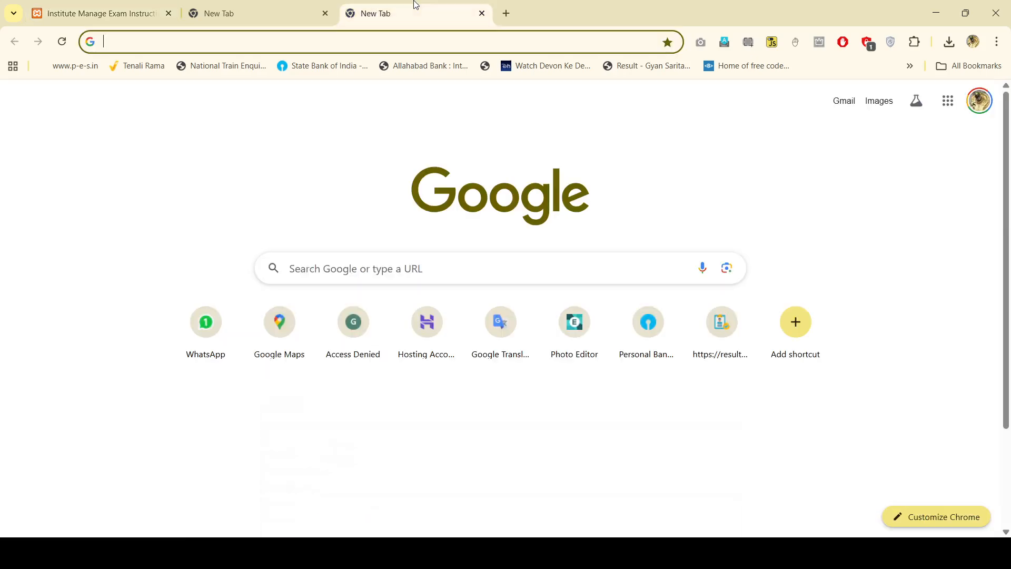
left_click(300, 7)
type("cha")
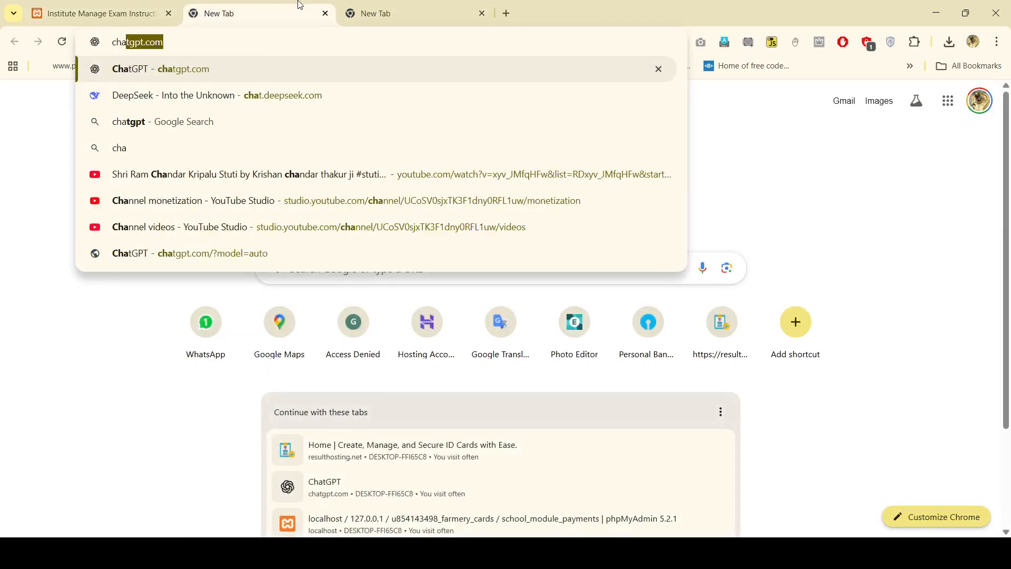
key("Return")
left_click(410, 7)
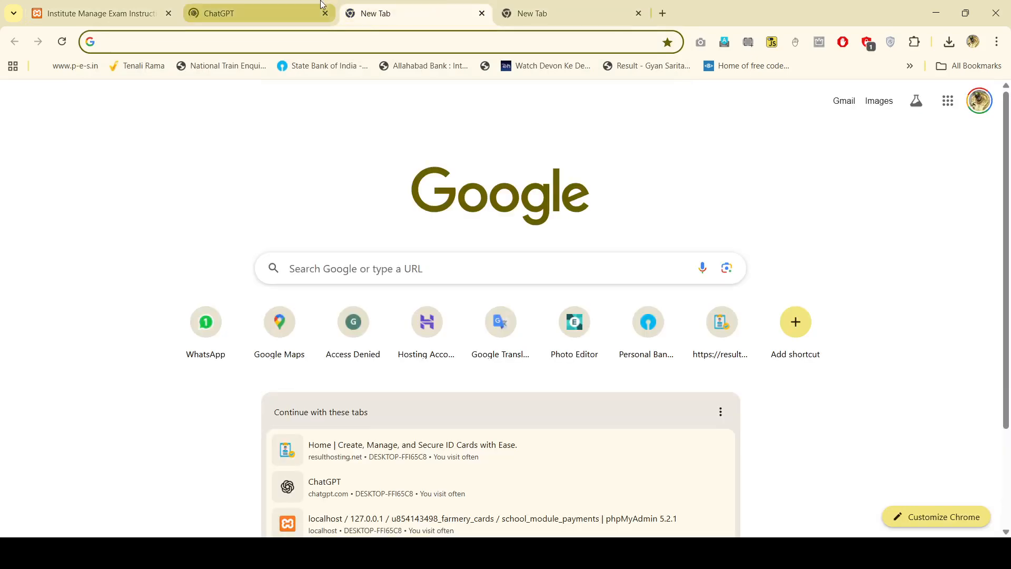
left_click(304, 3)
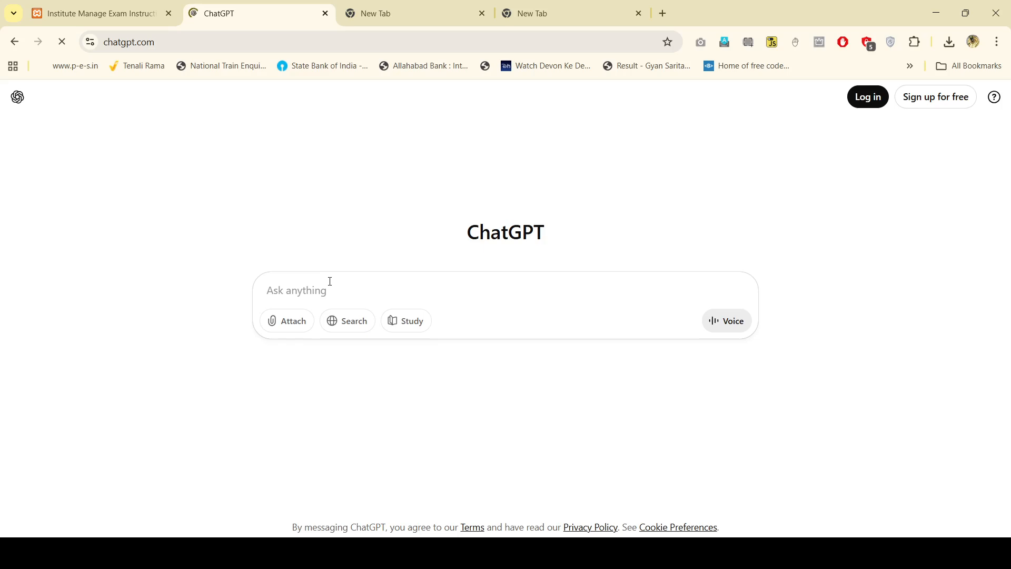
type("en")
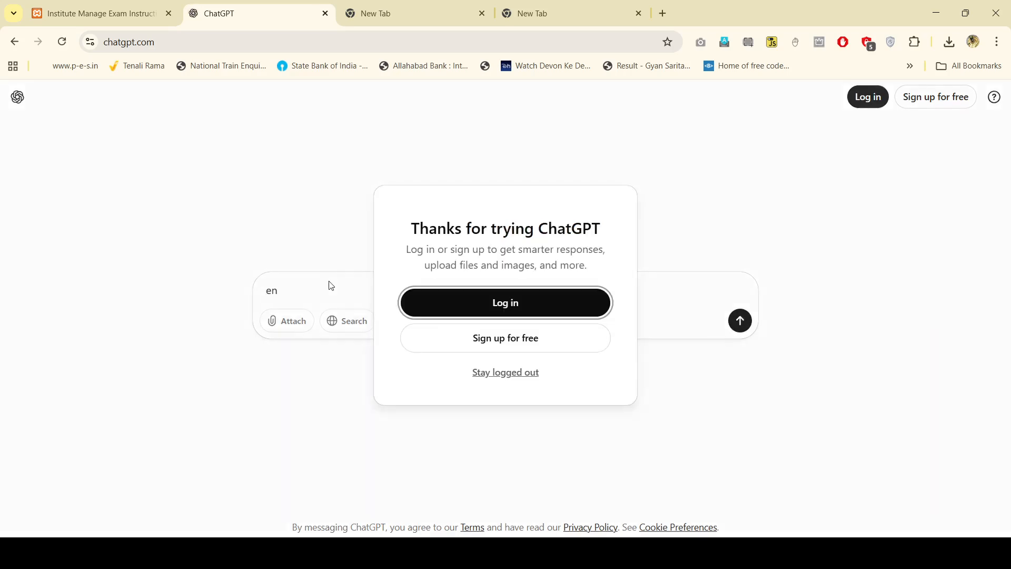
left_click(492, 372)
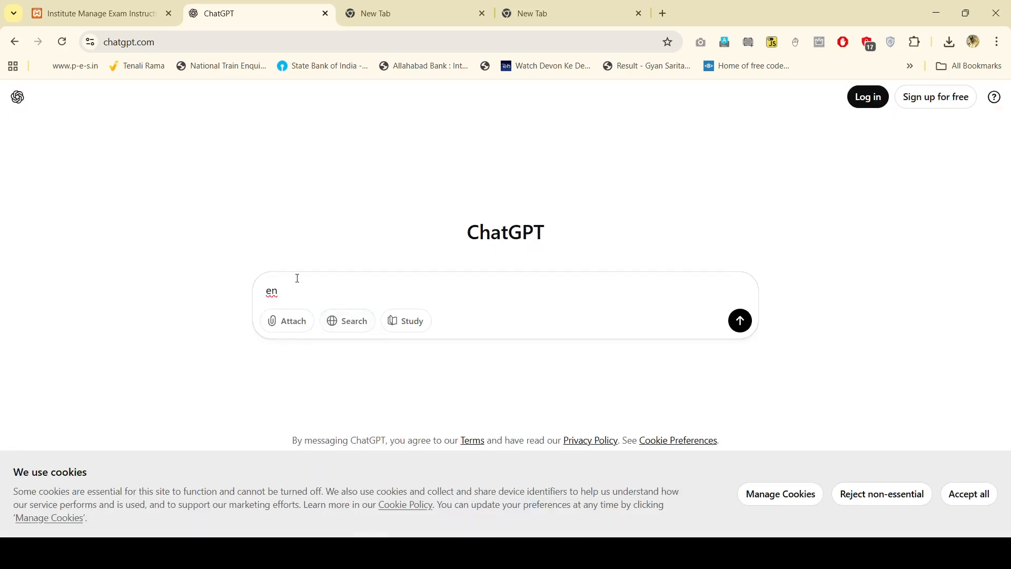
Step: Send ChatGPT a first request for PT-I exam remarks
left_click_drag(260, 289, 276, 289)
type("g")
type("remrks")
key("Return")
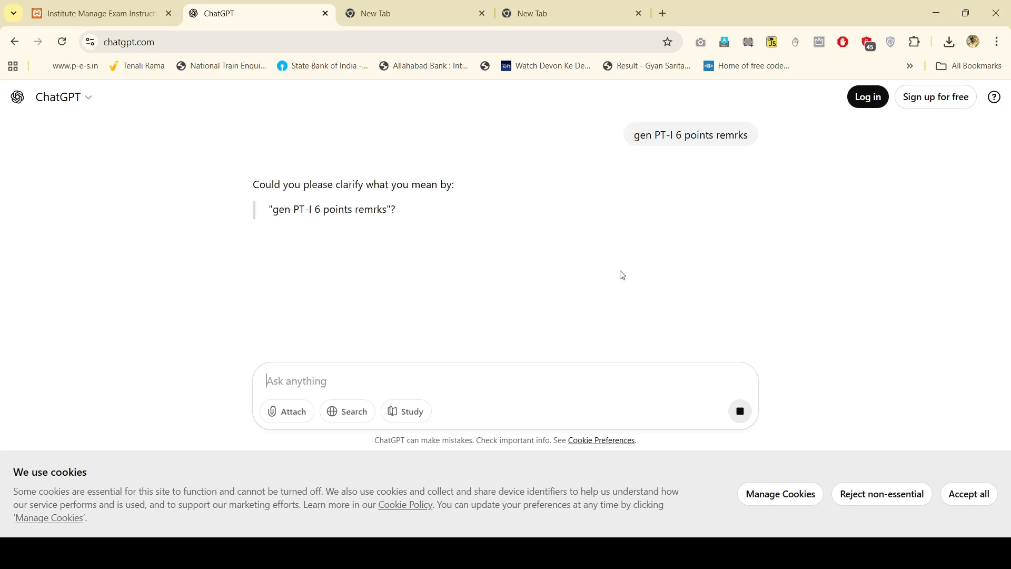
Step: Resend the prompt asking for 6 PT-I hall ticket remarks and select the first remark
left_click(740, 411)
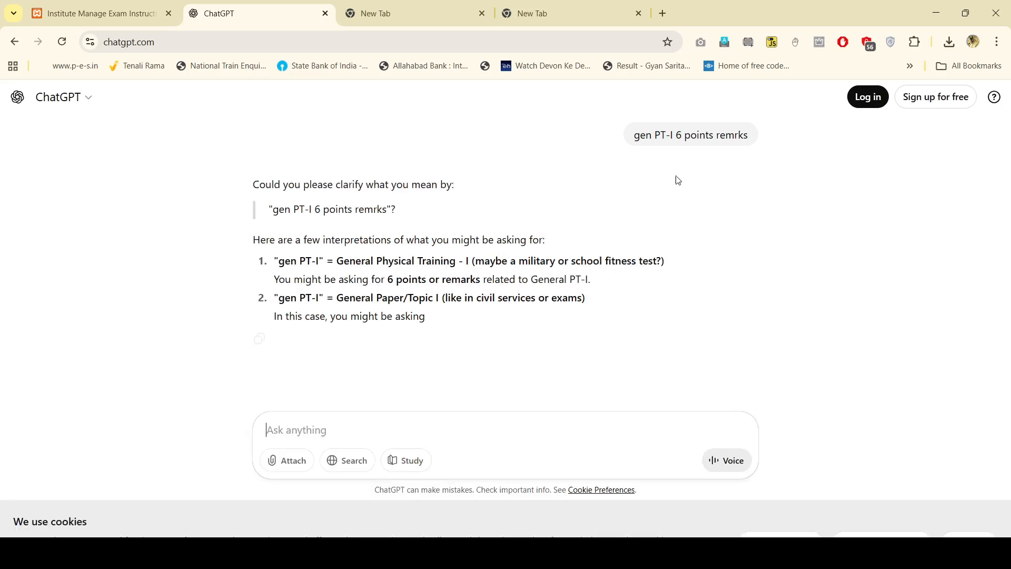
triple_click(682, 132)
left_click(418, 432)
key("ctrl+v")
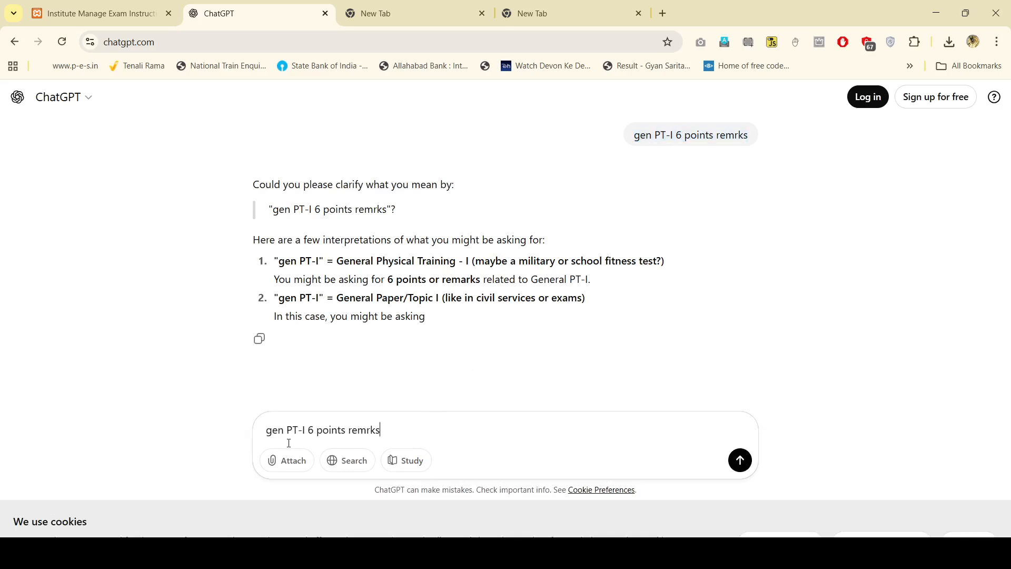
left_click(310, 434)
type("exam 6 points remrks ")
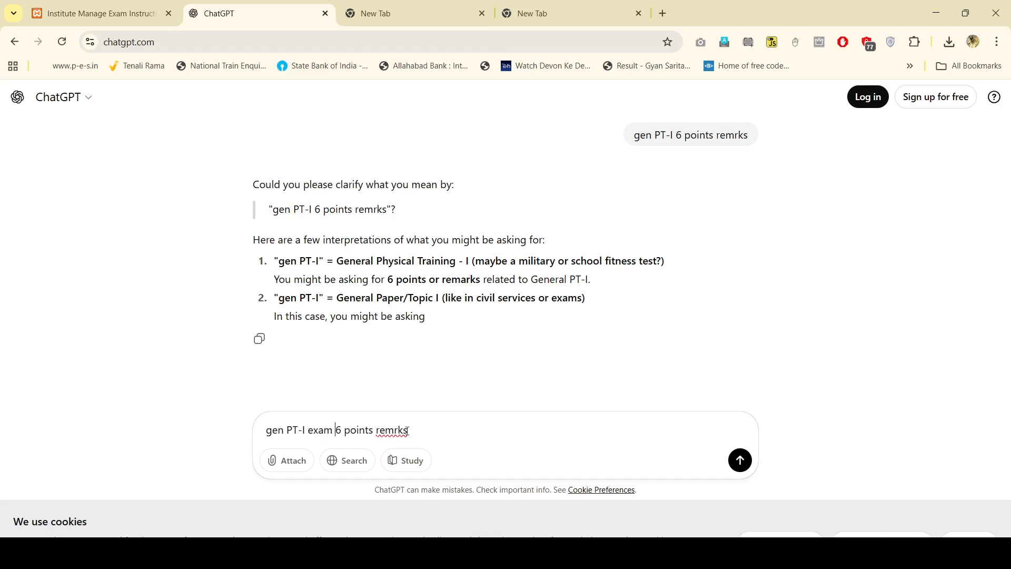
type("for hall")
type(" ticket")
key("Return")
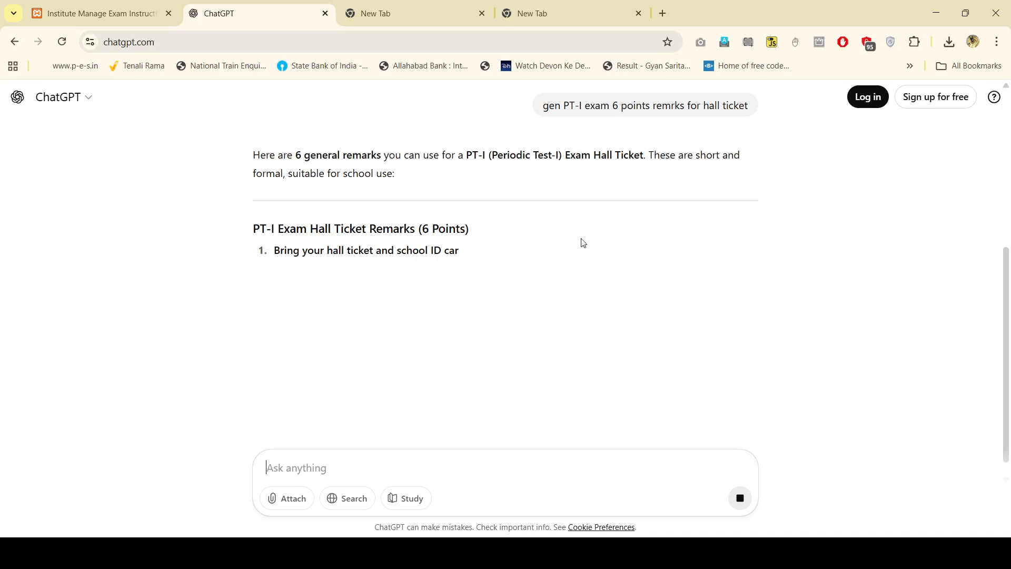
left_click_drag(274, 251, 599, 250)
Step: Paste the first three ChatGPT remarks into instruction lines one to three
left_click(100, 13)
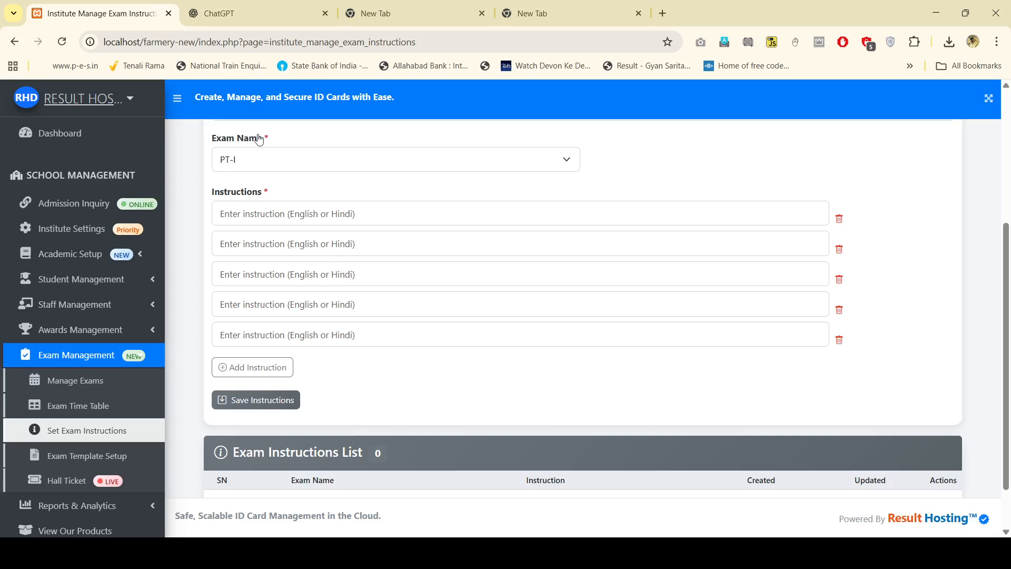
left_click(345, 213)
key("ctrl+v")
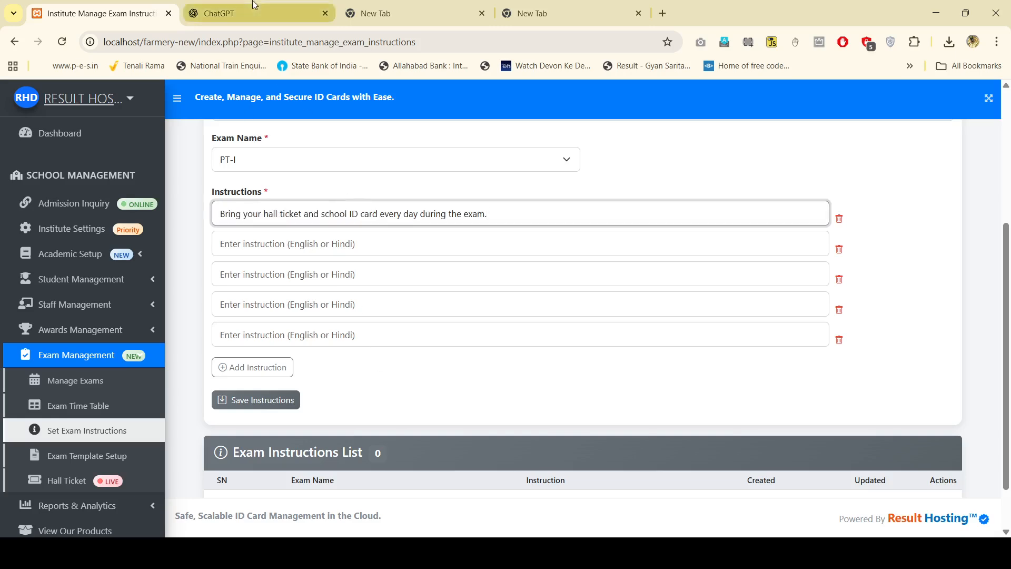
left_click(252, 14)
left_click_drag(277, 273, 673, 268)
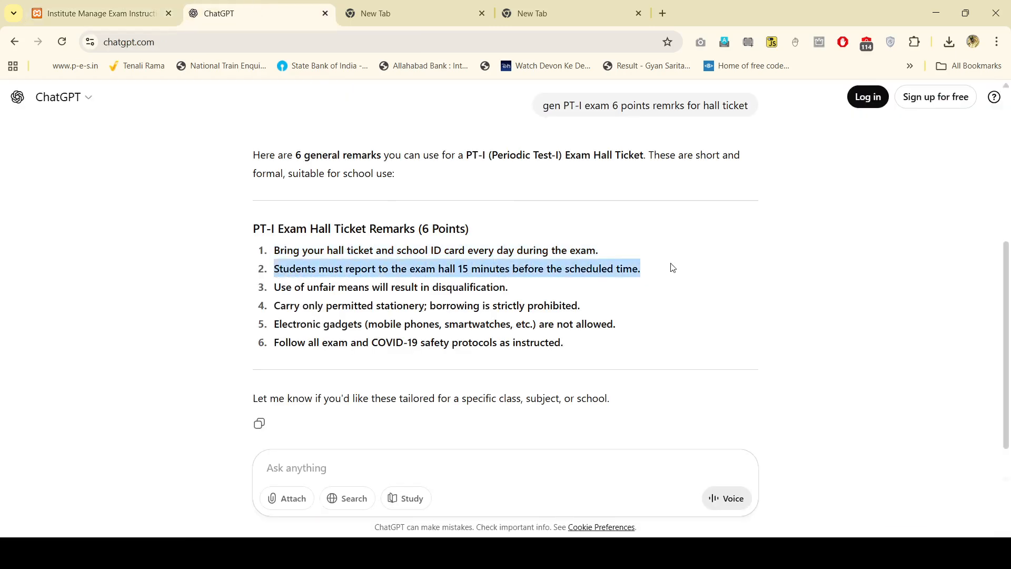
left_click(100, 13)
left_click(345, 241)
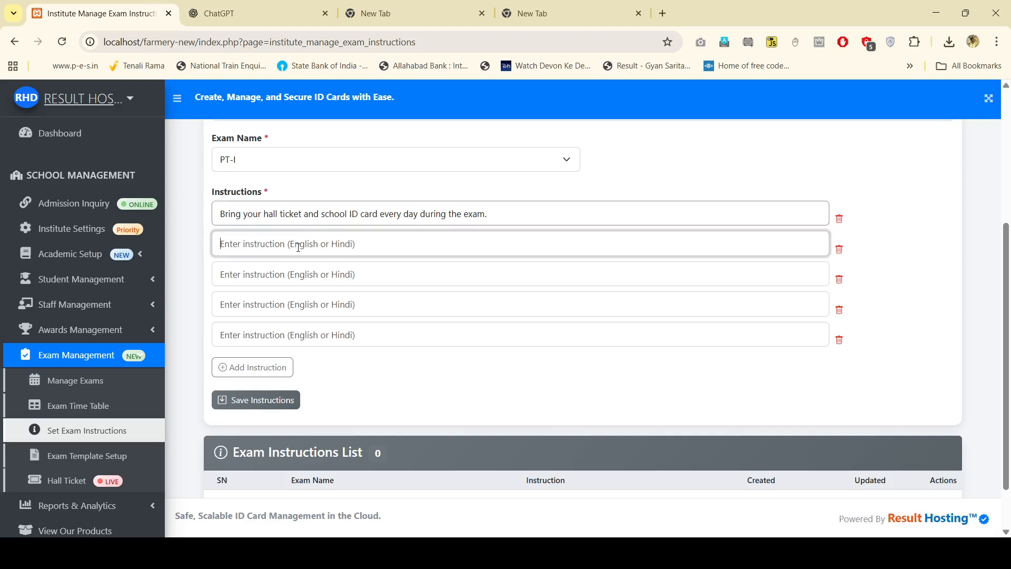
key("ctrl+v")
left_click(253, 14)
left_click_drag(267, 293, 552, 287)
left_click(147, 5)
left_click(344, 273)
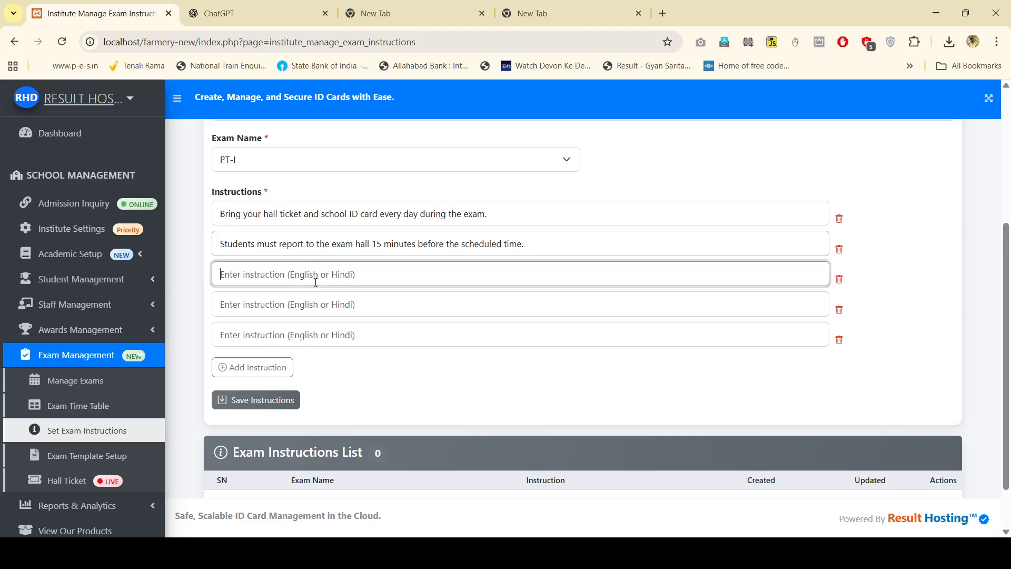
key("ctrl+v")
Step: Paste the fourth and fifth remarks into instruction lines four and five
left_click(253, 14)
left_click_drag(274, 309, 581, 308)
left_click(142, 4)
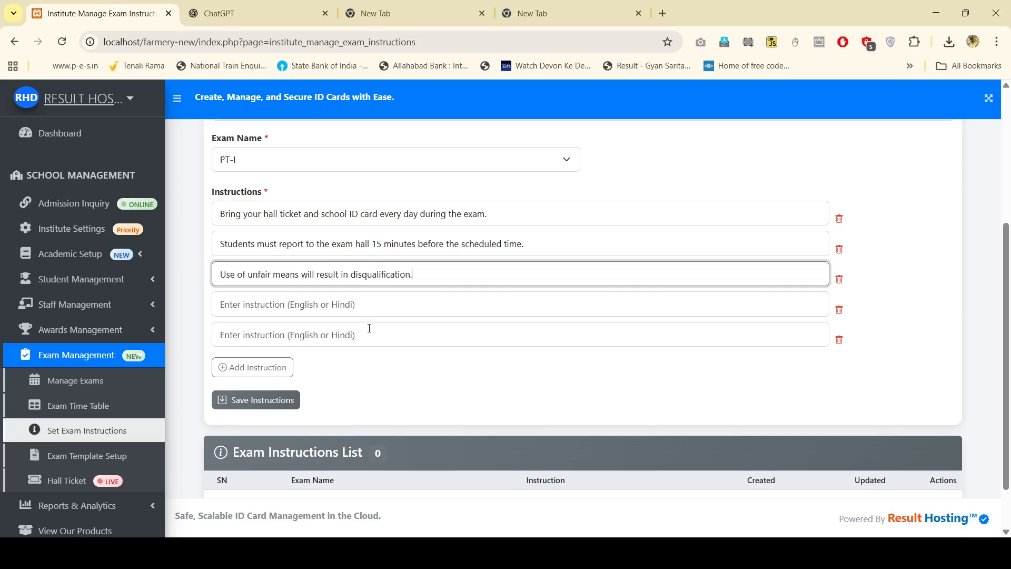
left_click(367, 306)
key("ctrl+v")
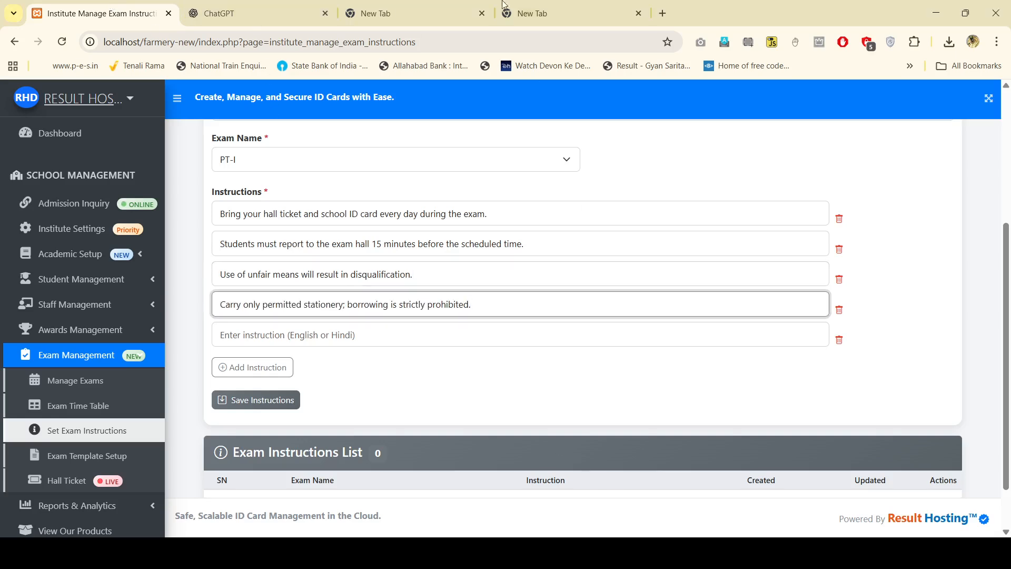
left_click(416, 13)
left_click(258, 13)
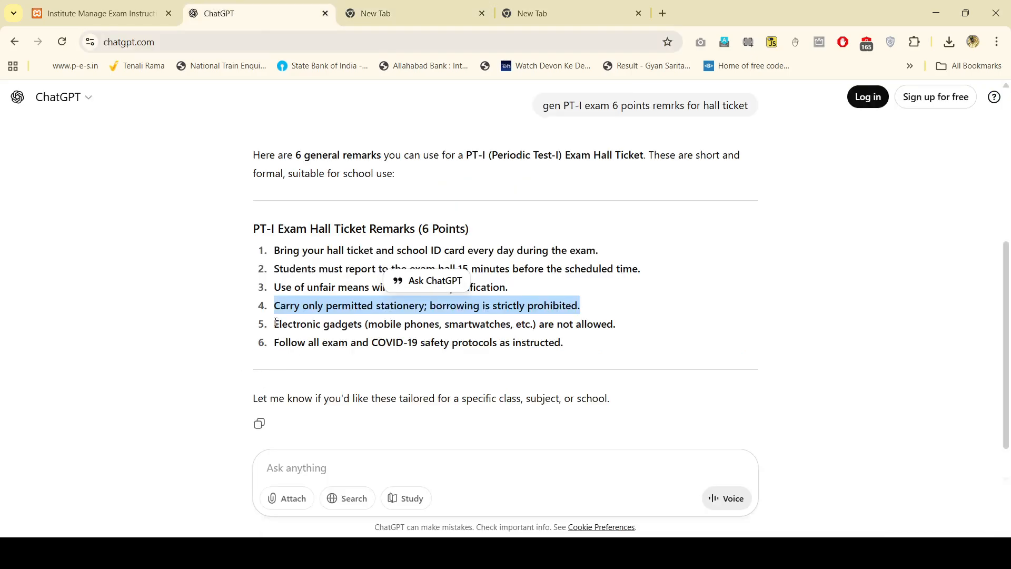
left_click_drag(276, 322, 624, 324)
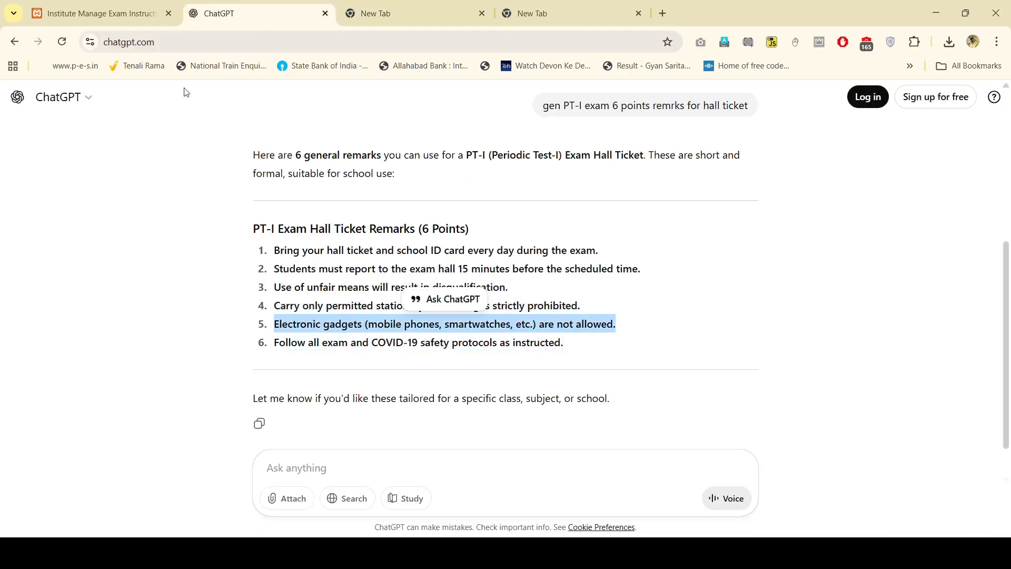
left_click(107, 6)
left_click(273, 335)
key("ctrl+v")
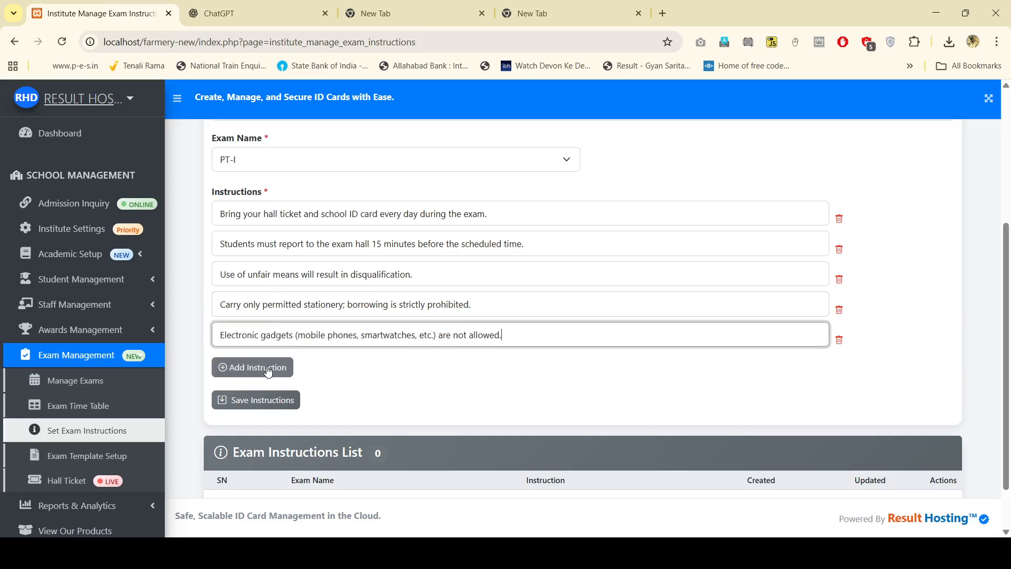
Step: Remove the extra sixth line and save the five PT-I instructions
left_click(248, 367)
left_click(258, 13)
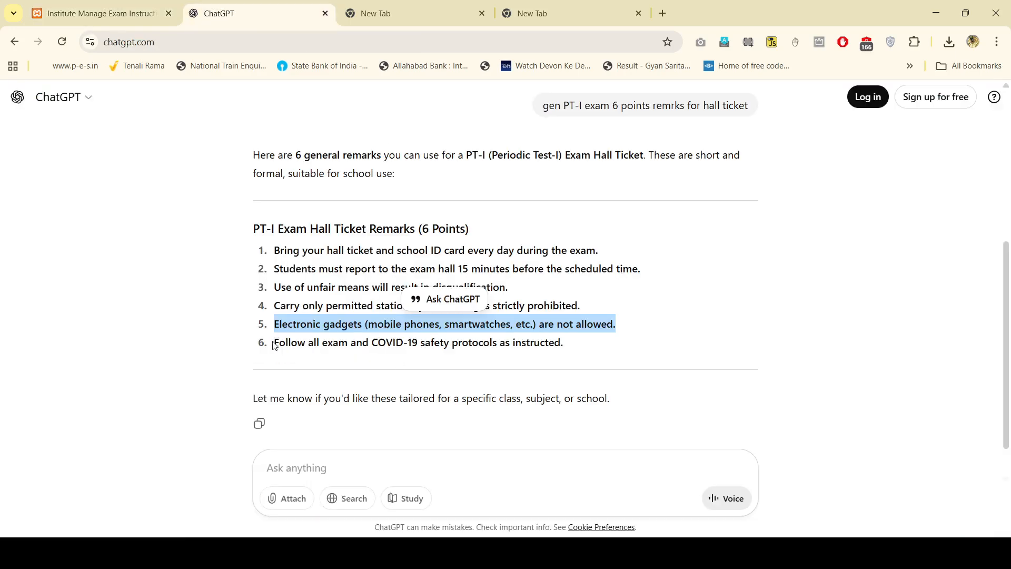
left_click_drag(274, 345, 498, 346)
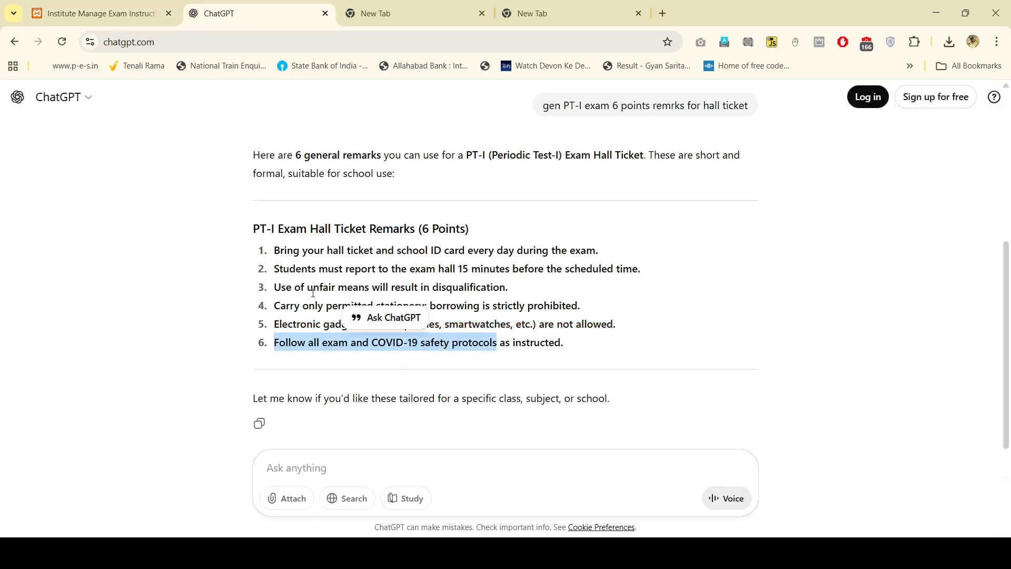
key("ctrl+shift+Tab")
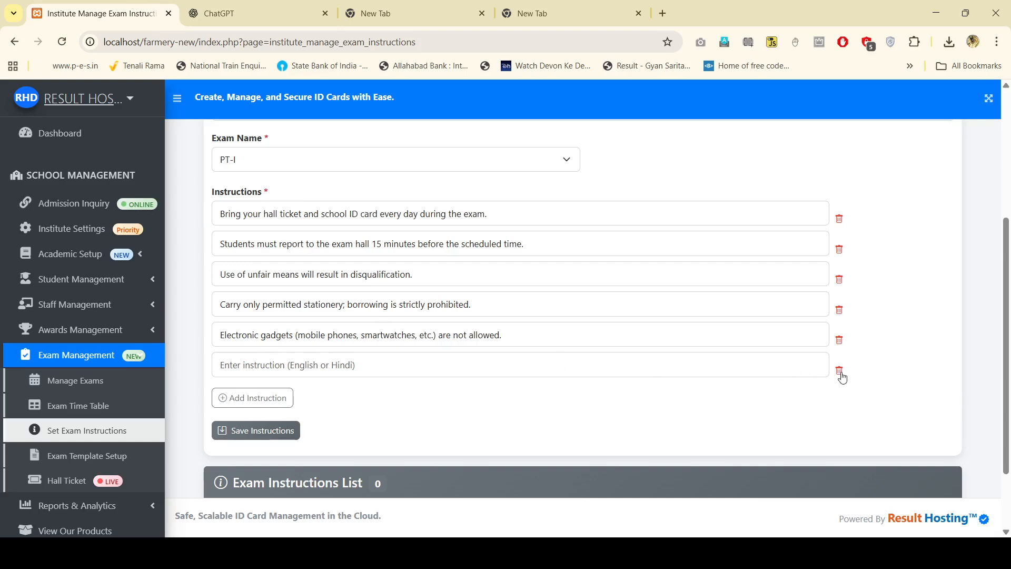
left_click(839, 371)
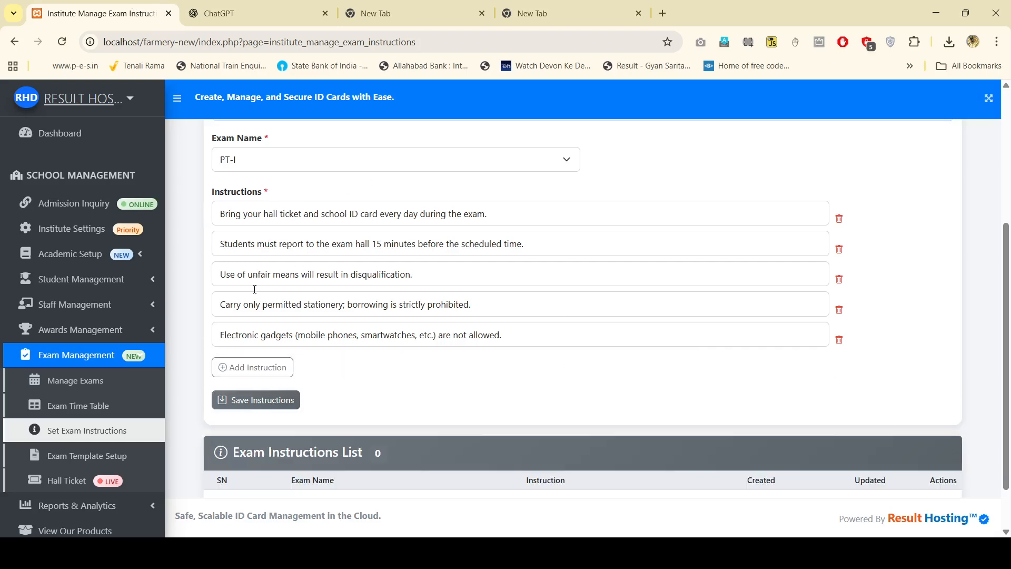
left_click(258, 401)
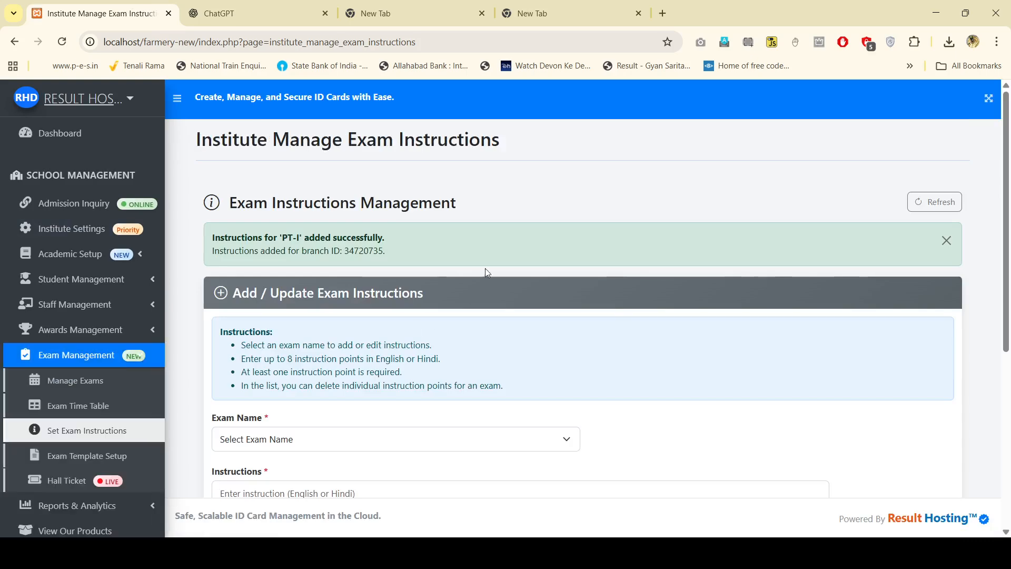
Step: Go to the Exam Timetable Template Setup page
scroll(482, 295, "down", 5)
scroll(481, 330, "down", 1)
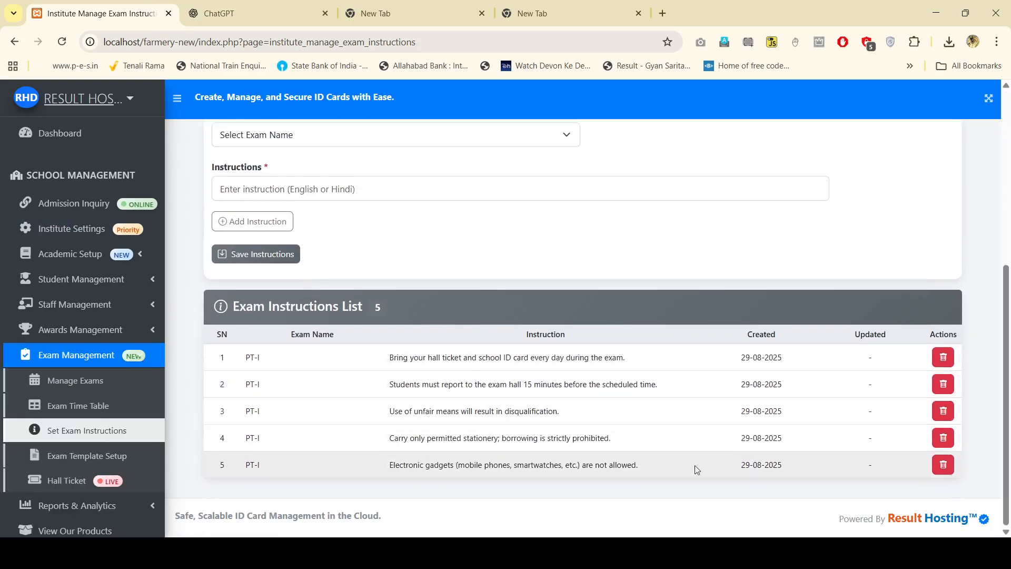
left_click(91, 457)
Step: Pair exam PT-I and category HALL TICKET with TEMPLATE [ADT001], then save the template setting
scroll(444, 392, "down", 4)
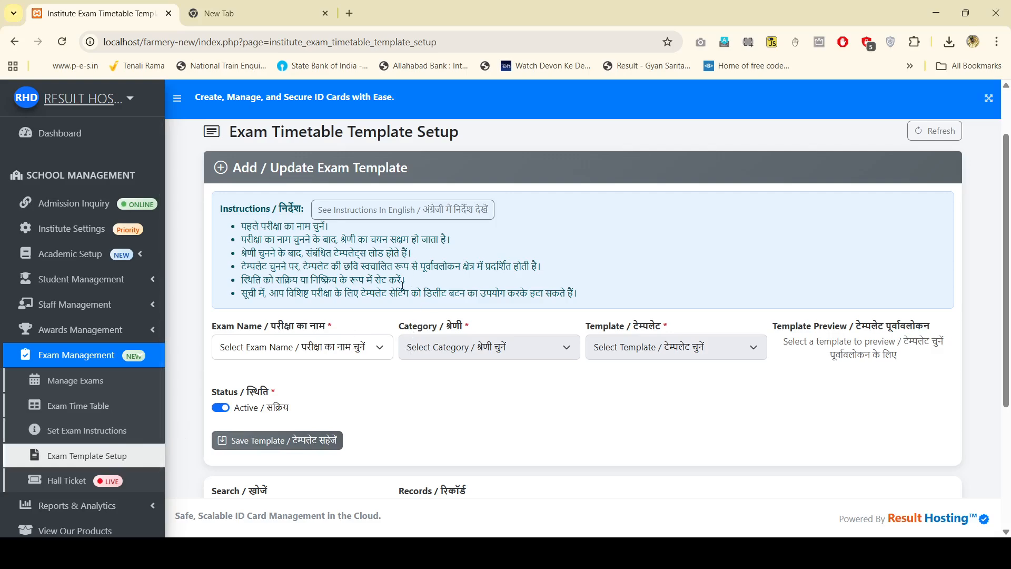
scroll(390, 316, "down", 2)
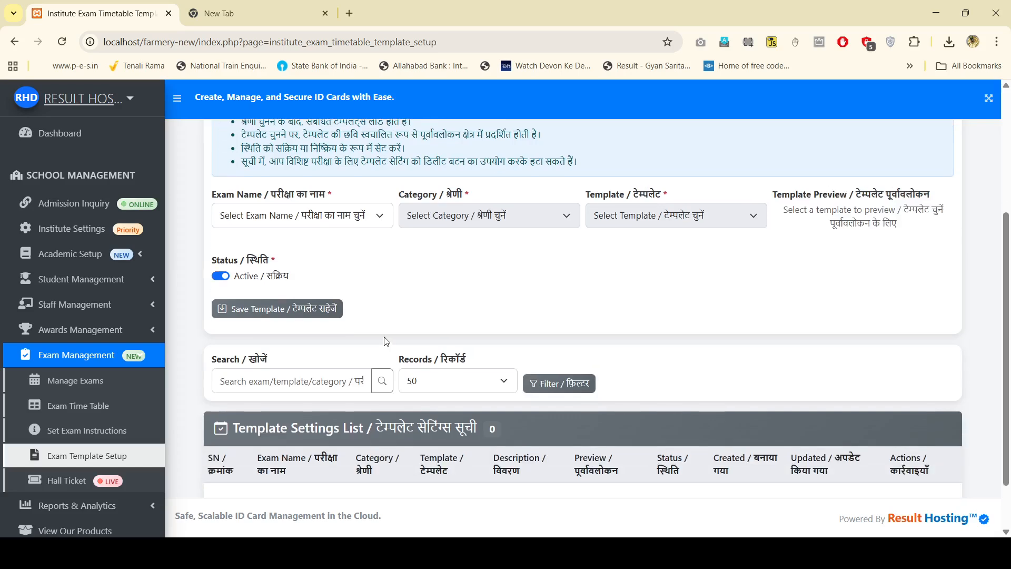
left_click(359, 220)
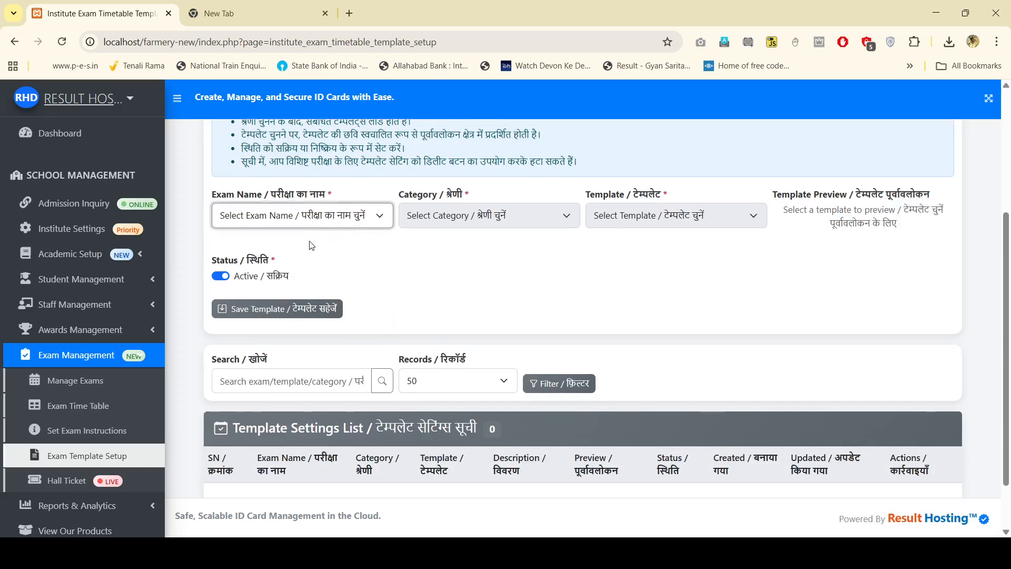
key("Down")
key("Tab")
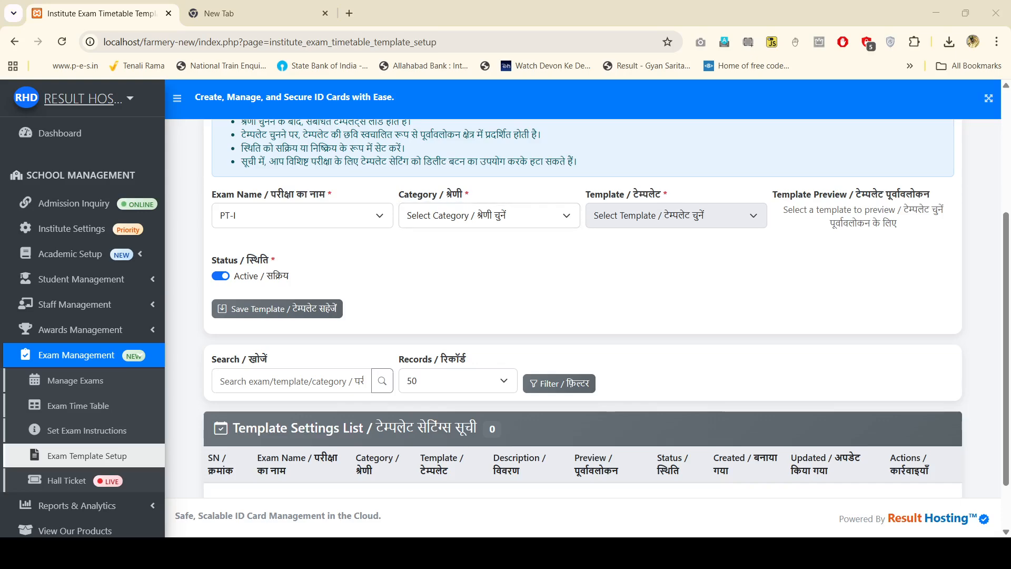
key("alt+Tab")
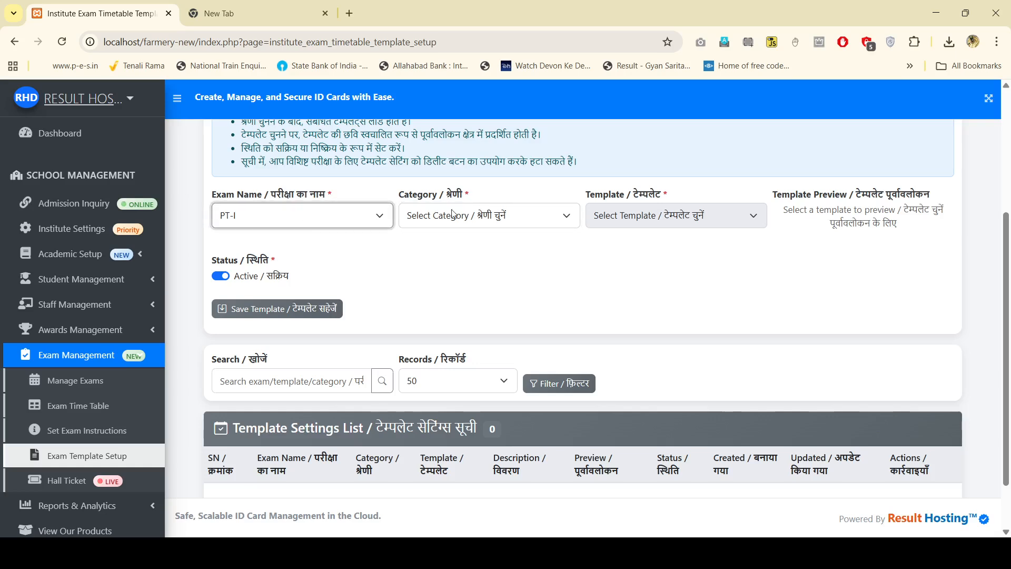
key("Down")
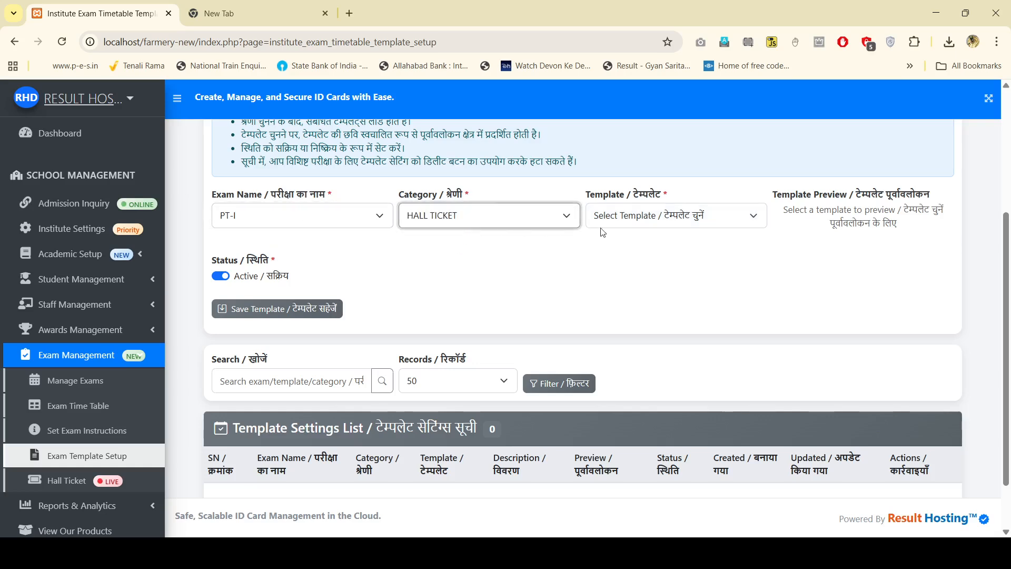
key("Tab")
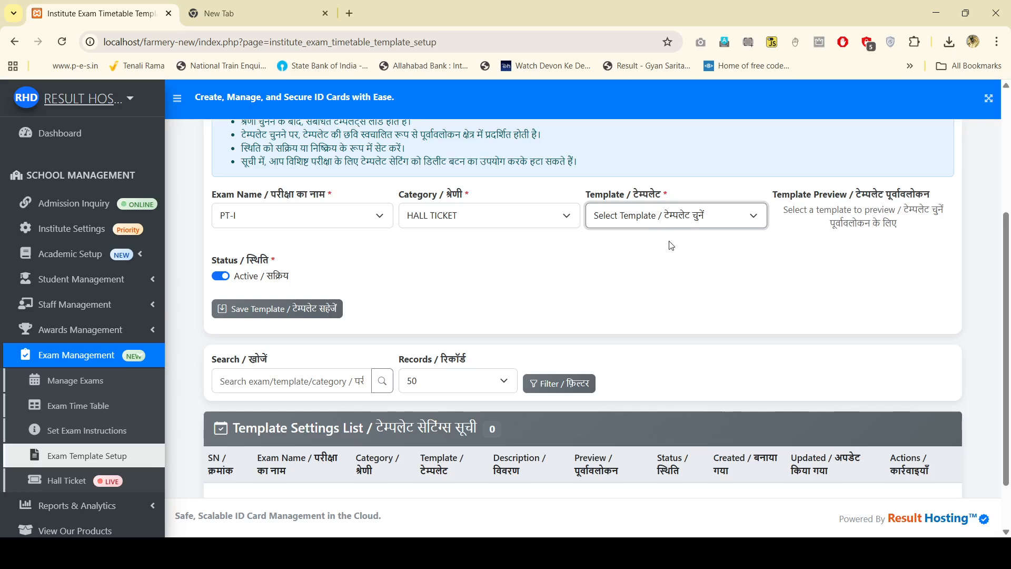
key("Down")
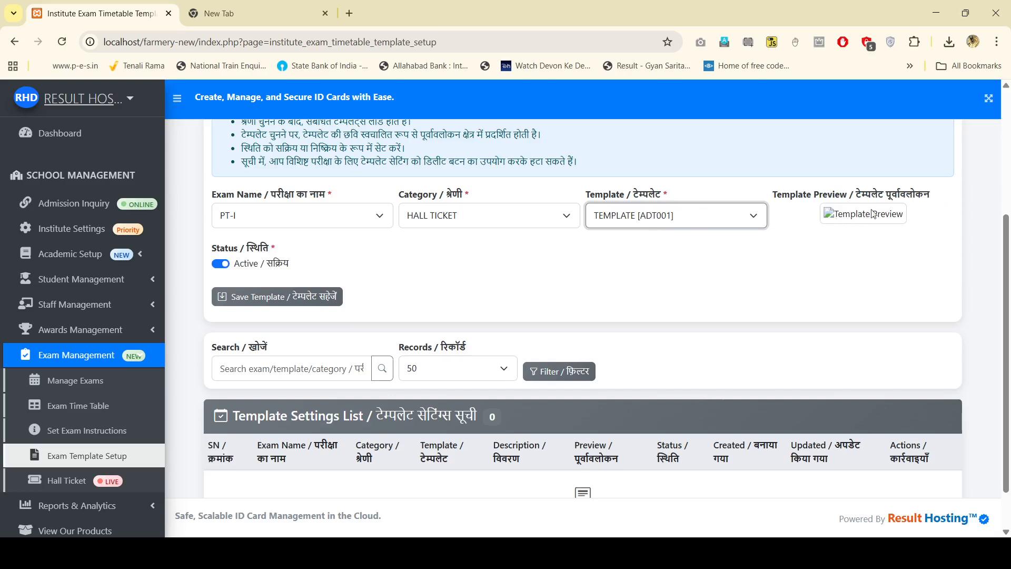
left_click(287, 298)
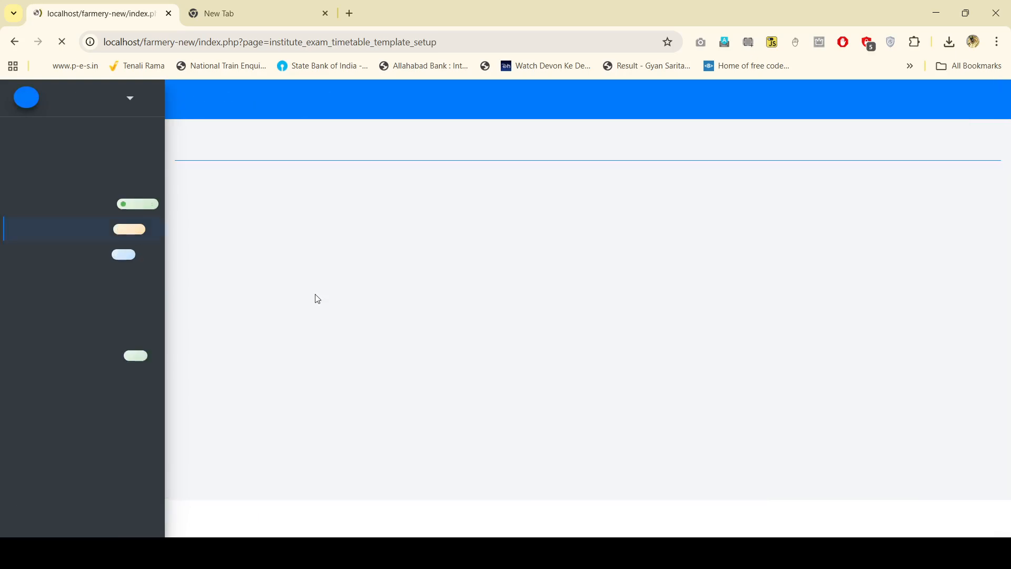
Step: Inspect the saved PT-I setting in the Edit Template Setting modal and close it unchanged
scroll(567, 332, "down", 5)
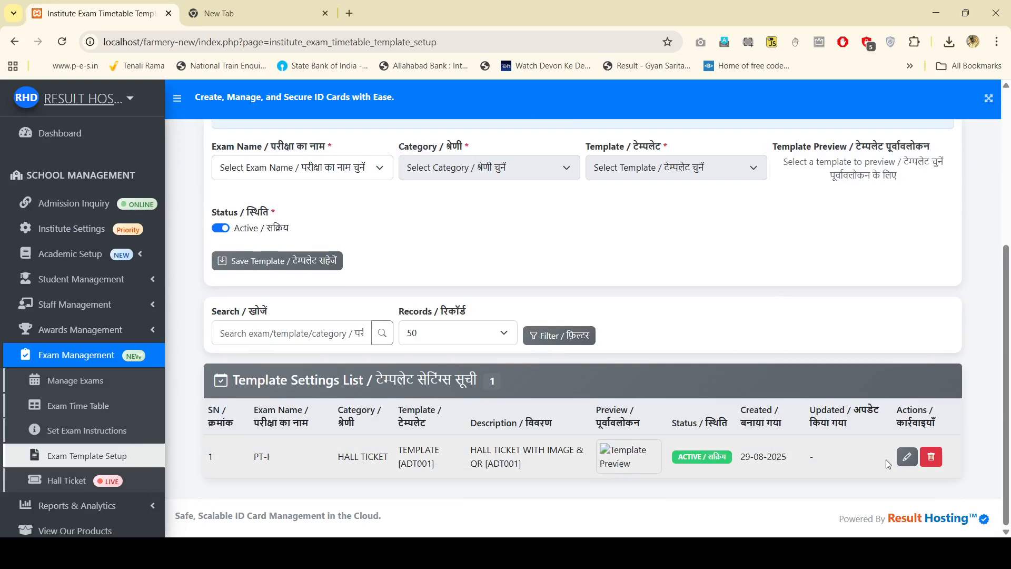
left_click(906, 456)
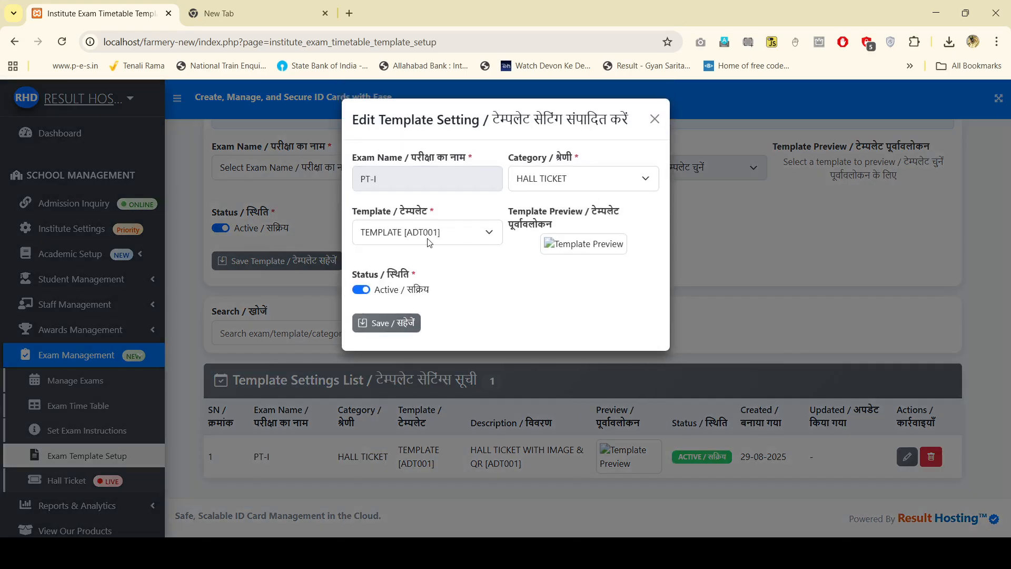
left_click(429, 240)
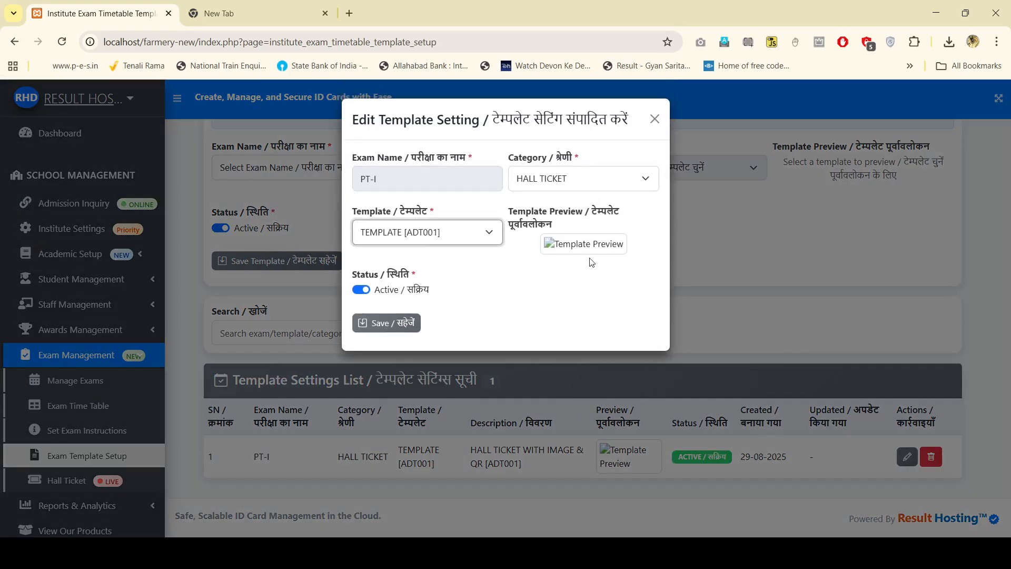
left_click(655, 119)
Step: Reselect PT-I, HALL TICKET and TEMPLATE [ADT001] in the template form dropdowns
scroll(785, 258, "up", 4)
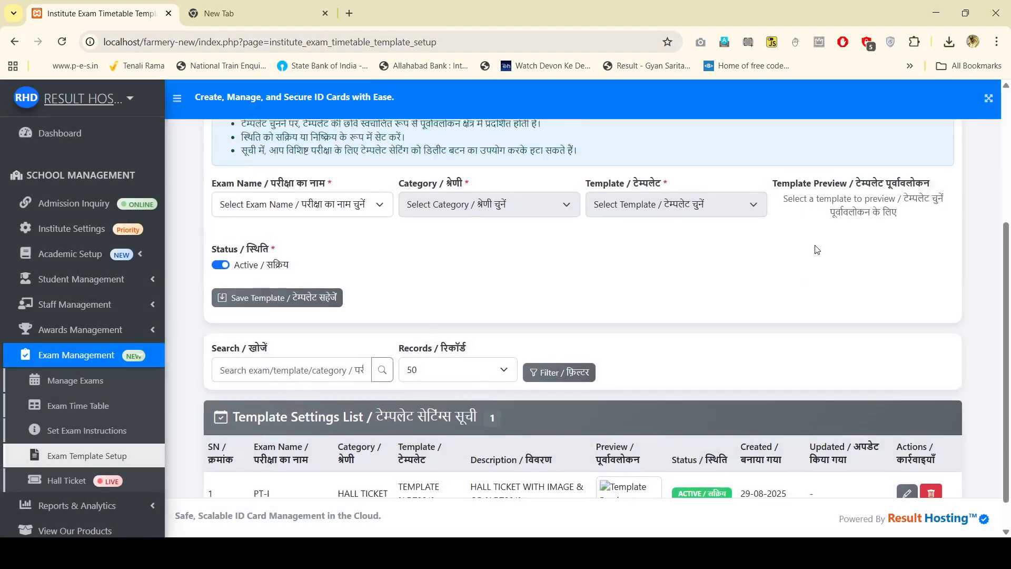
scroll(757, 341, "down", 2)
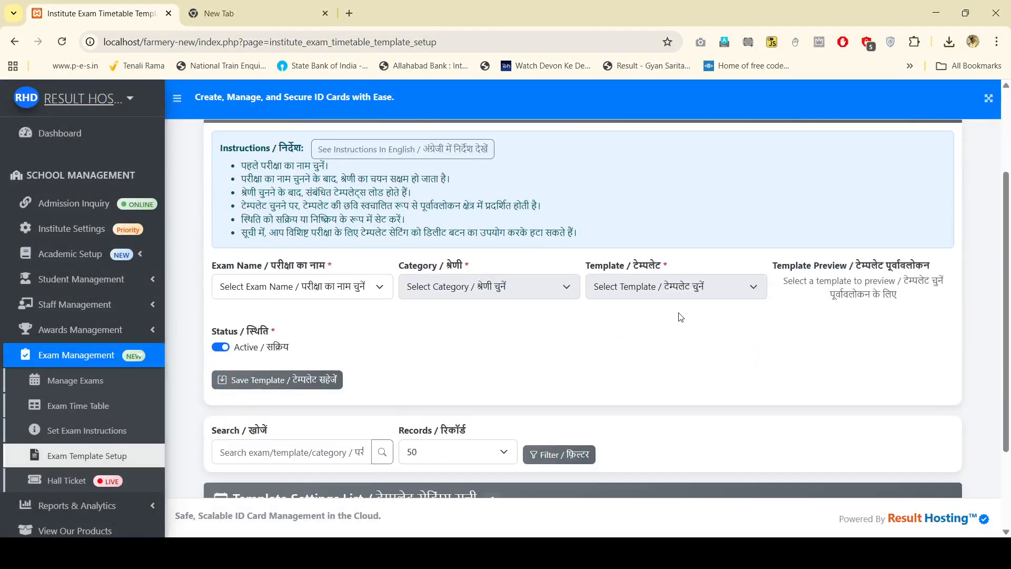
left_click(374, 284)
left_click(345, 323)
left_click(480, 290)
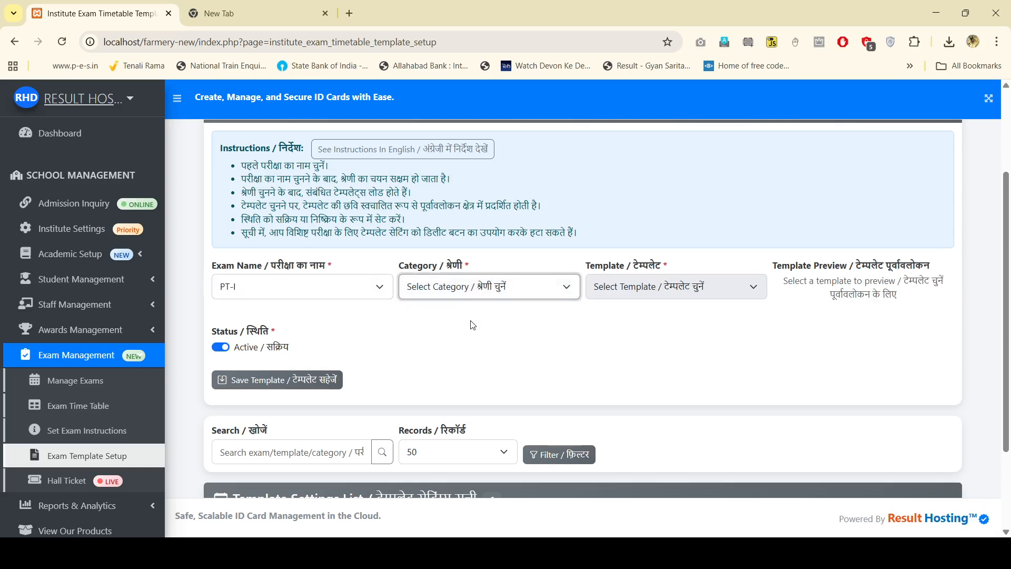
left_click(473, 325)
left_click(654, 298)
left_click(659, 324)
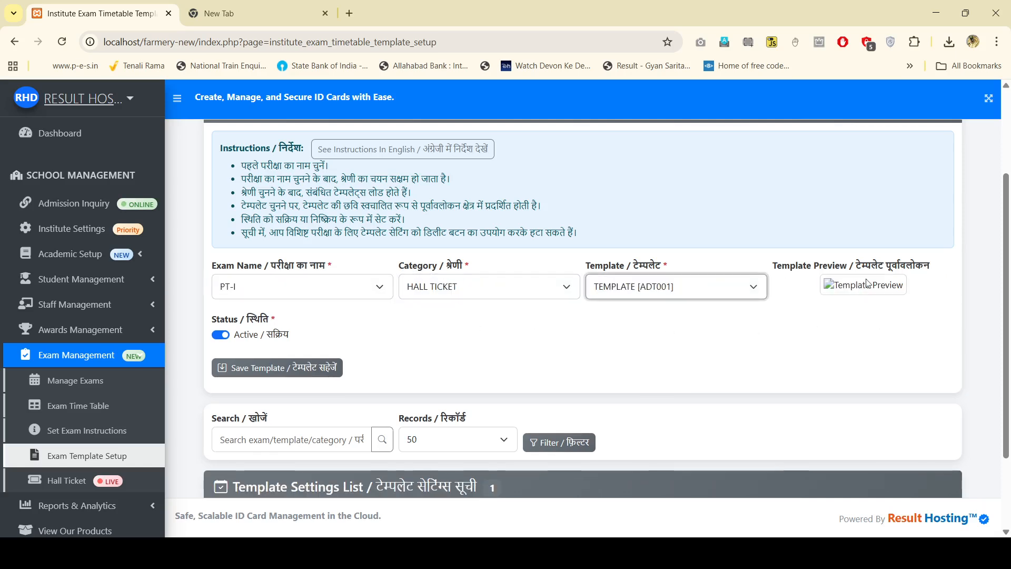
scroll(821, 306, "down", 2)
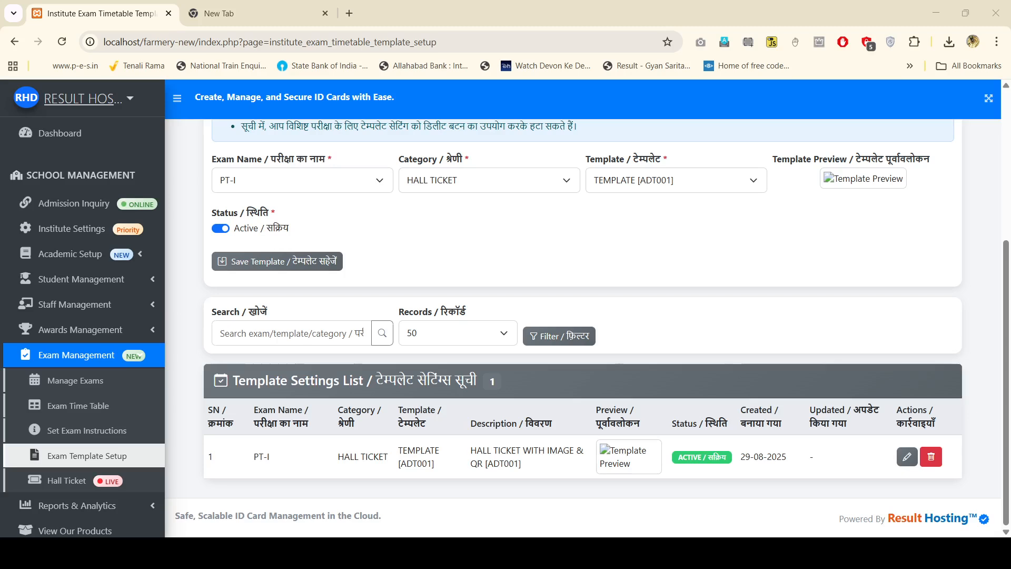
Step: Open the hall ticket module purchase page and look over the admit card plan choices unchanged
left_click(72, 482)
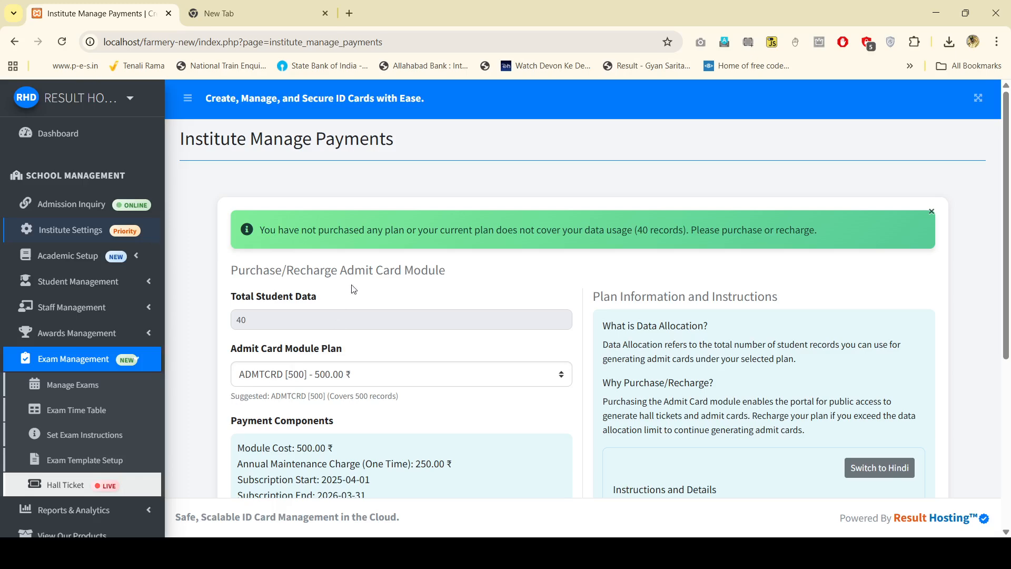
scroll(456, 381, "down", 3)
scroll(458, 378, "up", 3)
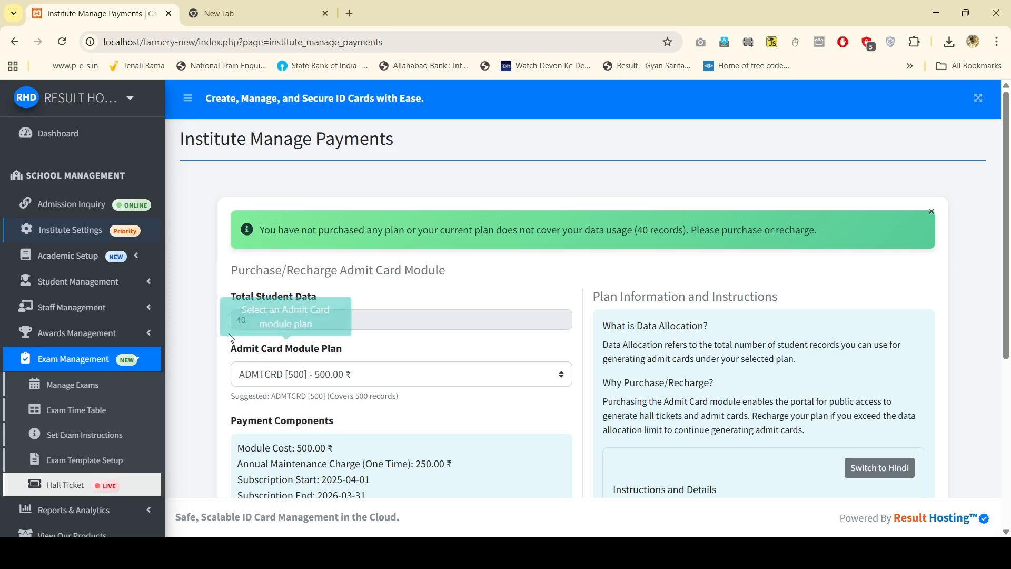
scroll(358, 340, "down", 1)
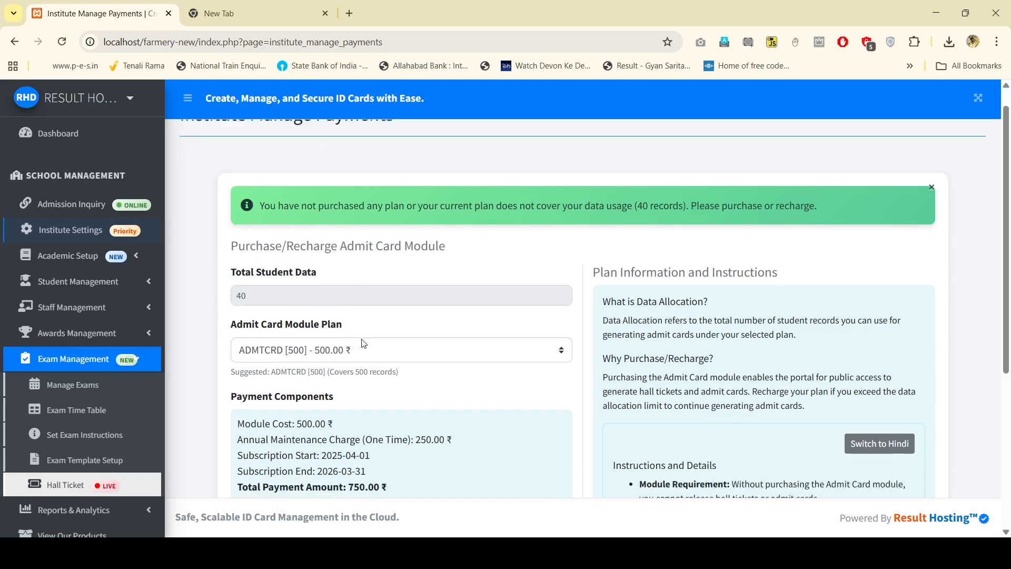
left_click(339, 319)
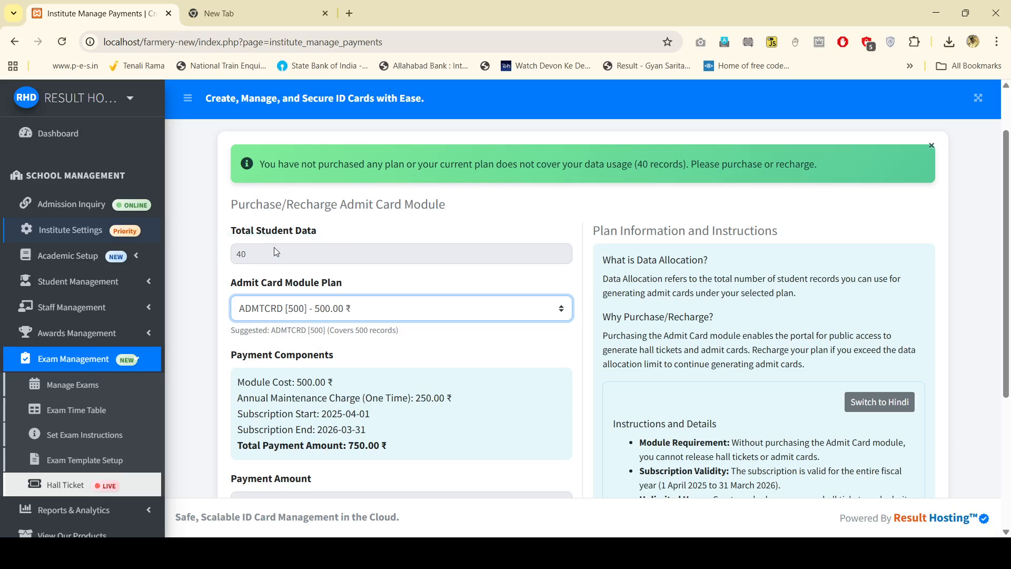
left_click(260, 257)
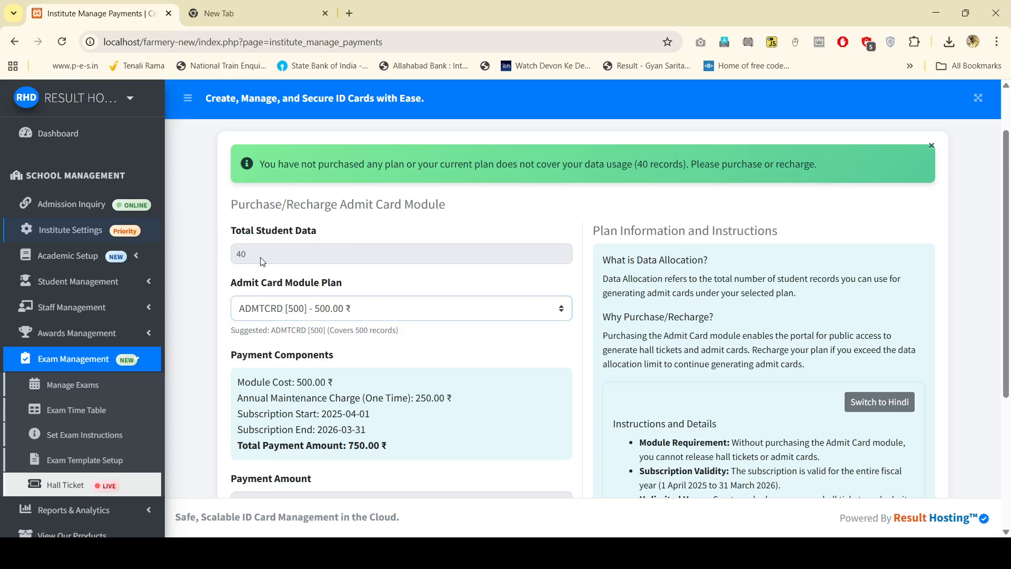
left_click(349, 316)
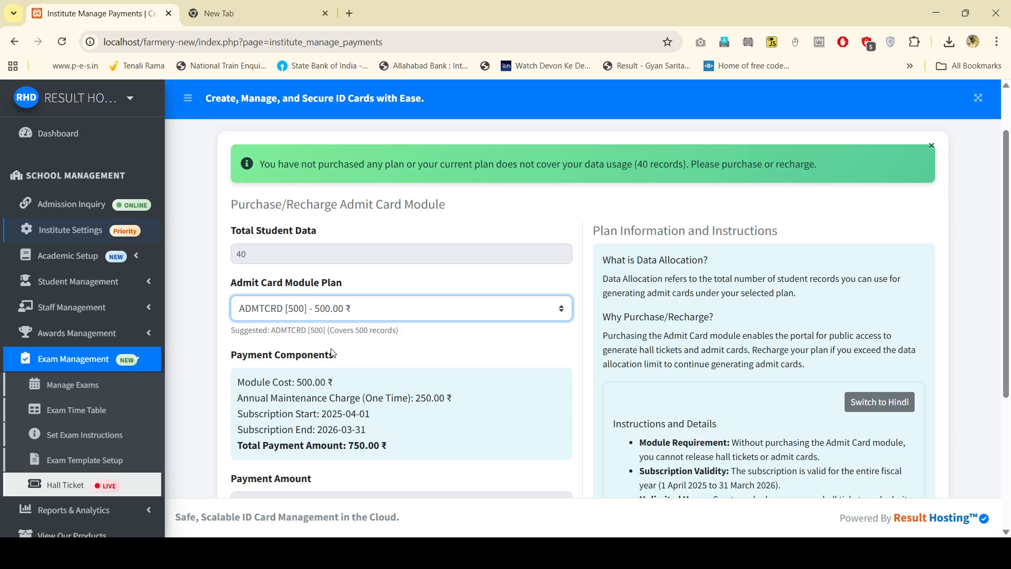
scroll(346, 339, "down", 1)
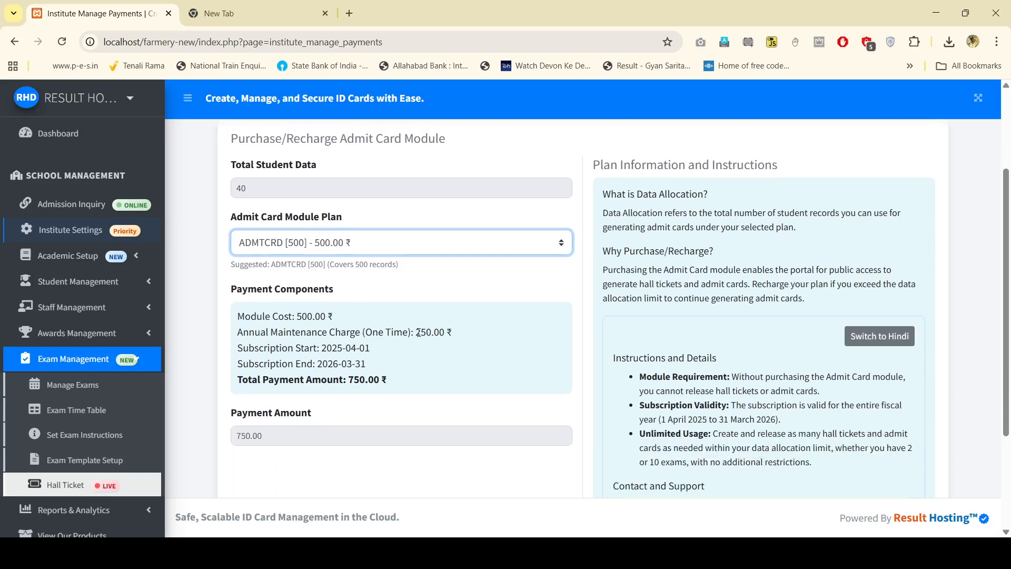
Step: Check the one-time maintenance charge and 500.00 module cost, down to the Contact and Support table
left_click_drag(416, 333, 470, 344)
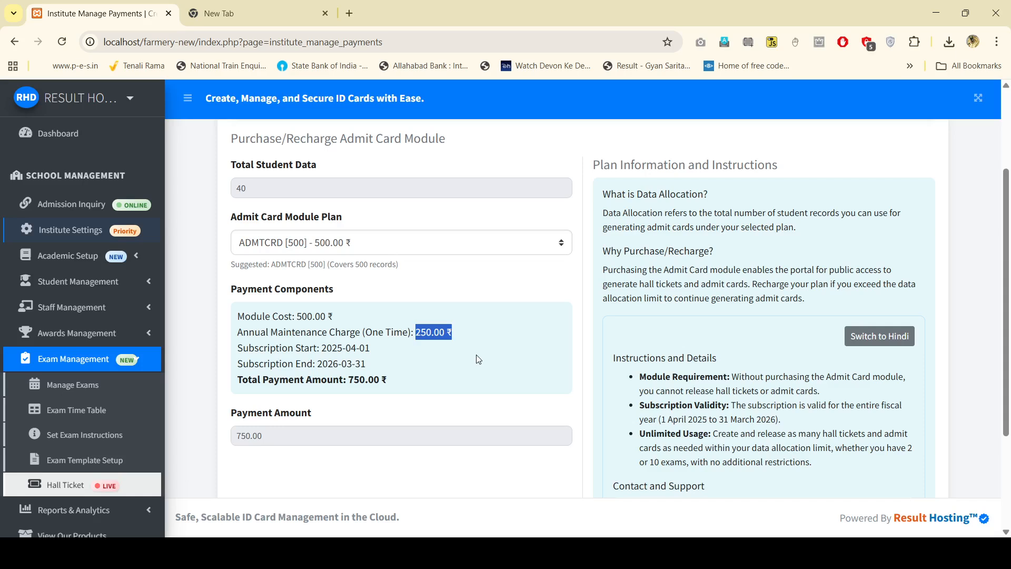
left_click(478, 359)
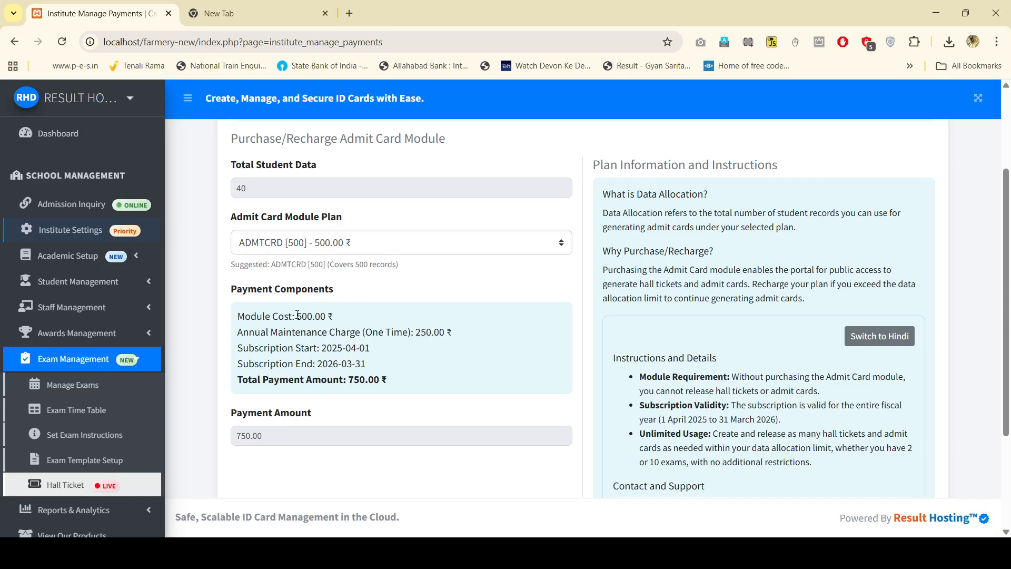
left_click_drag(293, 315, 411, 322)
left_click(295, 322)
scroll(386, 342, "down", 1)
scroll(387, 342, "down", 2)
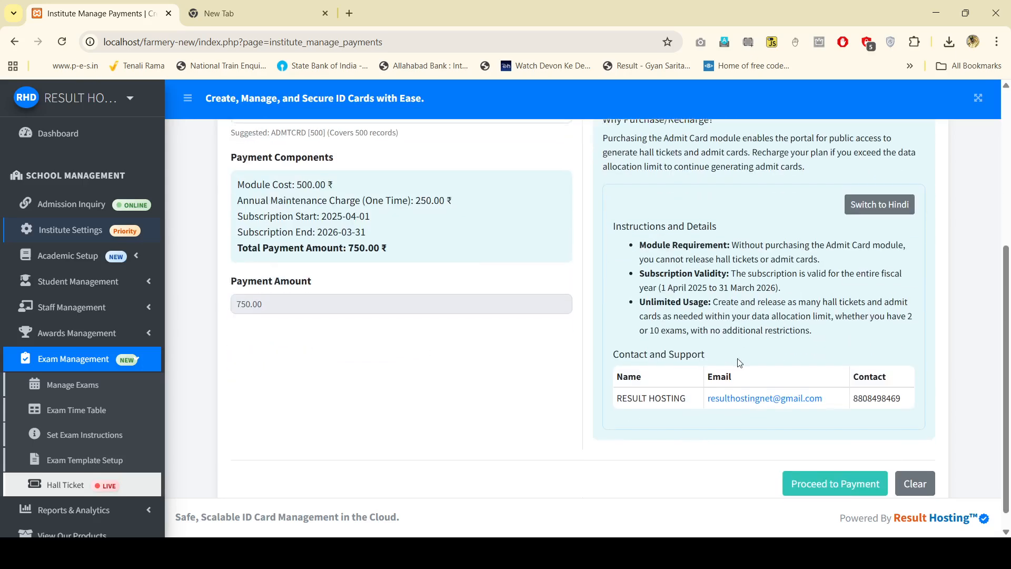
scroll(890, 236, "up", 1)
Step: Switch the Plan Information instructions to Hindi and read through them
left_click(889, 271)
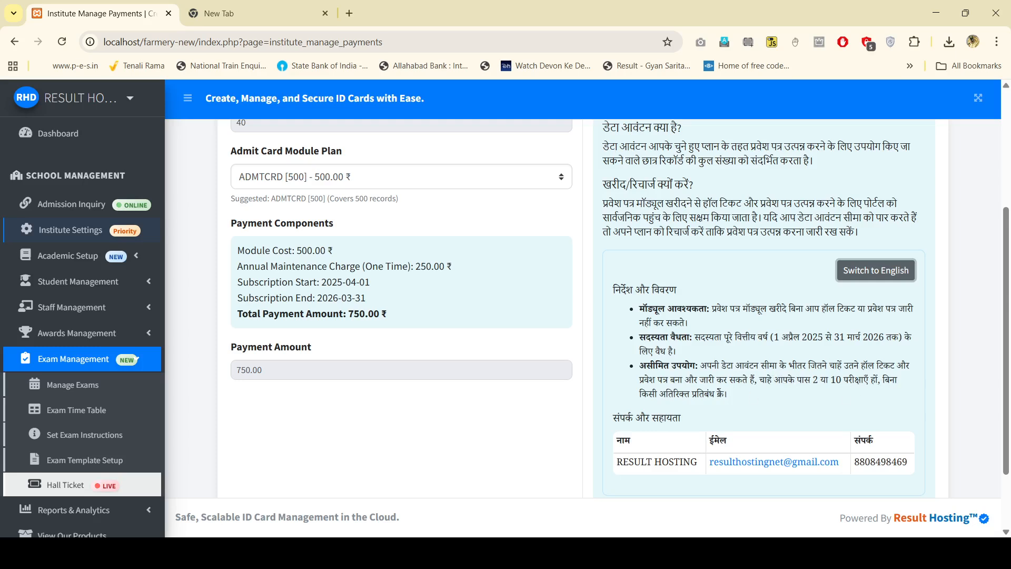
scroll(324, 353, "up", 1)
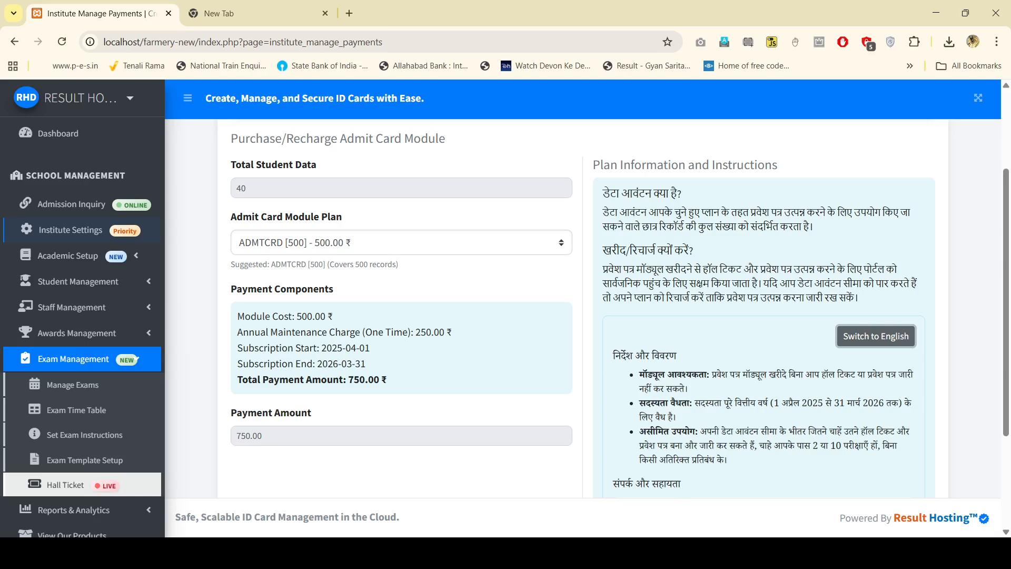
scroll(582, 308, "up", 2)
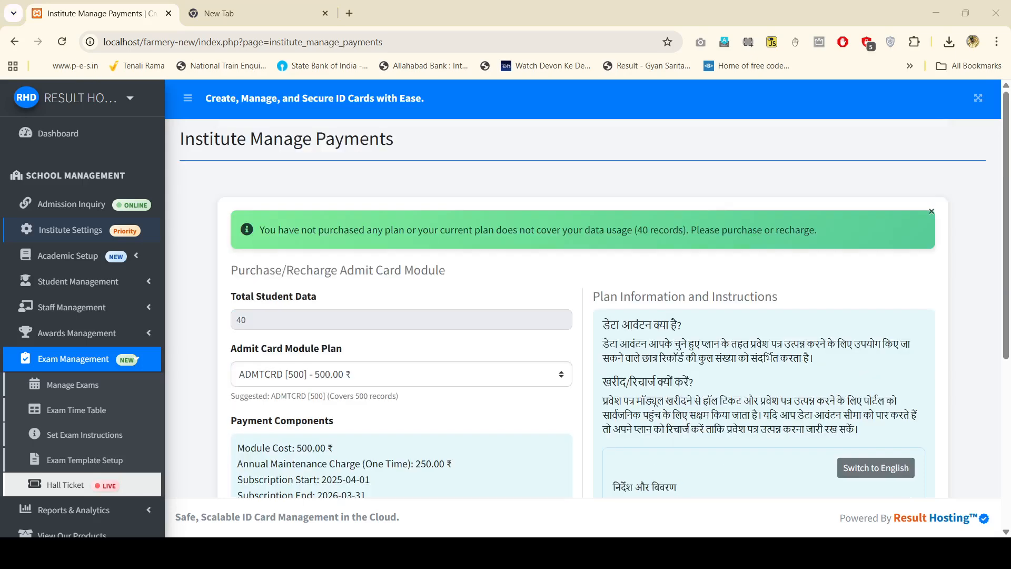
scroll(404, 370, "down", 2)
scroll(404, 370, "down", 1)
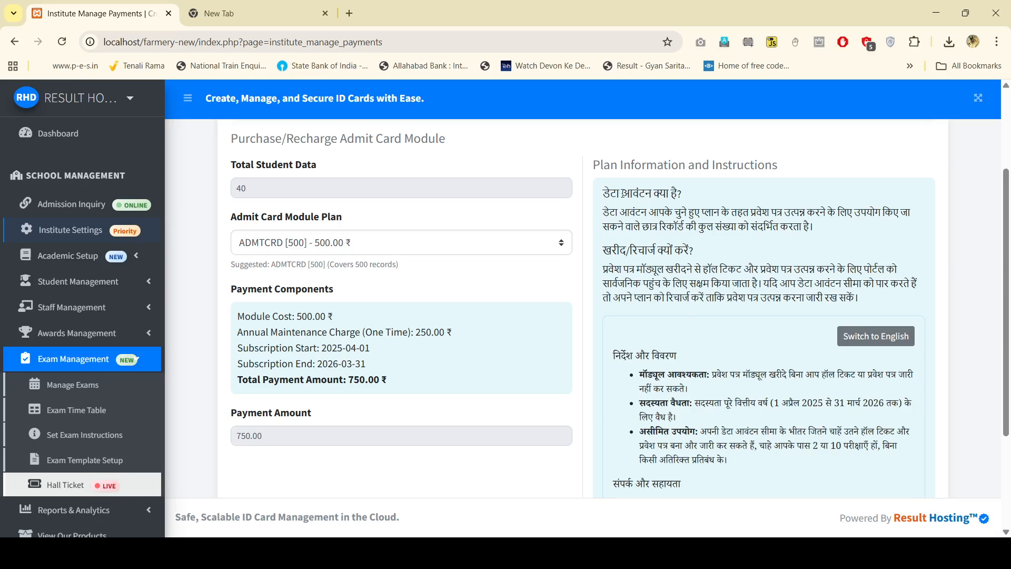
scroll(723, 272, "down", 3)
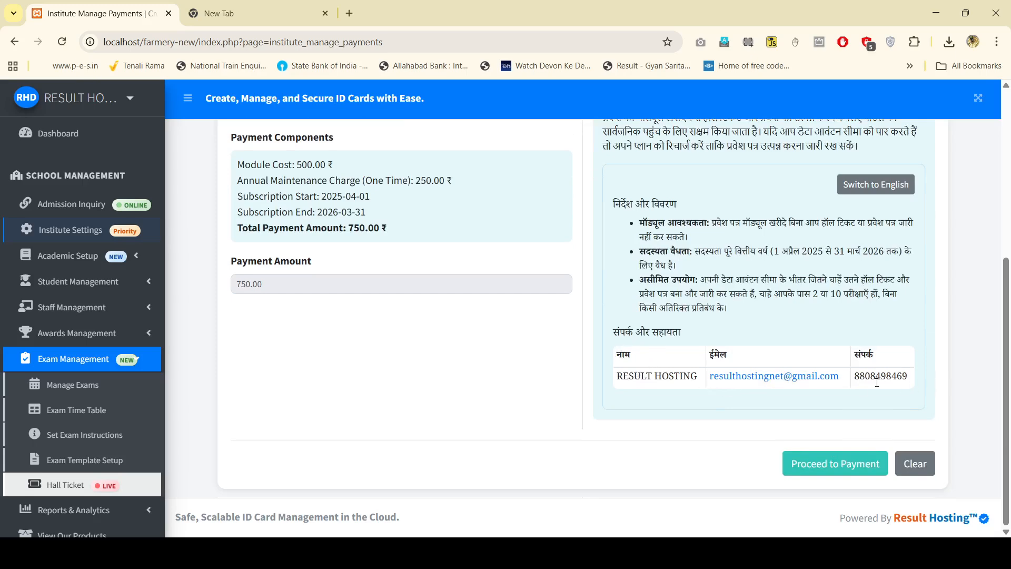
scroll(668, 441, "up", 5)
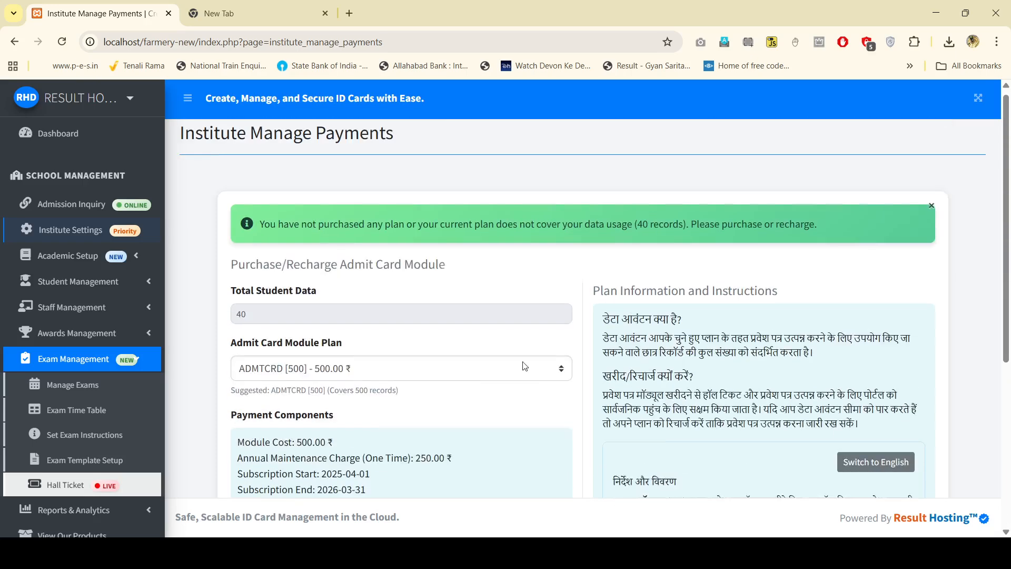
scroll(508, 272, "down", 3)
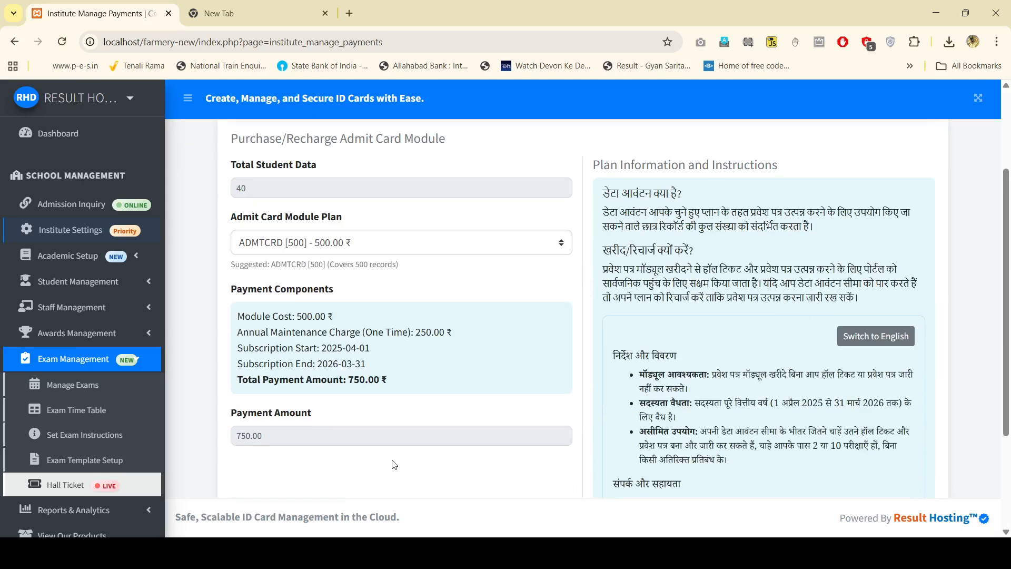
scroll(671, 182, "down", 3)
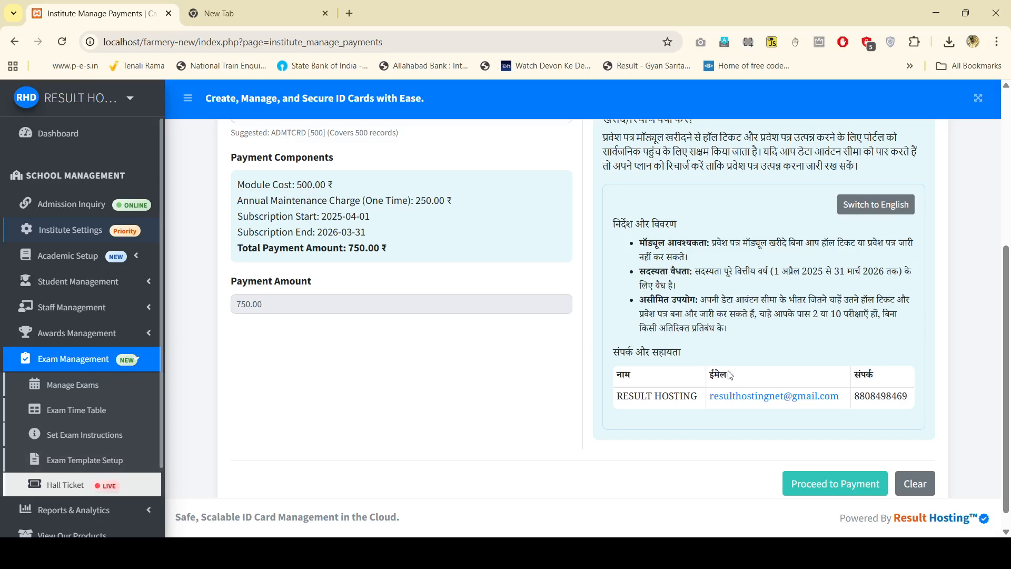
scroll(729, 375, "up", 6)
scroll(754, 173, "down", 5)
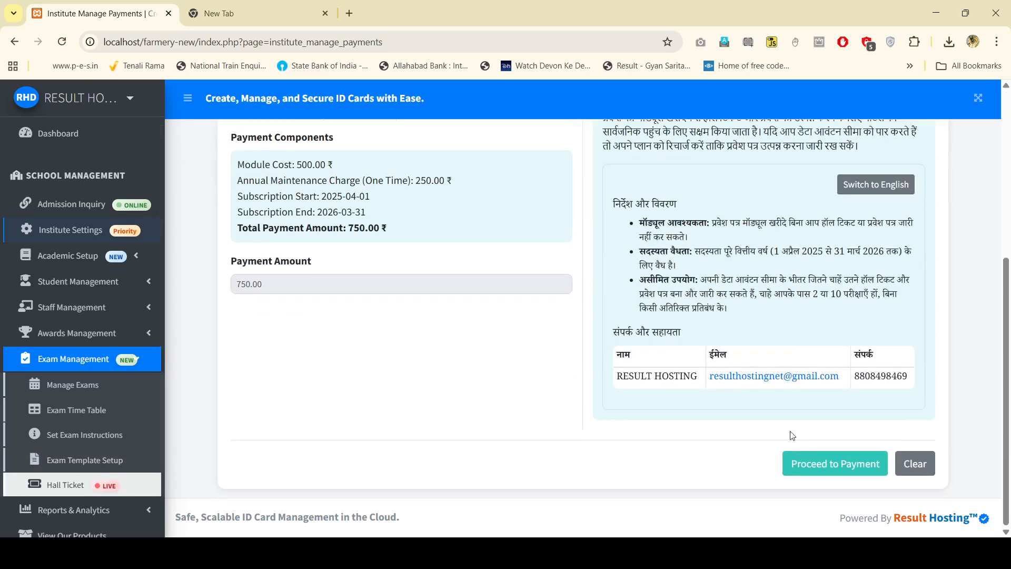
scroll(375, 372, "up", 5)
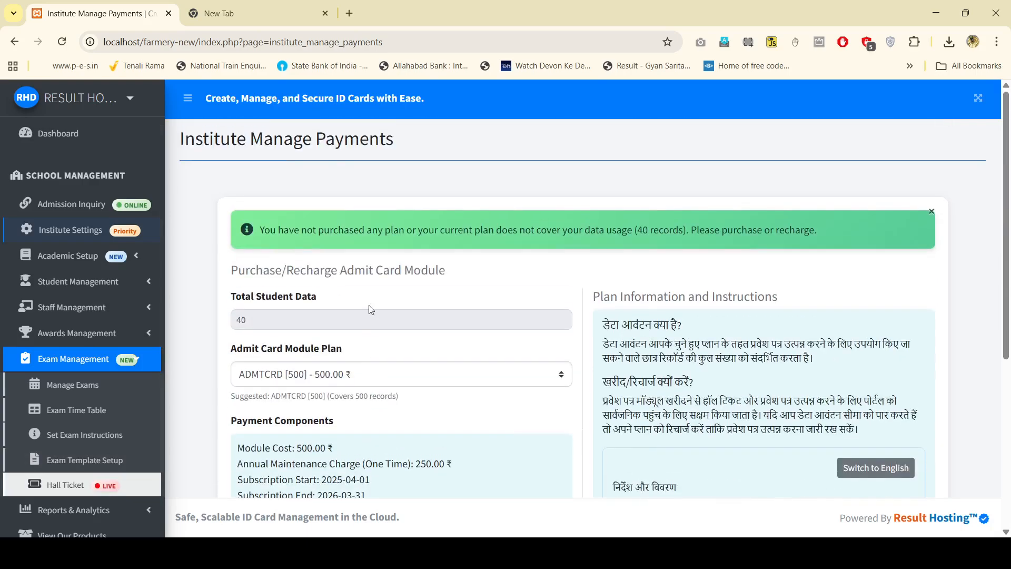
Step: Review the rest of the purchase form and proceed to payment for the admit card module
scroll(372, 311, "down", 5)
scroll(546, 343, "up", 1)
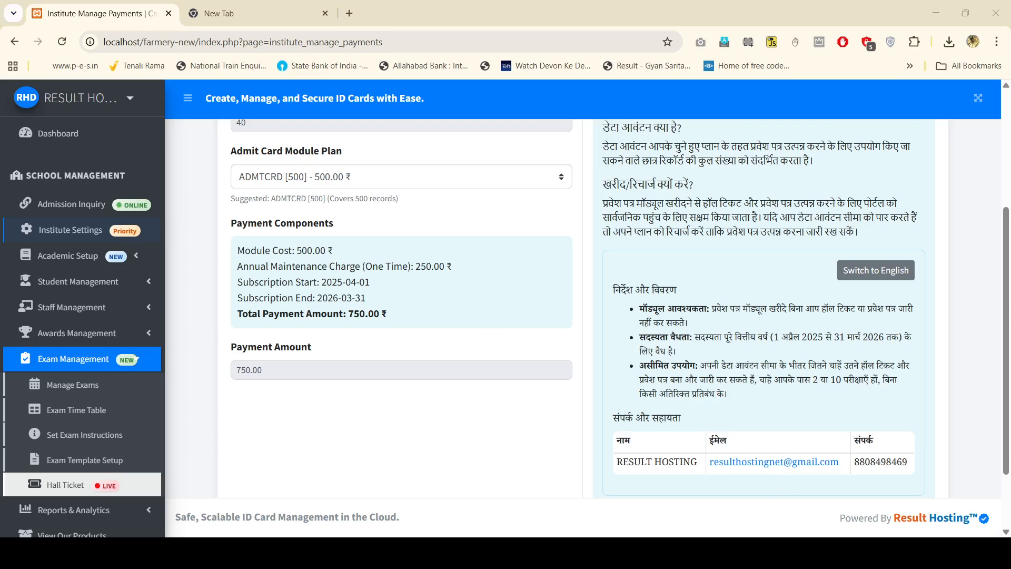
scroll(802, 449, "up", 4)
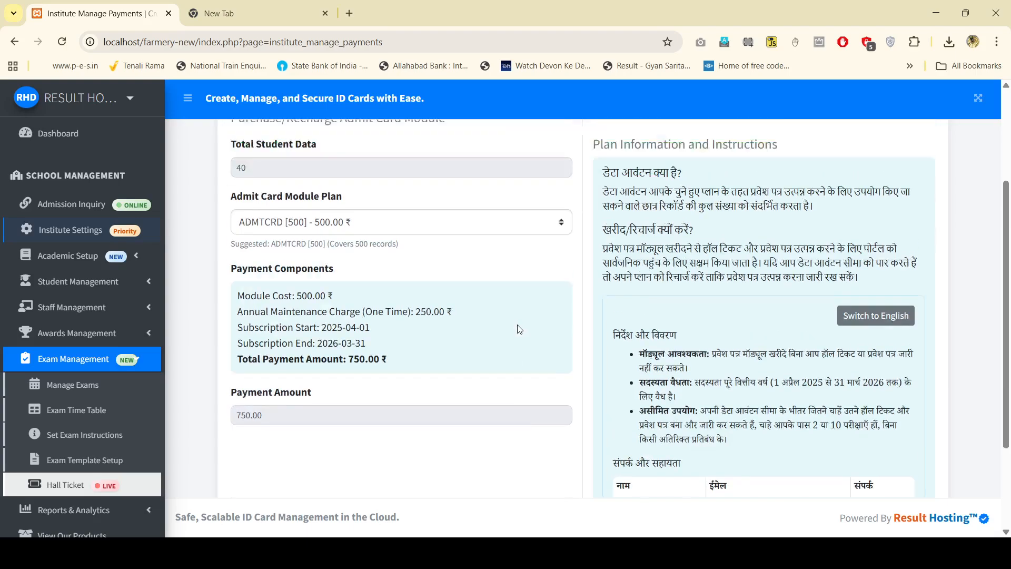
scroll(802, 449, "down", 5)
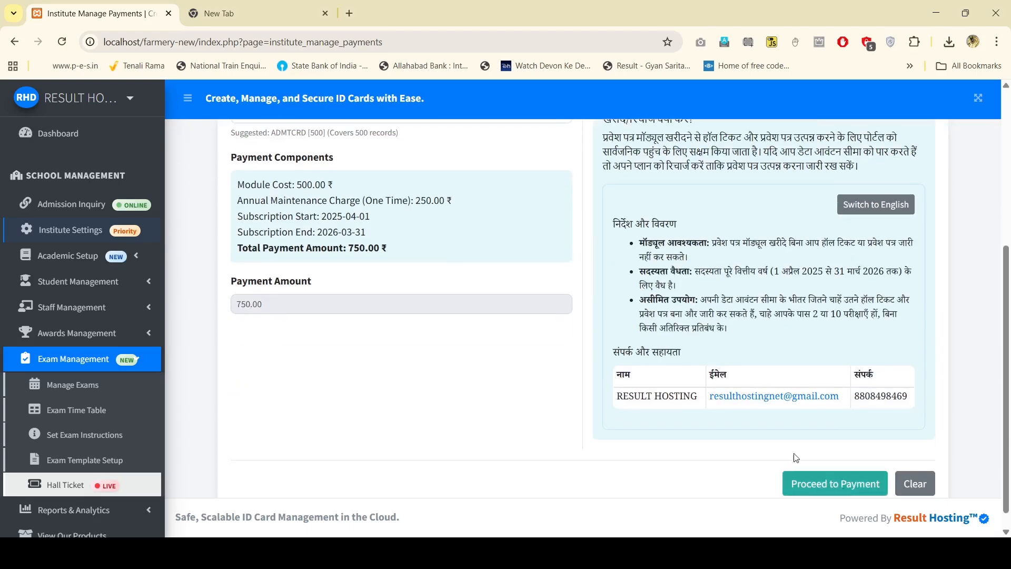
scroll(562, 182, "up", 5)
scroll(413, 363, "down", 1)
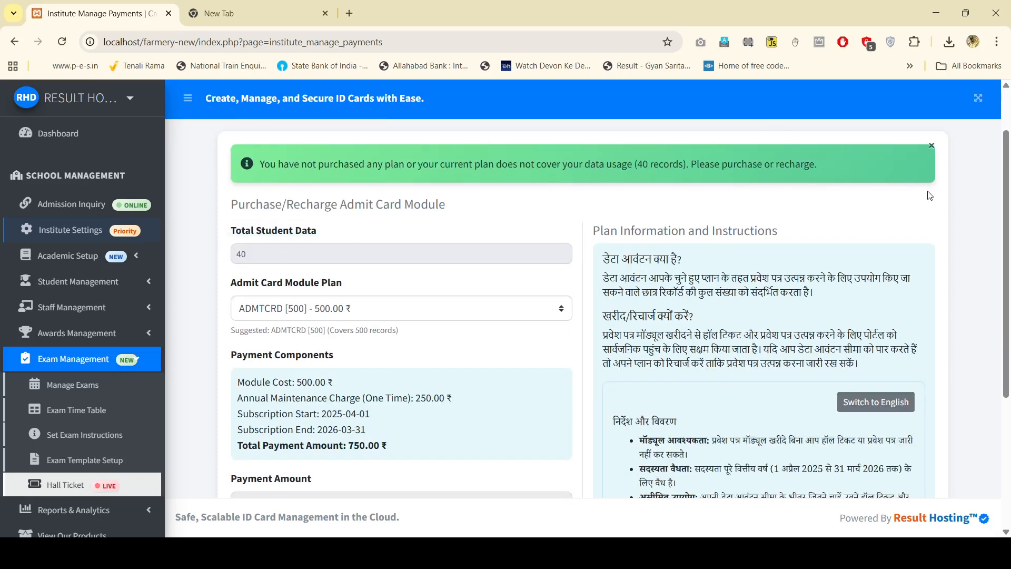
scroll(955, 358, "down", 3)
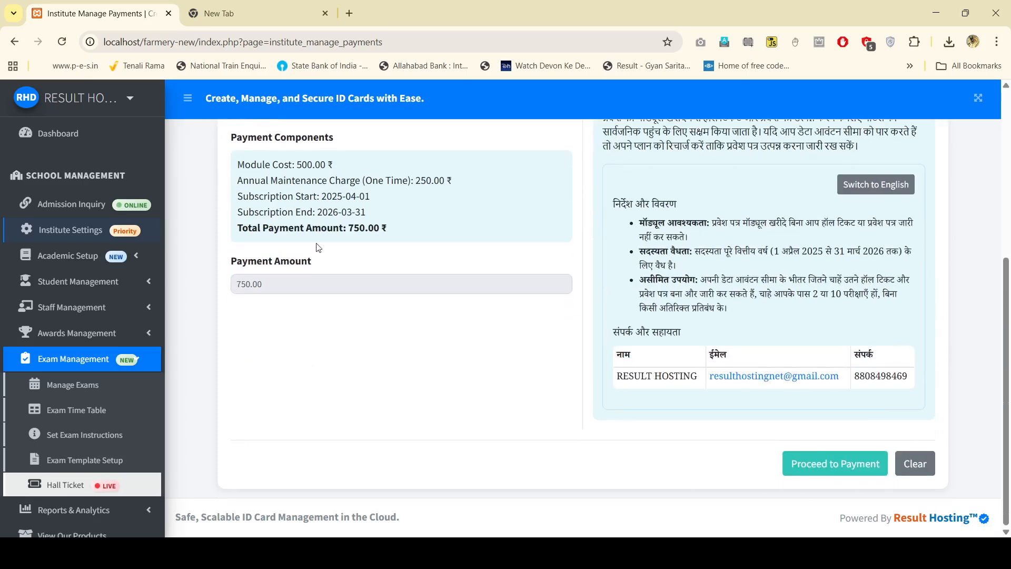
scroll(464, 327, "up", 5)
scroll(588, 264, "down", 4)
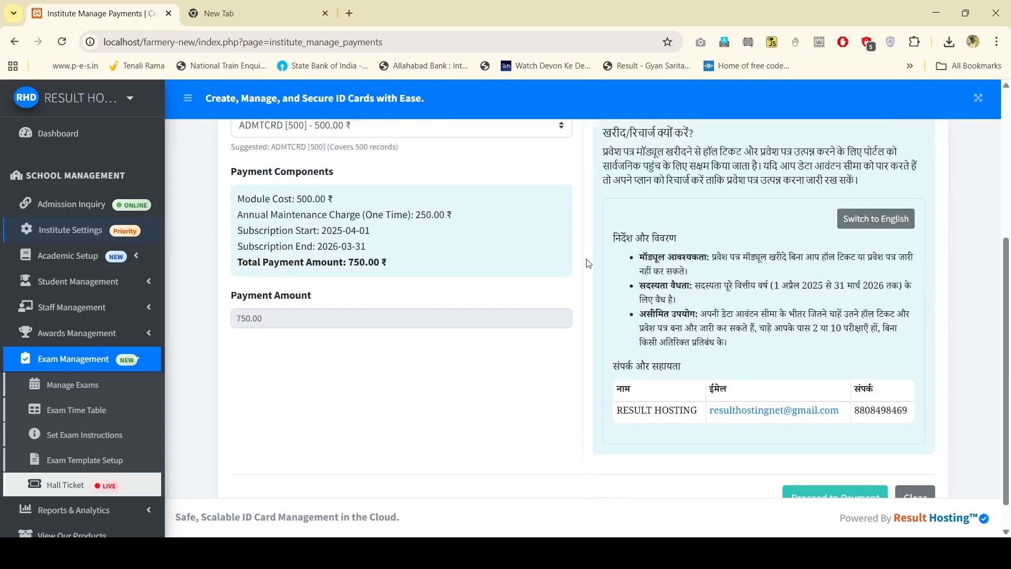
scroll(588, 263, "down", 1)
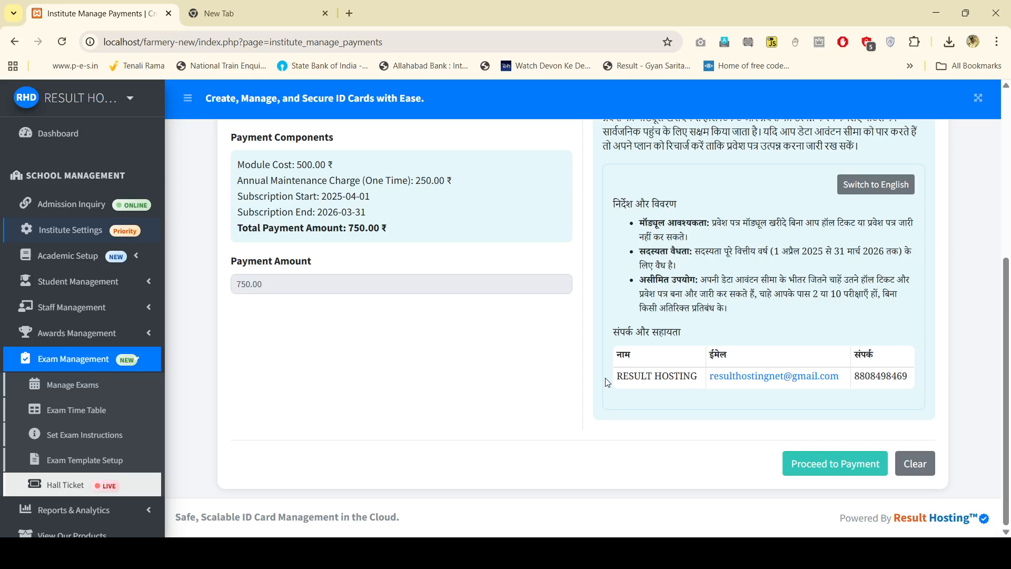
left_click(862, 463)
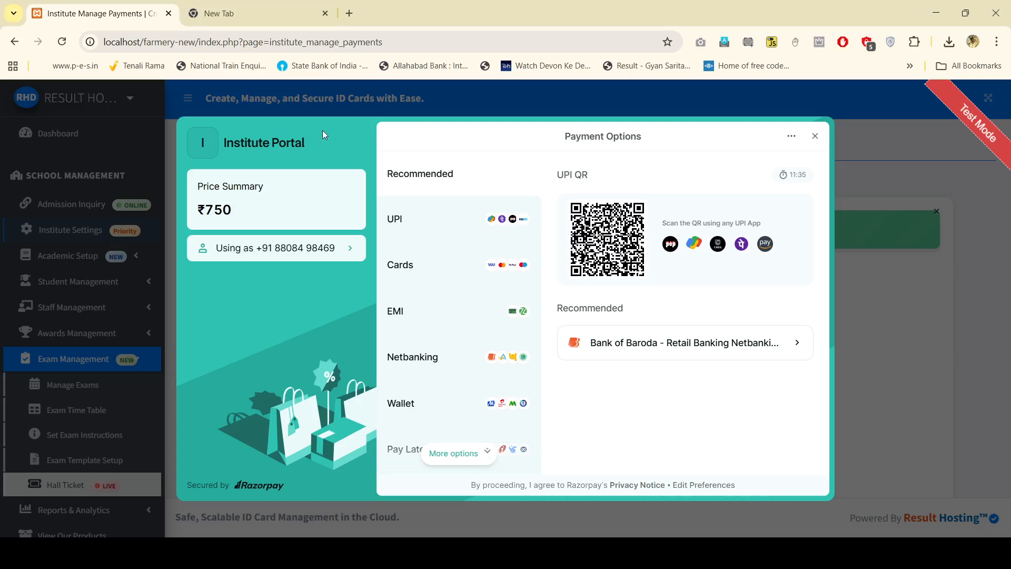
Step: Reload the payments page to dismiss the checkout and resubmit the form, now totalling 500.00 ₹
left_click(366, 40)
key("Return")
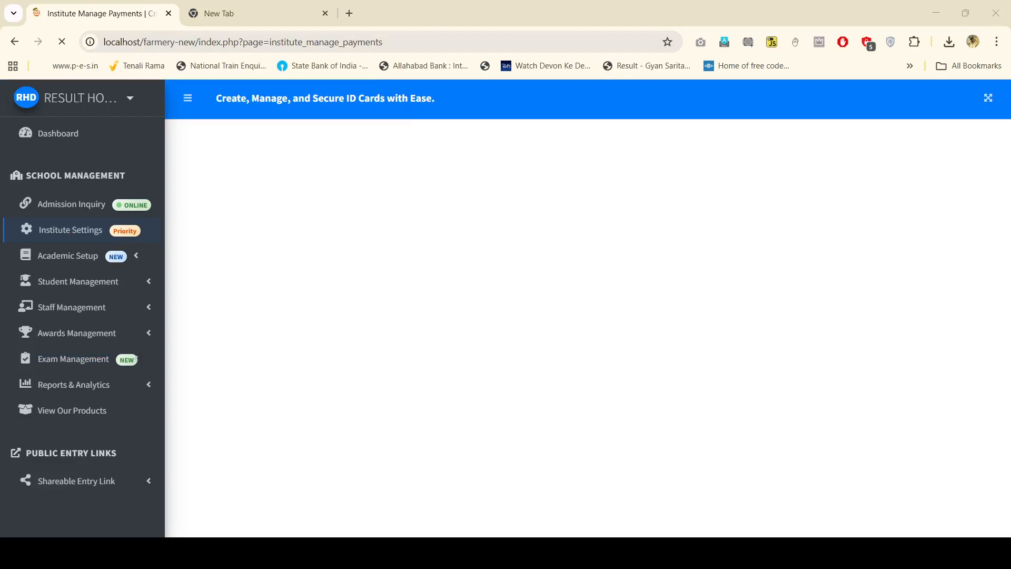
scroll(763, 321, "down", 5)
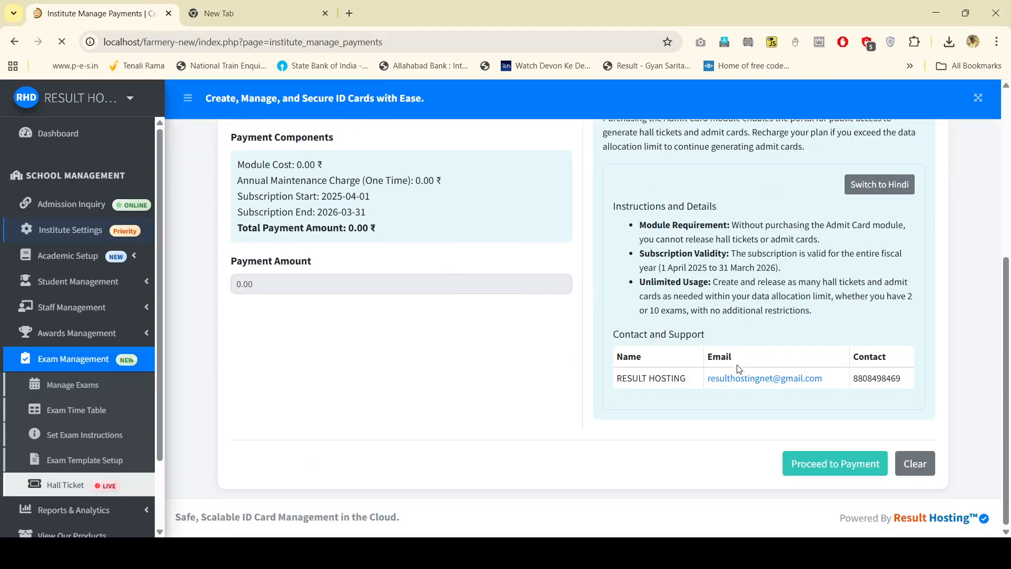
left_click(830, 470)
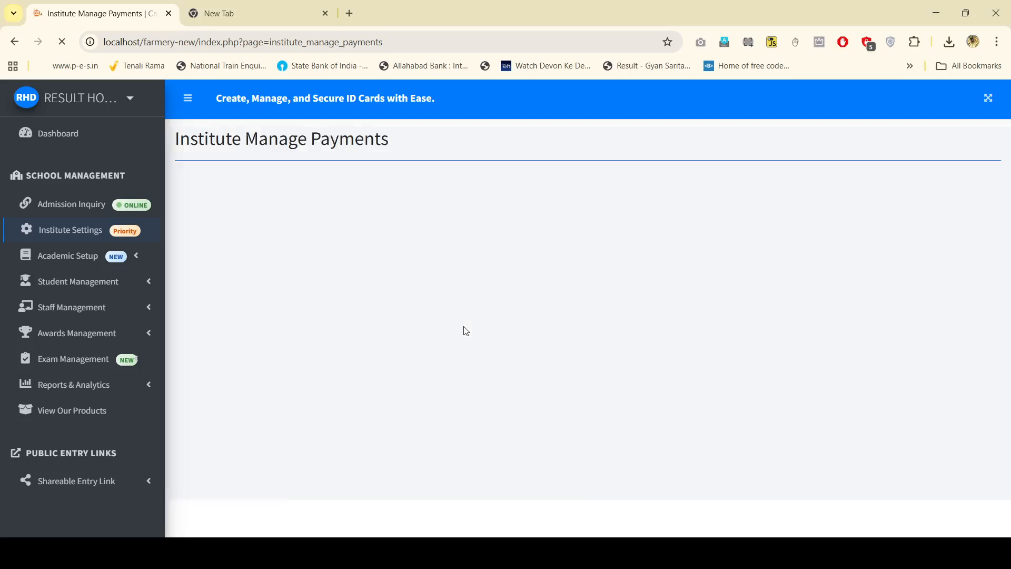
scroll(500, 316, "down", 5)
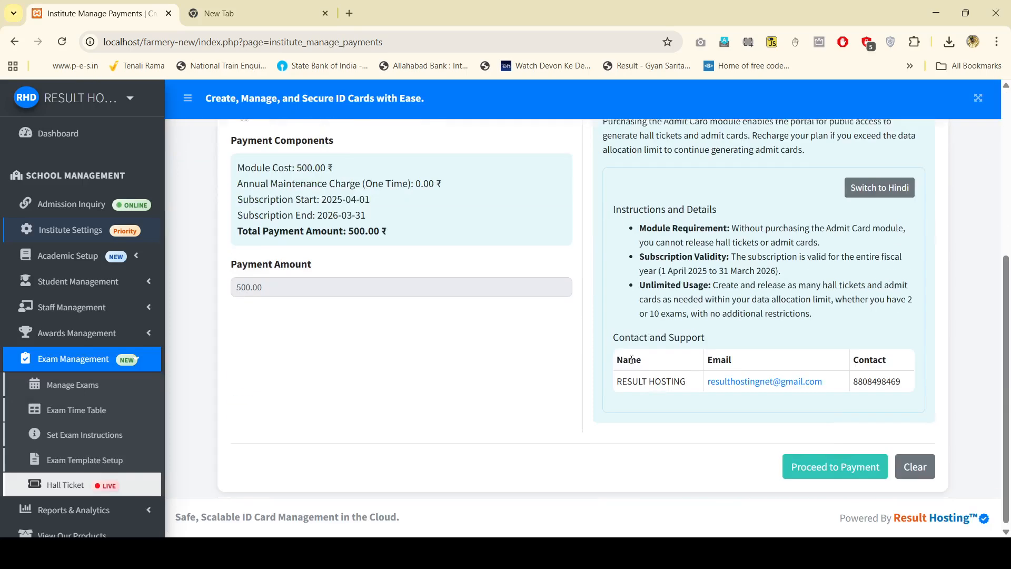
Step: Pay ₹750 for the ADMTCRD [500] plan via Bank of Baroda netbanking in the Razorpay test checkout
left_click(835, 465)
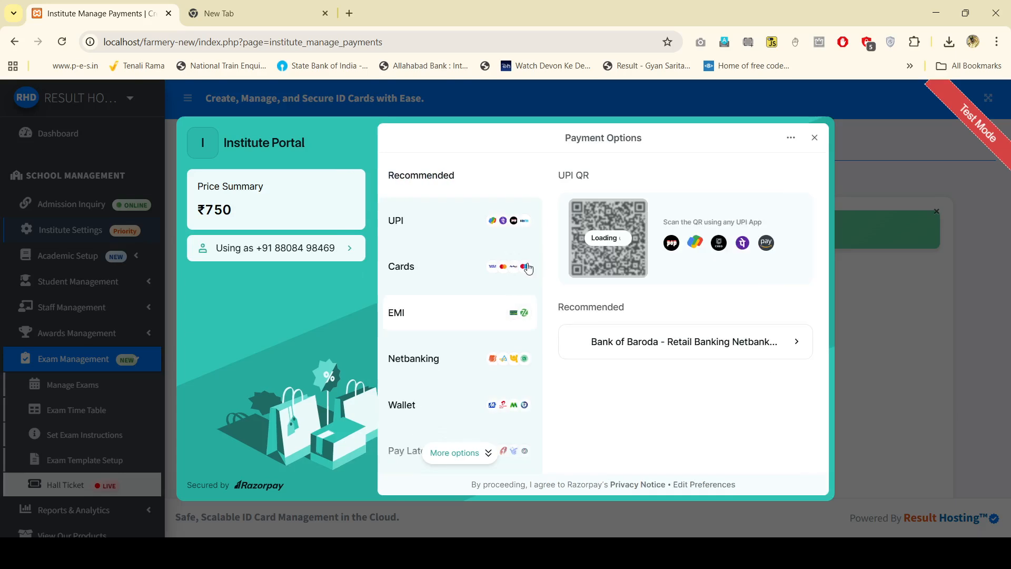
left_click(631, 355)
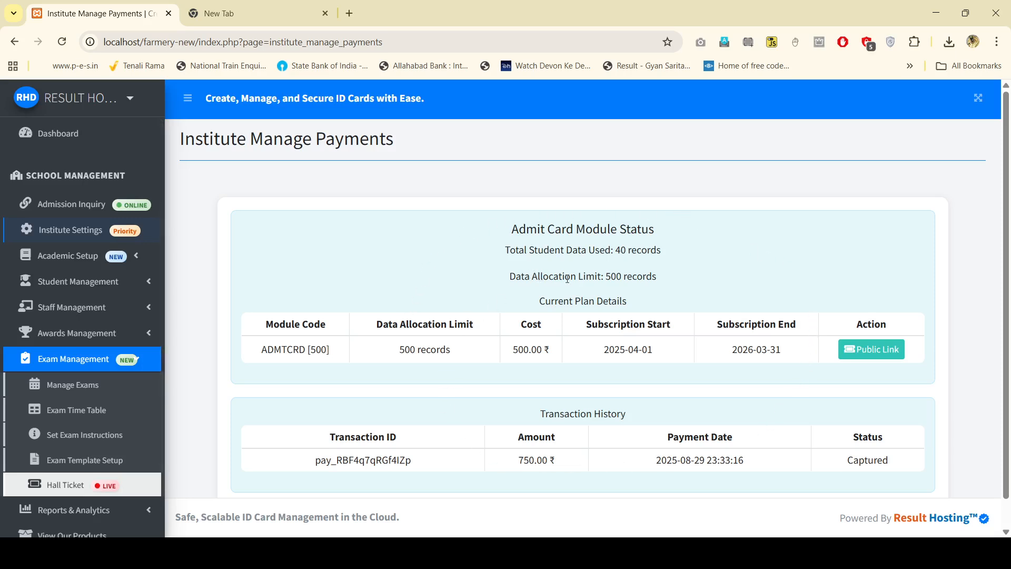
Step: Check the 500.00 ₹ plan cost and 750.00 ₹ amount paid, then launch the school's Public Link portal
double_click(626, 275)
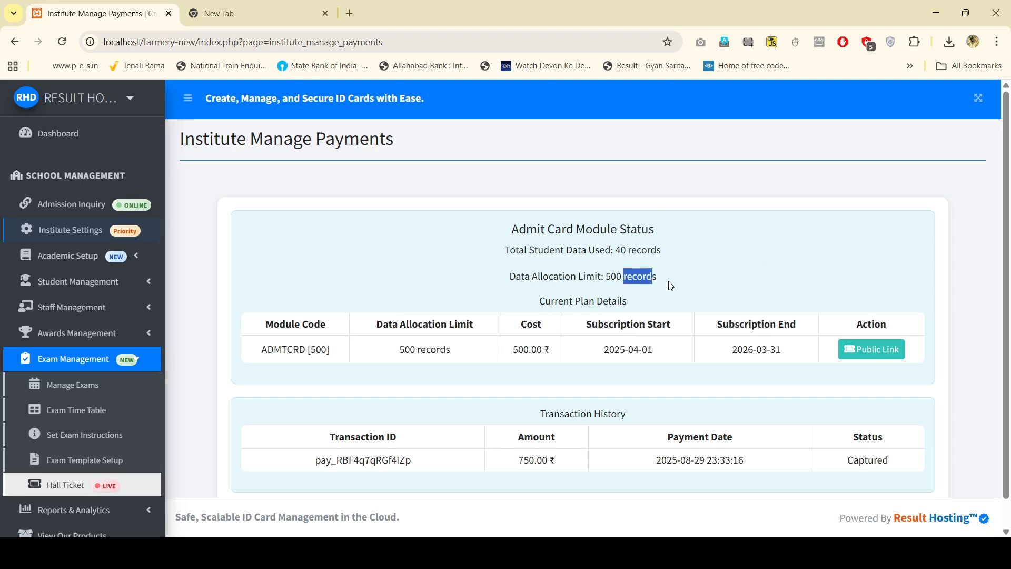
left_click(707, 265)
left_click_drag(508, 350, 556, 358)
scroll(546, 430, "down", 1)
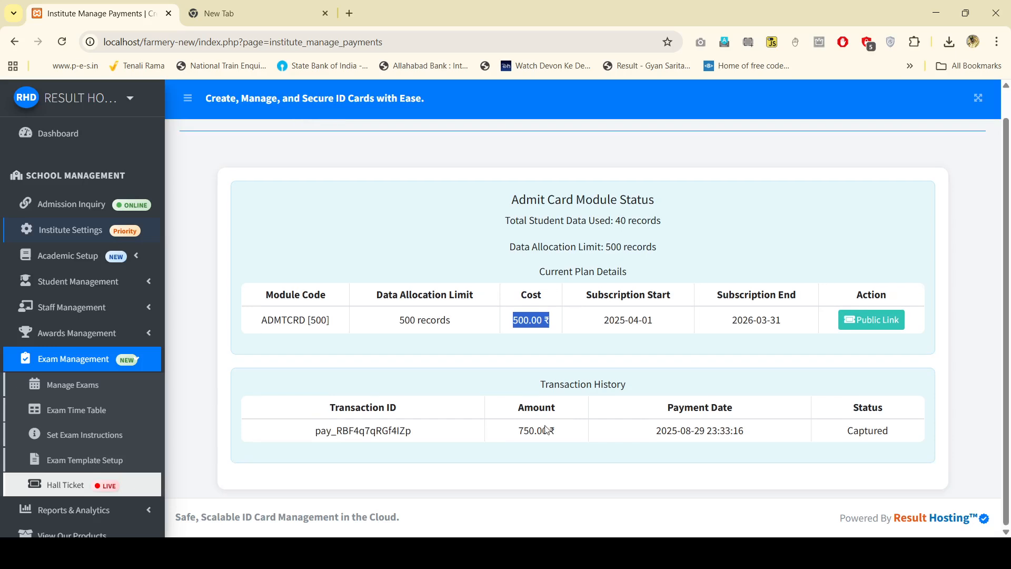
left_click_drag(520, 435, 558, 435)
left_click(563, 435)
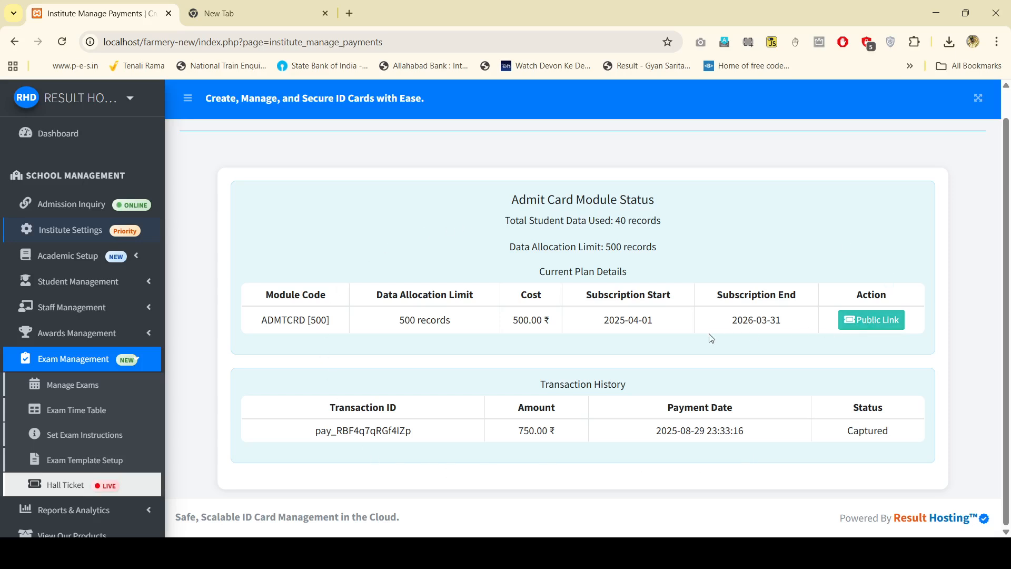
left_click(872, 327)
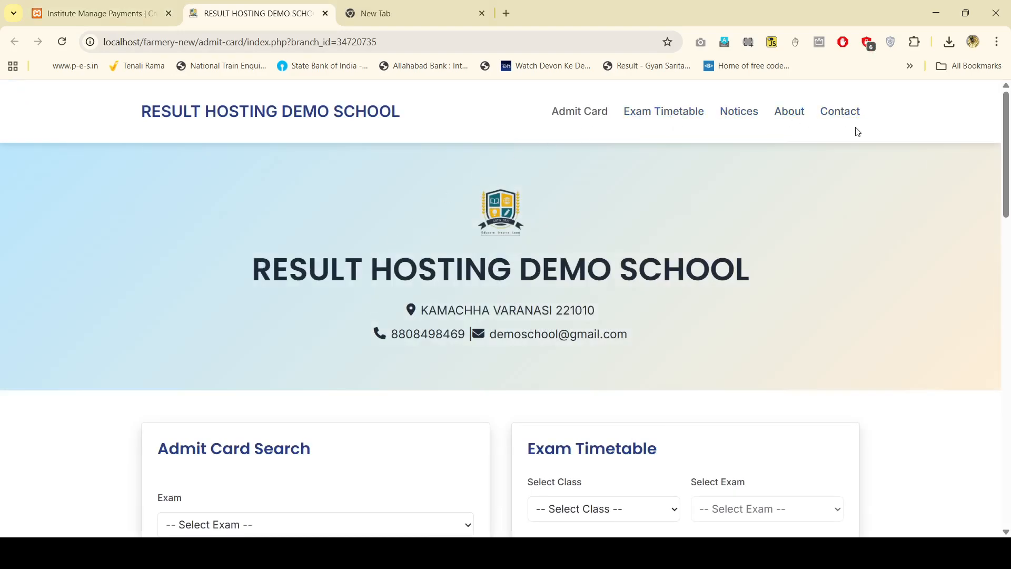
Step: Show the UKG PT-I exam timetable on the public portal
scroll(324, 231, "down", 6)
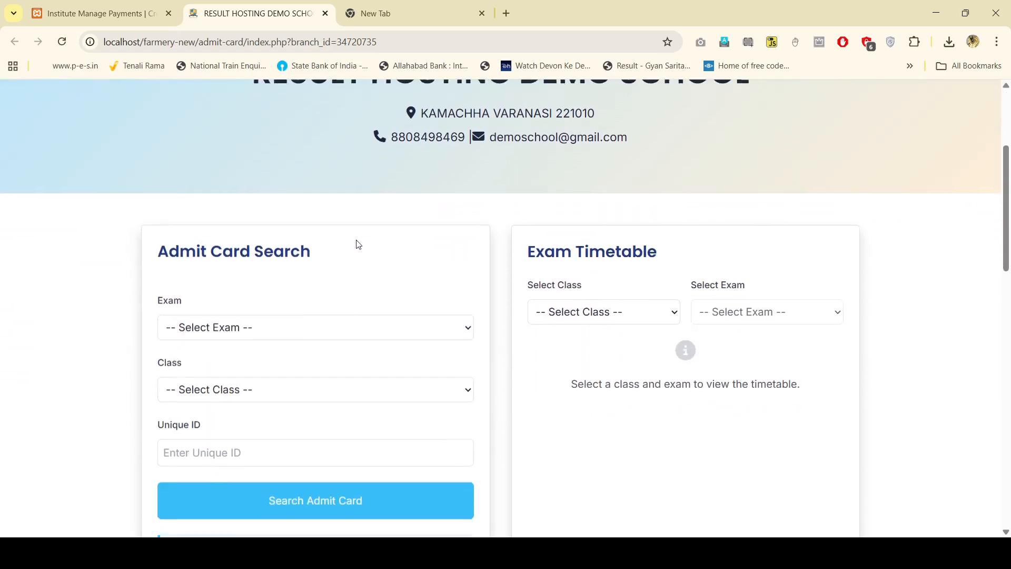
scroll(596, 190, "down", 9)
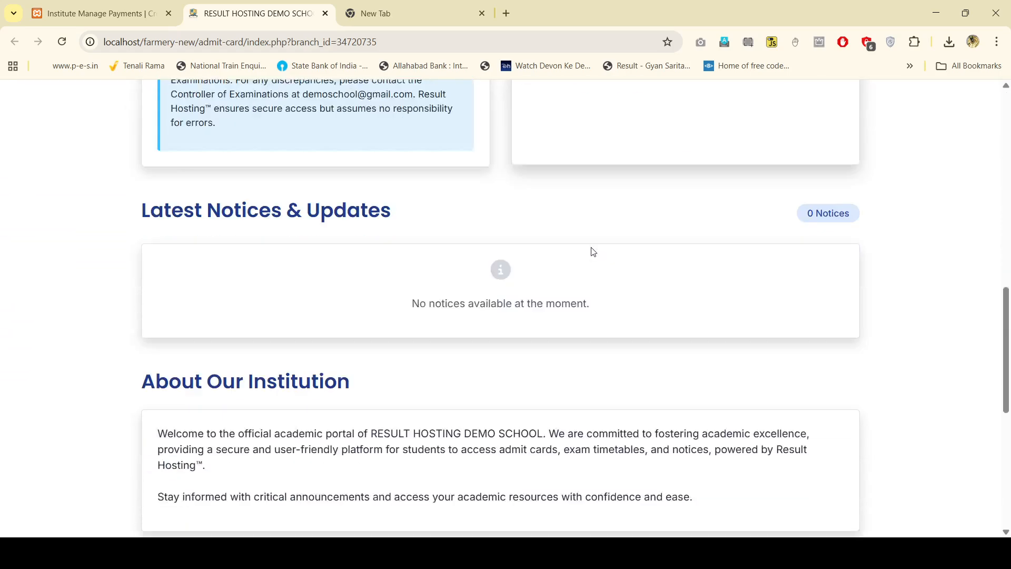
scroll(413, 372, "up", 10)
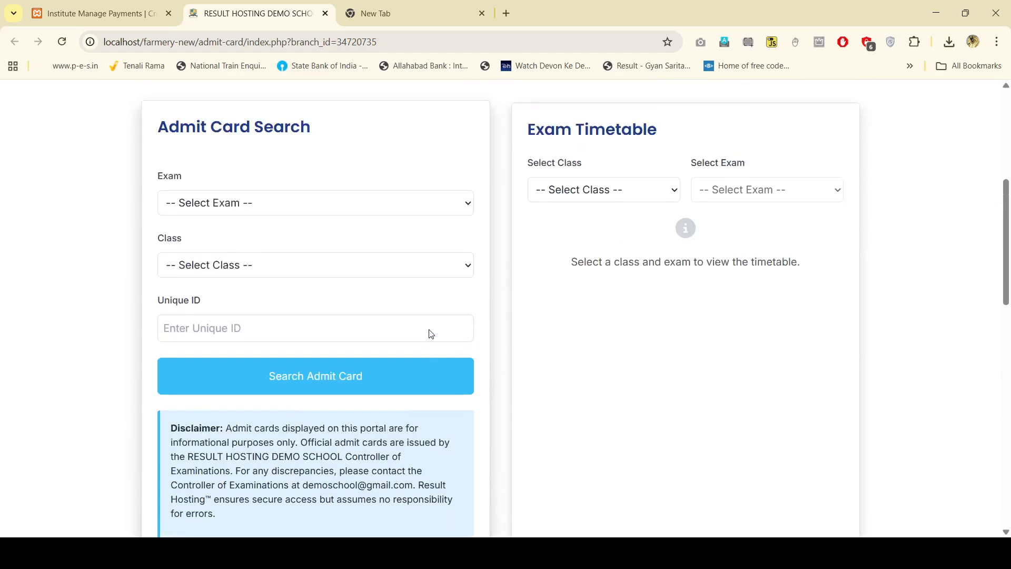
left_click(583, 250)
left_click(605, 269)
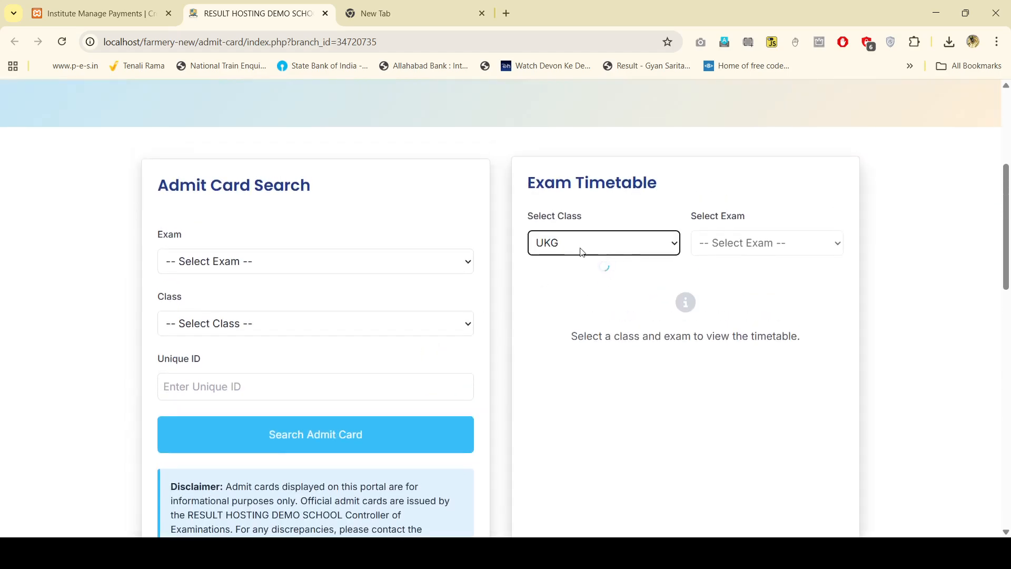
left_click(721, 288)
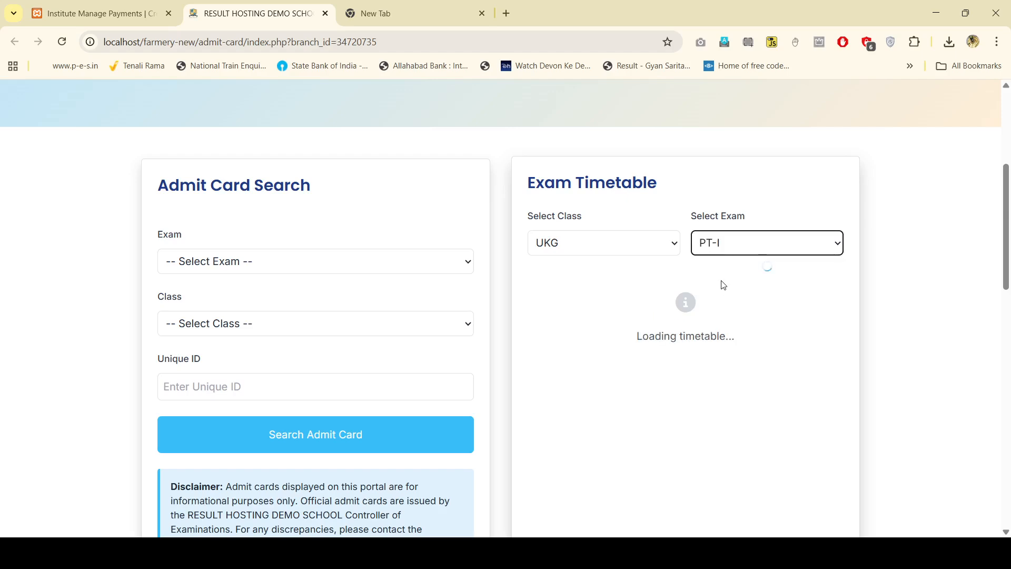
scroll(812, 293, "down", 4)
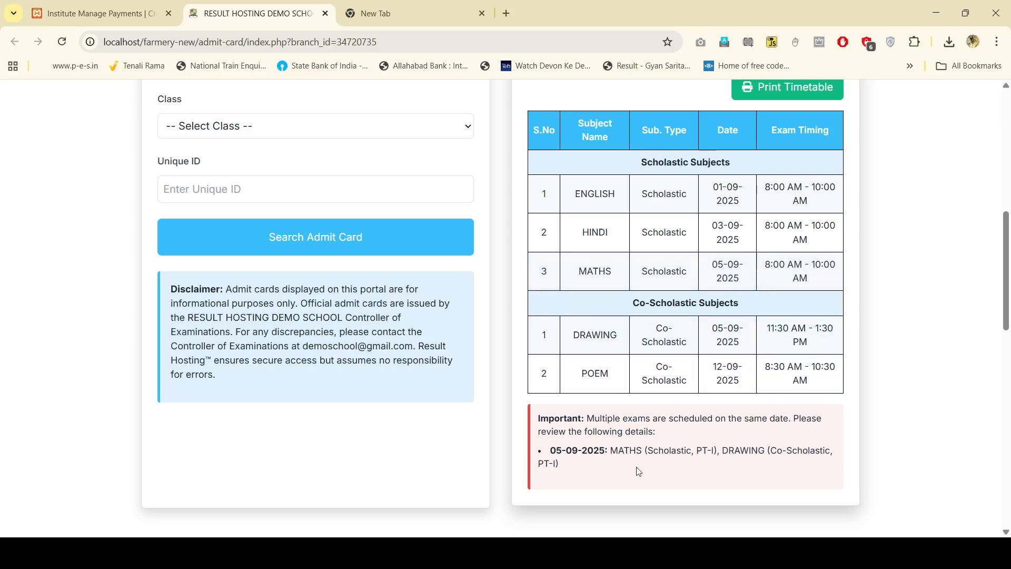
Step: Read the Important note about MATHS and DRAWING both on 05-09-2025, then return to the payments tab
left_click_drag(543, 420, 674, 472)
left_click(677, 471)
left_click_drag(538, 421, 606, 472)
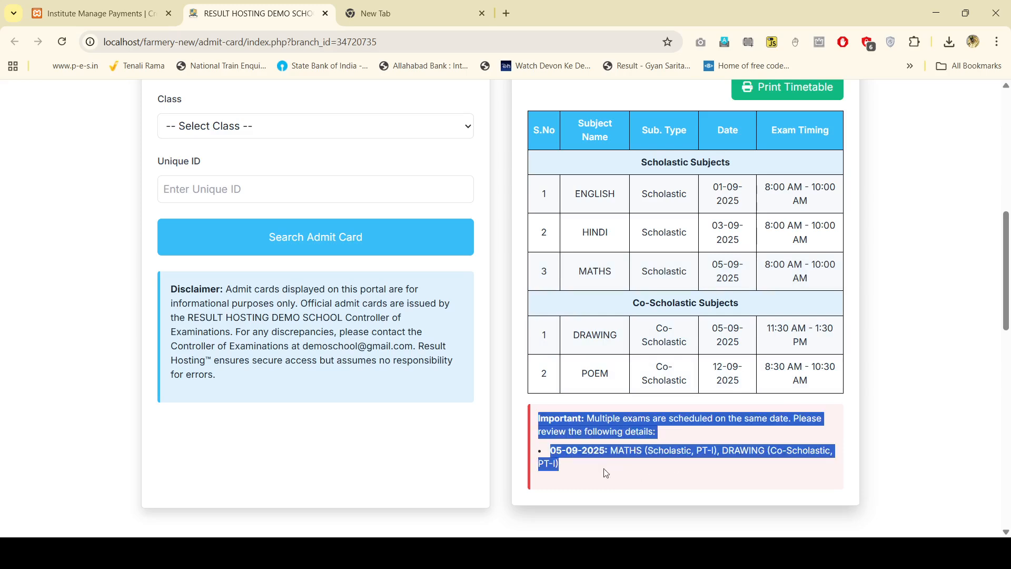
left_click(659, 476)
scroll(505, 431, "up", 2)
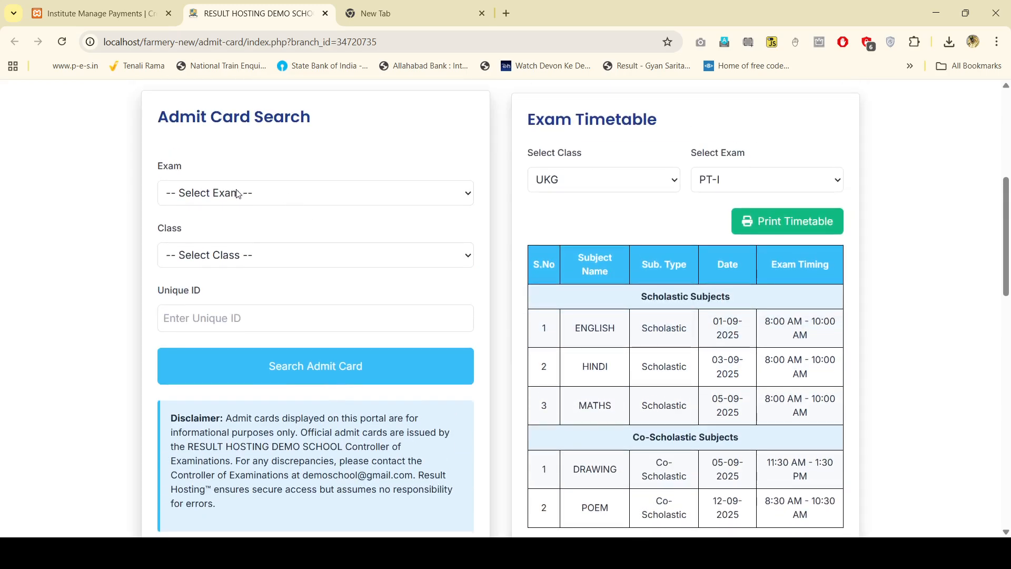
key("ctrl+shift+Tab")
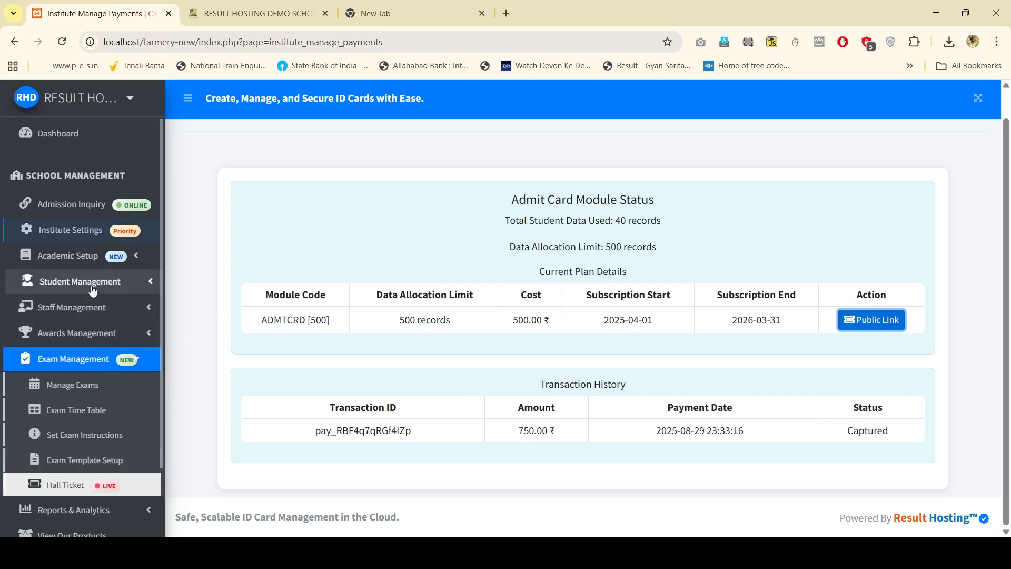
Step: Set the portal's admit card search to exam PT-I and choose a class
key("ctrl+Tab")
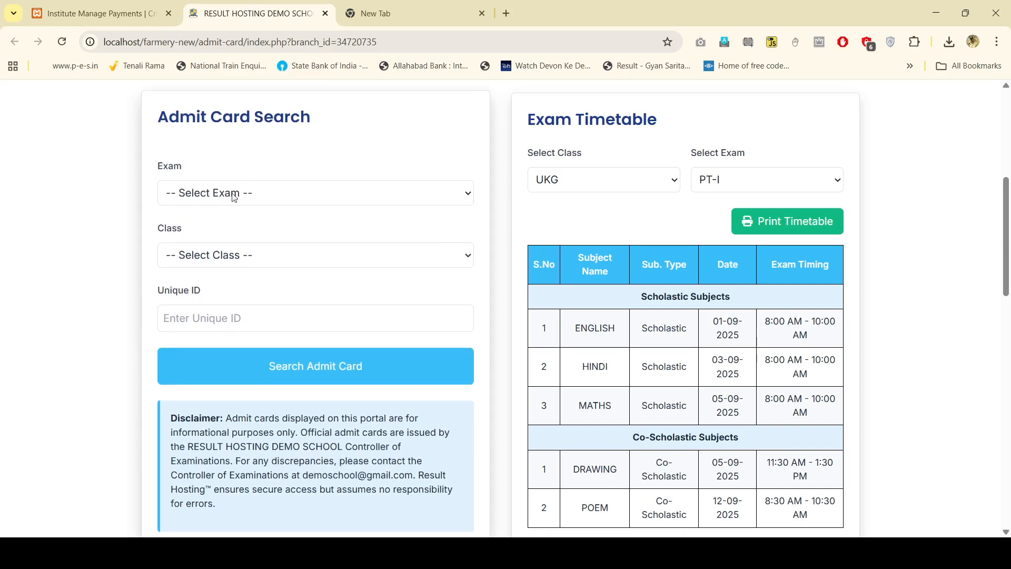
left_click(214, 234)
left_click(236, 257)
left_click(226, 305)
left_click(231, 308)
Step: Open the Generate Unique ID student list in the admin tab
key("ctrl+shift+Tab")
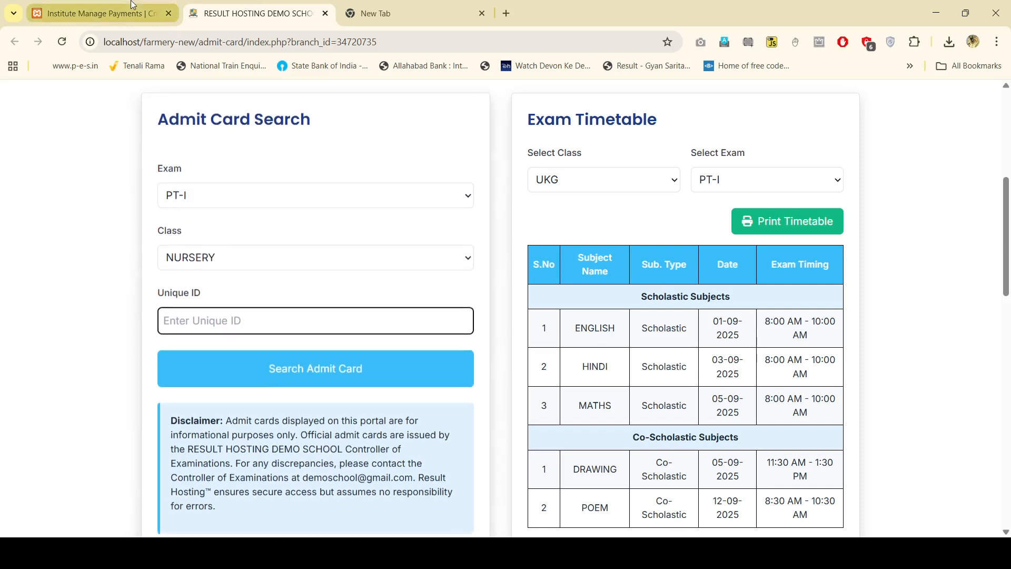
left_click(85, 280)
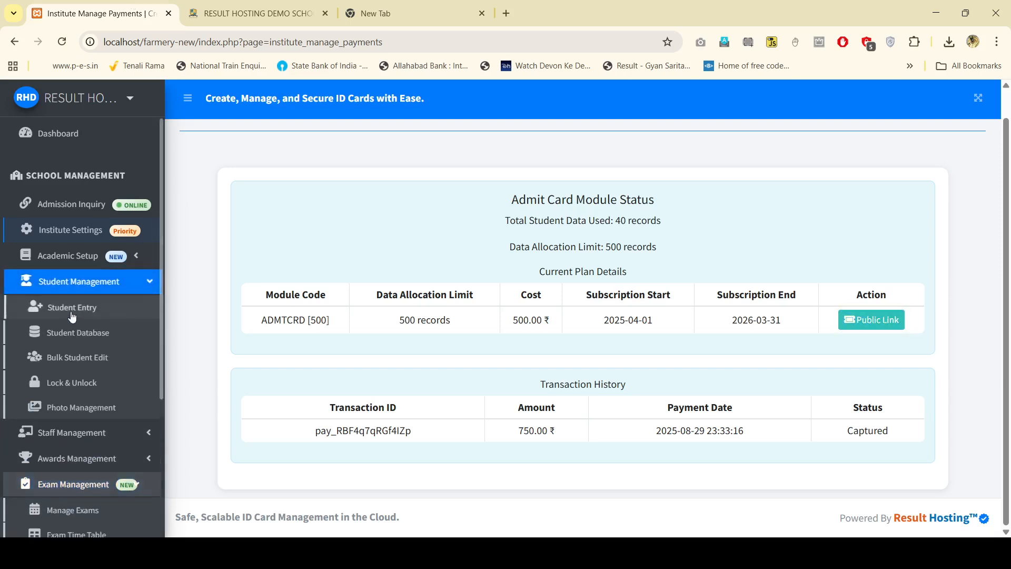
left_click(86, 255)
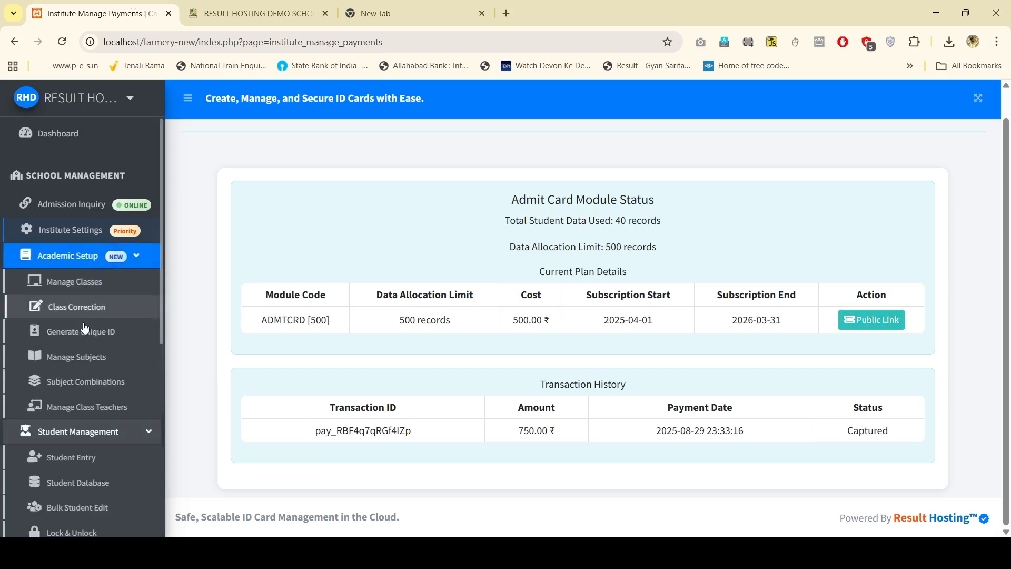
left_click(87, 337)
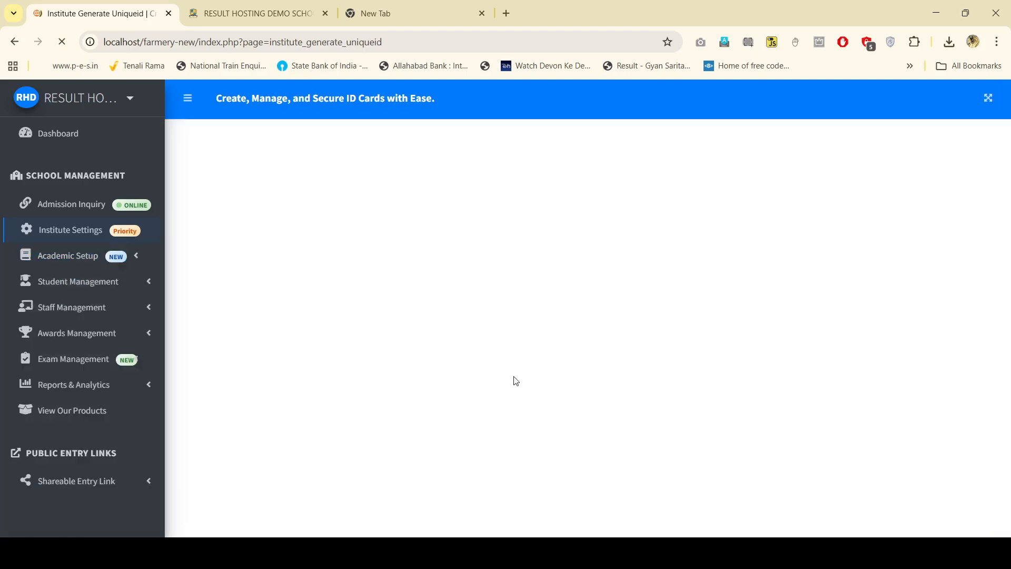
left_click(241, 6)
left_click(114, 5)
left_click(266, 5)
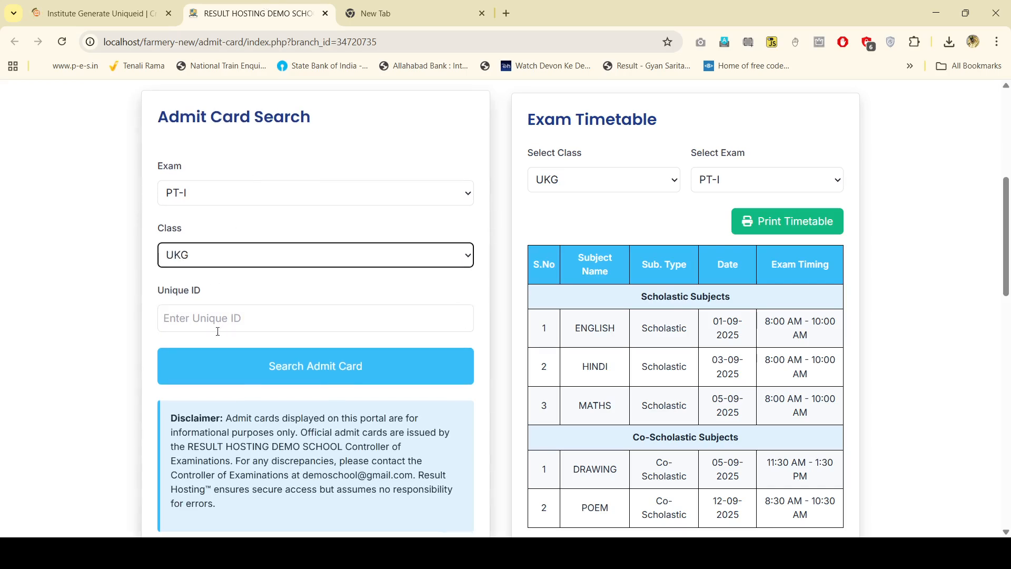
scroll(491, 252, "up", 3)
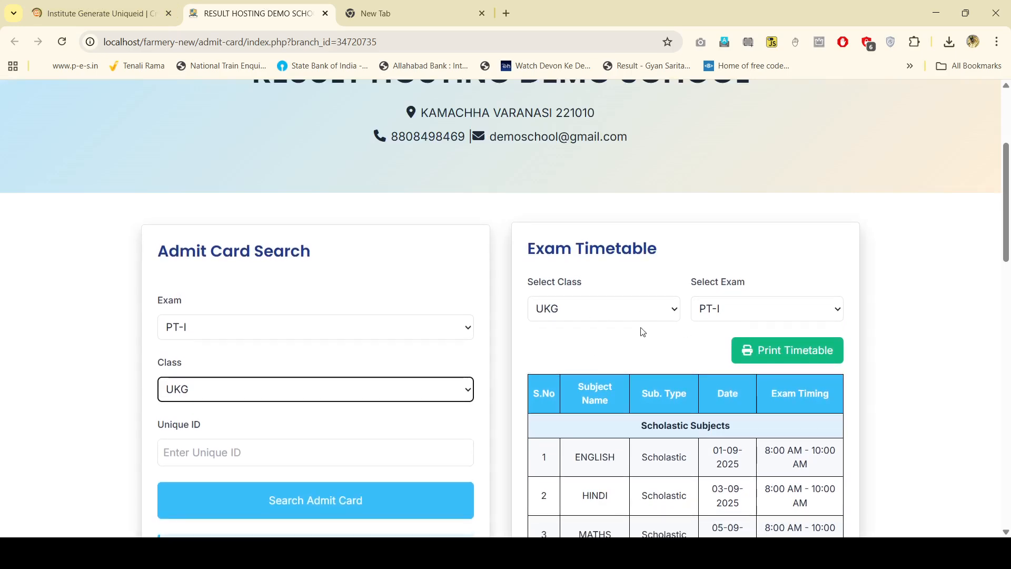
left_click(602, 312)
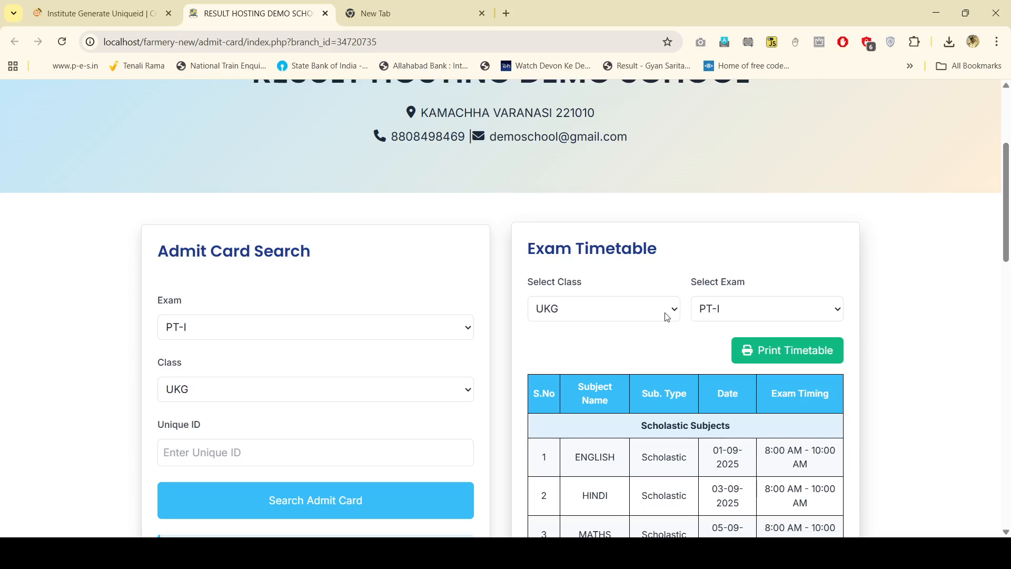
Step: Filter the Unique ID student list to class UKG
left_click(181, 449)
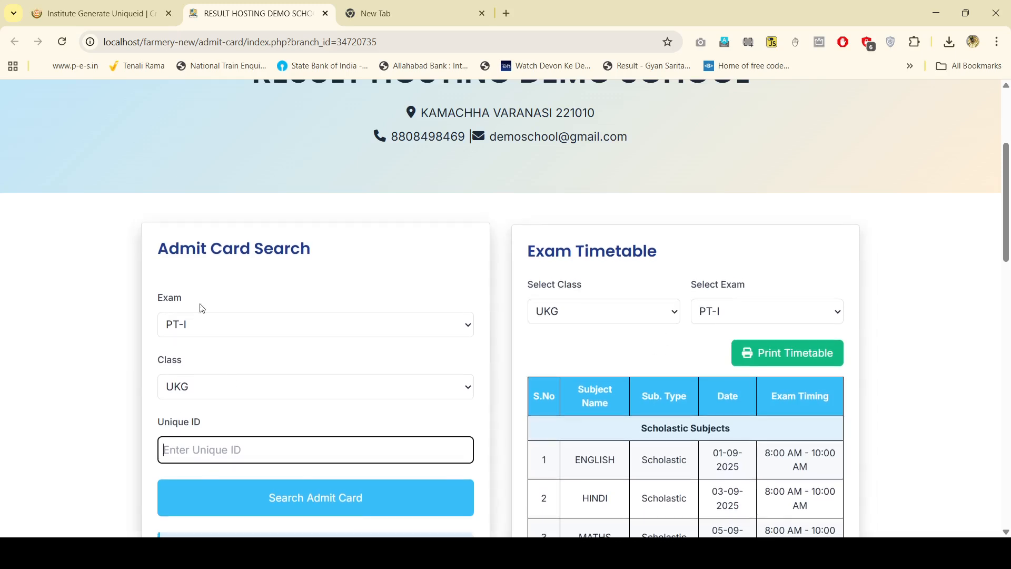
left_click(95, 14)
scroll(811, 348, "down", 6)
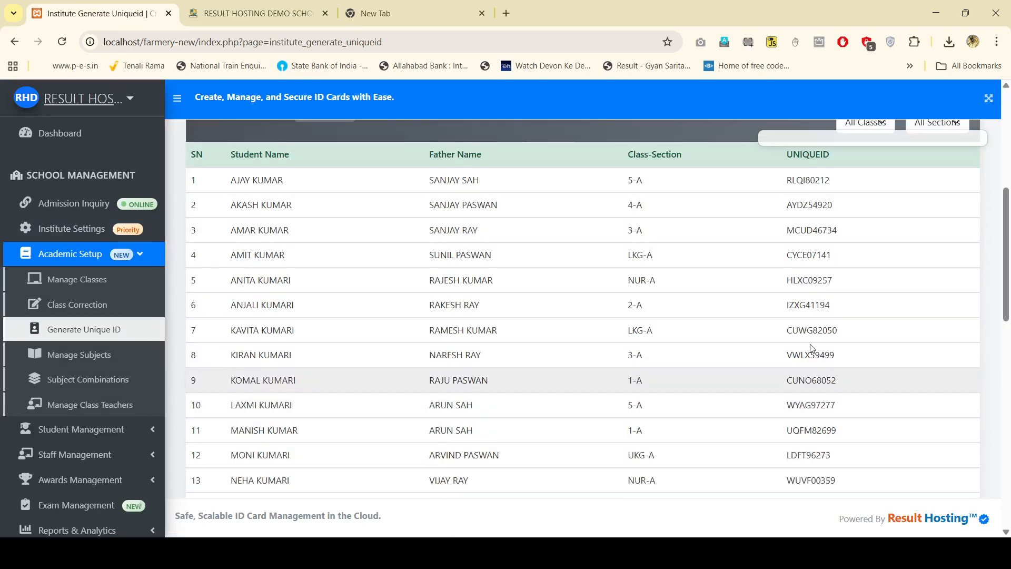
scroll(811, 349, "up", 1)
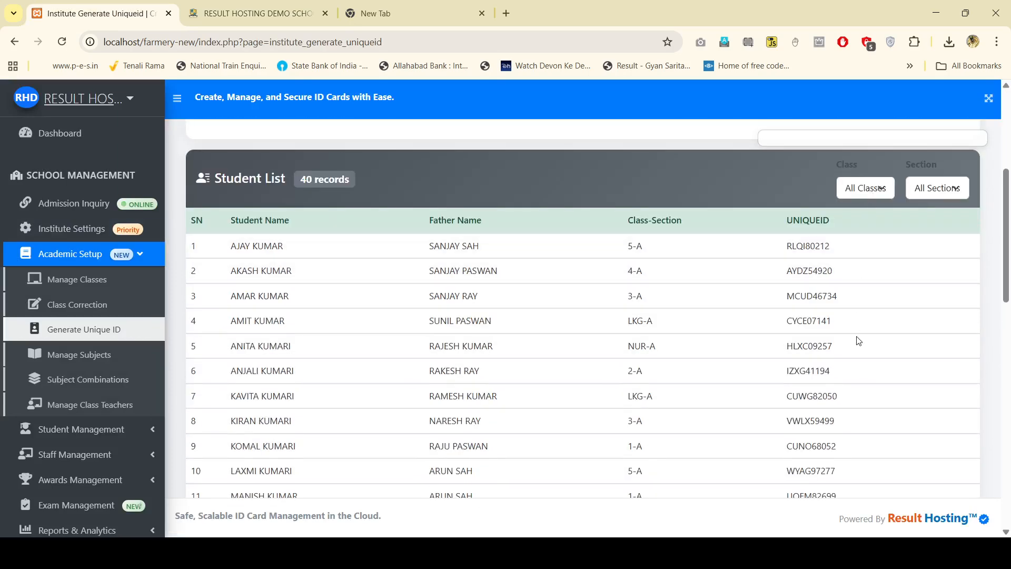
left_click(865, 188)
left_click(865, 237)
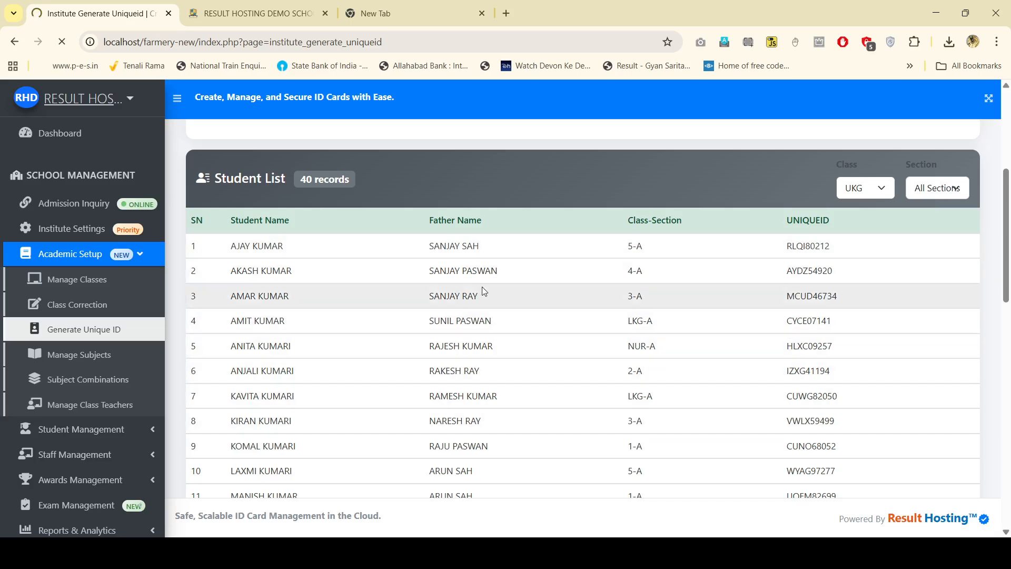
left_click(265, 5)
left_click(173, 21)
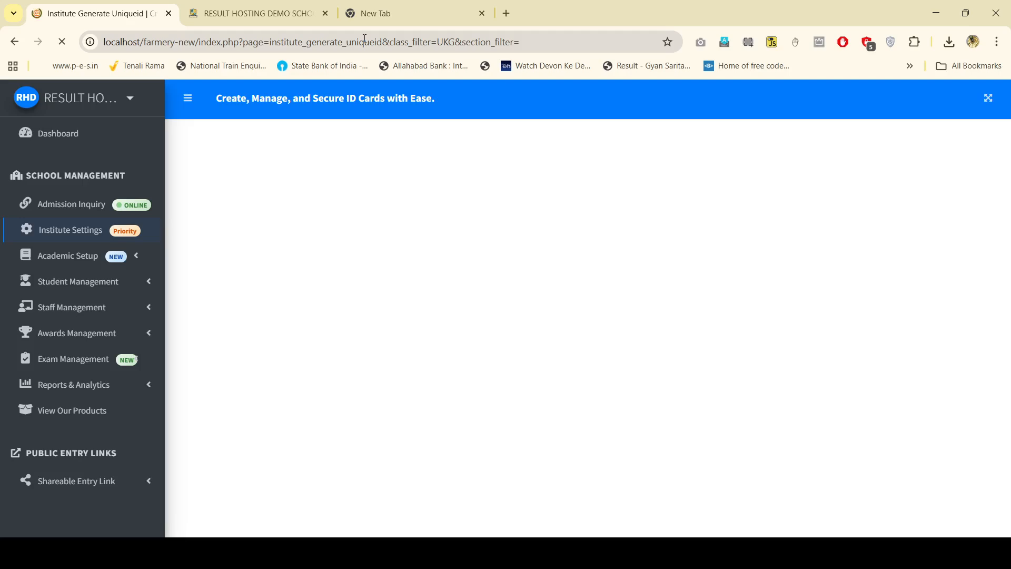
left_click(242, 13)
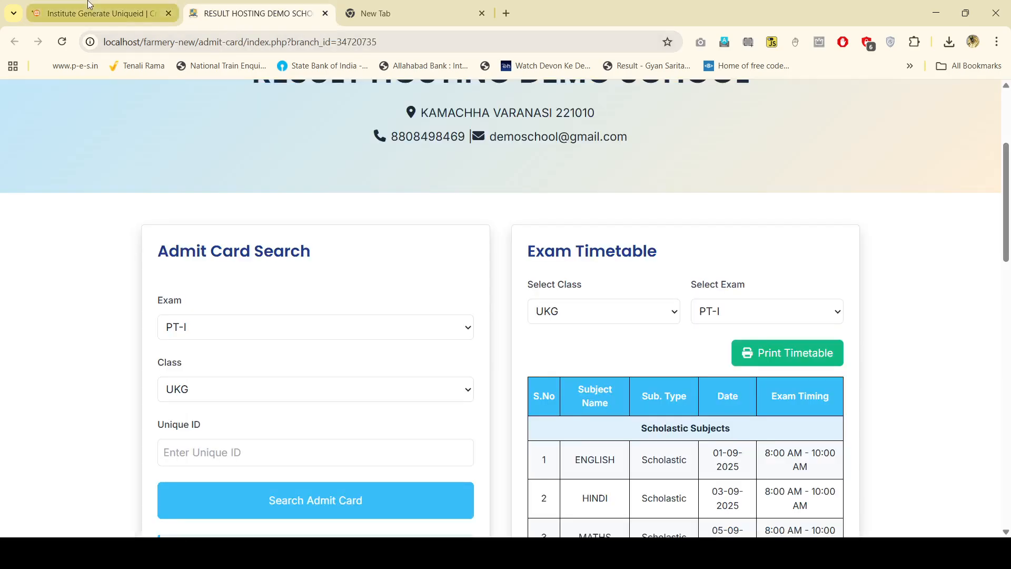
left_click(126, 13)
scroll(704, 473, "down", 3)
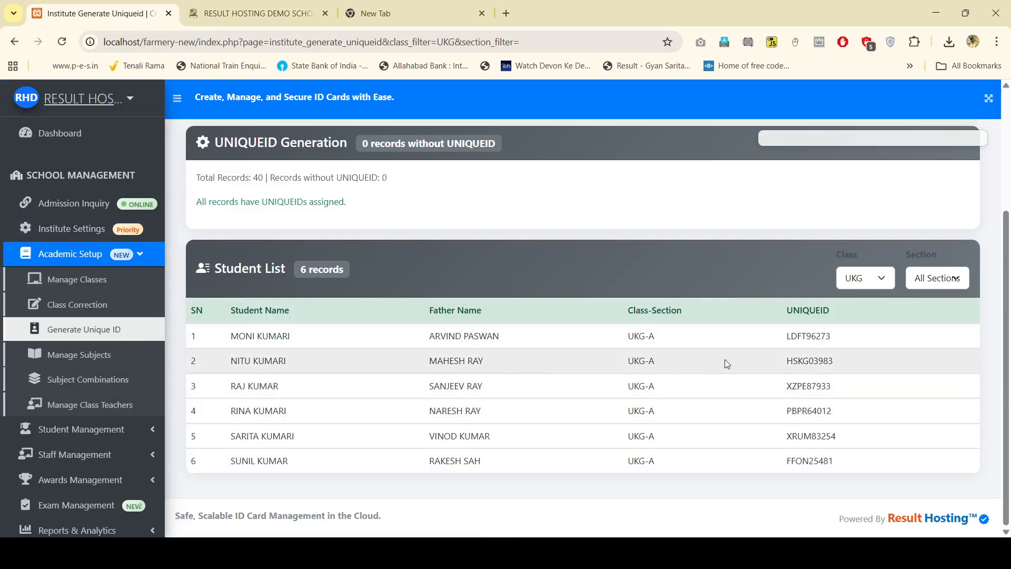
Step: Paste the first UKG student's Unique ID into the portal, fetch the hall ticket, and cancel printing
left_click_drag(788, 336, 860, 346)
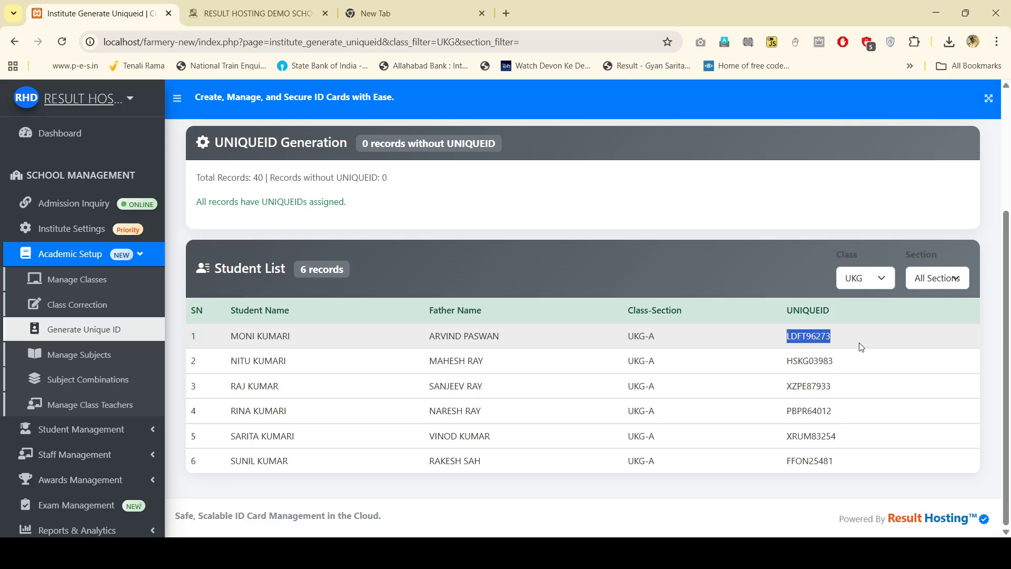
key("ctrl+c")
left_click(258, 14)
left_click(275, 439)
key("ctrl+v")
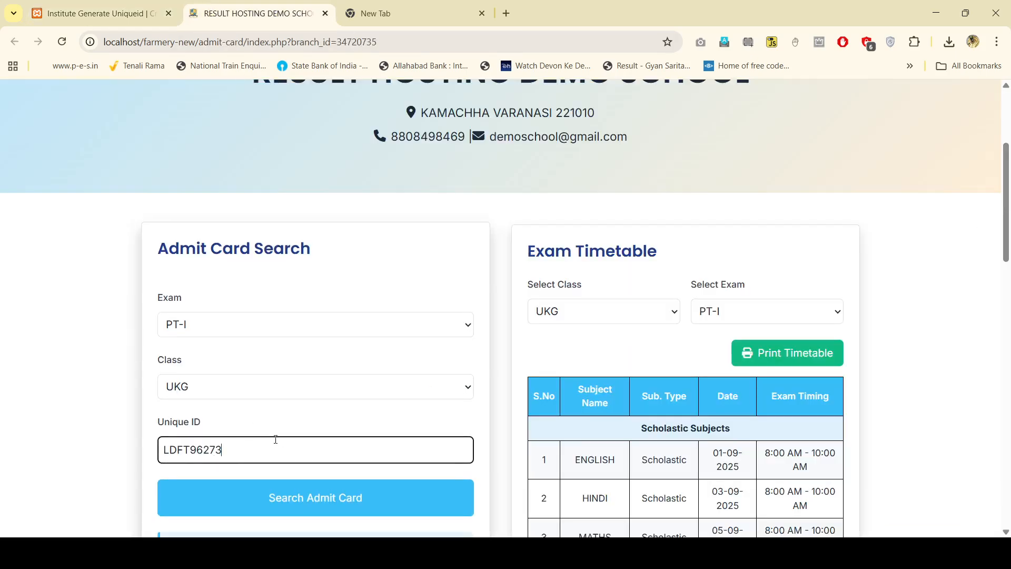
scroll(275, 439, "down", 3)
left_click(320, 366)
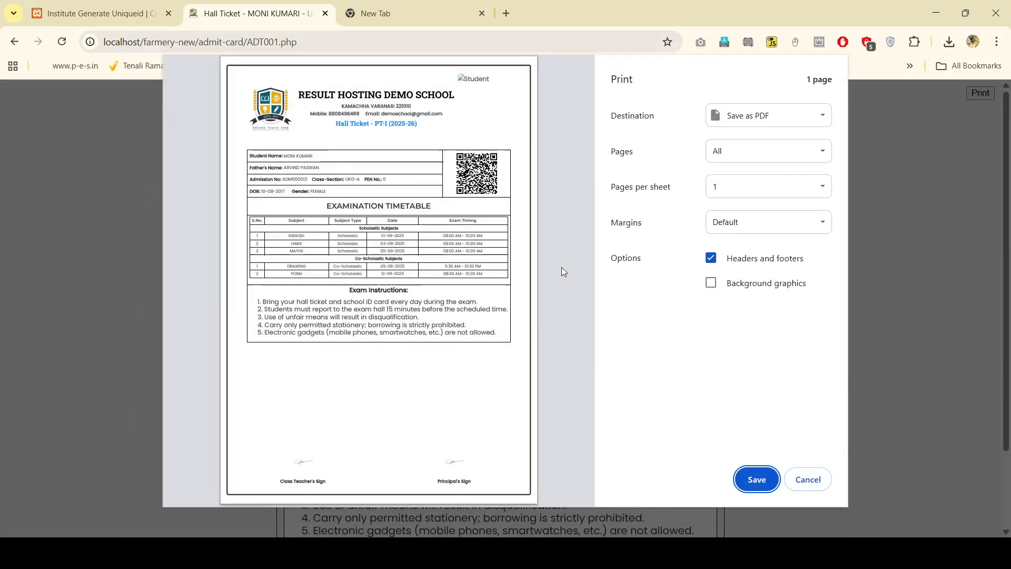
left_click(808, 480)
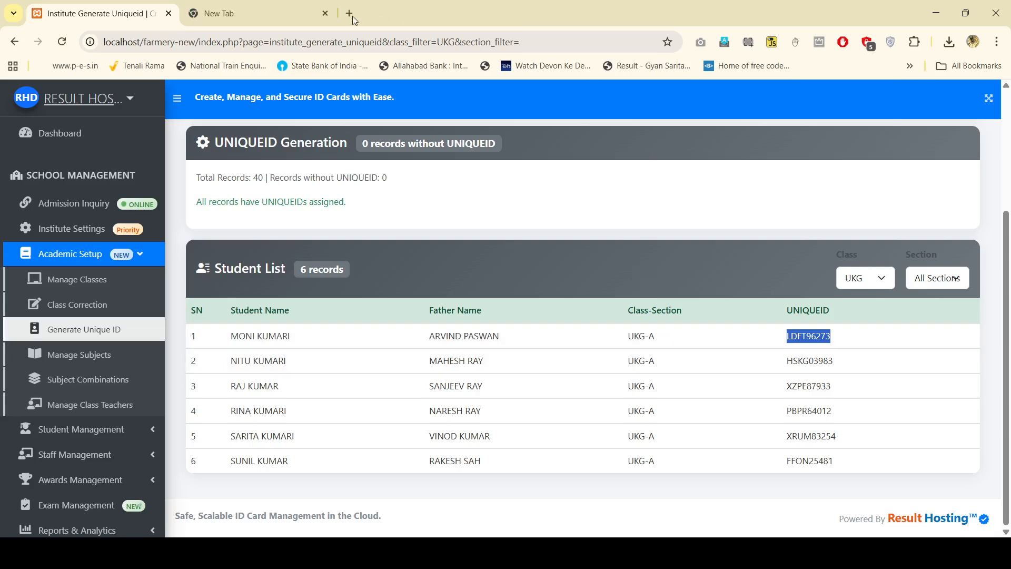
Step: Launch the public admit card portal from Institute Manage Payments' Public Link and close the payments tab
scroll(96, 471, "down", 2)
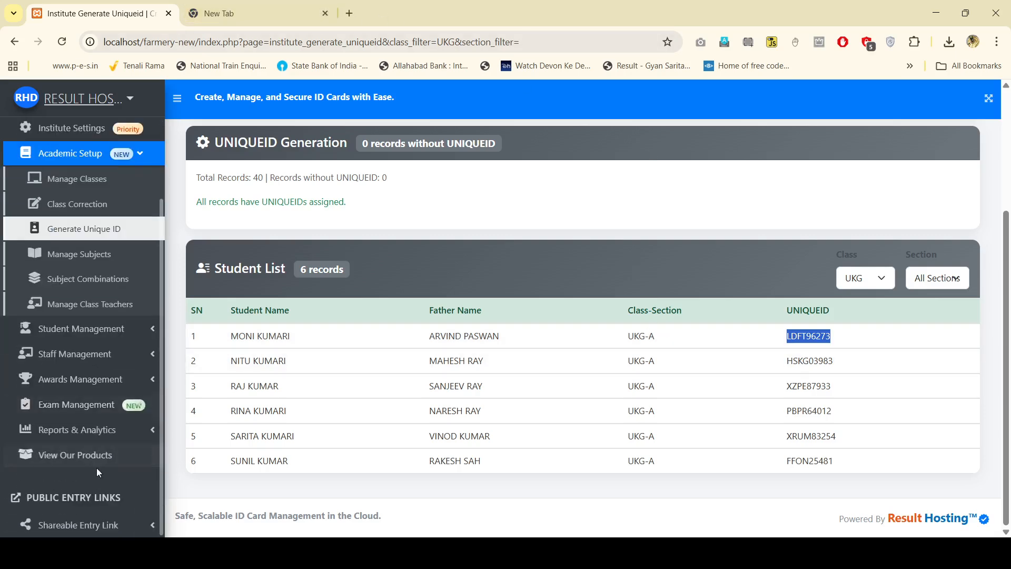
left_click(101, 406)
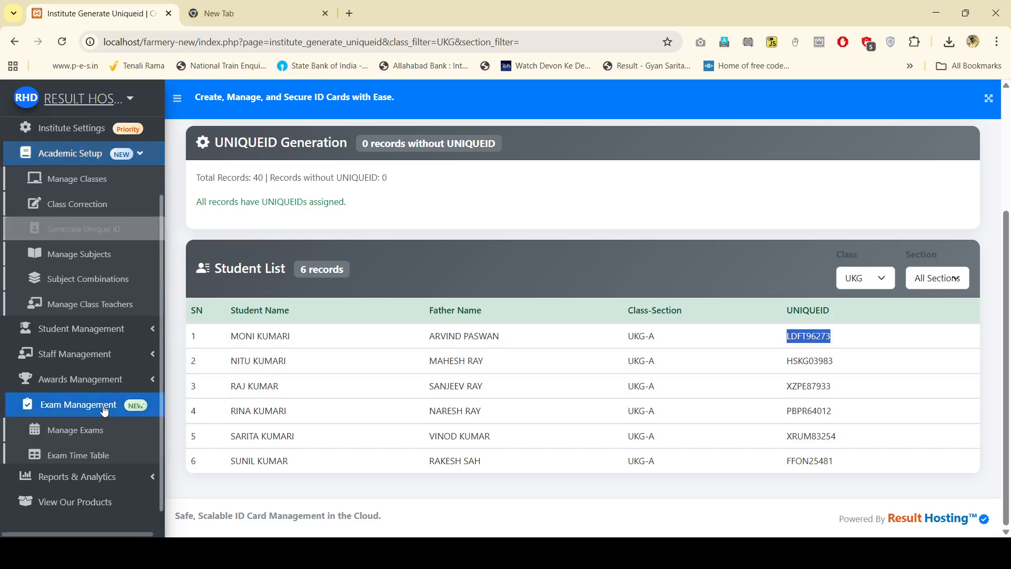
scroll(84, 410, "down", 2)
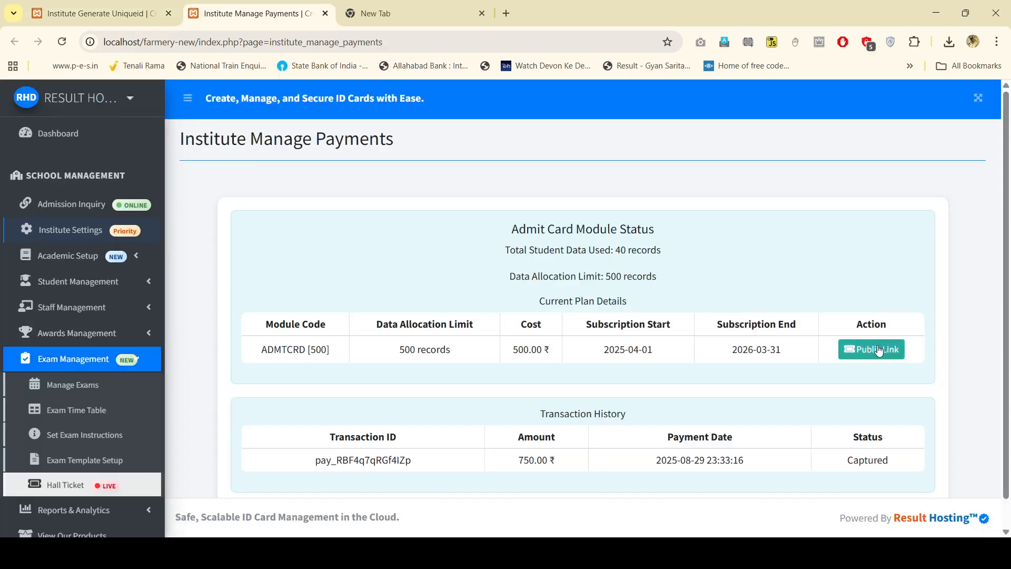
left_click(878, 350)
left_click(479, 14)
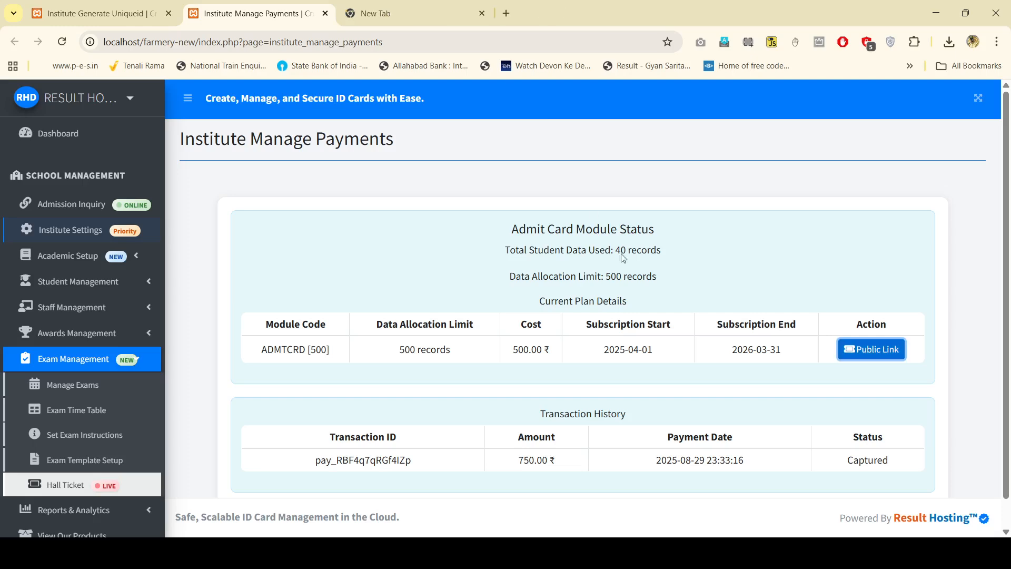
left_click(866, 349)
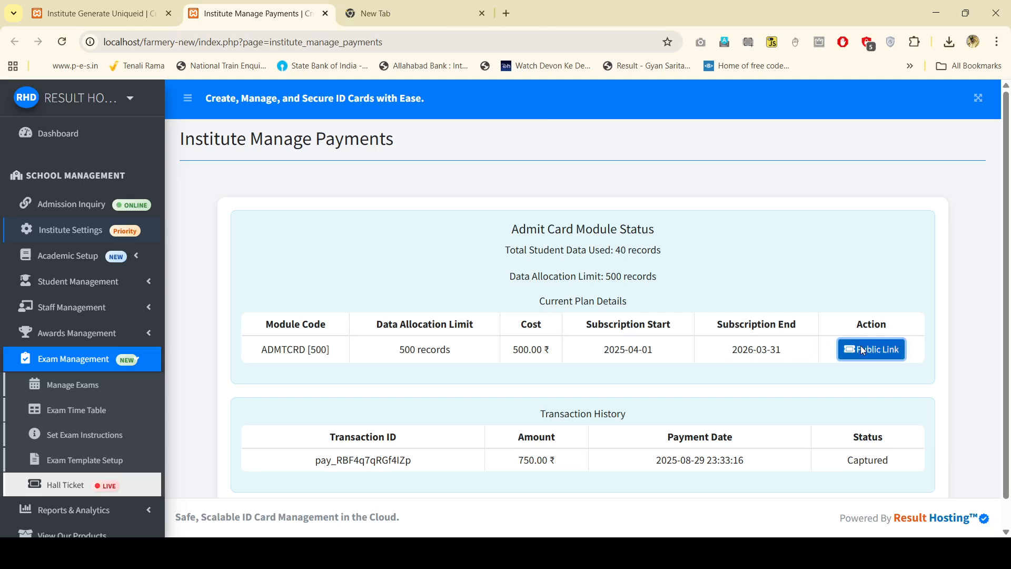
left_click(456, 5)
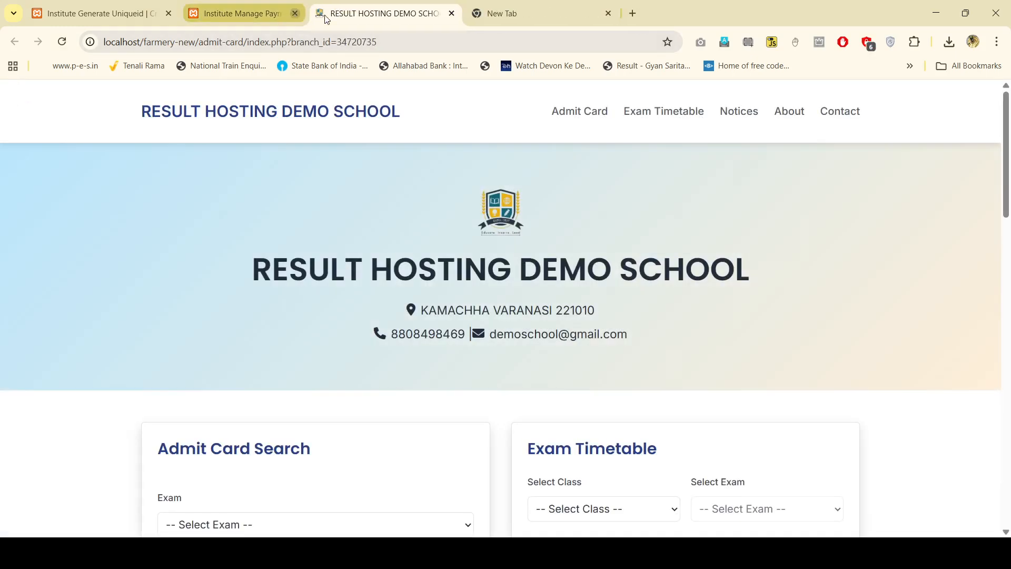
left_click(295, 13)
scroll(301, 314, "down", 5)
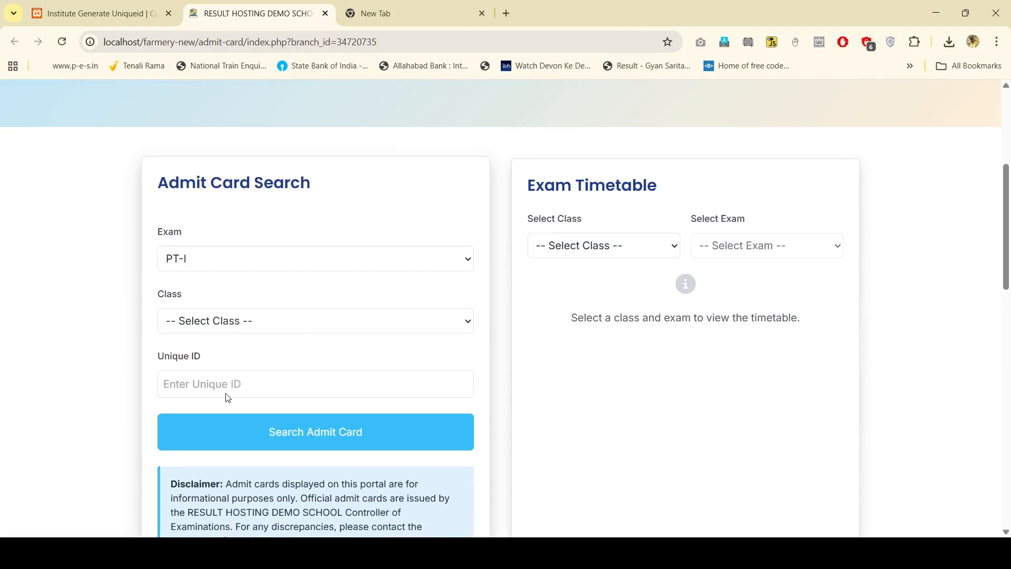
Step: Search the admit card with the pasted Unique ID and dismiss the automatic print dialog
left_click(277, 376)
key("ctrl+v")
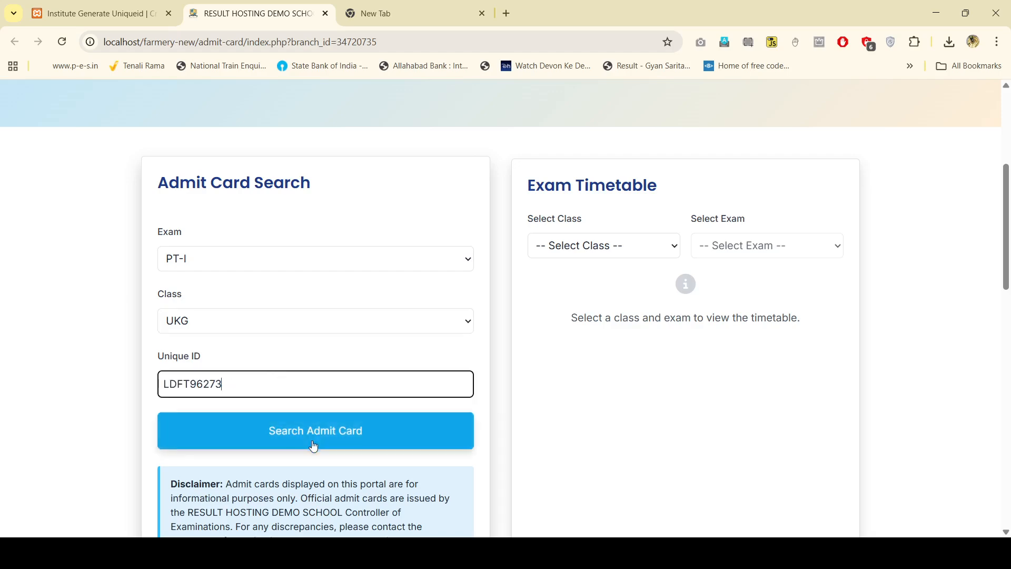
left_click(316, 432)
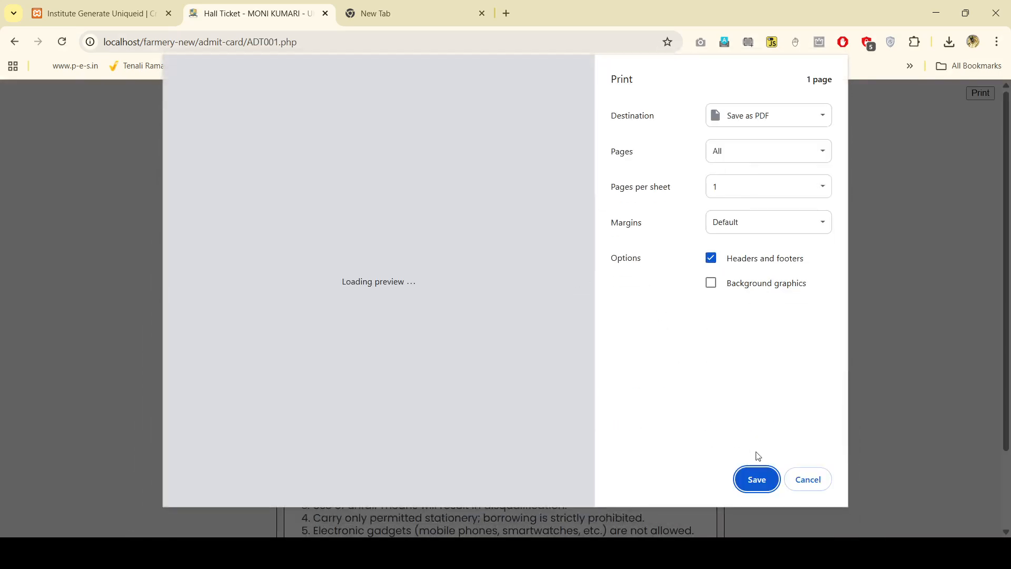
left_click(809, 480)
Step: Review the hall ticket's examination timetable, highlighting the ENGLISH exam date and the timetable heading
scroll(687, 392, "down", 2)
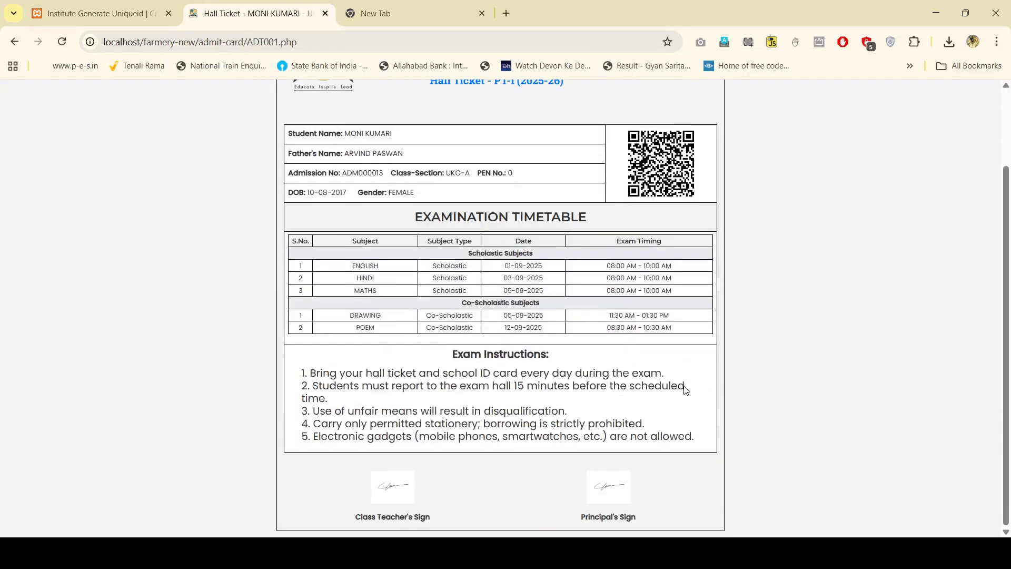
scroll(690, 390, "up", 2)
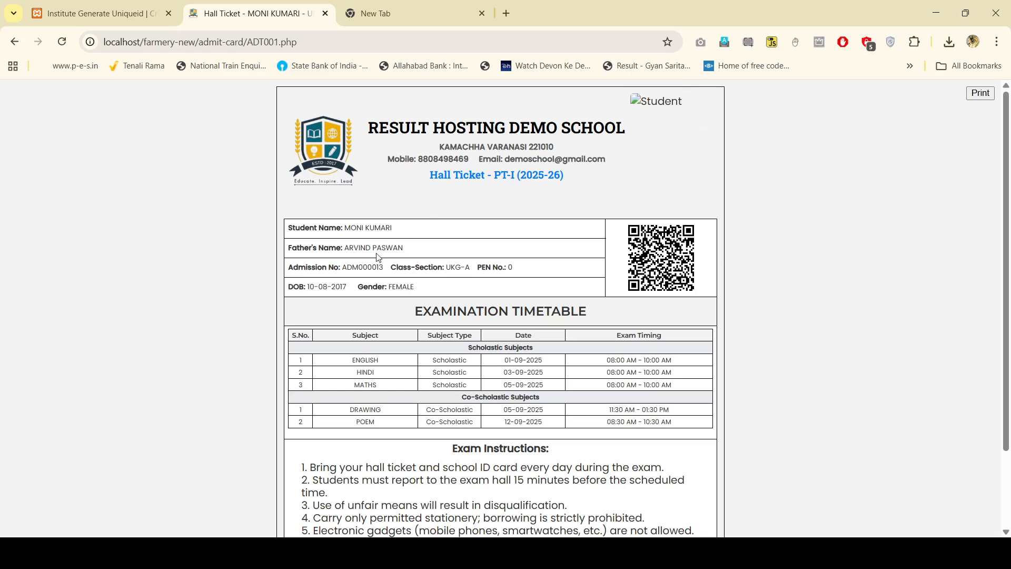
scroll(389, 277, "down", 3)
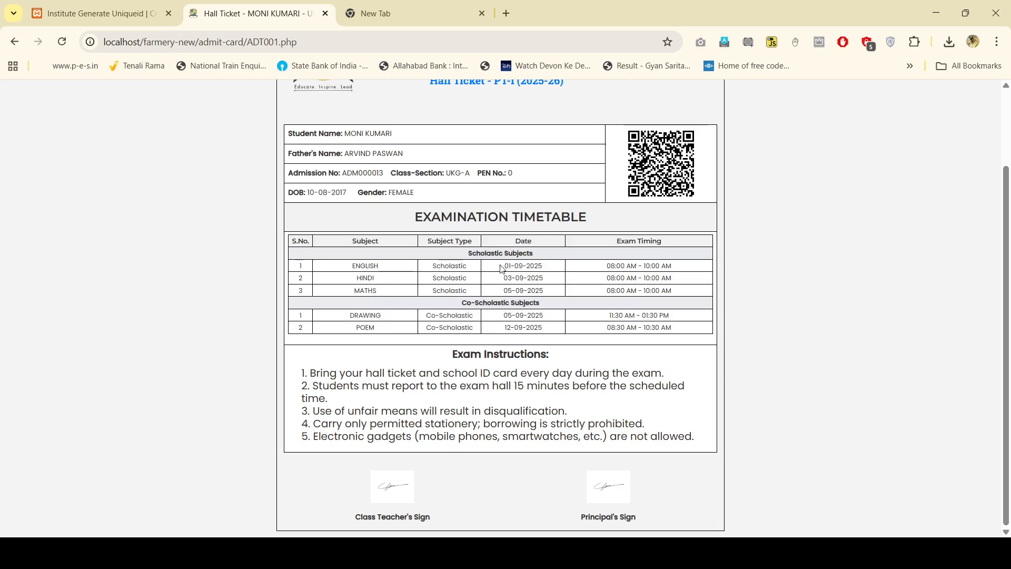
left_click_drag(502, 266, 543, 279)
left_click_drag(414, 218, 598, 214)
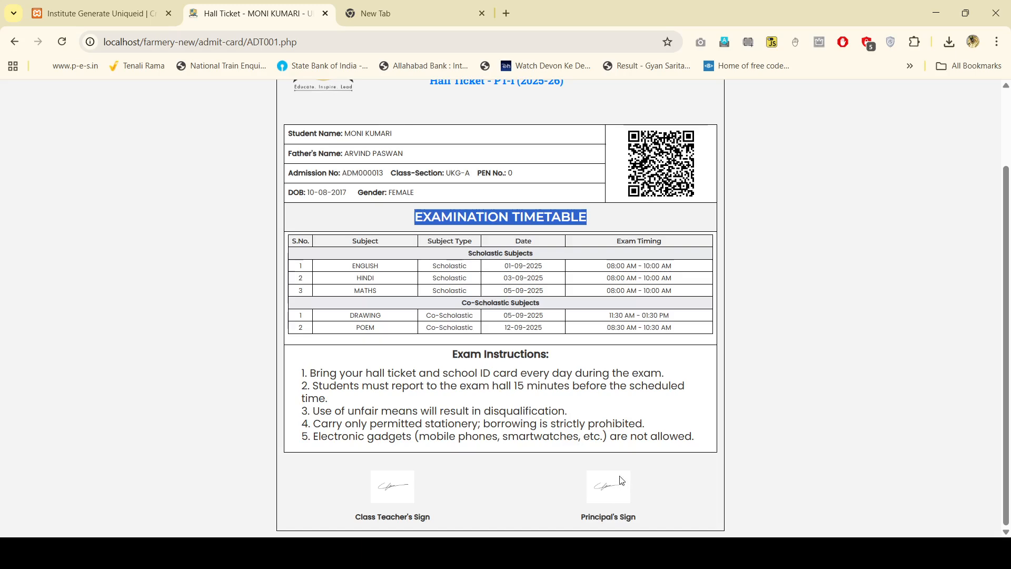
Step: Start printing the hall ticket, then cancel back to the page
scroll(662, 472, "up", 3)
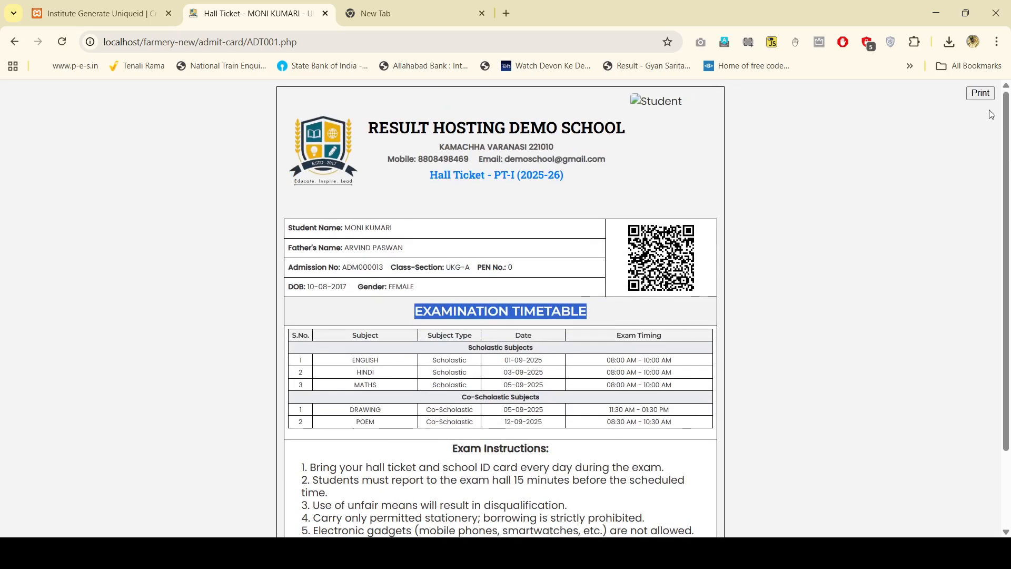
left_click(980, 93)
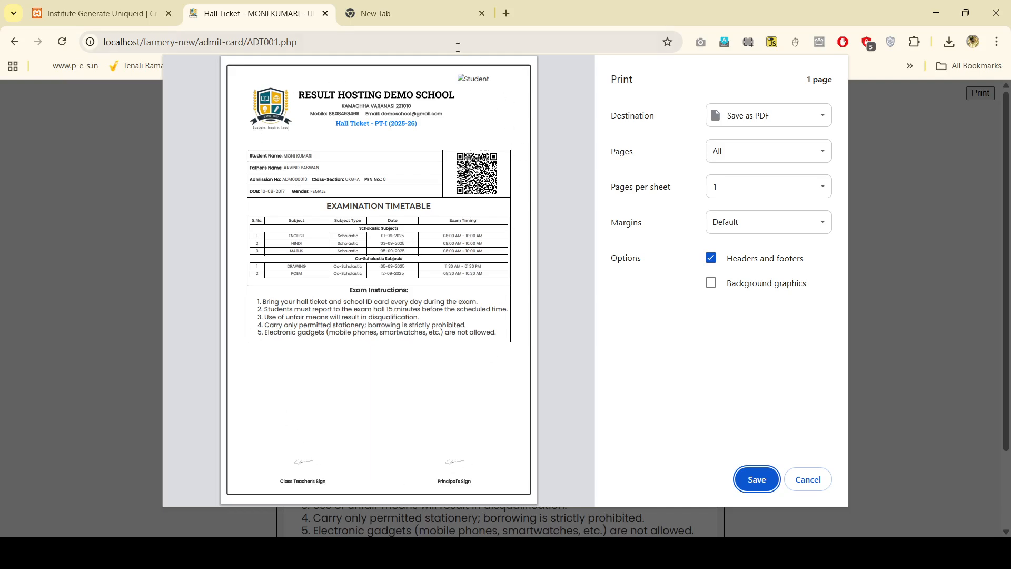
left_click(808, 479)
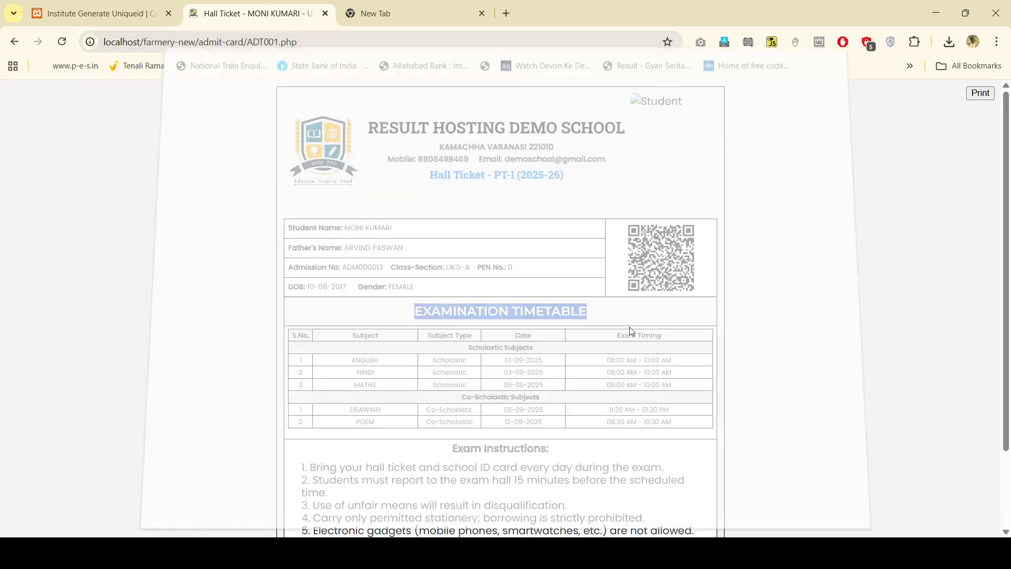
Step: Open the Admit Card Module Status and review its usage of 40 of 500 records
left_click(100, 13)
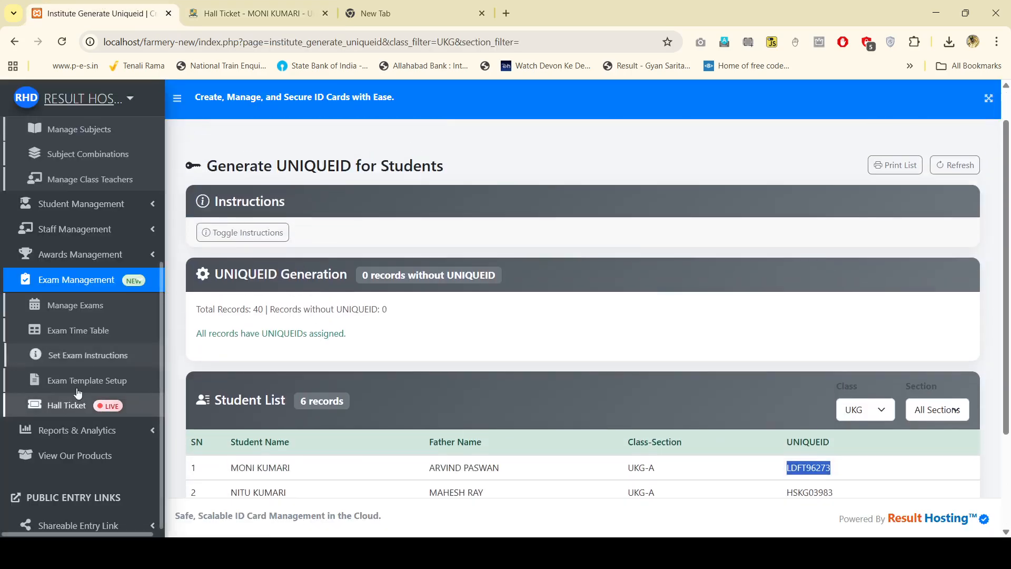
left_click(67, 404)
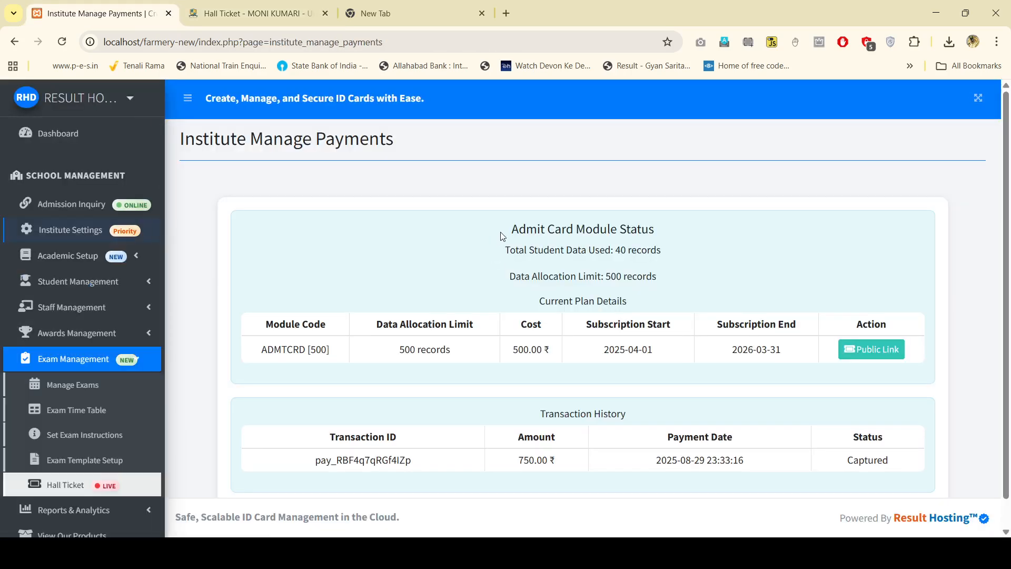
left_click_drag(513, 228, 688, 297)
left_click(720, 282)
left_click_drag(517, 309, 478, 232)
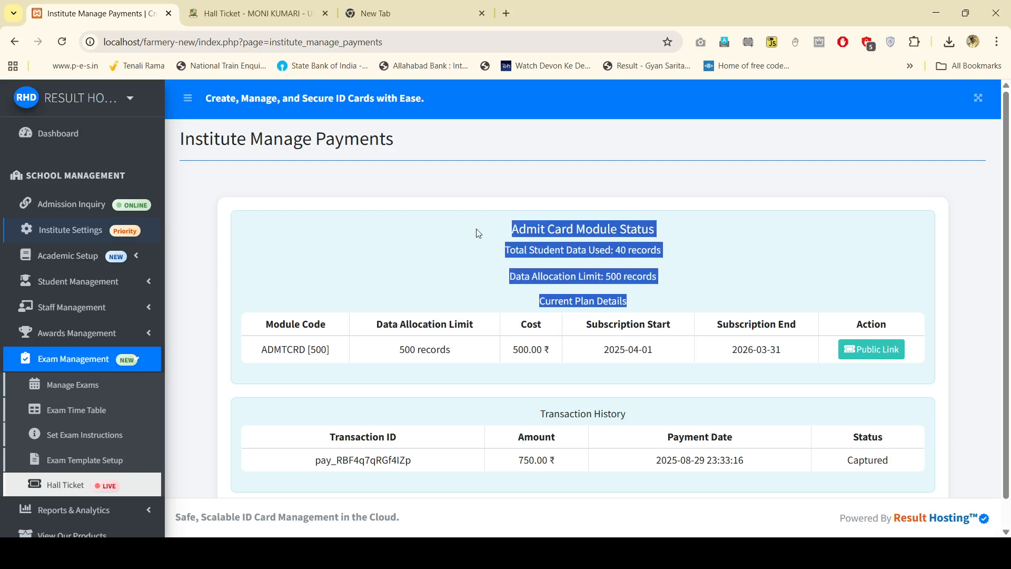
left_click_drag(547, 216, 683, 306)
left_click(522, 230)
Step: Review the 750.00 ₹ Captured transaction, its payment date and the plan details
scroll(324, 437, "down", 1)
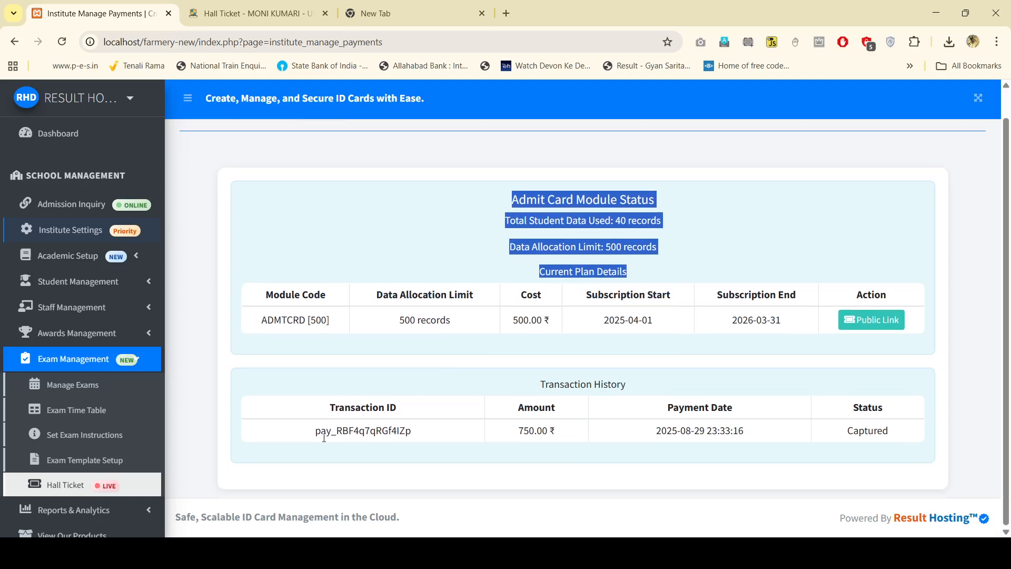
left_click_drag(518, 430, 558, 431)
left_click_drag(655, 434, 759, 437)
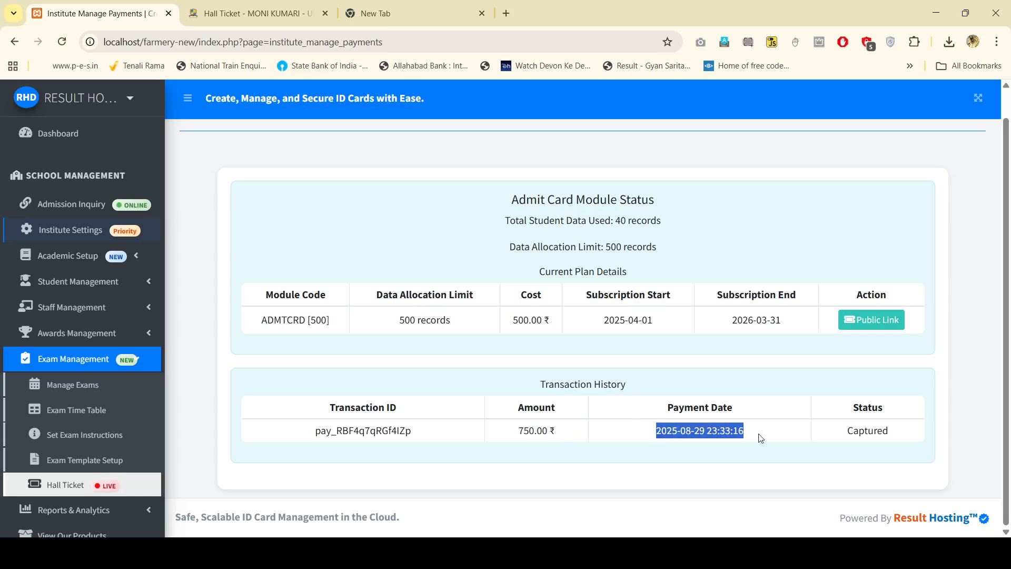
left_click_drag(840, 440, 895, 439)
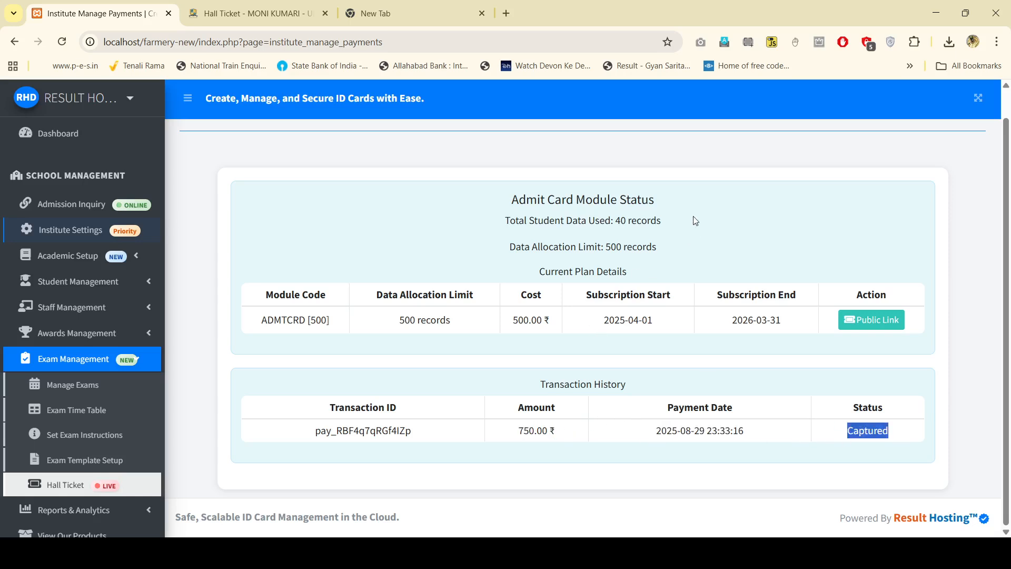
left_click_drag(463, 207, 687, 285)
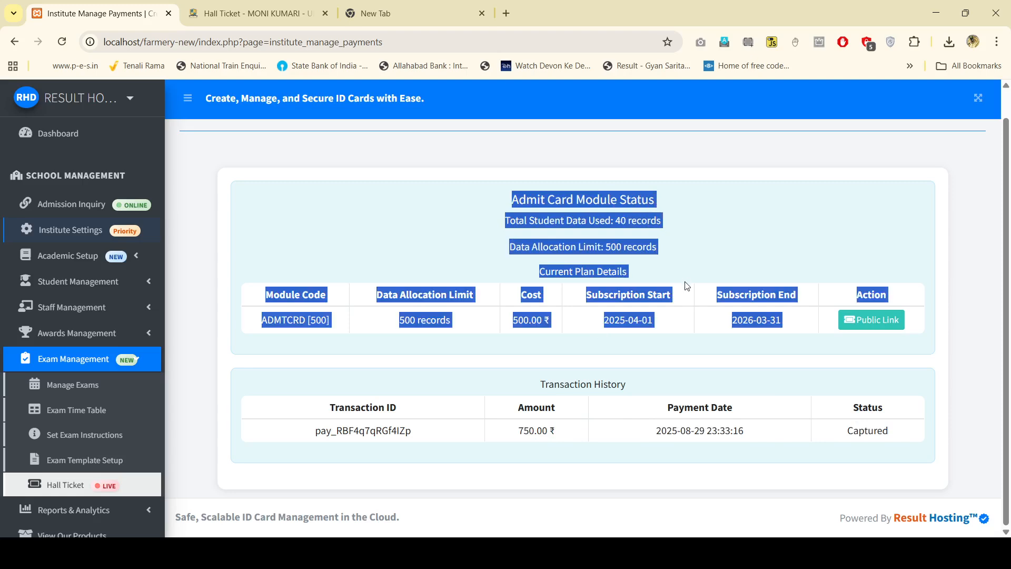
left_click(698, 240)
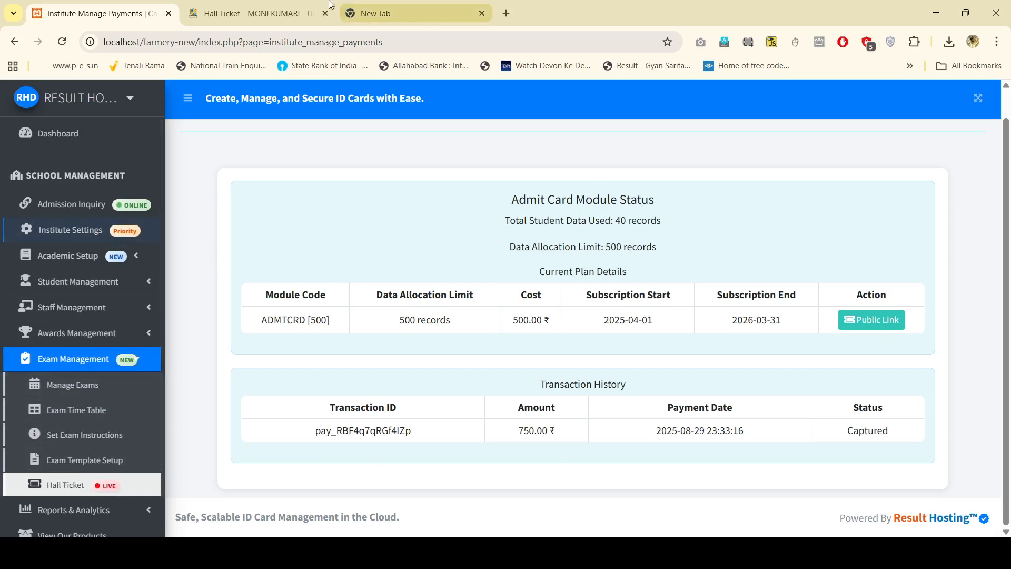
Step: Look over the UKG student's PT-I hall ticket once more
left_click(271, 15)
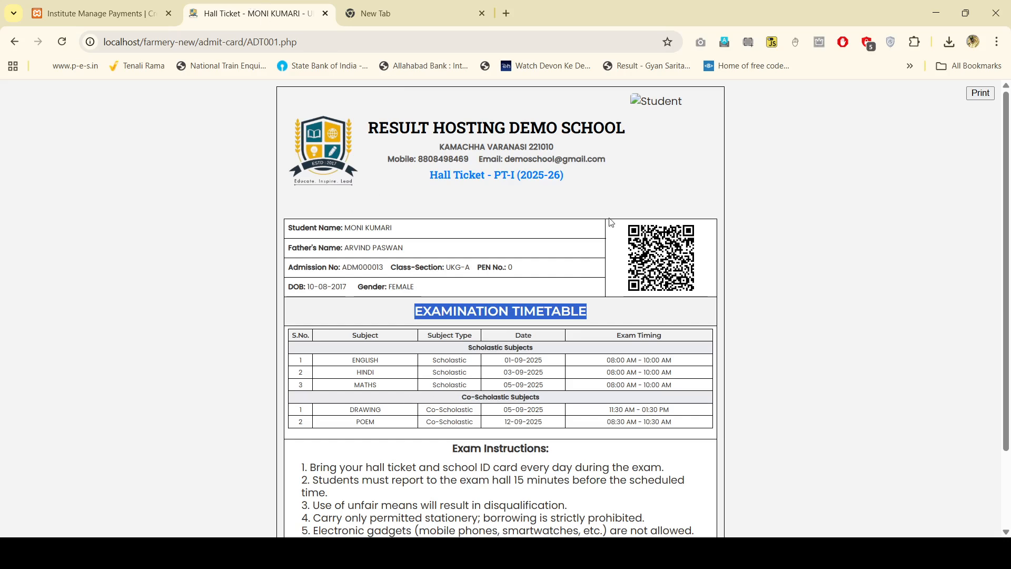
scroll(611, 221, "down", 3)
scroll(349, 409, "up", 3)
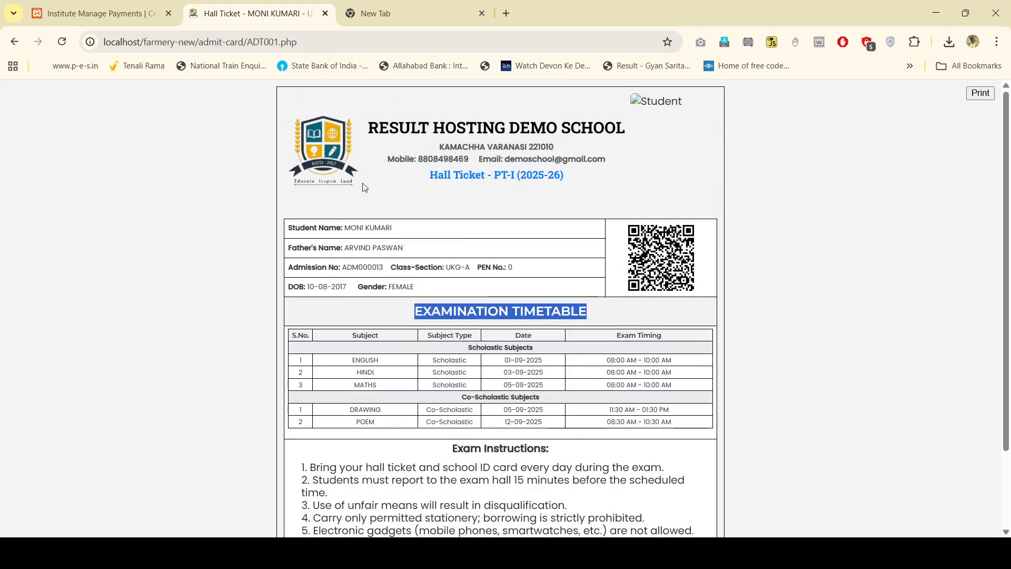
scroll(690, 436, "down", 2)
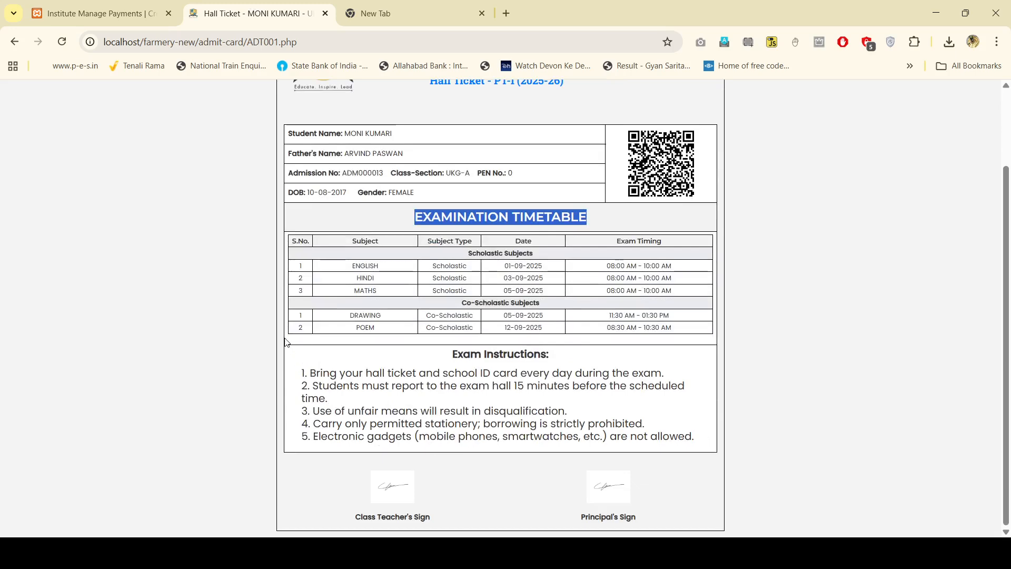
scroll(286, 316, "up", 2)
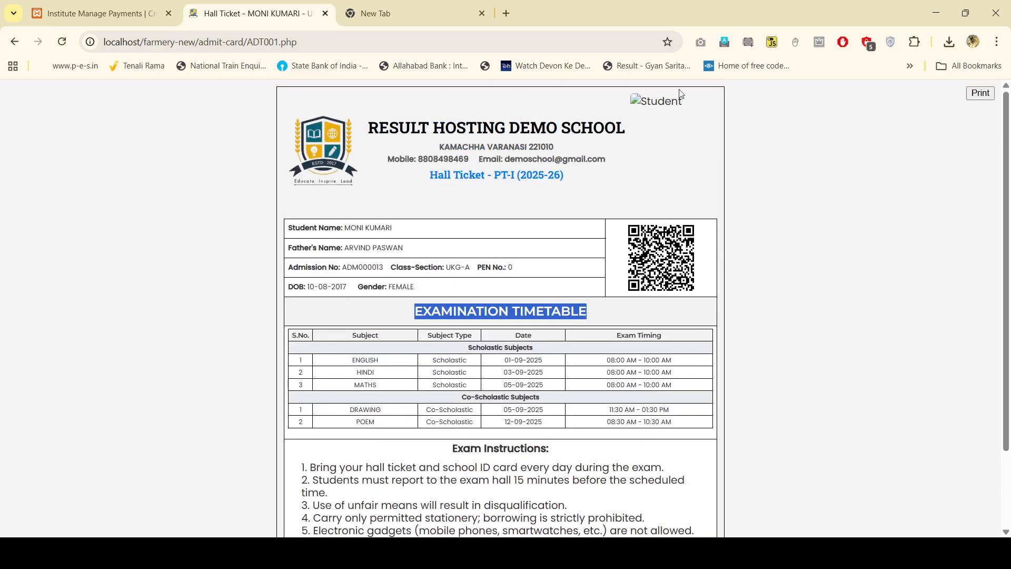
scroll(735, 337, "down", 2)
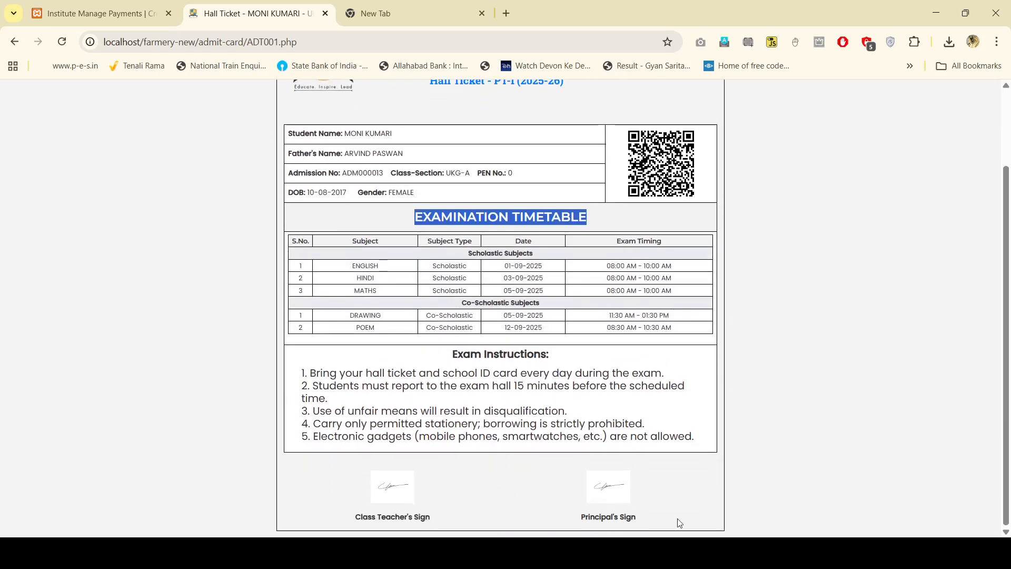
scroll(279, 389, "up", 2)
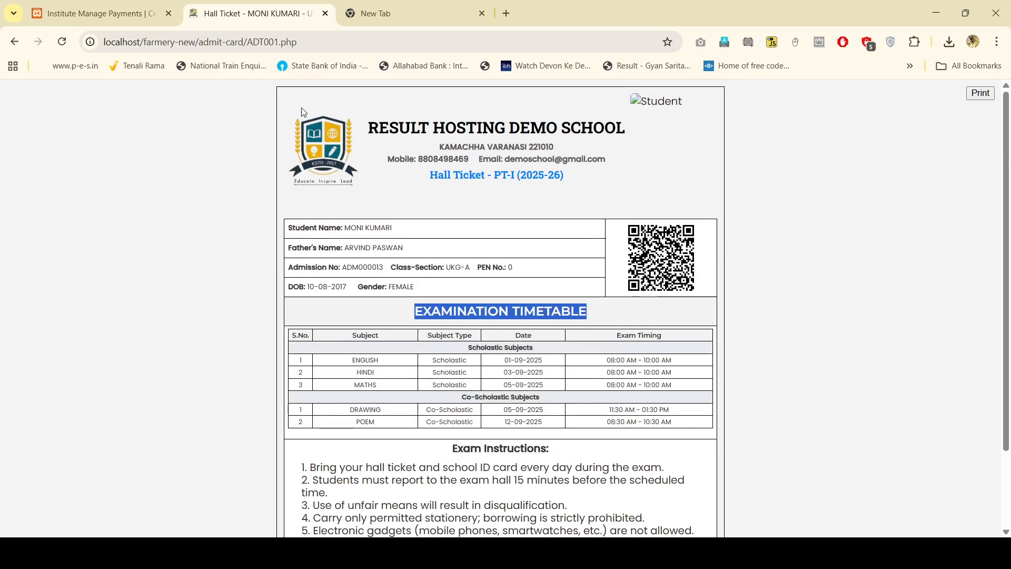
scroll(728, 320, "down", 2)
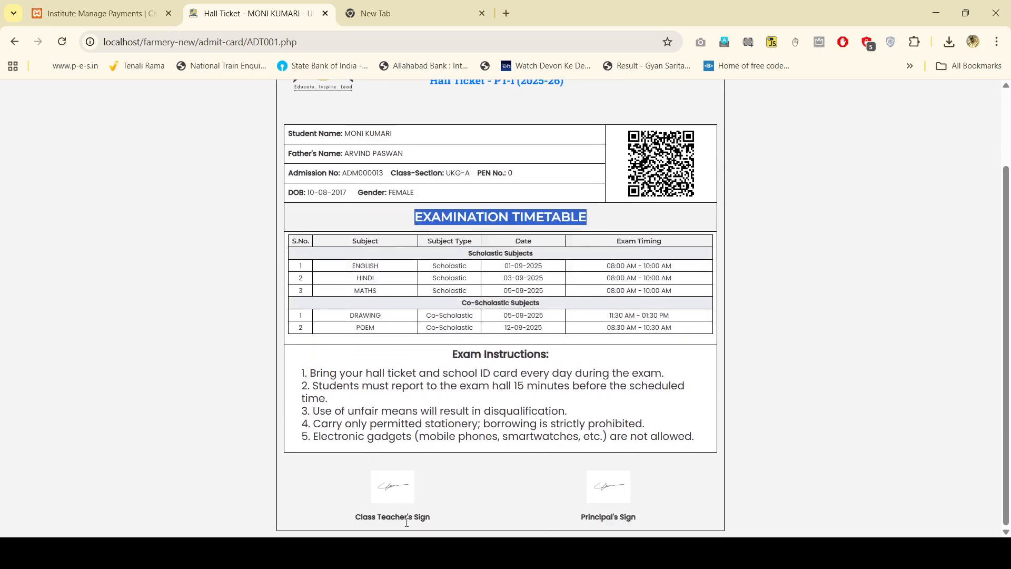
Step: Close the hall ticket, check the subscription start and end dates, and go to Dashboard
left_click(142, 5)
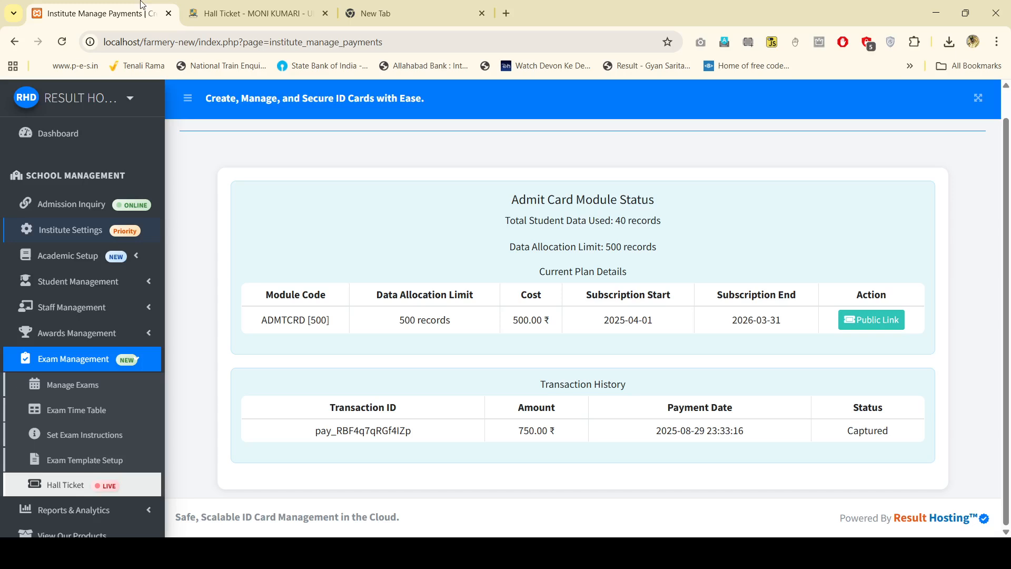
left_click(325, 13)
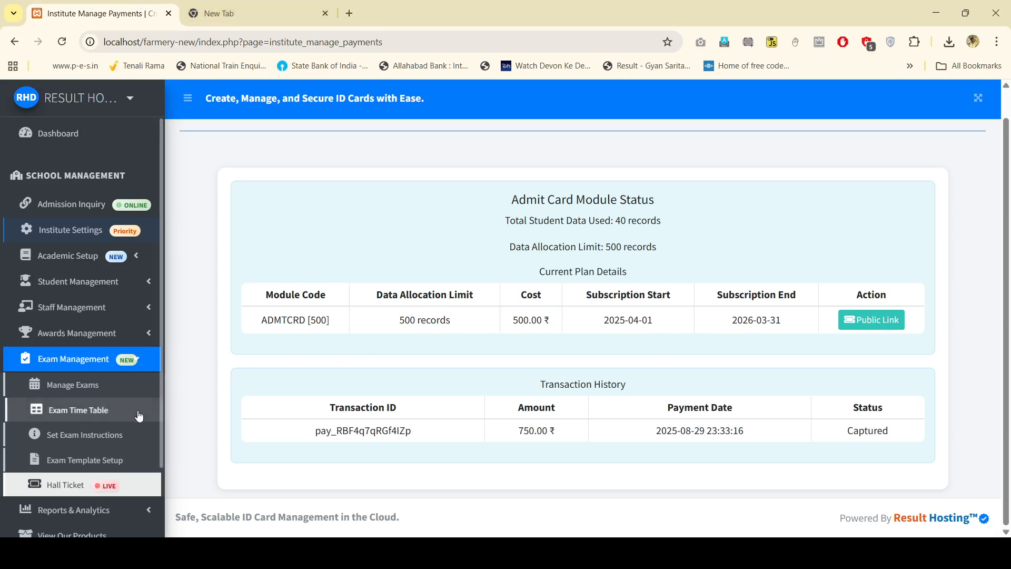
triple_click(620, 315)
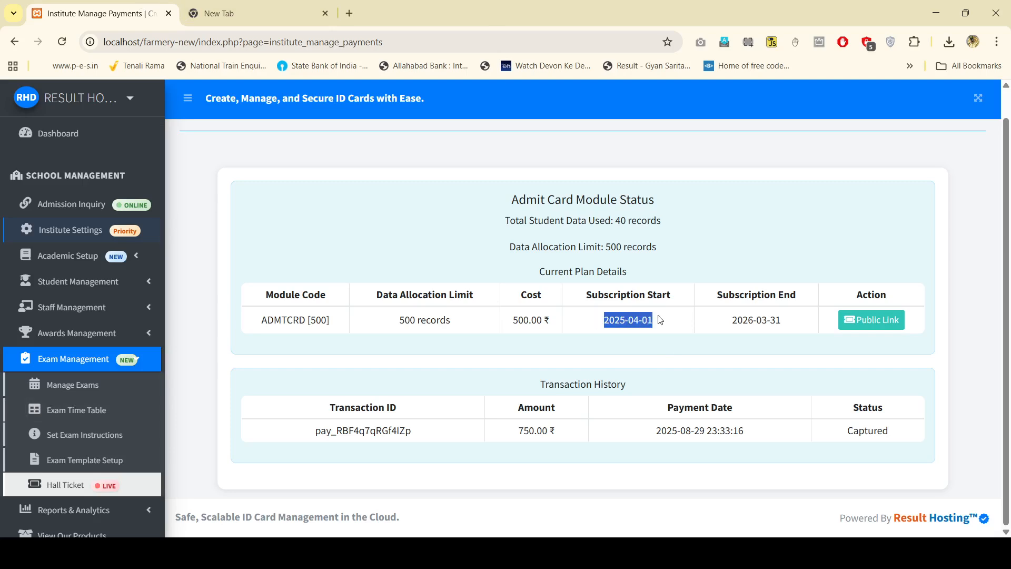
triple_click(736, 320)
left_click(822, 325)
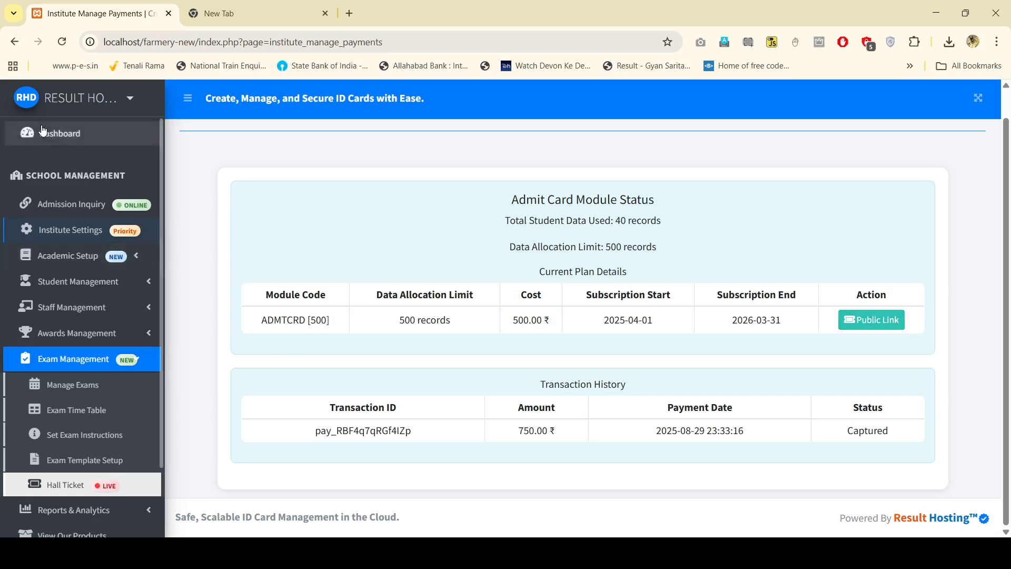
left_click(59, 134)
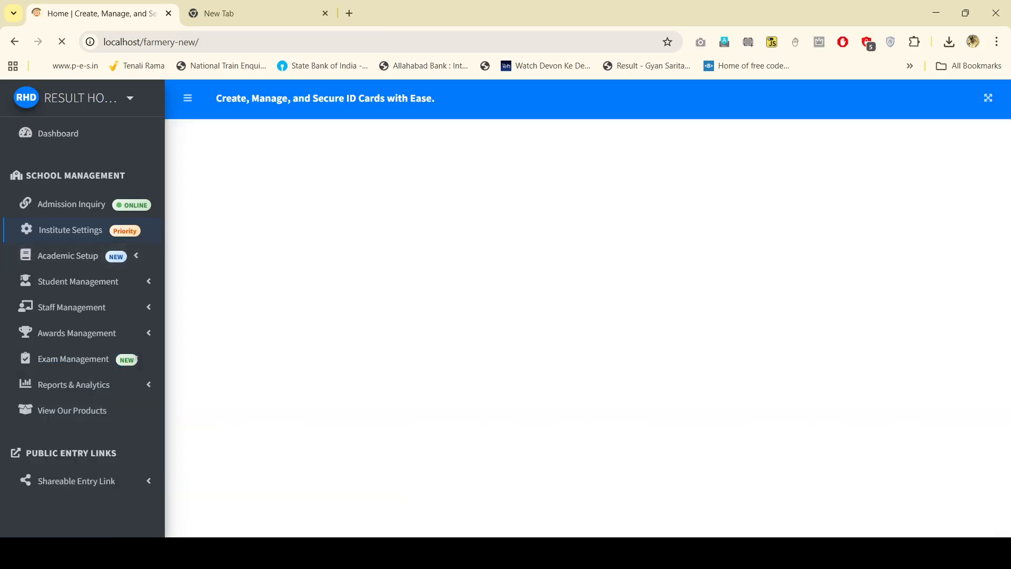